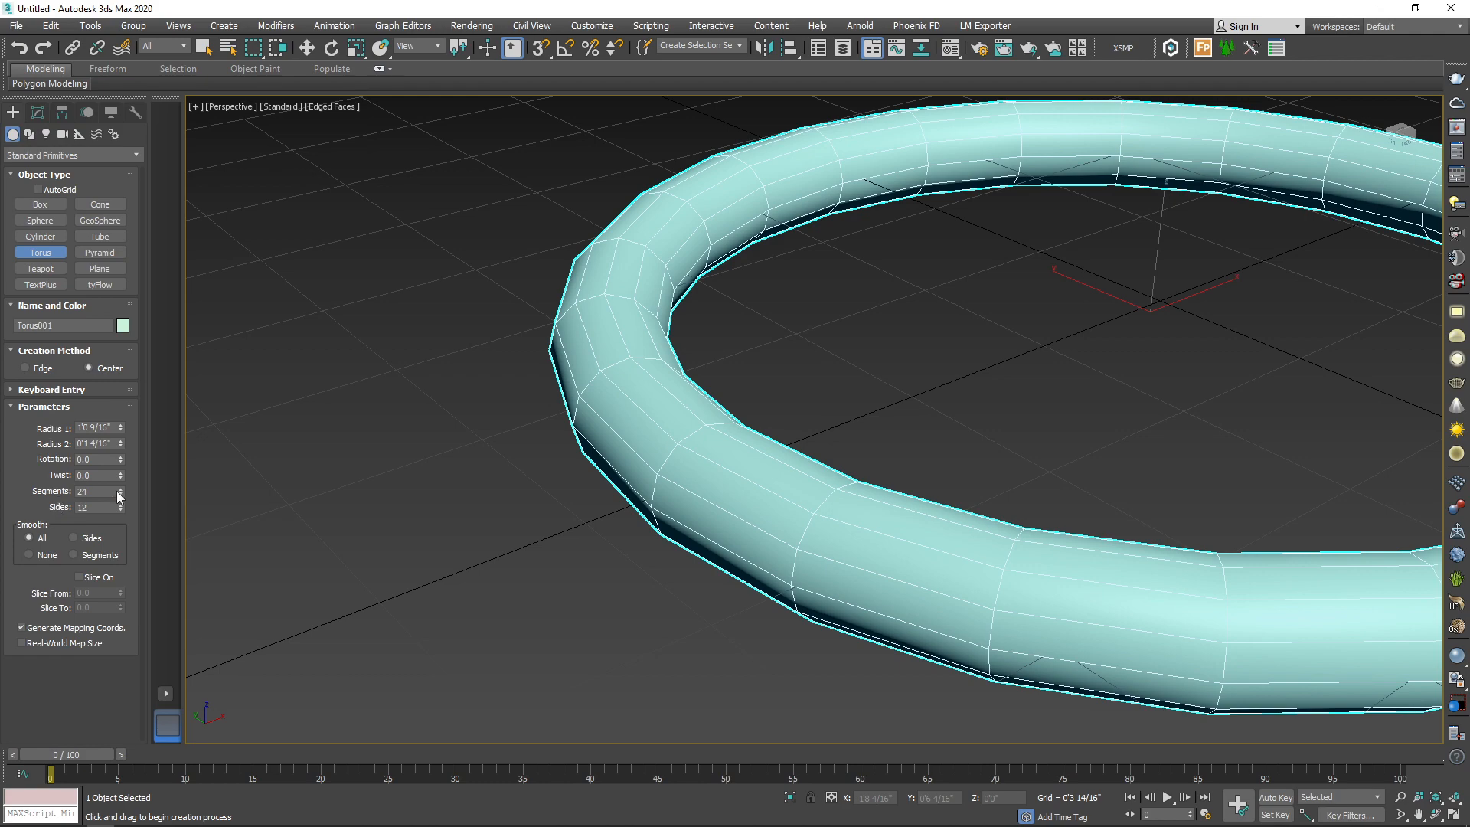
Step: Set the torus to 68 segments and 8 sides
left_click_drag(121, 494, 122, 505)
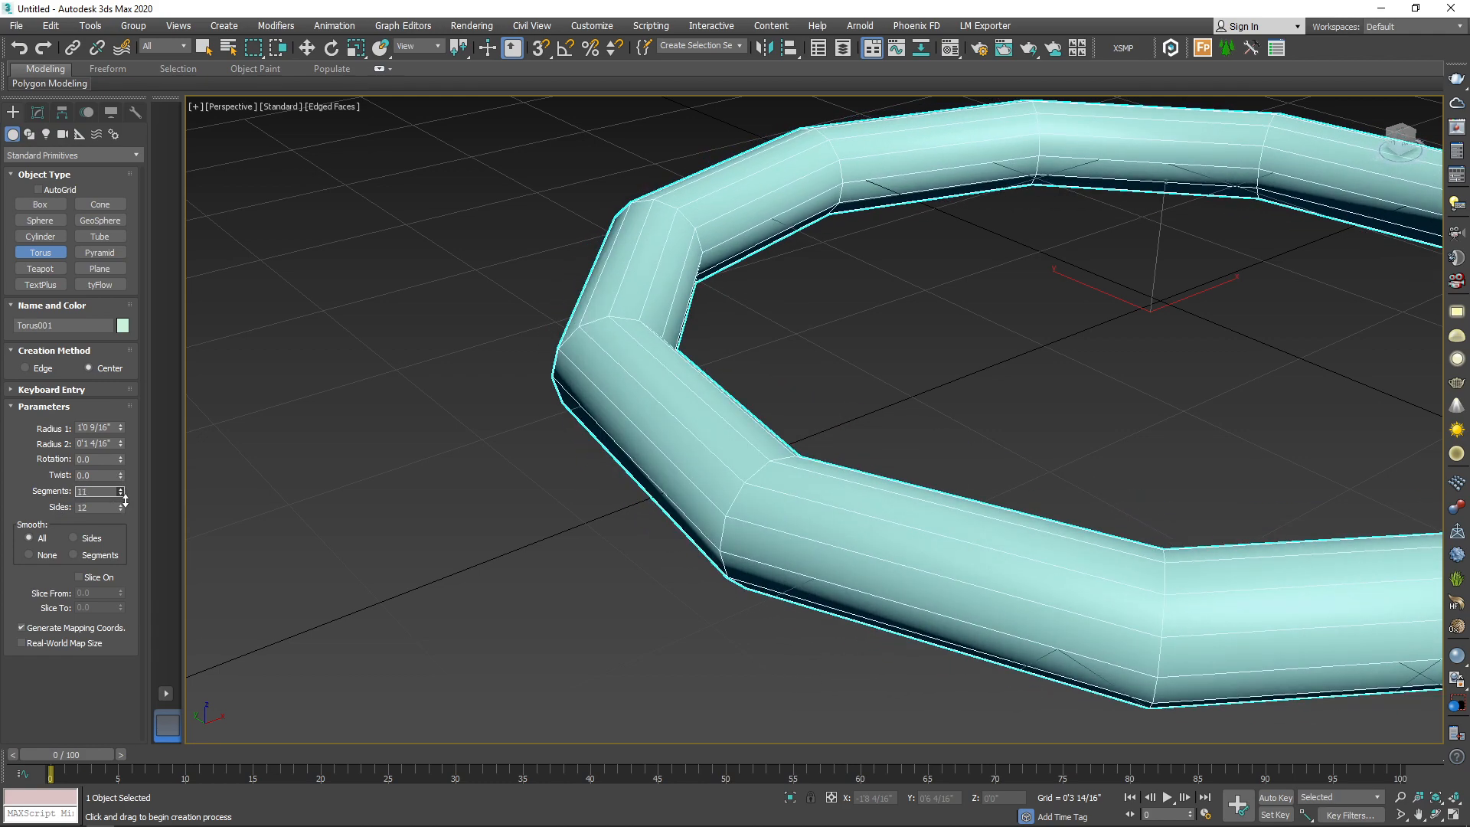
mouse_move(123, 462)
left_mouse_down()
mouse_move(130, 505)
mouse_move(134, 457)
left_mouse_up()
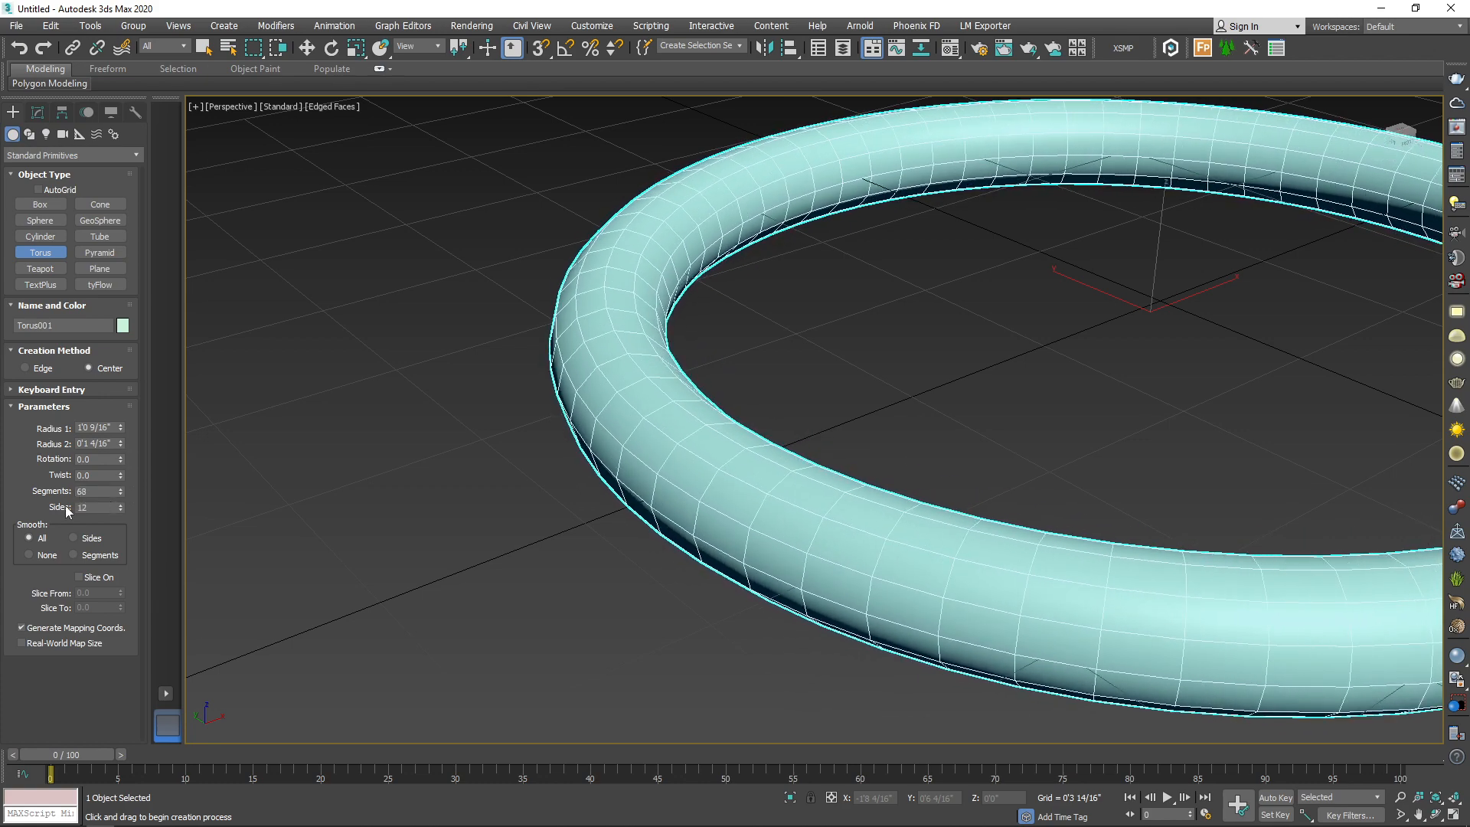
left_click_drag(121, 507, 124, 517)
left_click(120, 504)
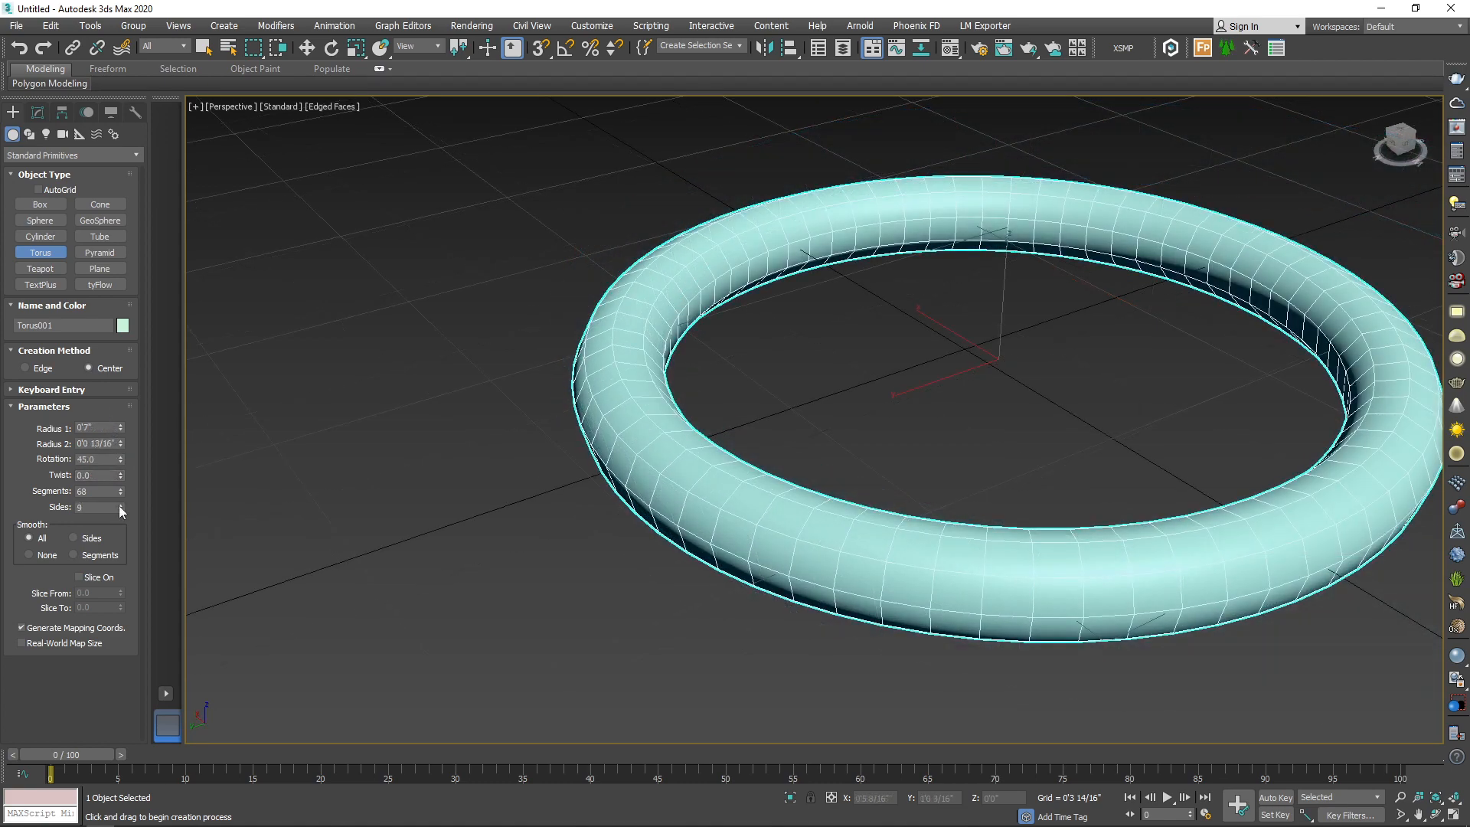
left_click(120, 510)
Step: Inspect the torus mesh from different angles, switching the edge and wireframe displays on and off
middle_click_drag(674, 442, 571, 453, "alt")
key("F4")
mouse_move(931, 322)
middle_mouse_down("alt")
mouse_move(875, 518)
mouse_move(930, 351)
mouse_move(869, 298)
mouse_move(928, 361)
mouse_move(1060, 393)
middle_mouse_up("alt")
key("F3")
key("F3")
key("F4")
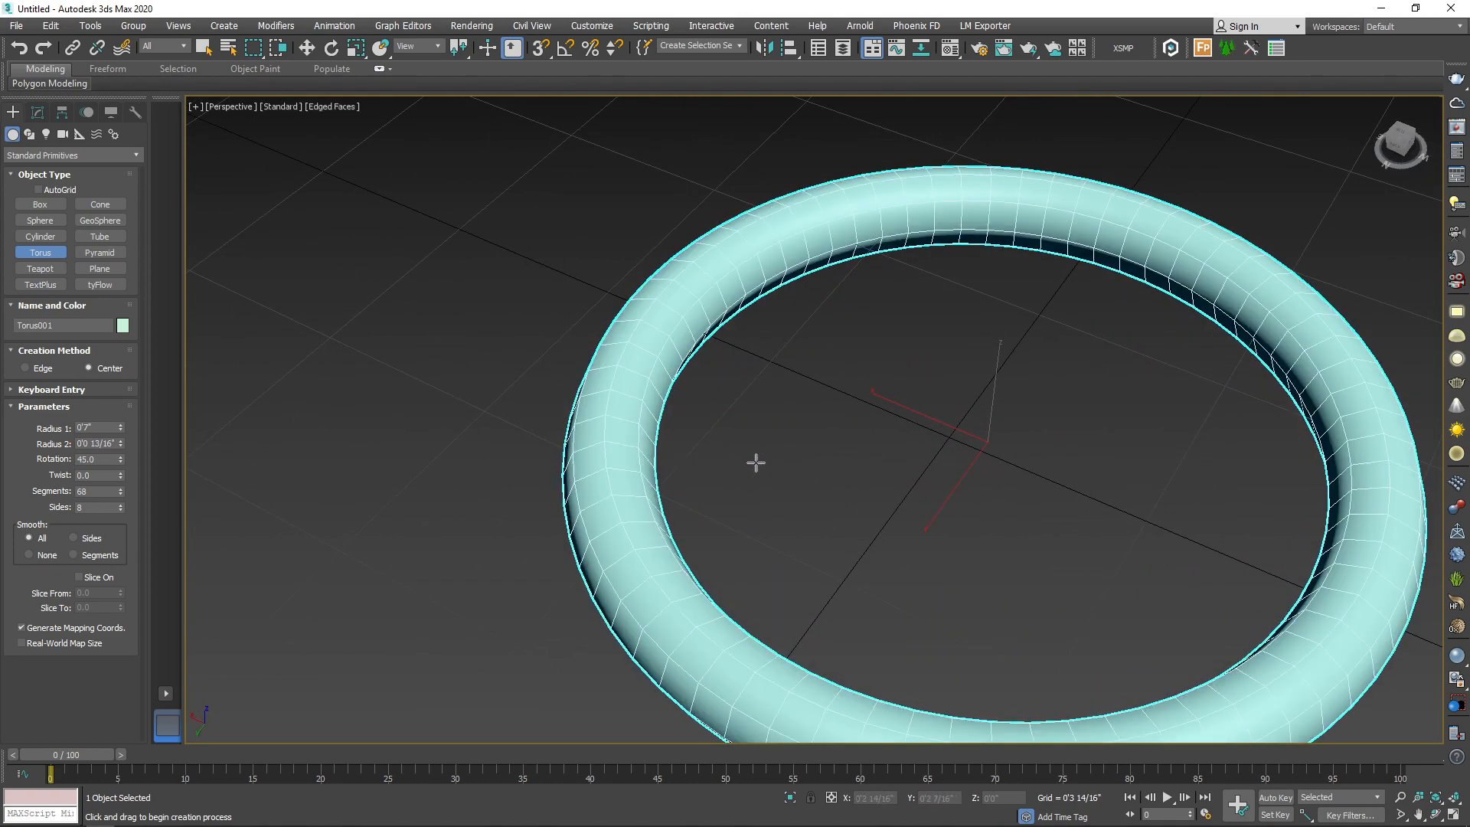
Step: Rotate the torus -90 degrees about the Y axis with angle snap so it stands upright
mouse_move(754, 462)
middle_mouse_down("alt")
mouse_move(862, 416)
mouse_move(1055, 397)
middle_mouse_up("alt")
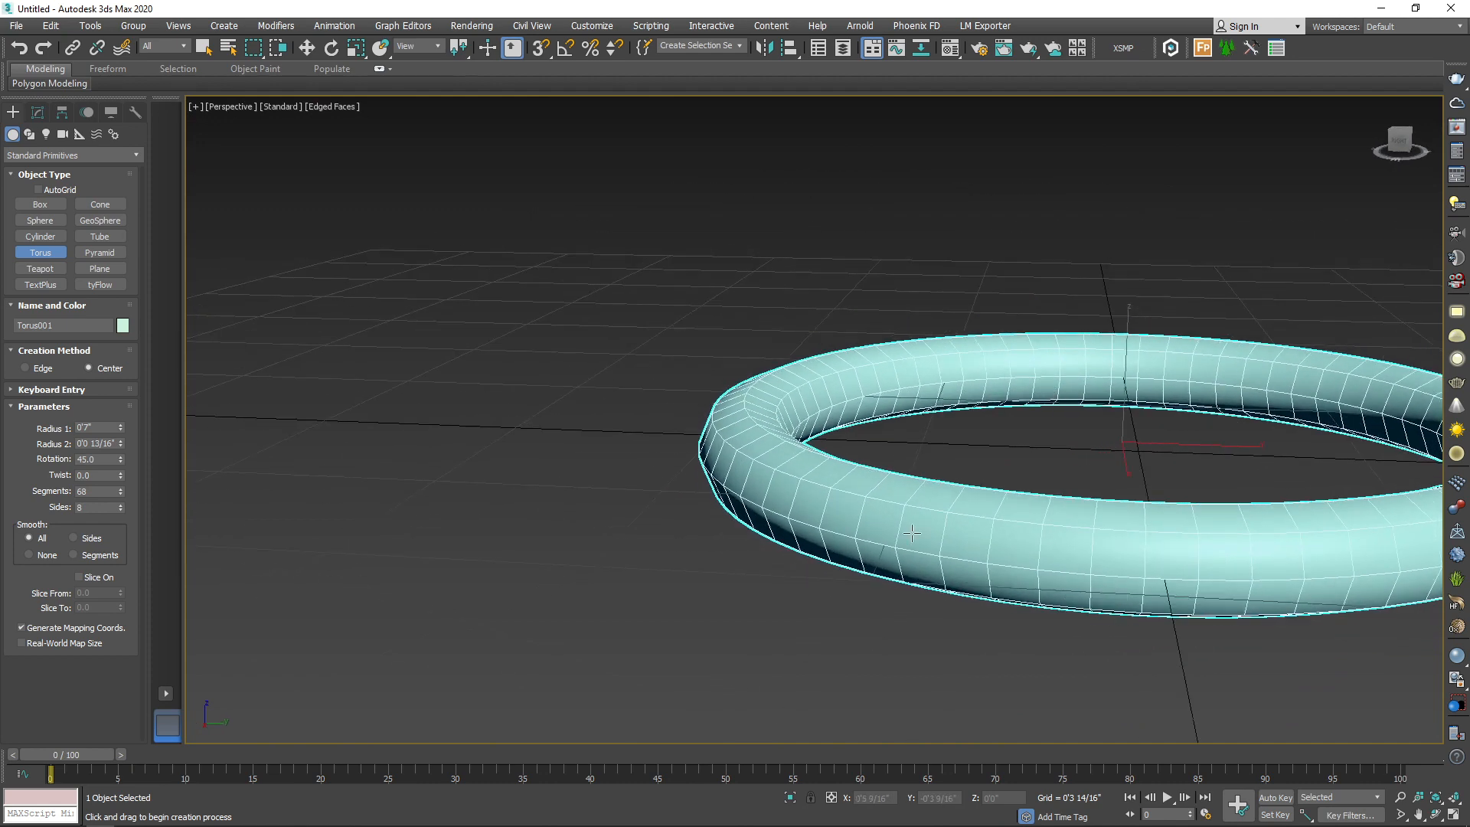
key("e")
middle_click_drag(1258, 460, 917, 510)
scroll(916, 510, "down", 3)
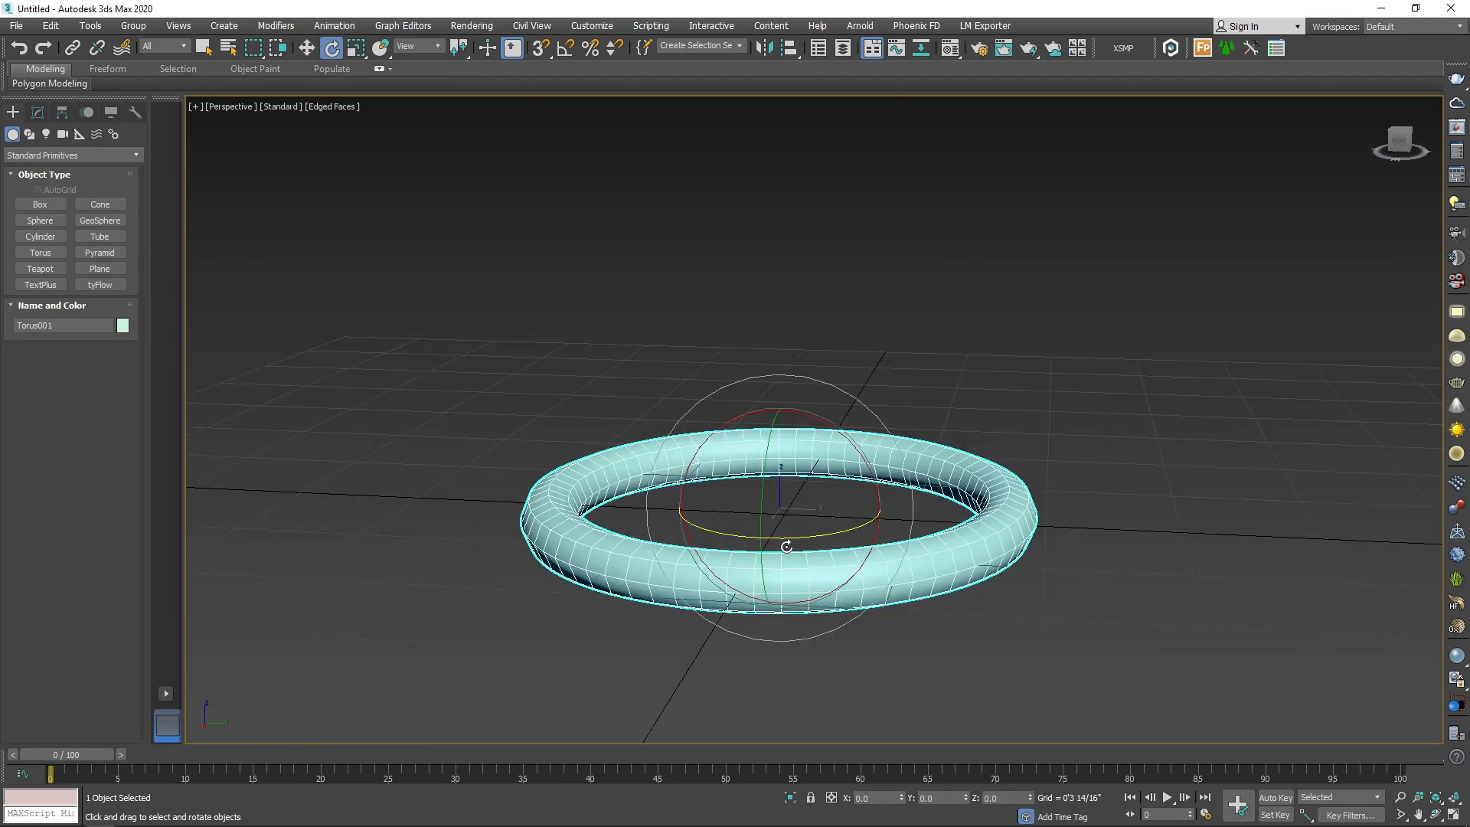
key("a")
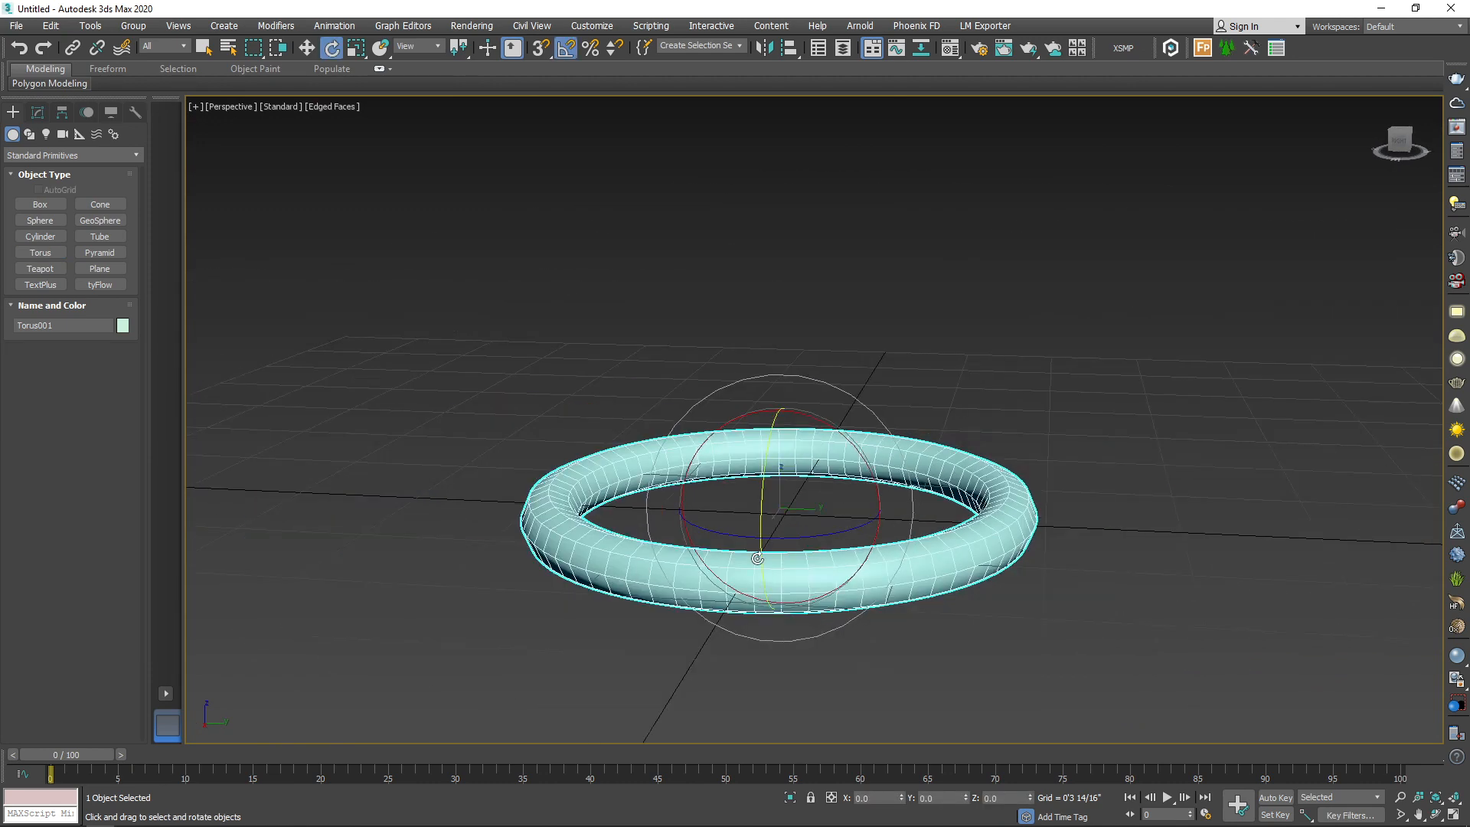
left_click_drag(757, 558, 767, 488)
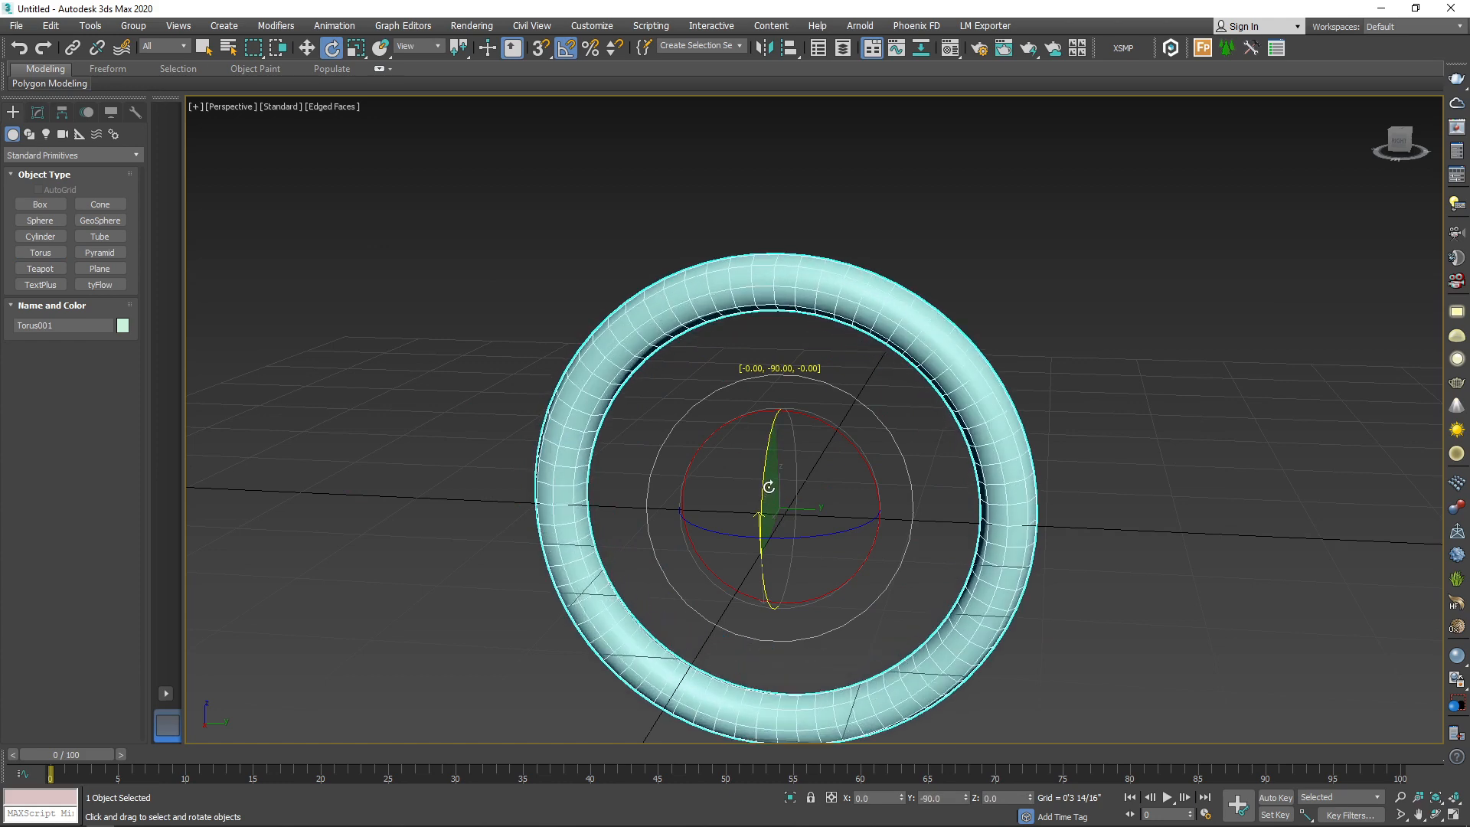
Step: Raise the upright torus along Z to a height of about 0'7 10/16"
key("w")
left_click_drag(781, 431, 790, 191)
scroll(818, 335, "down", 3)
middle_click_drag(819, 336, 834, 421, "alt")
middle_click_drag(783, 287, 1038, 540)
scroll(584, 470, "up", 5)
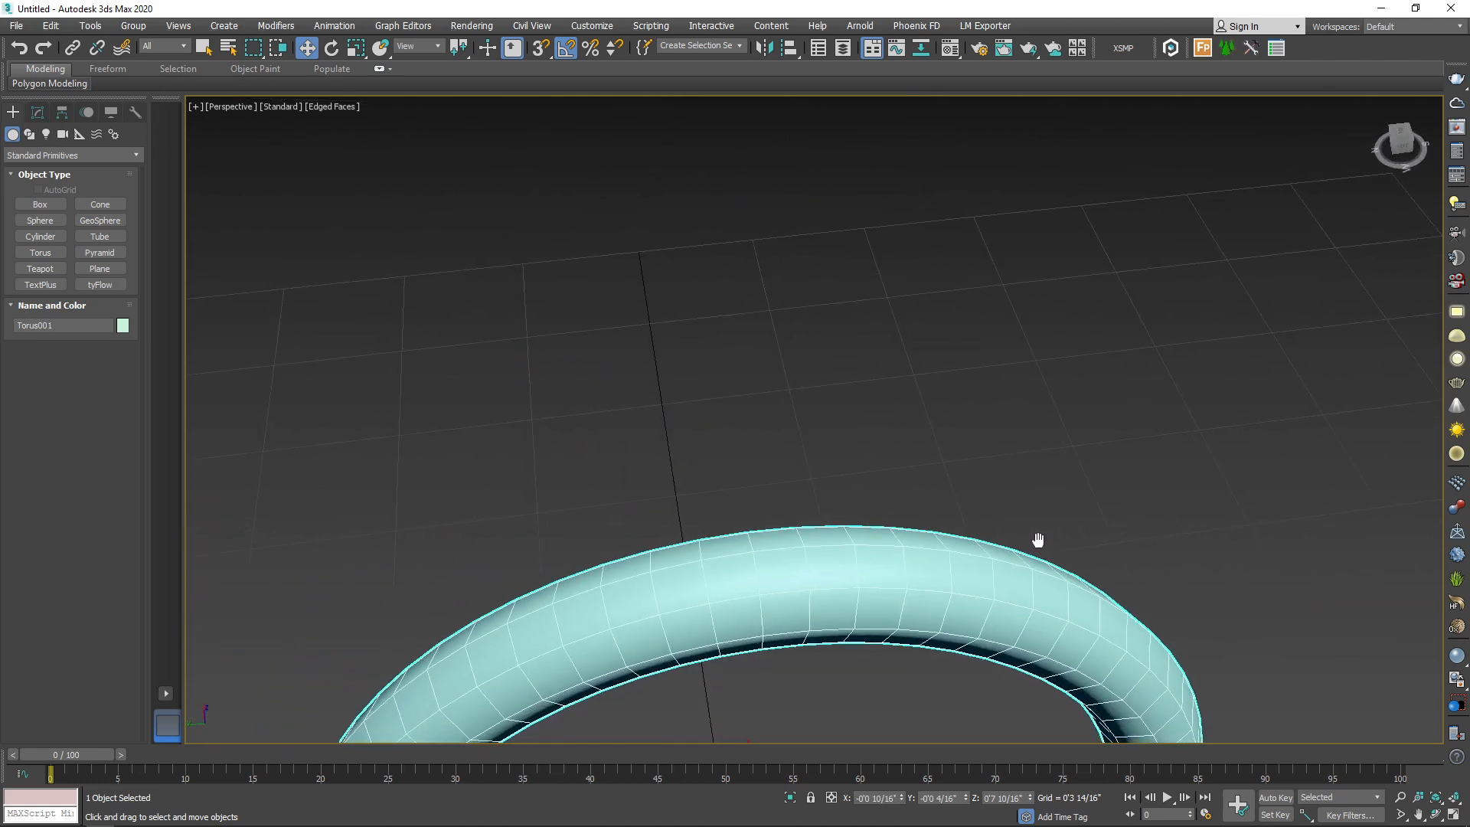
Step: Create a cylinder centred on the ring in the top view, with radius 0'2" and height about 0'2 14/16"
middle_click_drag(754, 554, 1103, 459, "alt")
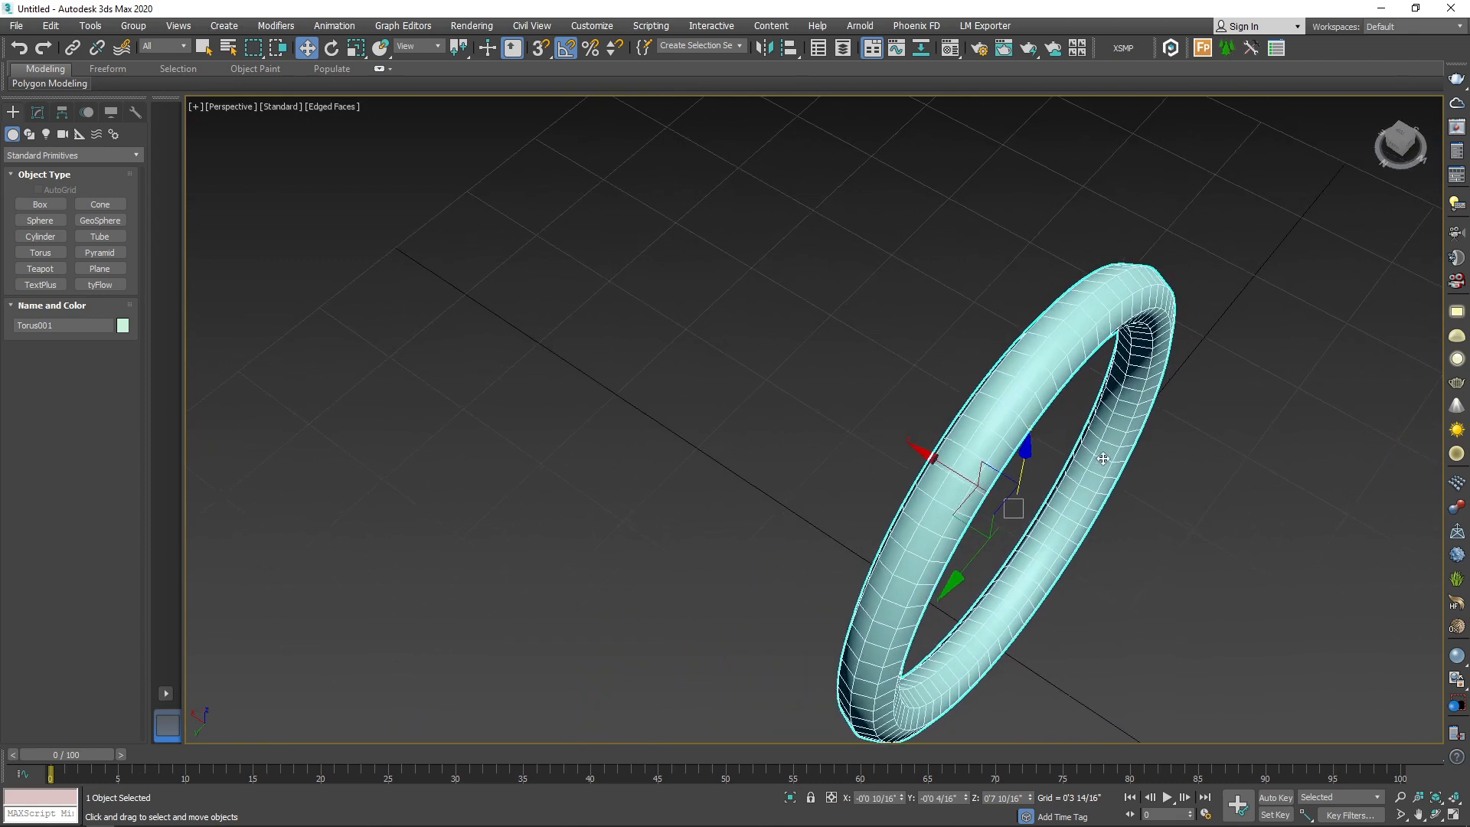
middle_click_drag(1100, 372, 781, 434, "alt")
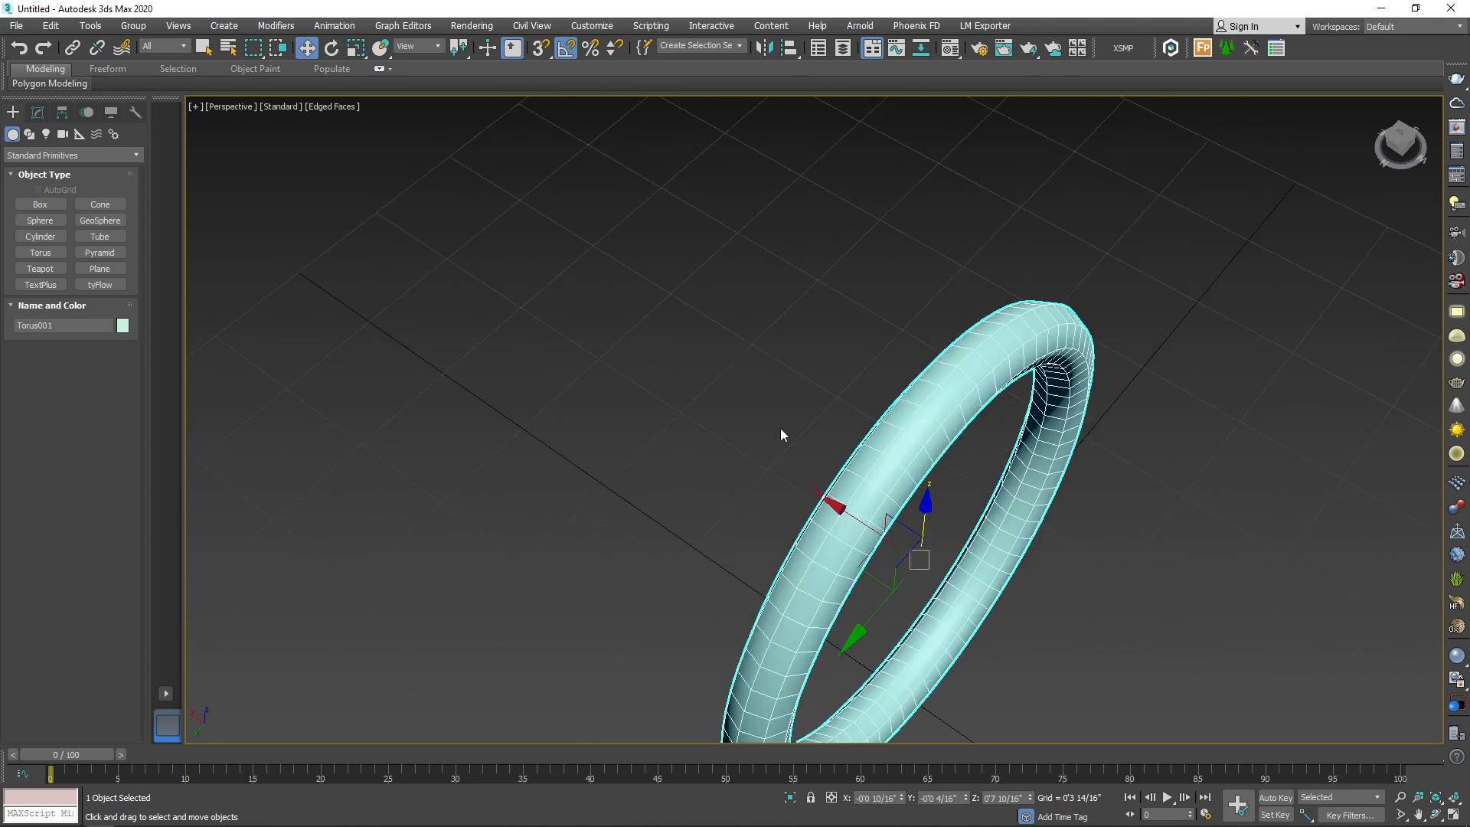
left_click(40, 236)
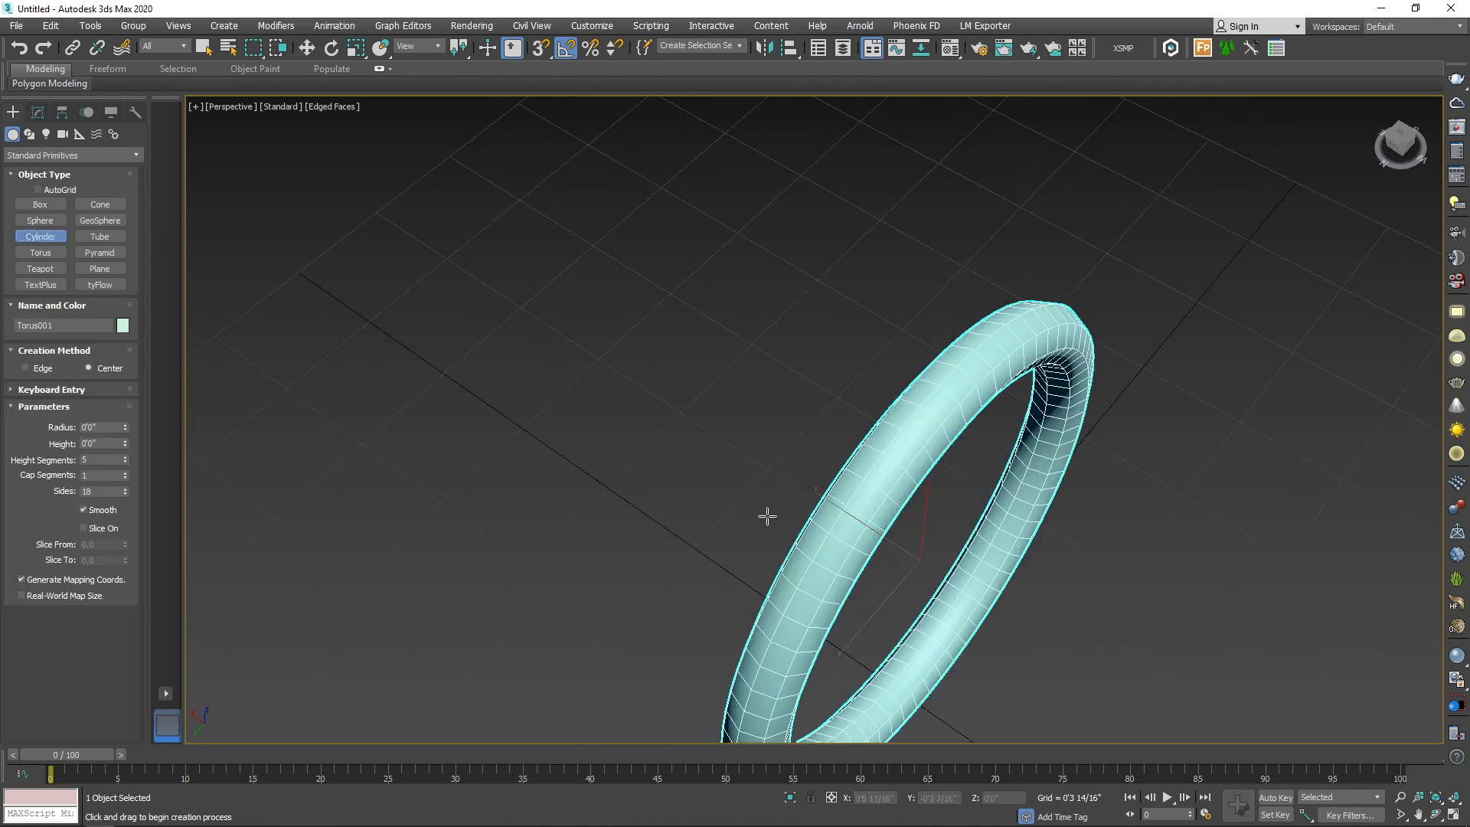
key("t")
scroll(814, 421, "up", 3)
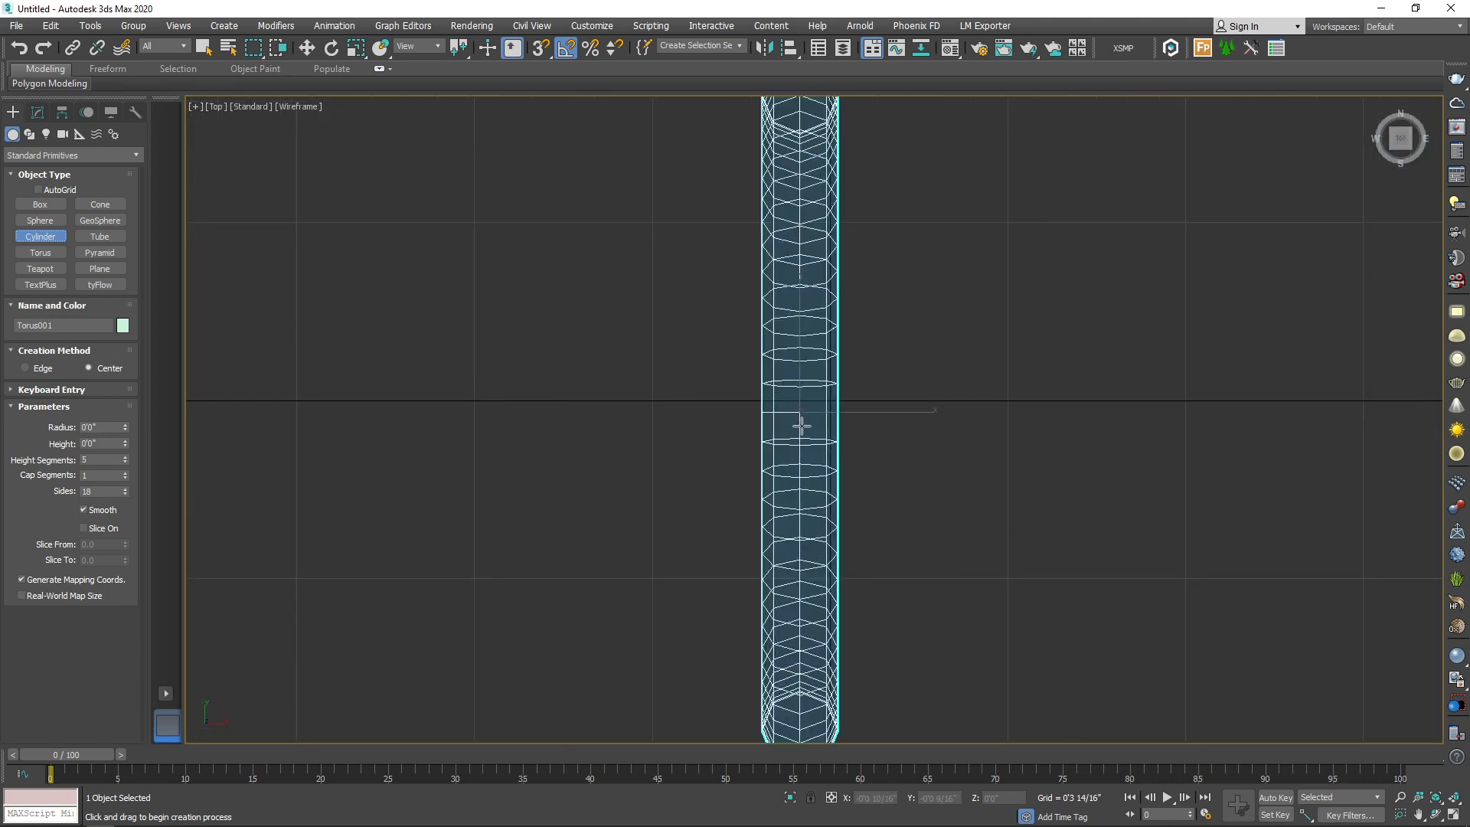
left_click_drag(799, 411, 825, 499)
Step: Move the cylinder straight up in the front view until its base rests on the top of the ring
key("f")
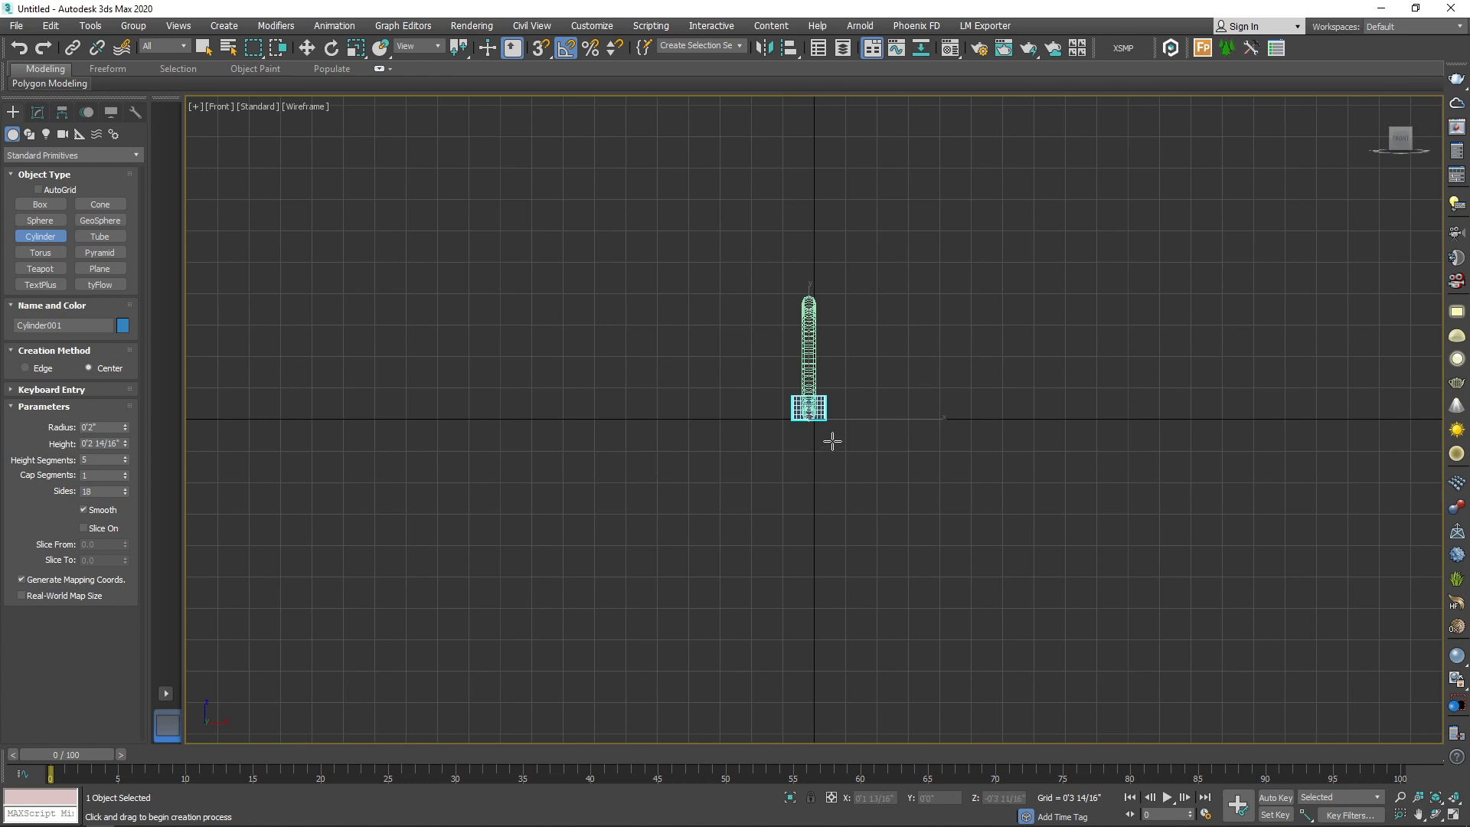
scroll(832, 442, "up", 4)
key("w")
left_click_drag(780, 397, 793, 147)
scroll(789, 344, "up", 5)
scroll(788, 343, "up", 4)
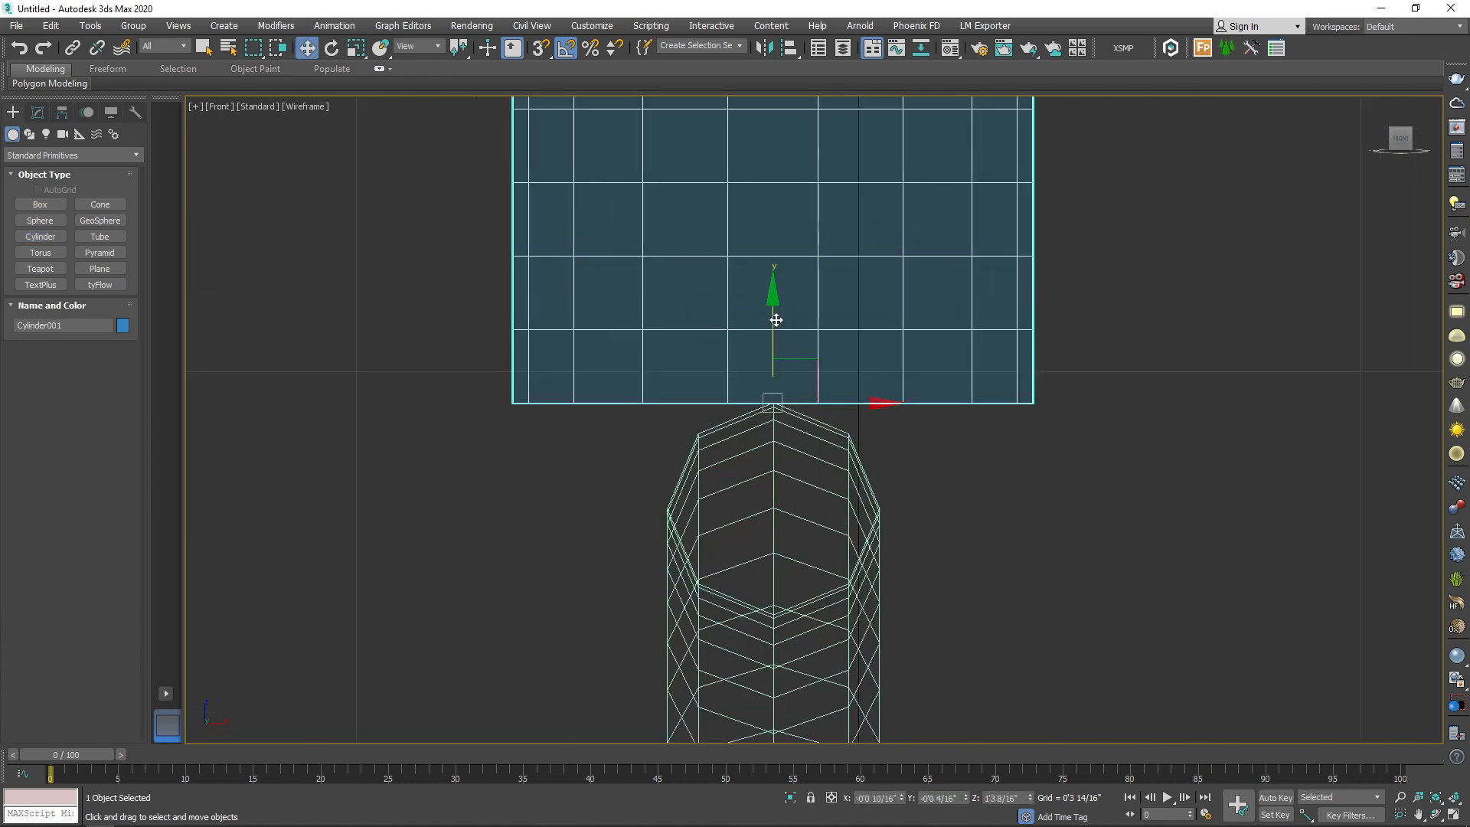
left_click_drag(773, 319, 778, 317)
Step: Set the cylinder to 1 height segment, 35 sides and a height of 0'2 3/16"
key("p")
middle_click_drag(945, 406, 986, 333, "alt")
middle_click_drag(986, 334, 842, 360)
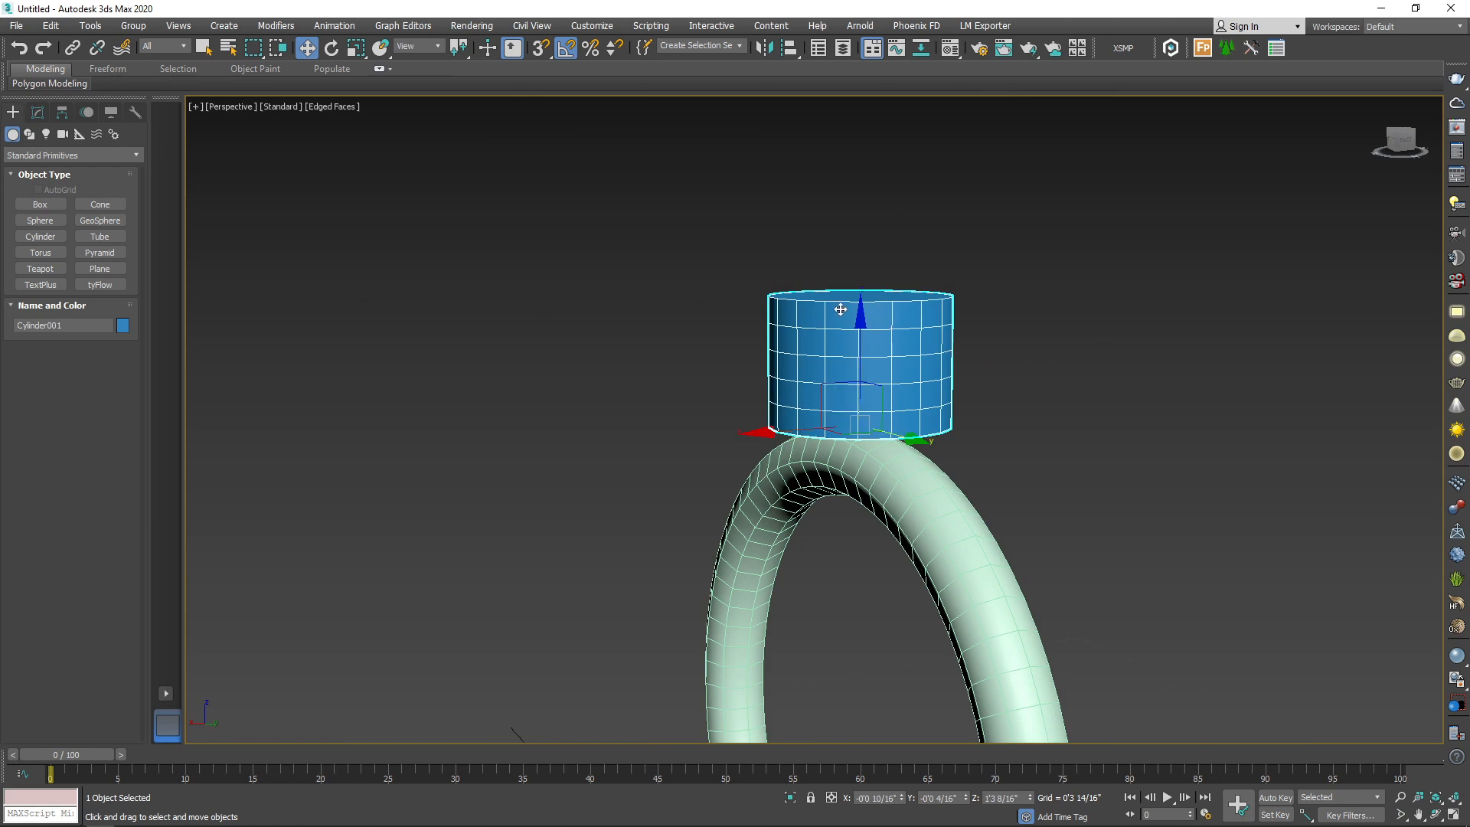
scroll(849, 329, "up", 2)
left_click(38, 112)
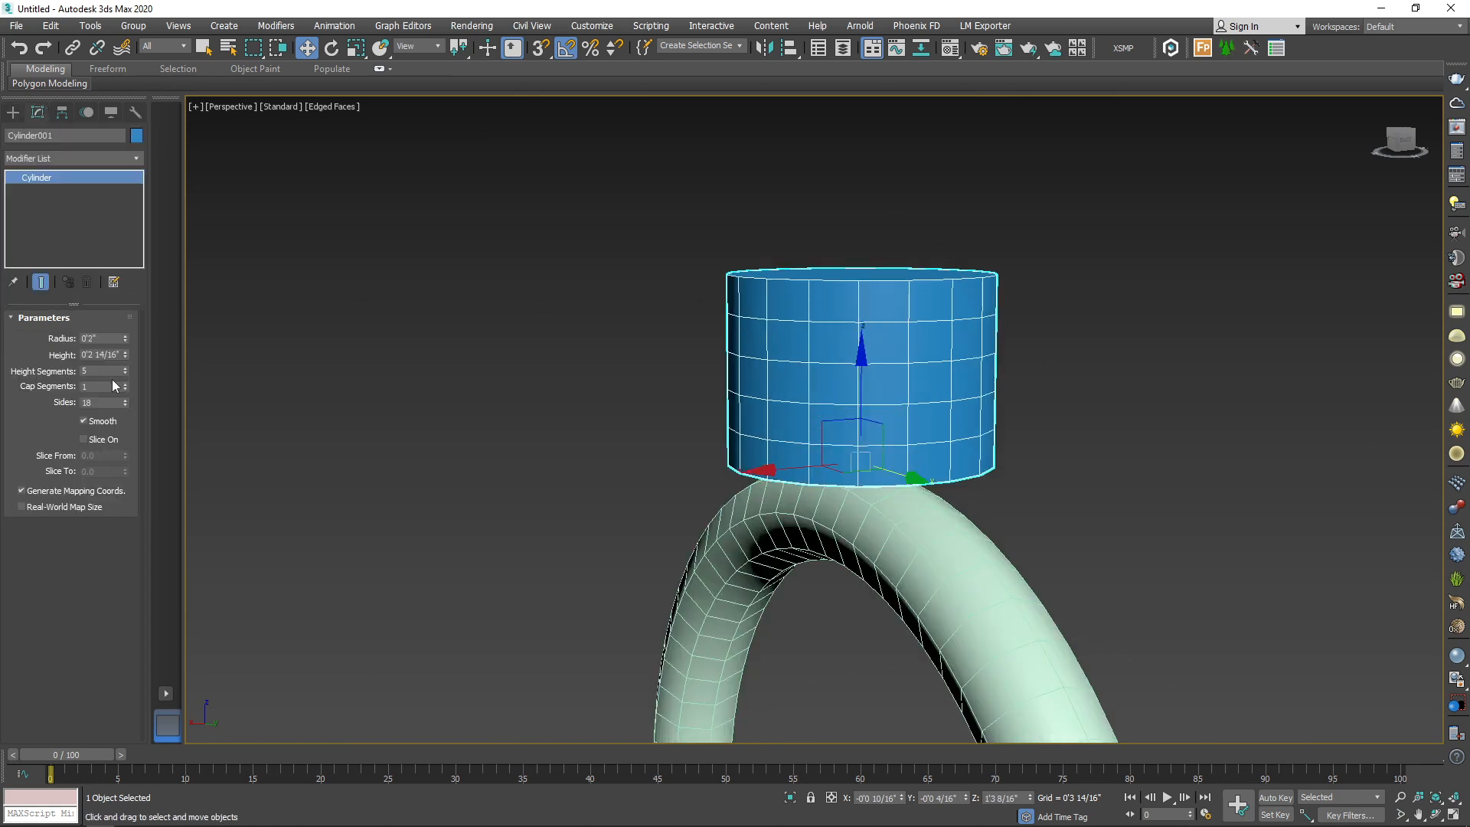
left_click_drag(125, 404, 149, 386)
middle_click_drag(952, 397, 1031, 455, "alt")
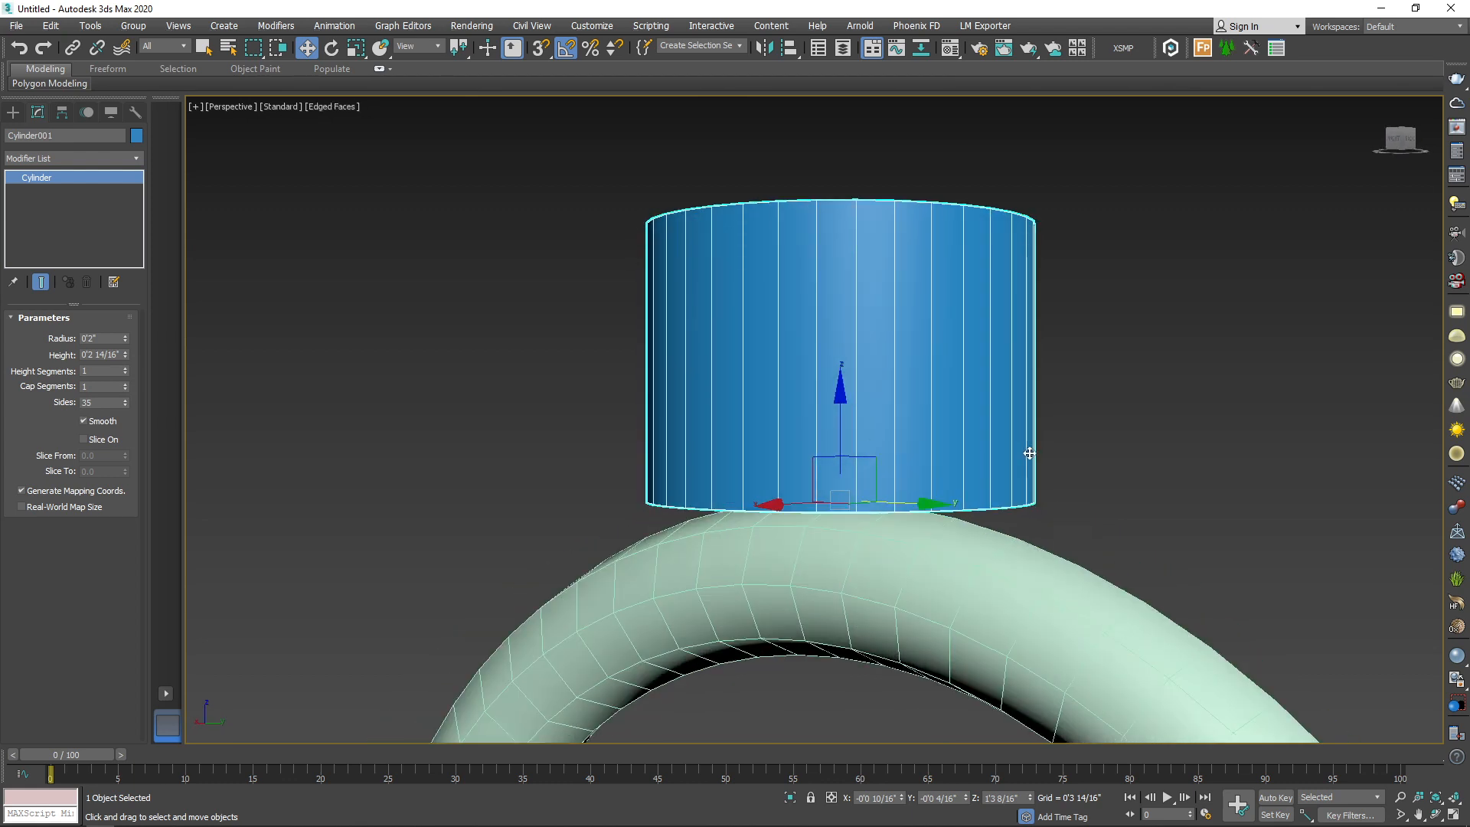
scroll(1029, 453, "down", 2)
scroll(898, 436, "up", 2)
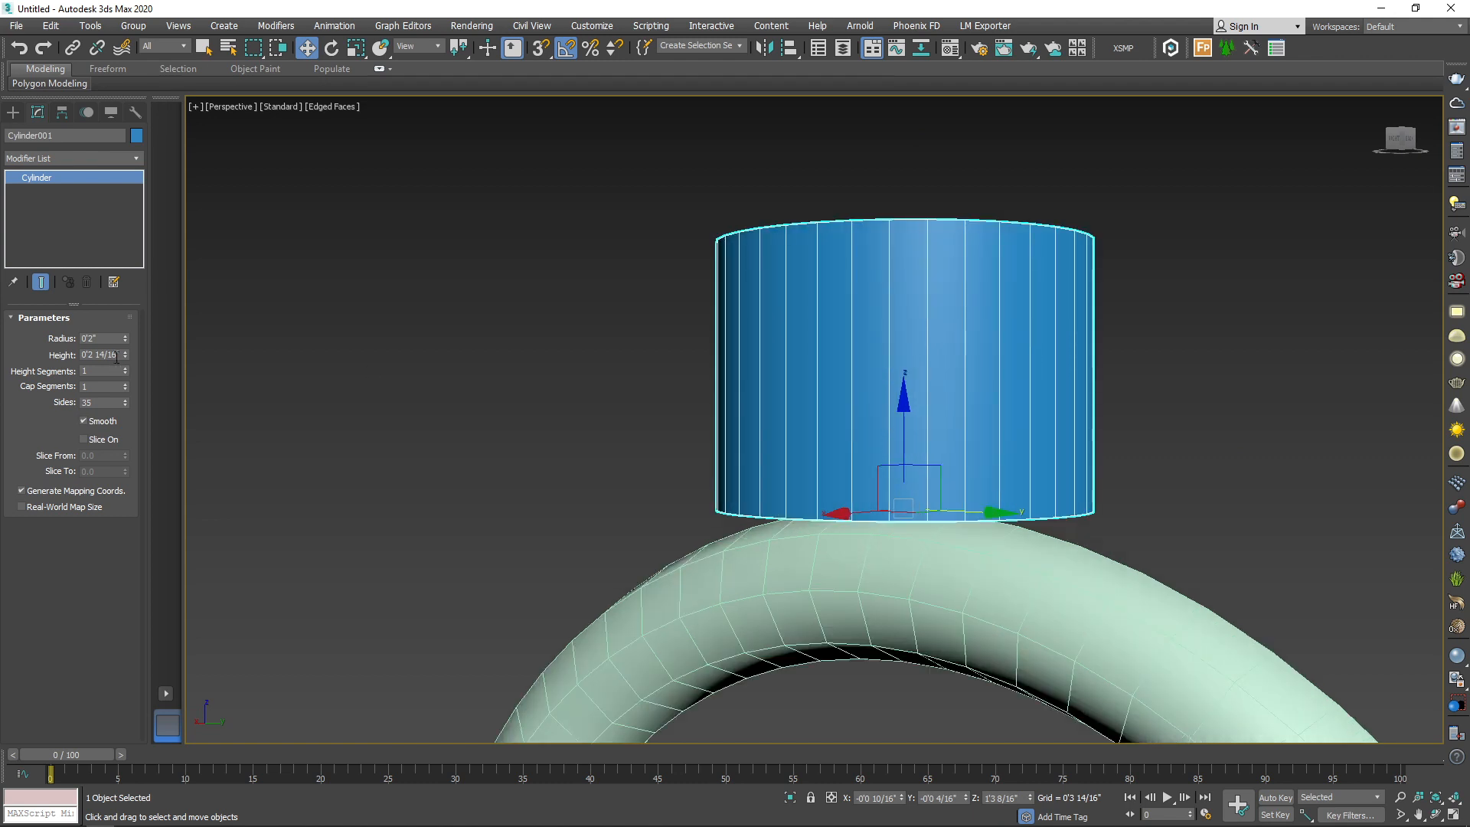
left_click_drag(125, 356, 130, 370)
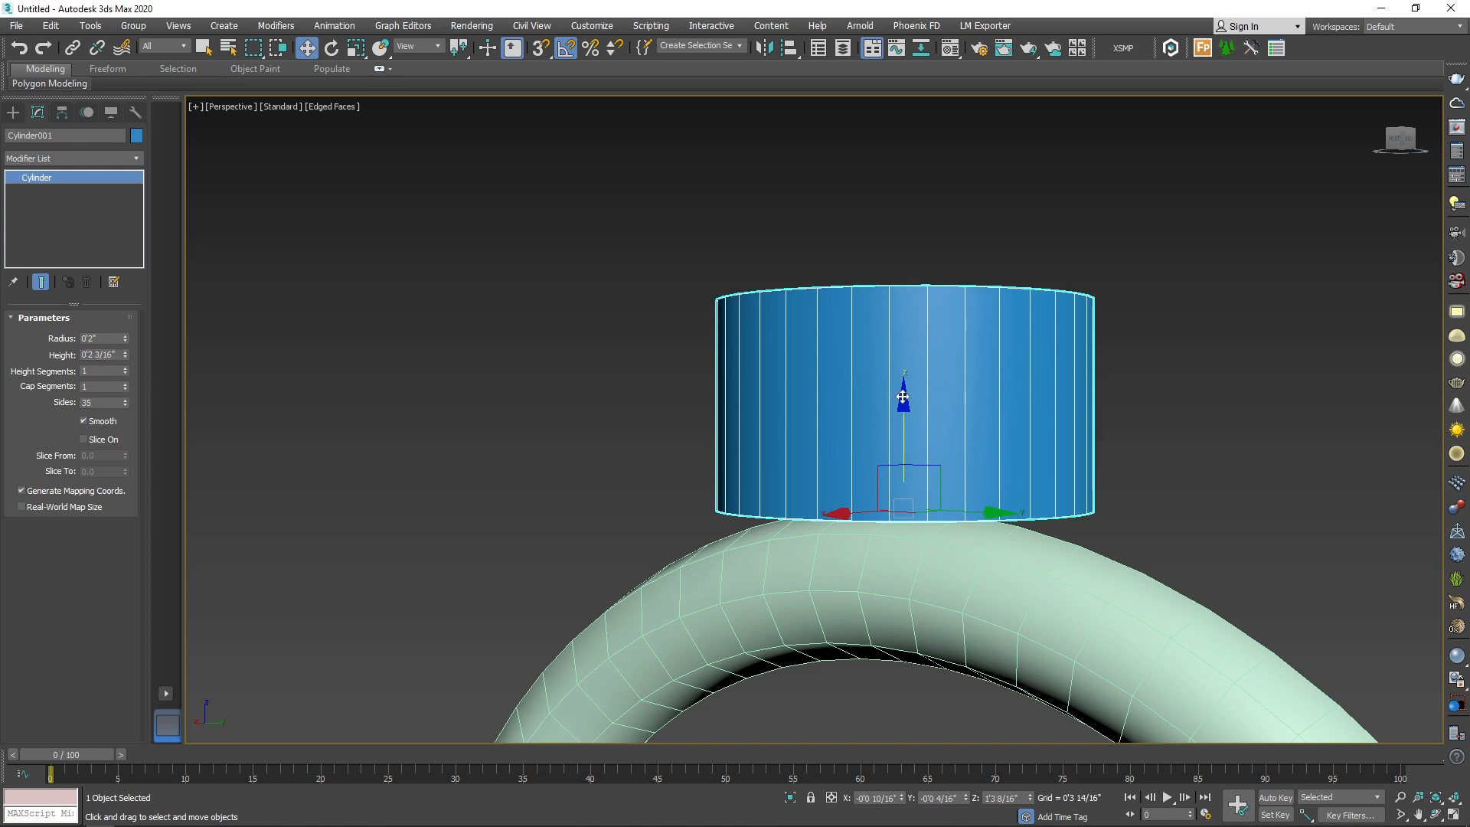
Step: Convert the cylinder to an Editable Poly
right_click(869, 361)
mouse_move(977, 527)
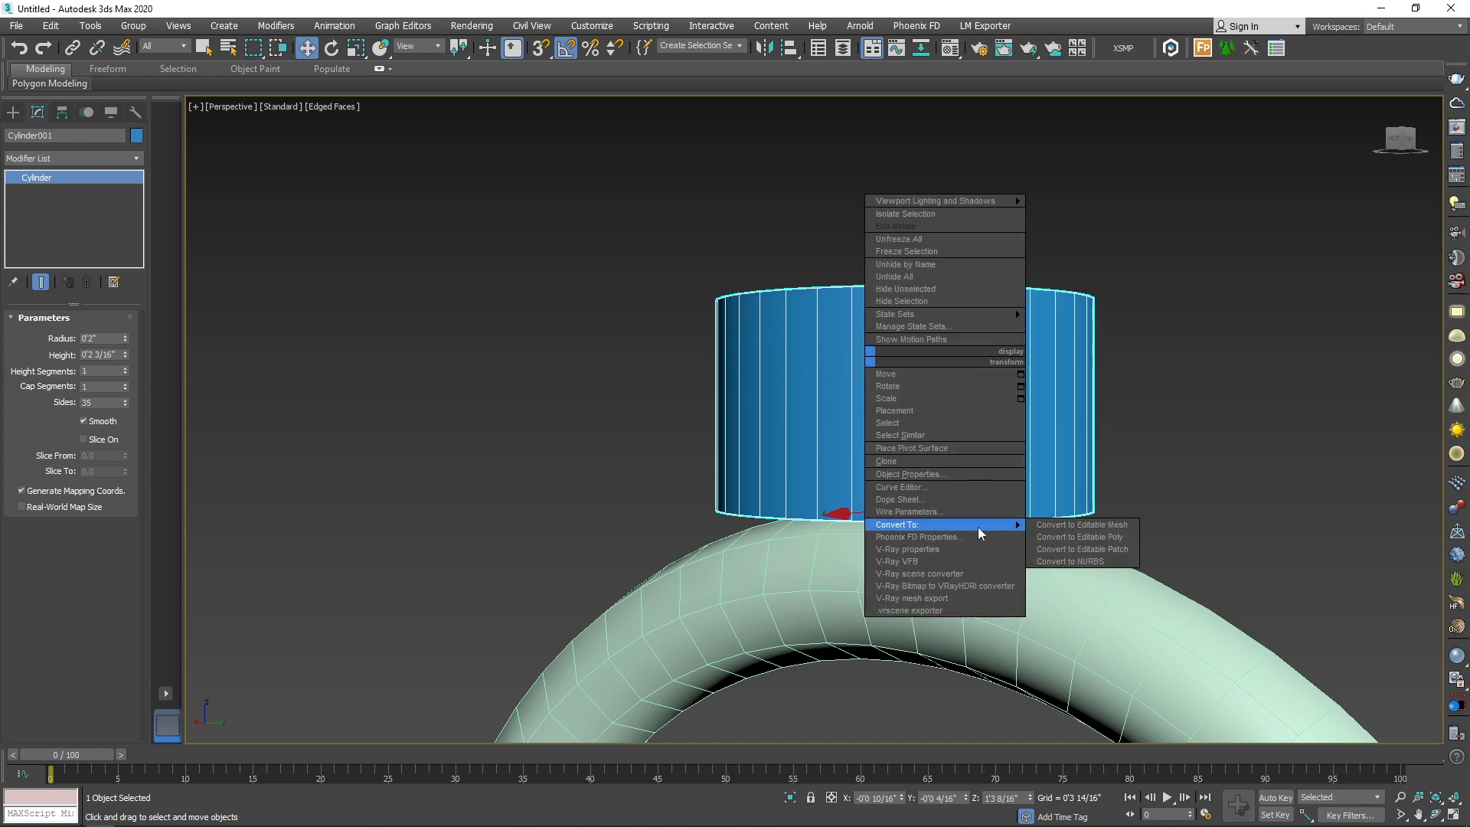
left_click(1078, 535)
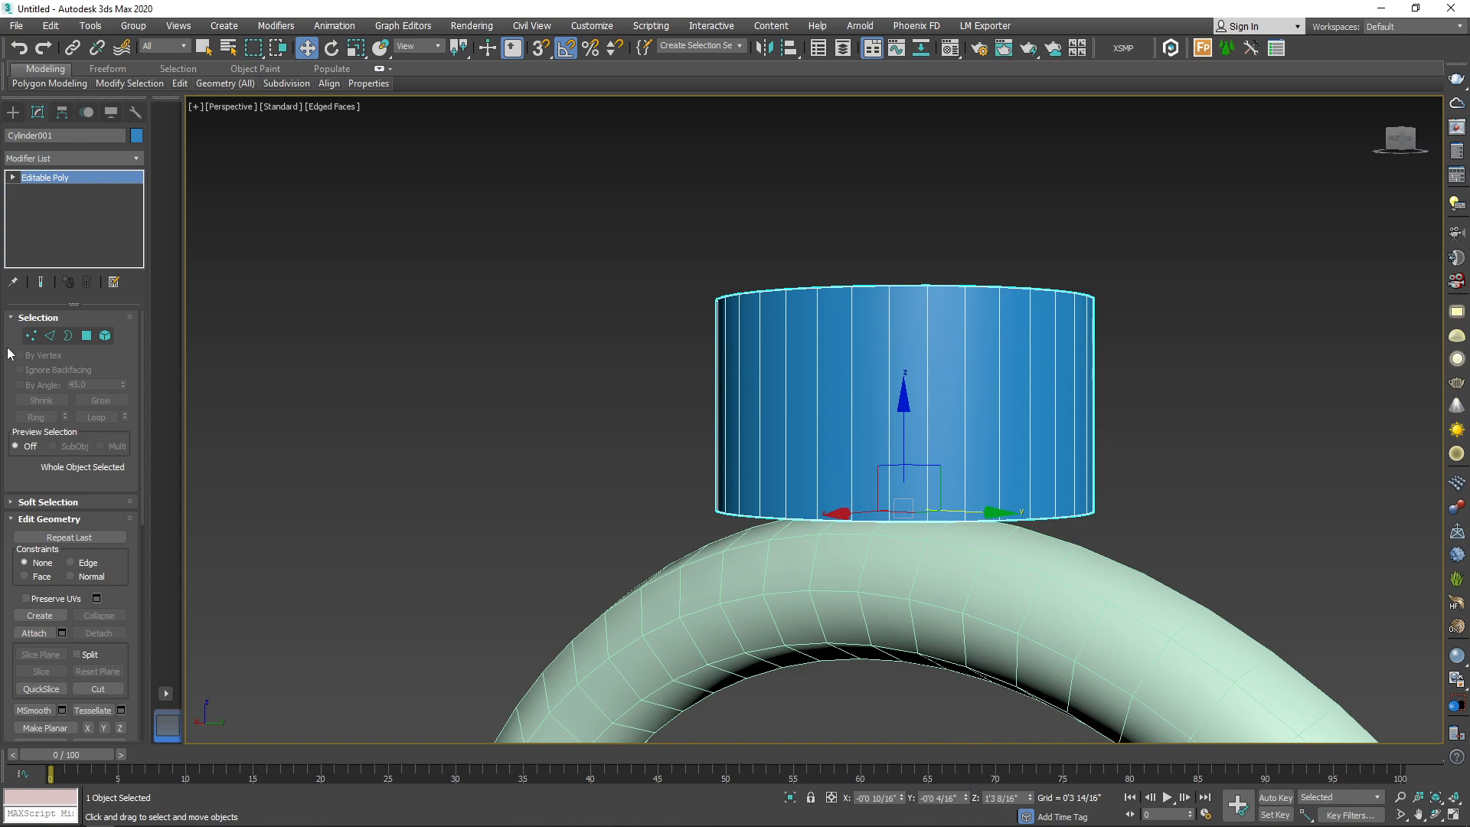
Step: Select the cylinder's bottom ring of vertices and collapse them into a single point
left_click(30, 335)
left_click_drag(621, 439, 1294, 645)
key("F3")
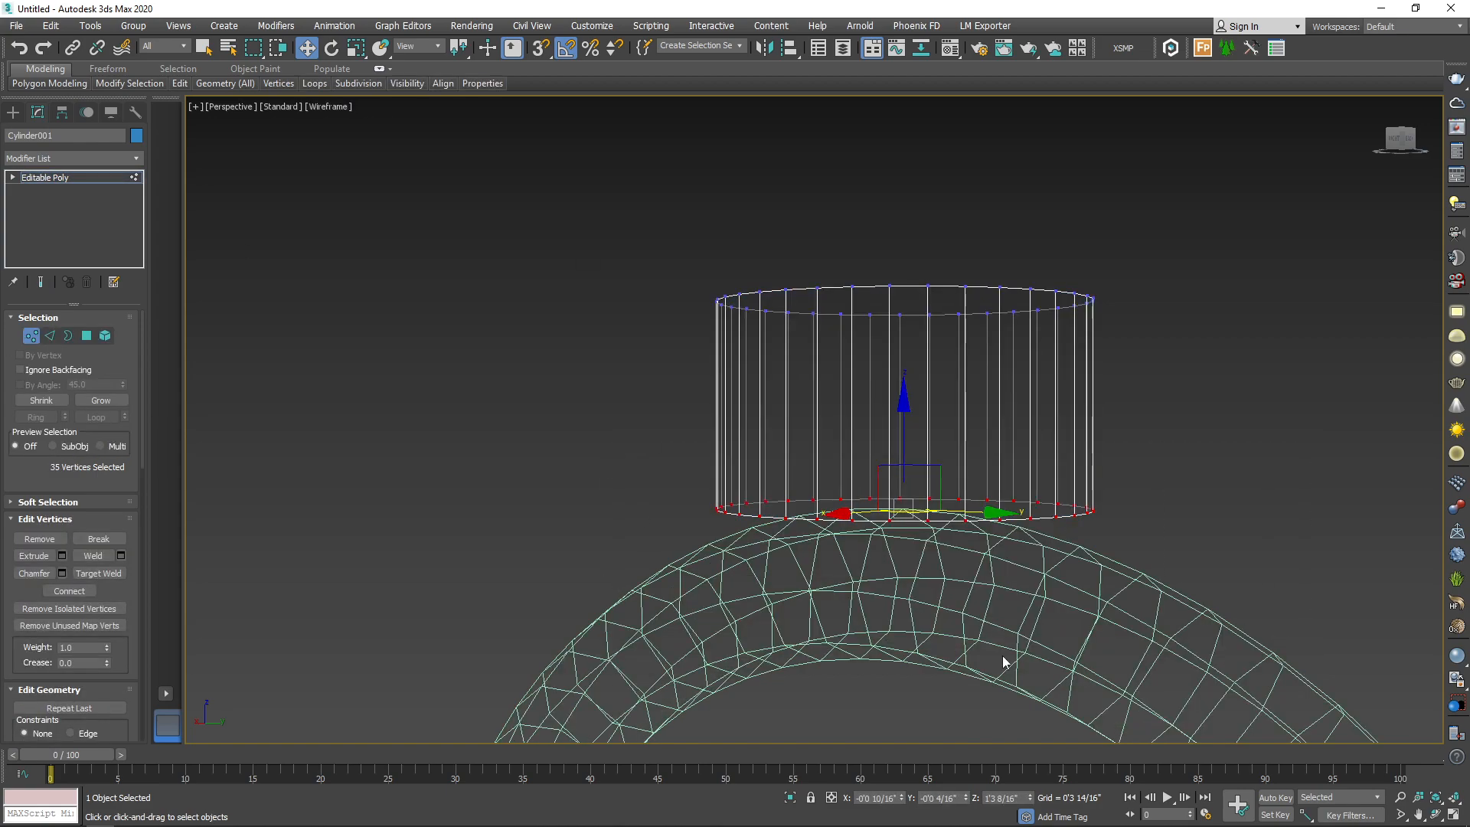
mouse_move(1005, 663)
middle_mouse_down("alt")
mouse_move(801, 567)
mouse_move(1125, 646)
mouse_move(832, 623)
middle_mouse_up("alt")
key("F3")
scroll(69, 558, "down", 2)
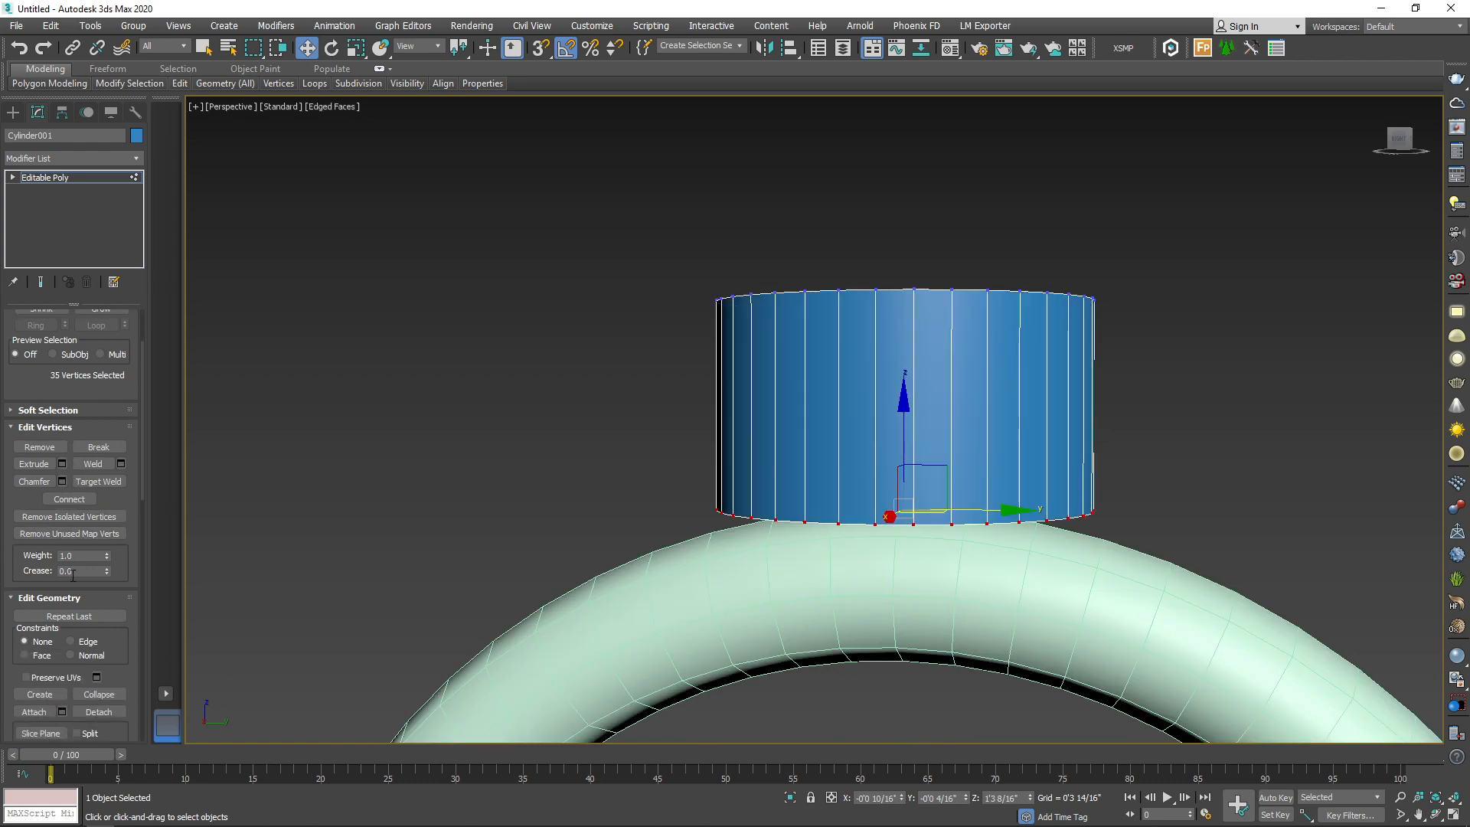
scroll(98, 698, "down", 1)
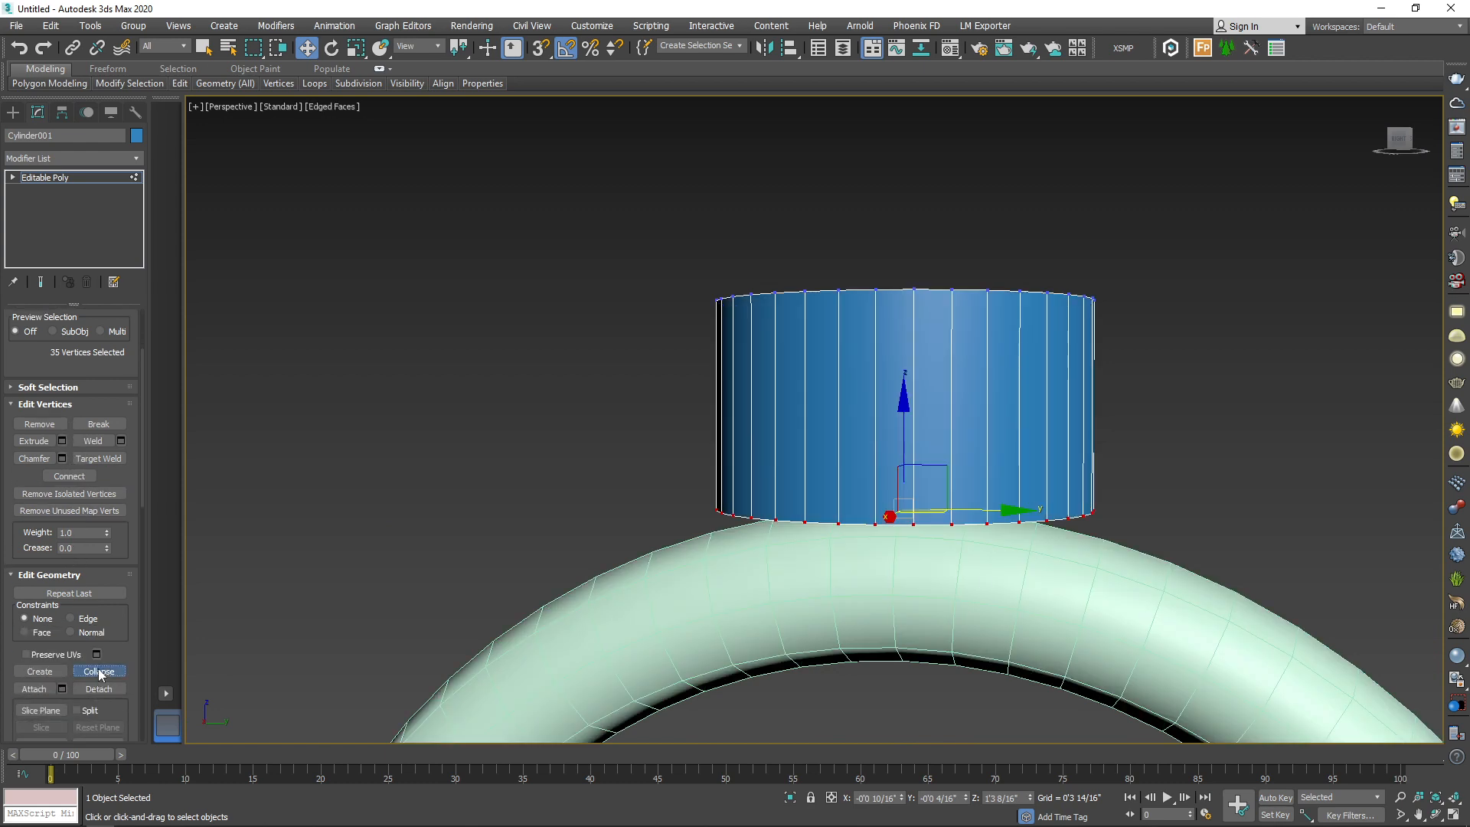
left_click(100, 671)
Step: Select the round top polygon of the cone and extrude it by 0'0 2/16"
middle_click_drag(750, 551, 995, 480, "alt")
middle_click_drag(886, 388, 1260, 617, "alt")
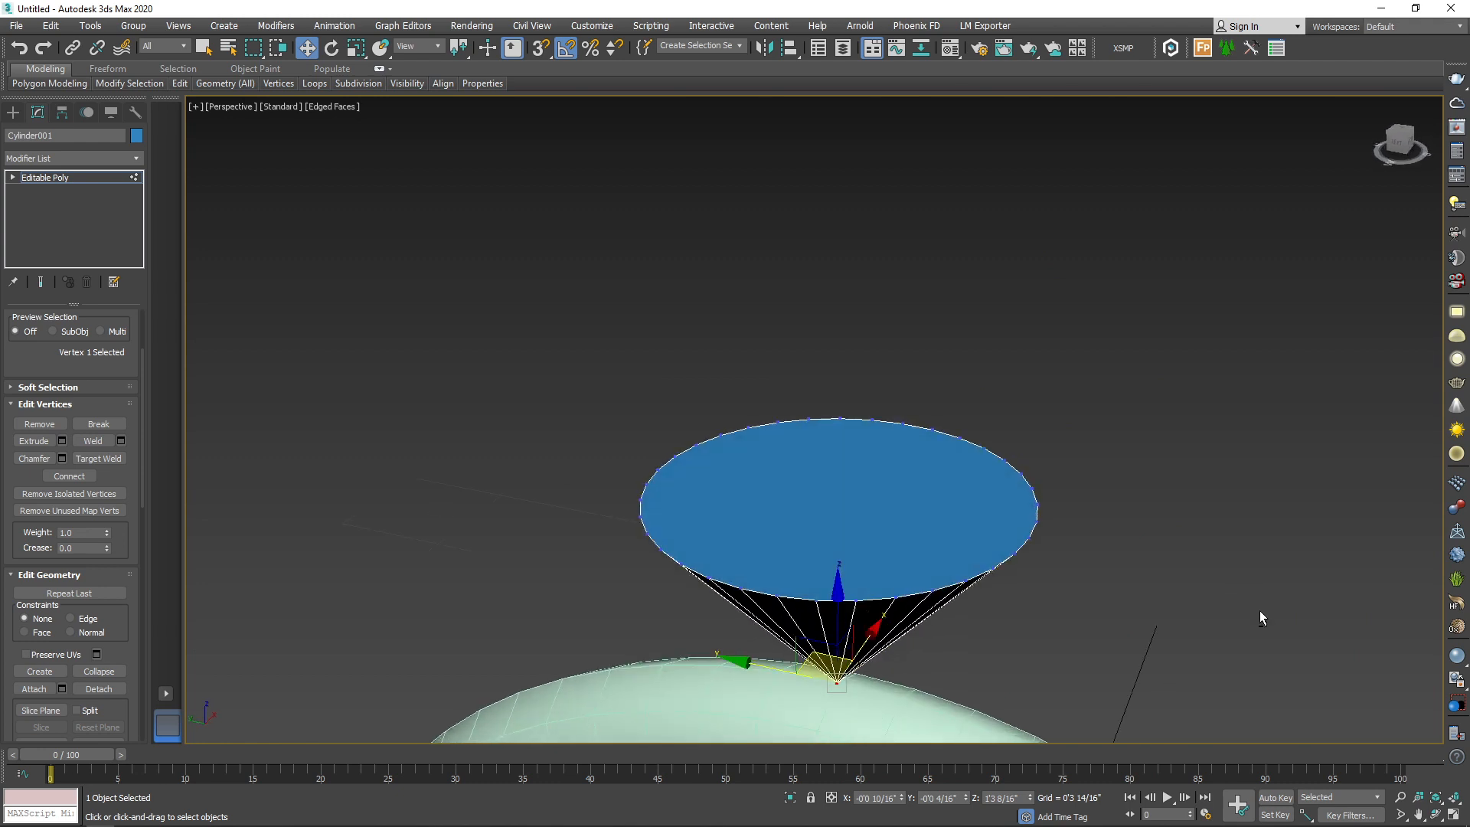
left_click(13, 178)
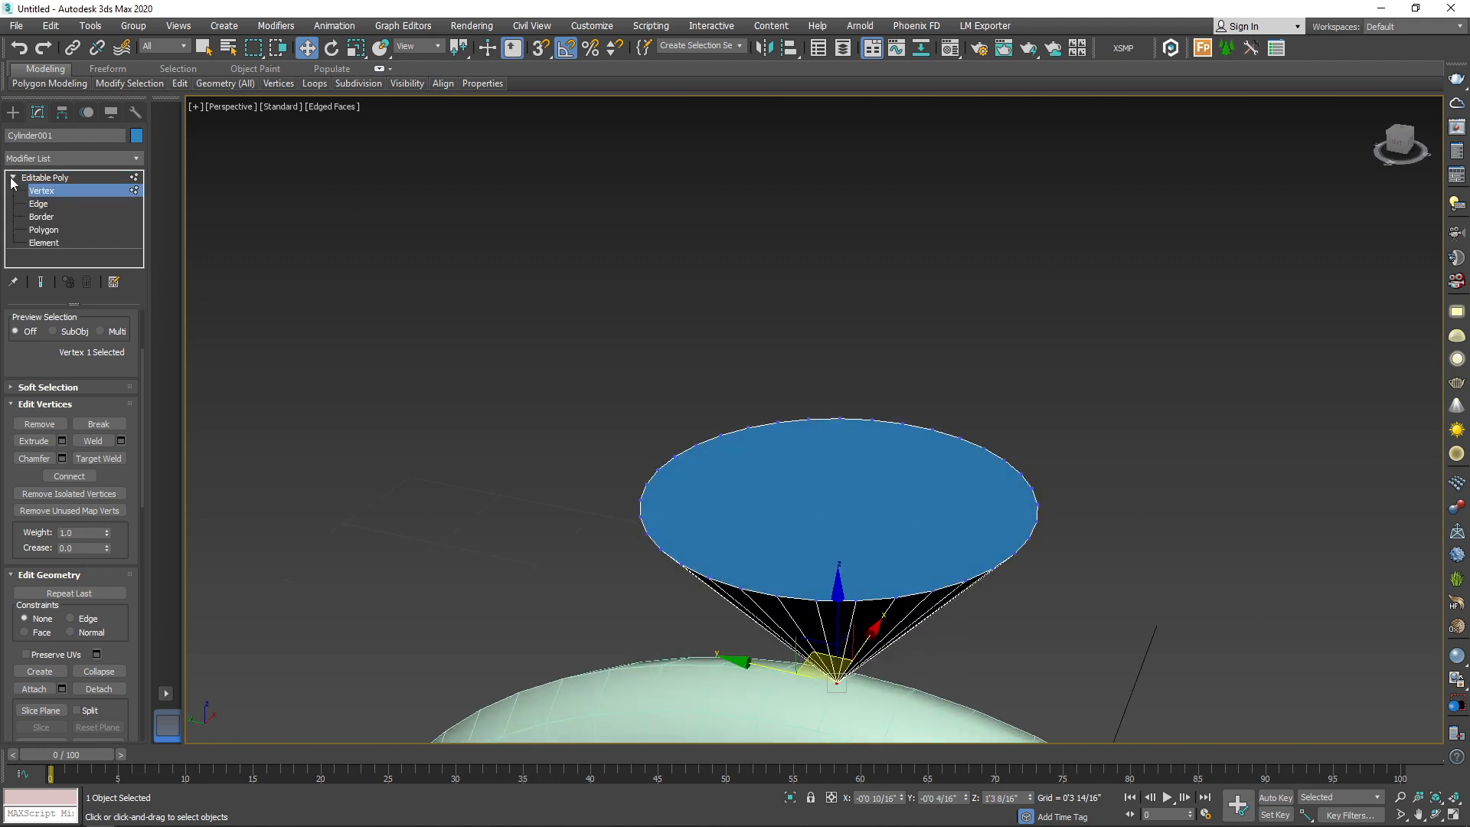
left_click(48, 229)
left_click(865, 468)
middle_click_drag(917, 417, 893, 383, "alt")
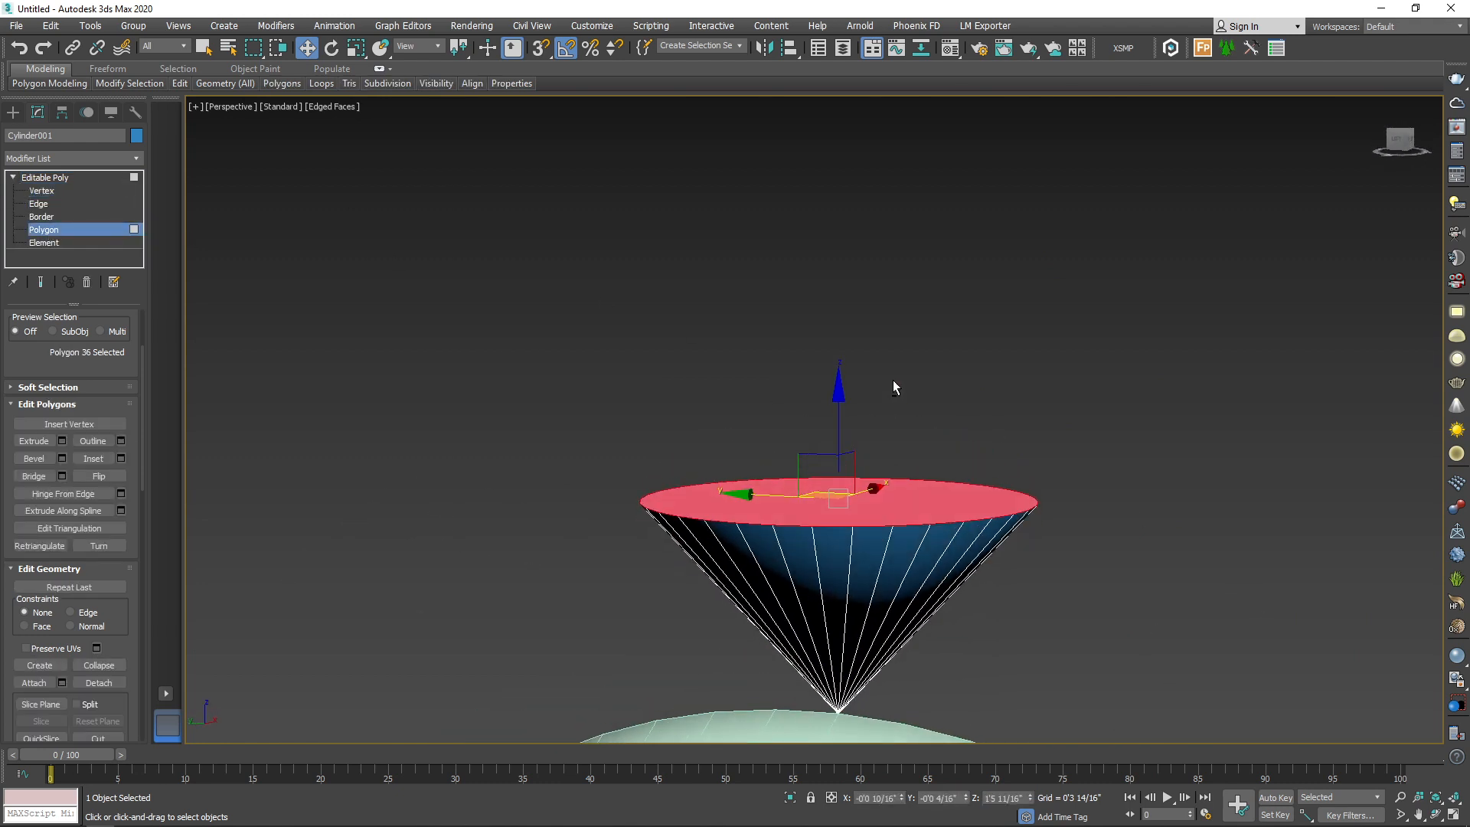
scroll(893, 383, "up", 3)
left_click(62, 441)
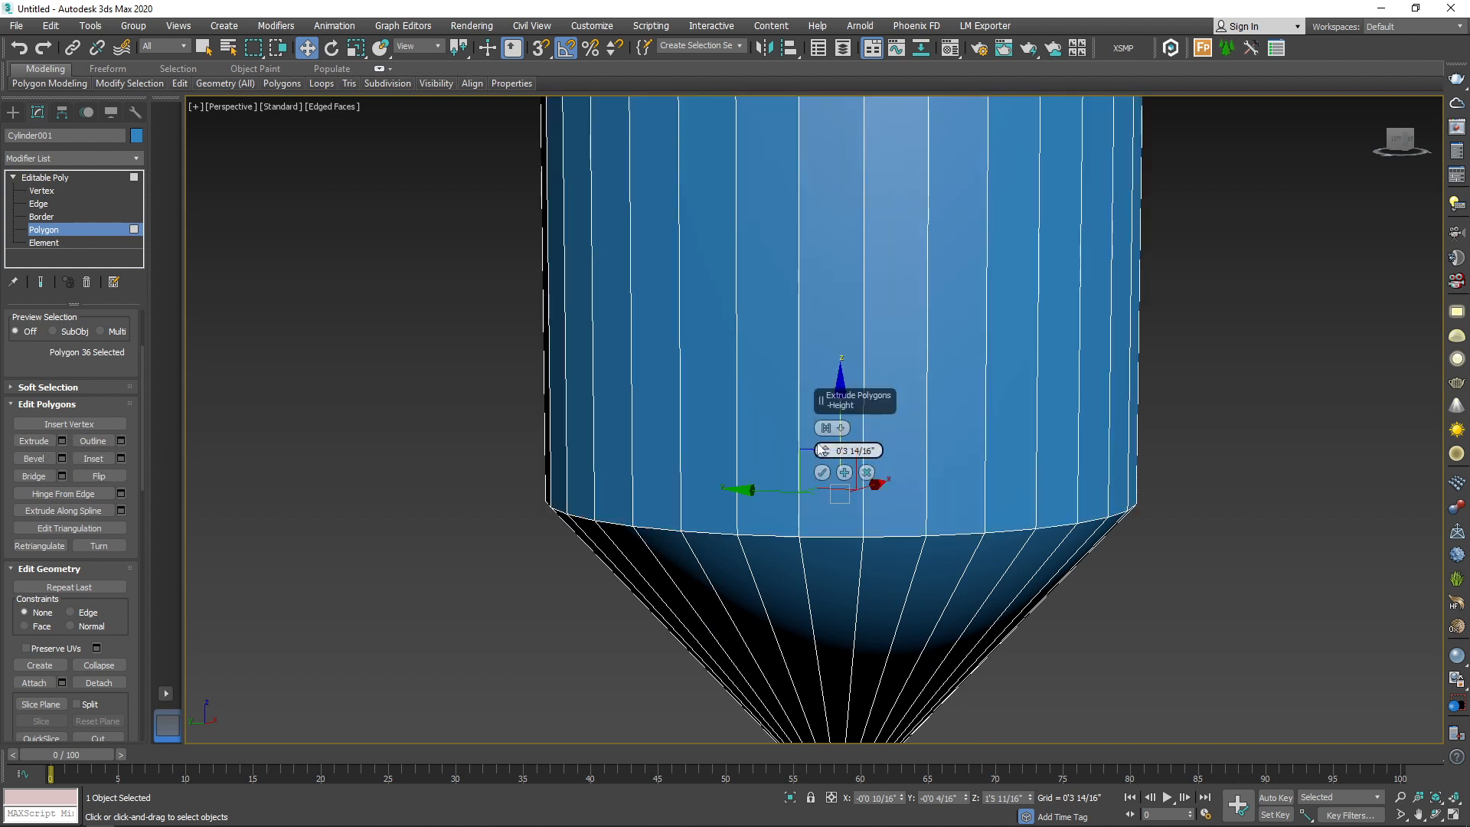
left_click_drag(824, 450, 827, 482)
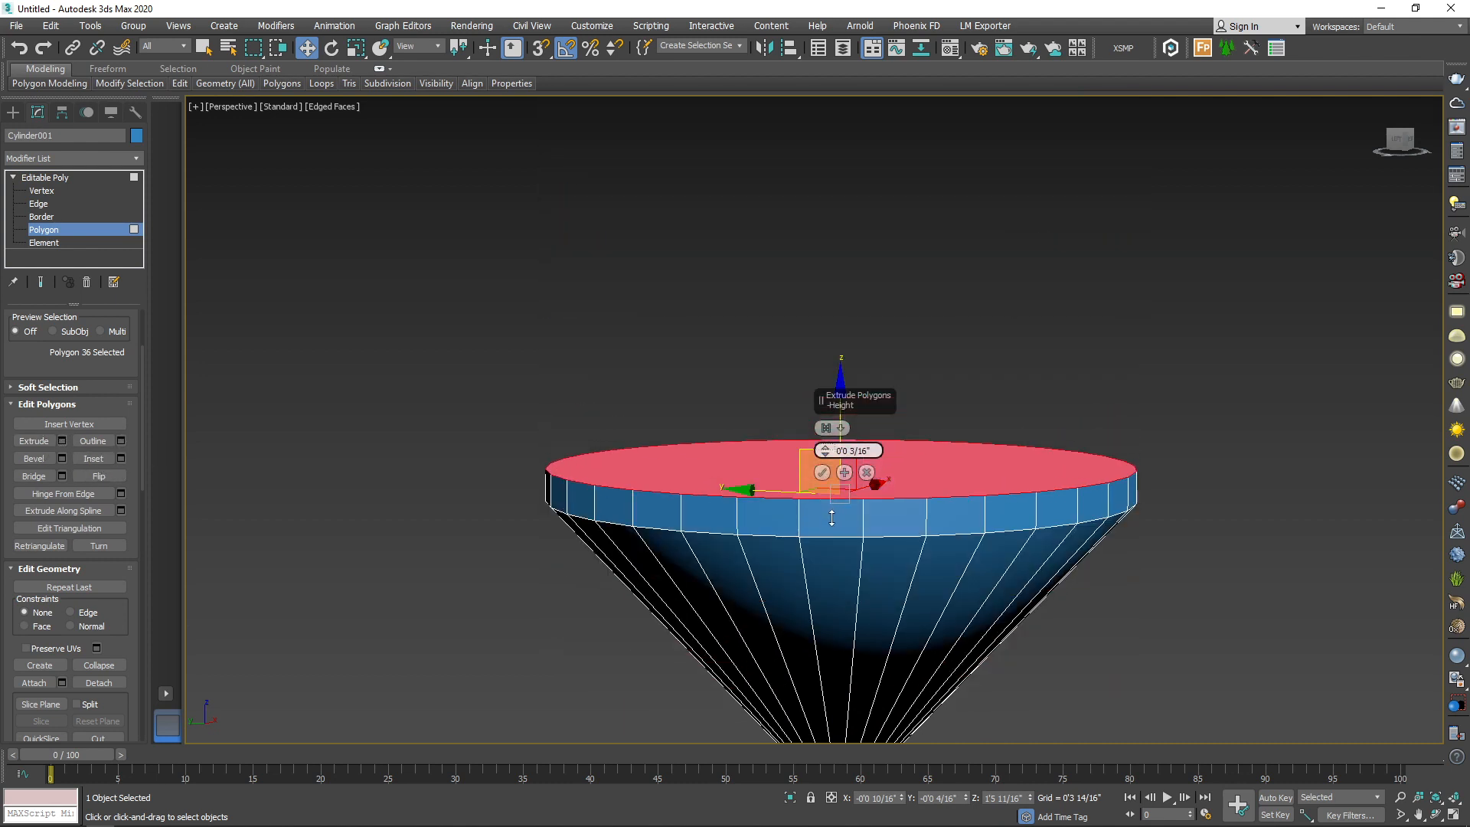
left_click(826, 455)
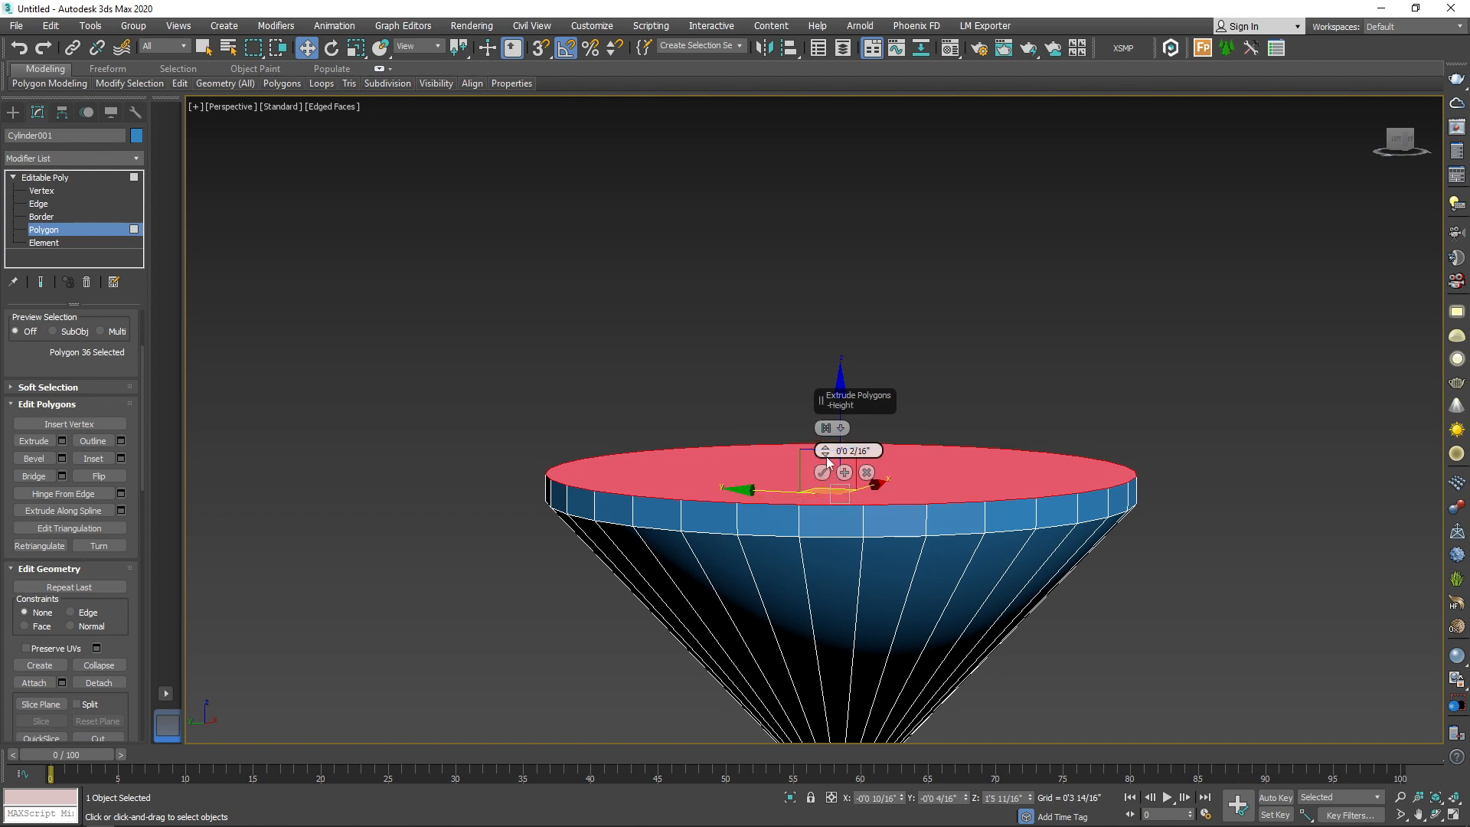
left_click(822, 472)
Step: Extrude the top polygon a second time by 0'0 10/16"
mouse_move(891, 383)
middle_mouse_down("alt")
mouse_move(943, 439)
mouse_move(888, 393)
middle_mouse_up("alt")
left_click(62, 441)
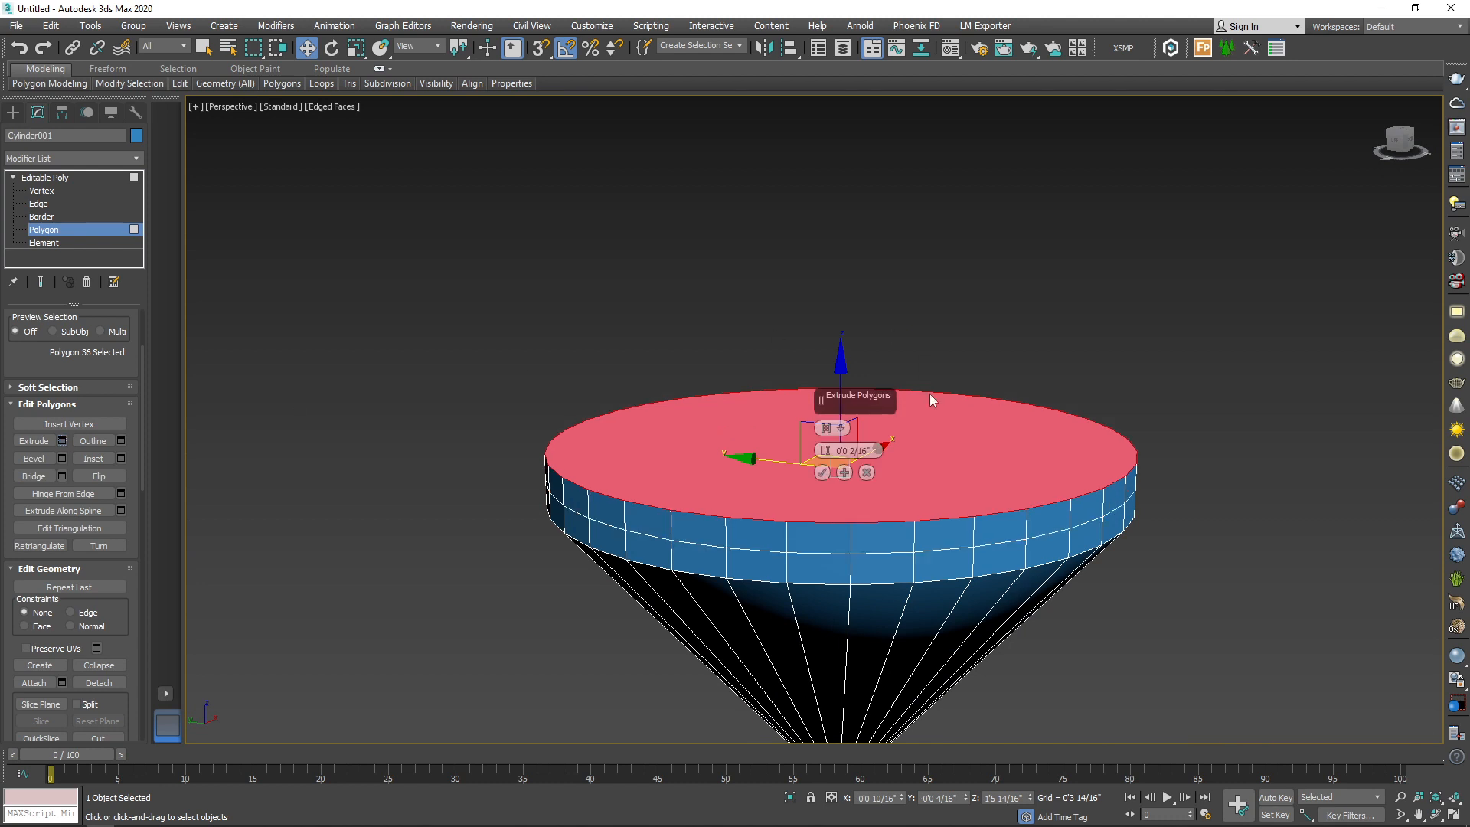
left_click_drag(827, 450, 830, 433)
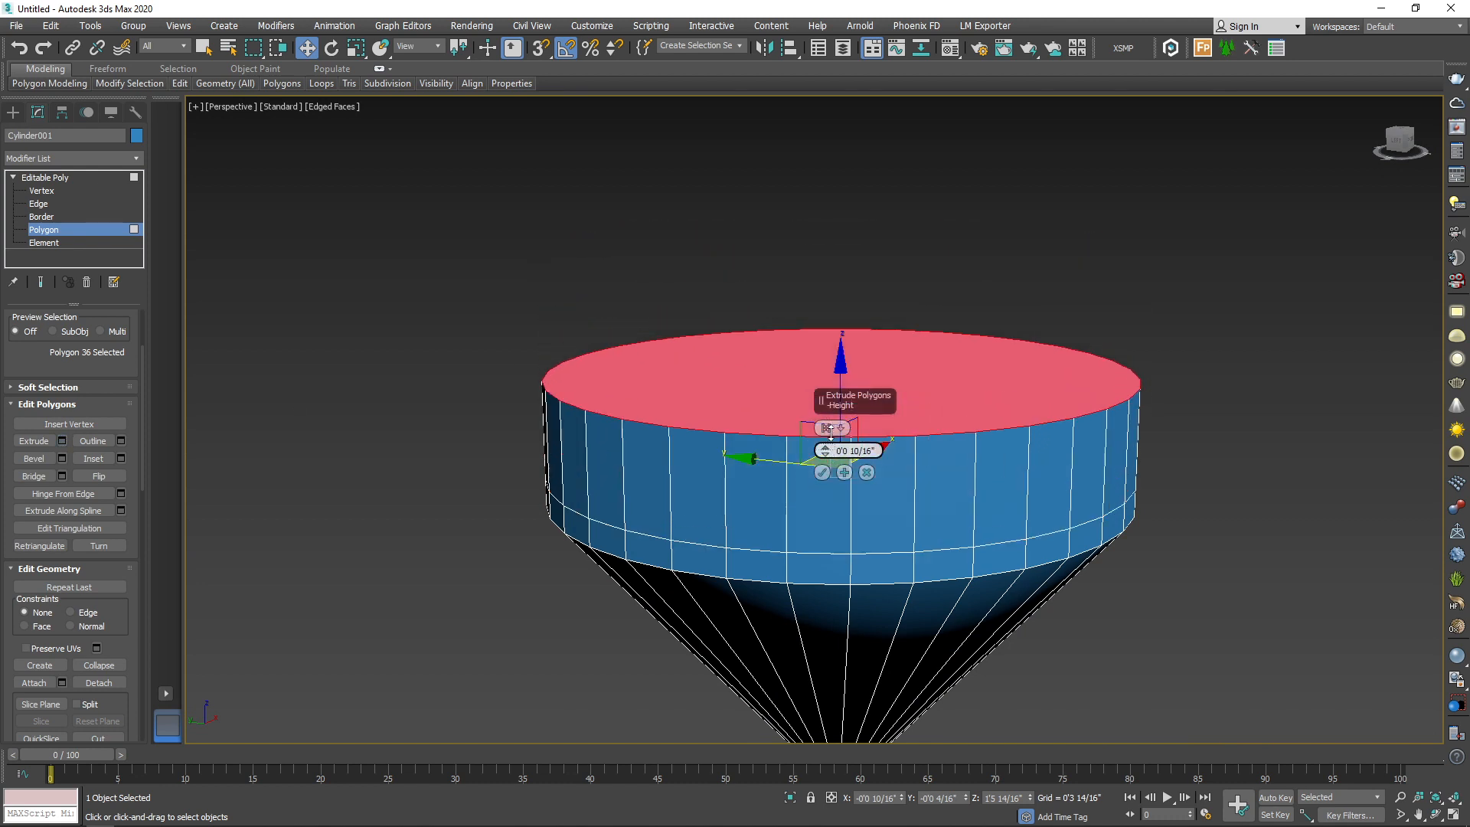
left_click(821, 472)
Step: Scale the extruded top polygon uniformly down to about half its width, giving the gem a sloped crown
middle_click_drag(822, 474, 876, 410, "alt")
scroll(880, 402, "up", 3)
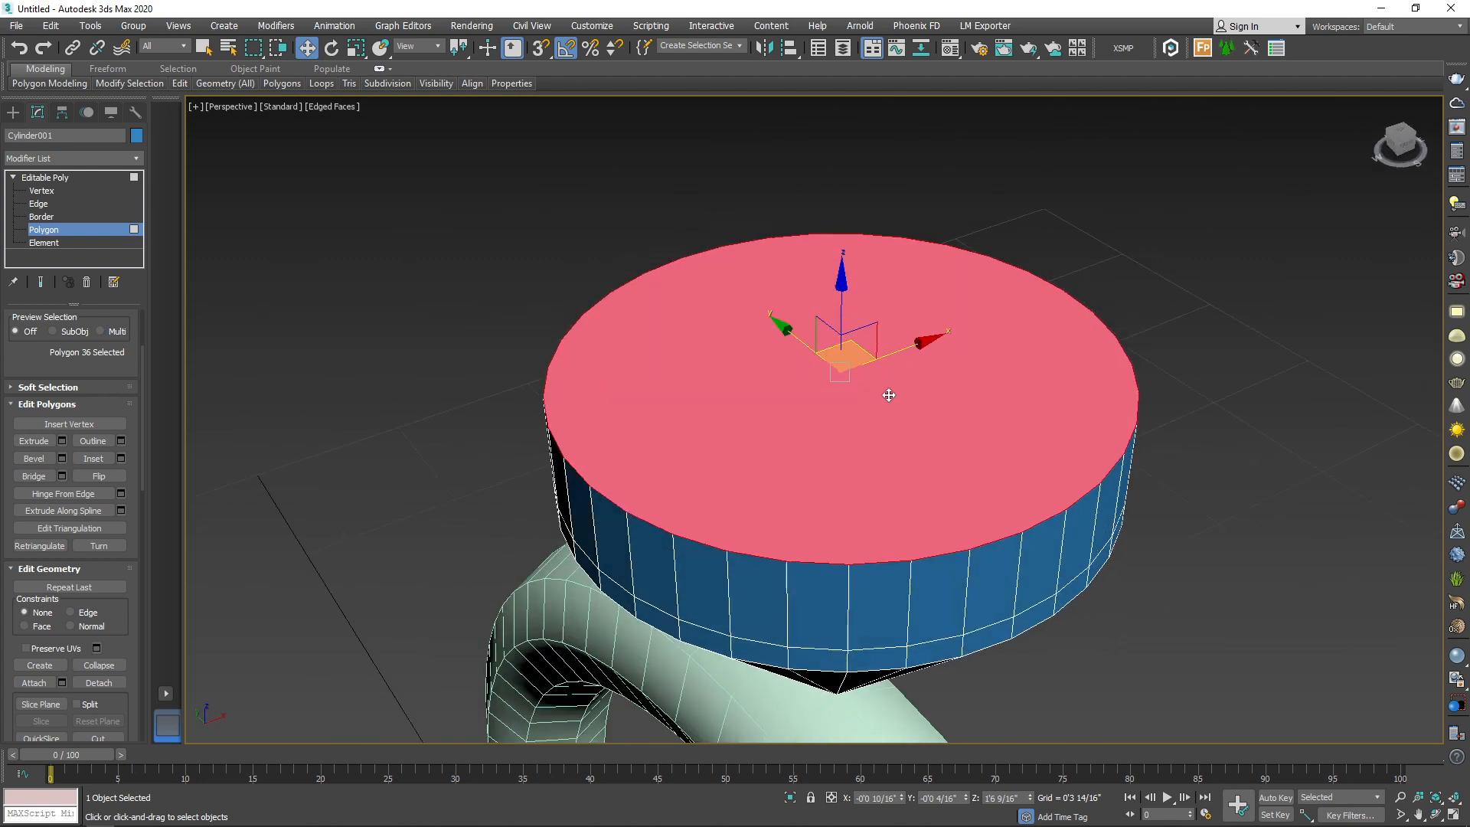
key("r")
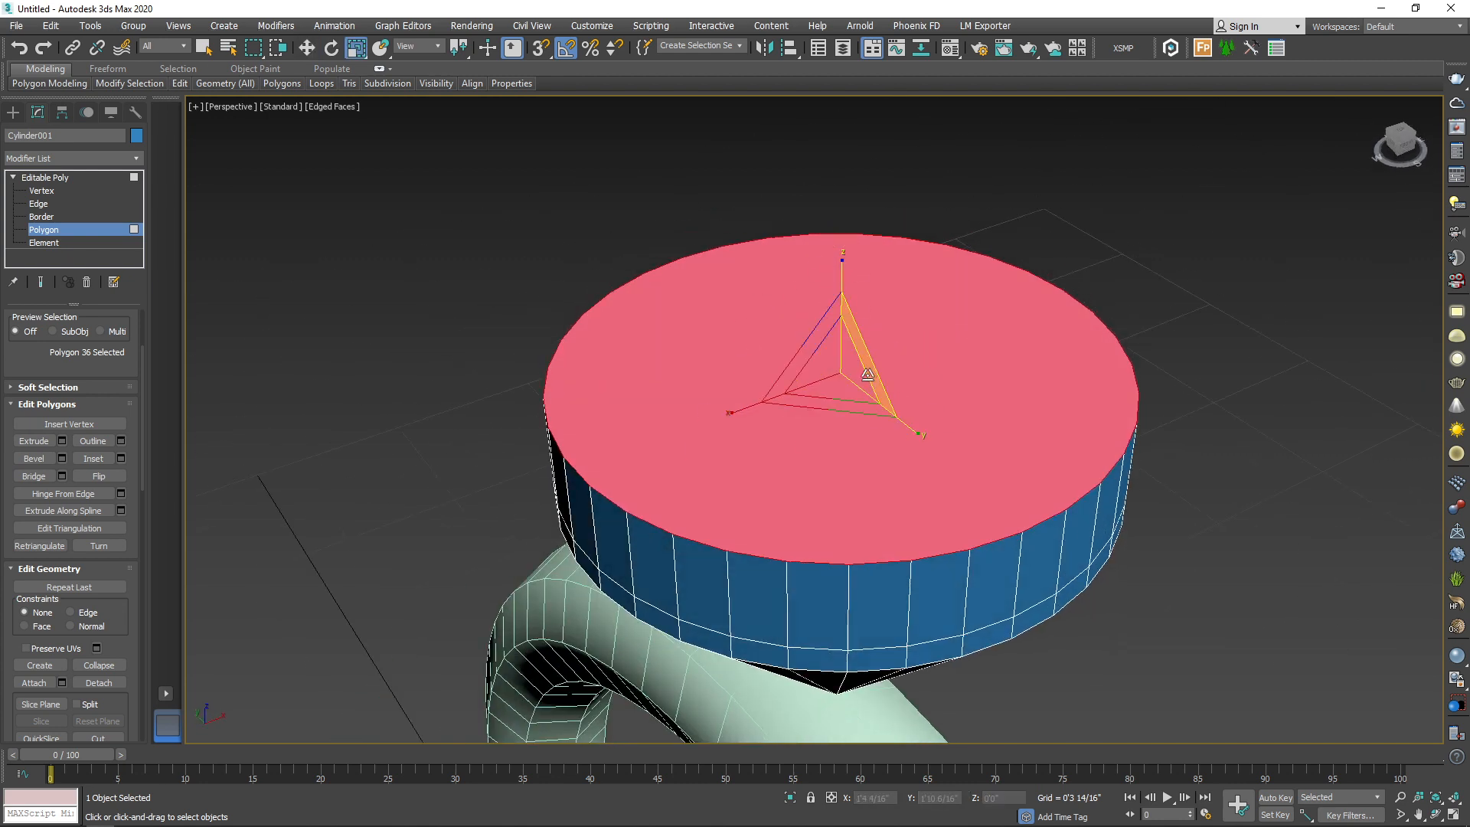
left_click_drag(838, 375, 858, 449)
middle_click_drag(858, 450, 765, 368, "alt")
scroll(895, 476, "down", 3)
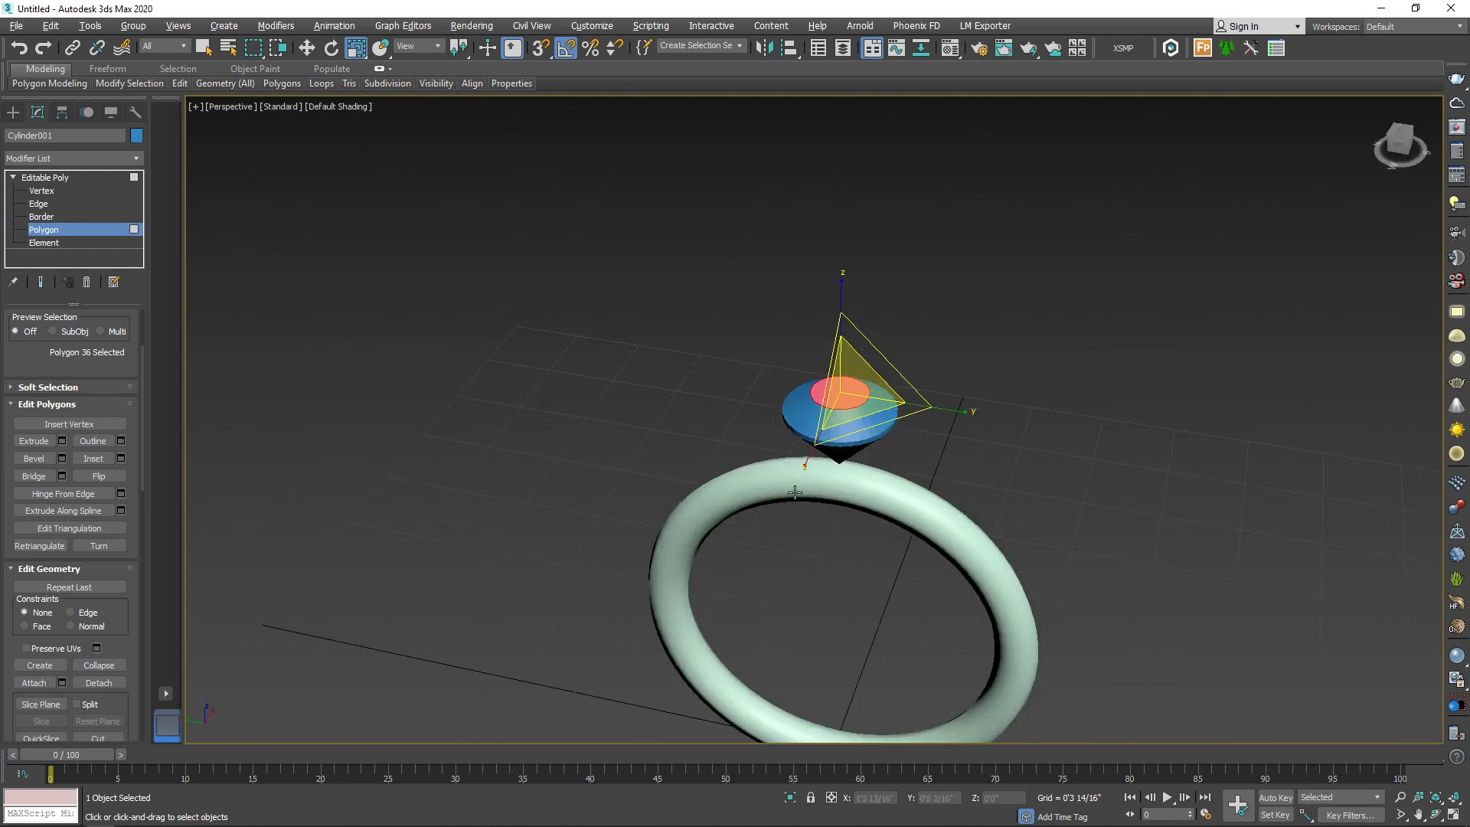
Step: Cut overlapping straight edges between rim vertices across the gem's flat top face, outlining an octagon in the middle
scroll(745, 357, "up", 5)
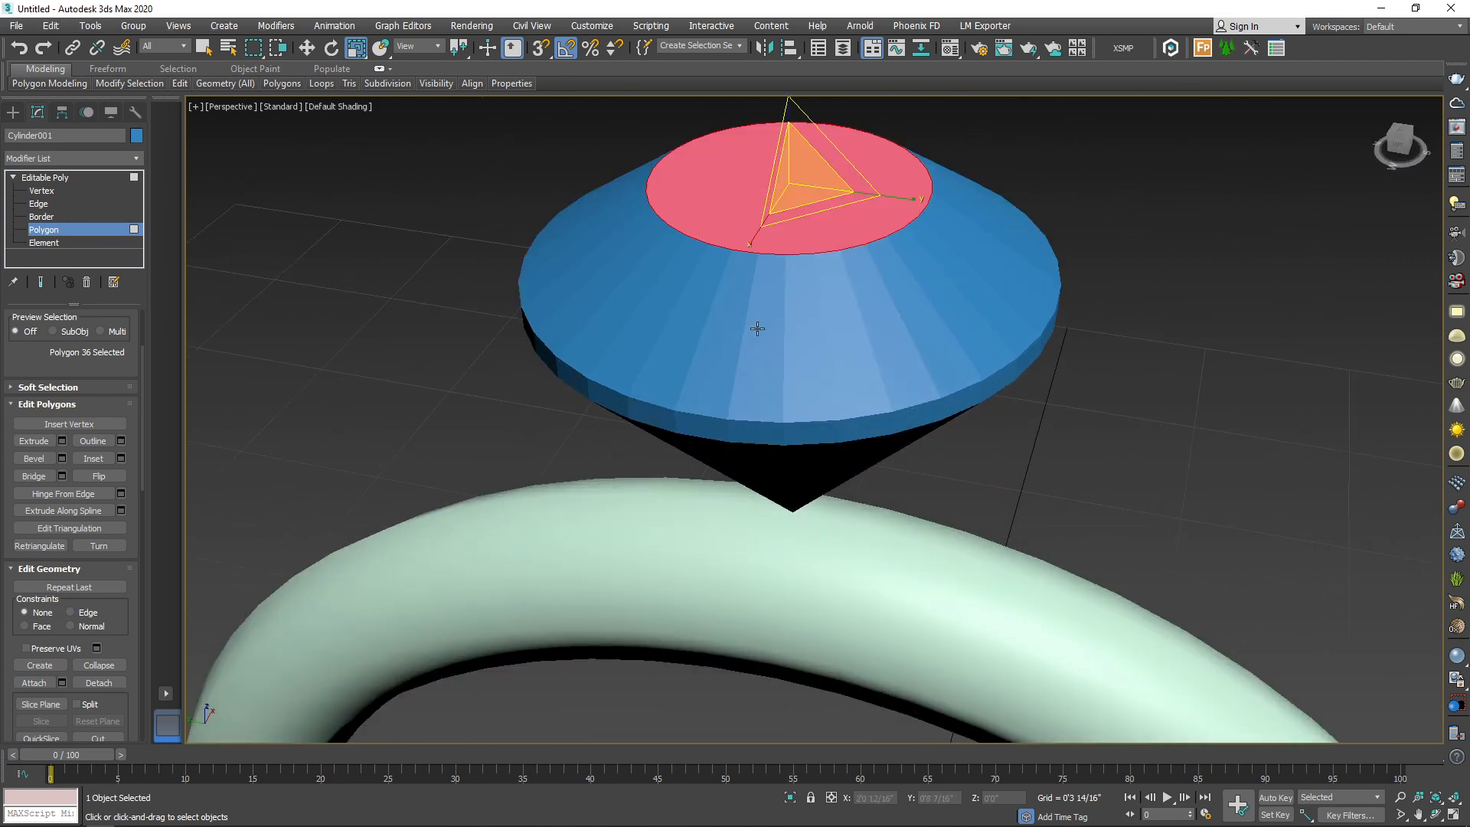
mouse_move(711, 349)
middle_mouse_down("alt")
mouse_move(780, 360)
mouse_move(820, 485)
mouse_move(934, 437)
mouse_move(963, 476)
mouse_move(902, 561)
mouse_move(955, 558)
mouse_move(942, 544)
middle_mouse_up("alt")
key("F4")
middle_click_drag(957, 457, 940, 421, "alt")
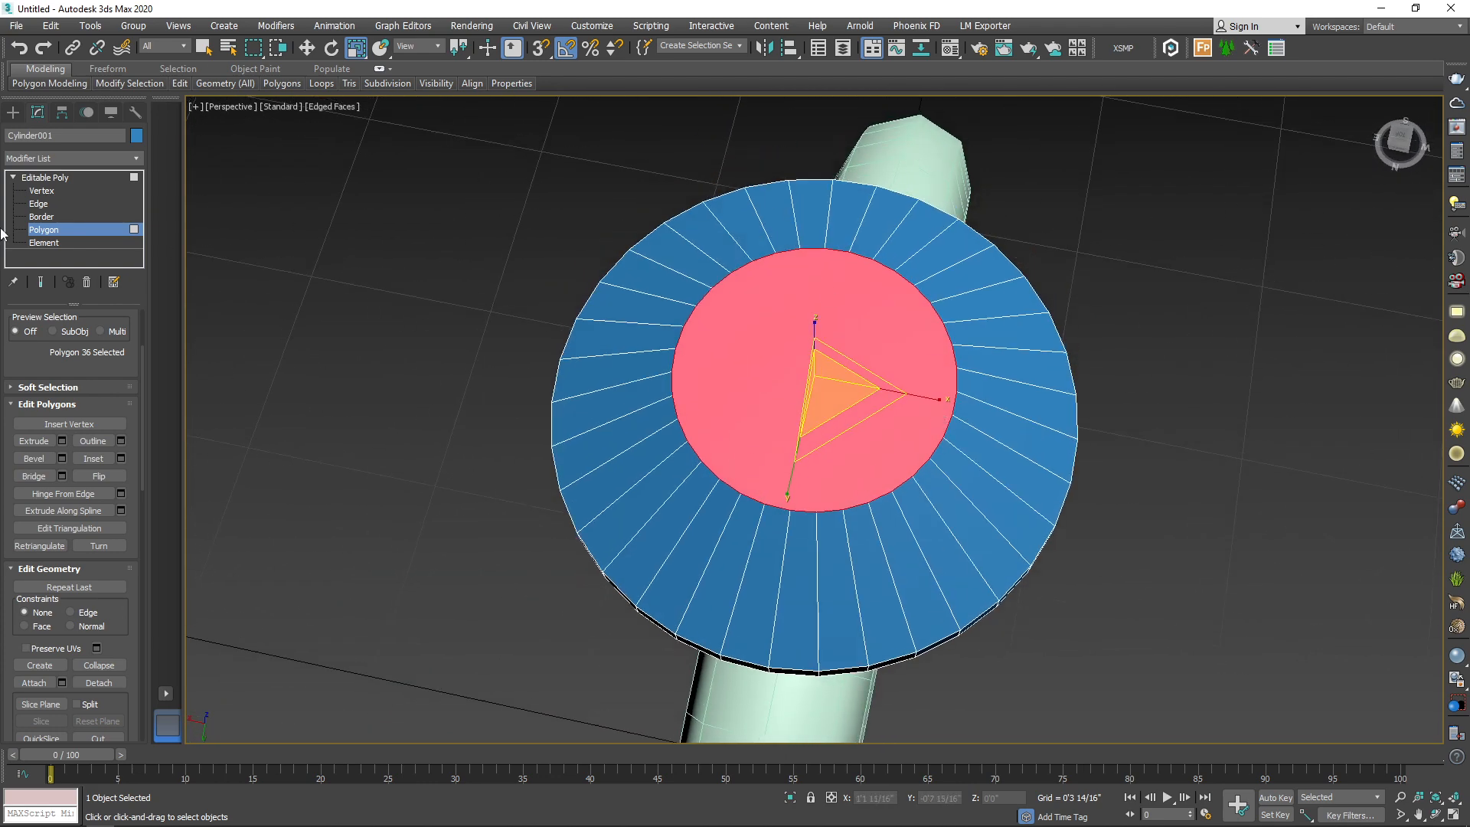
left_click(47, 192)
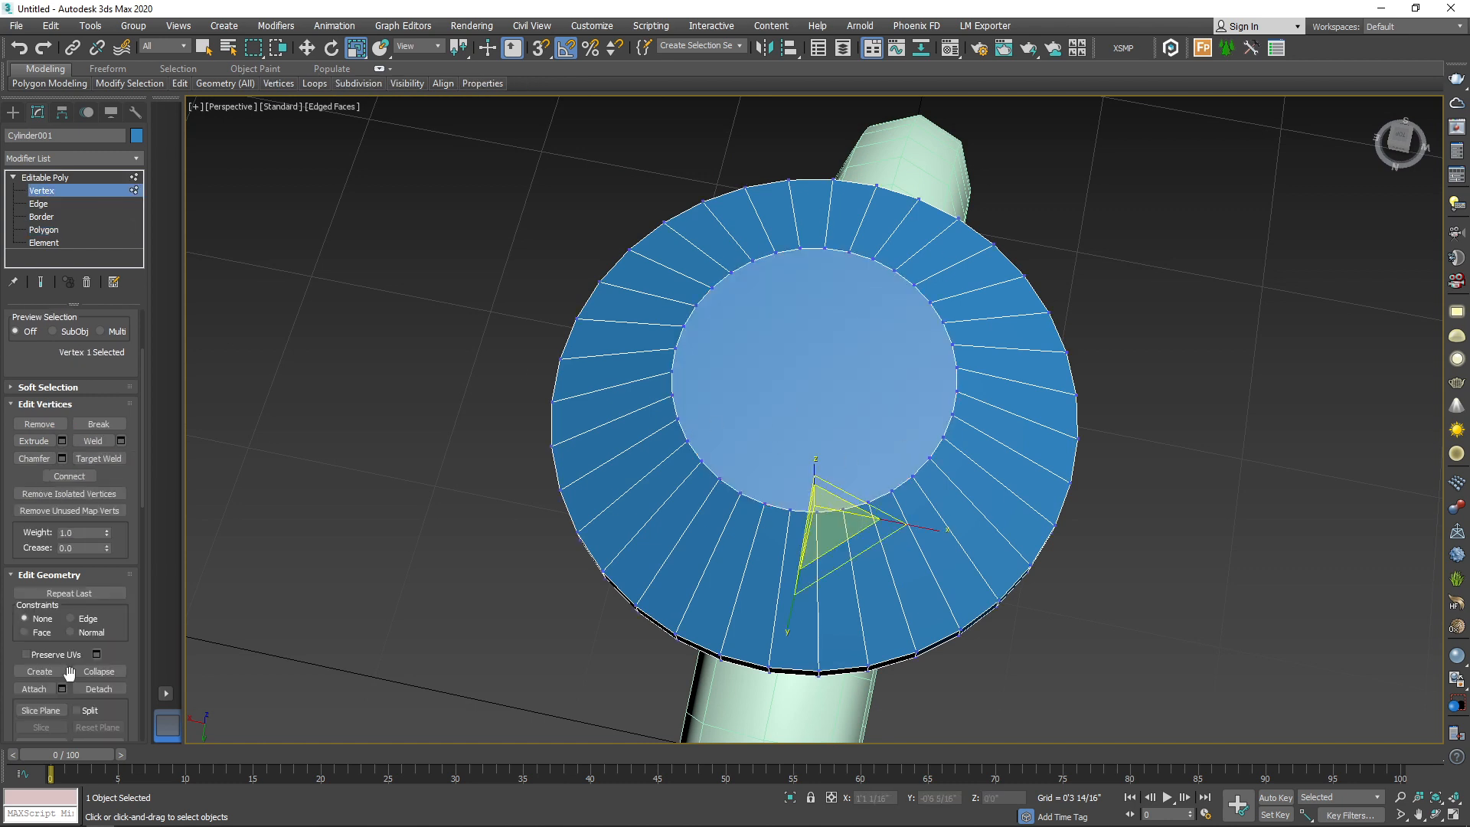
key("q")
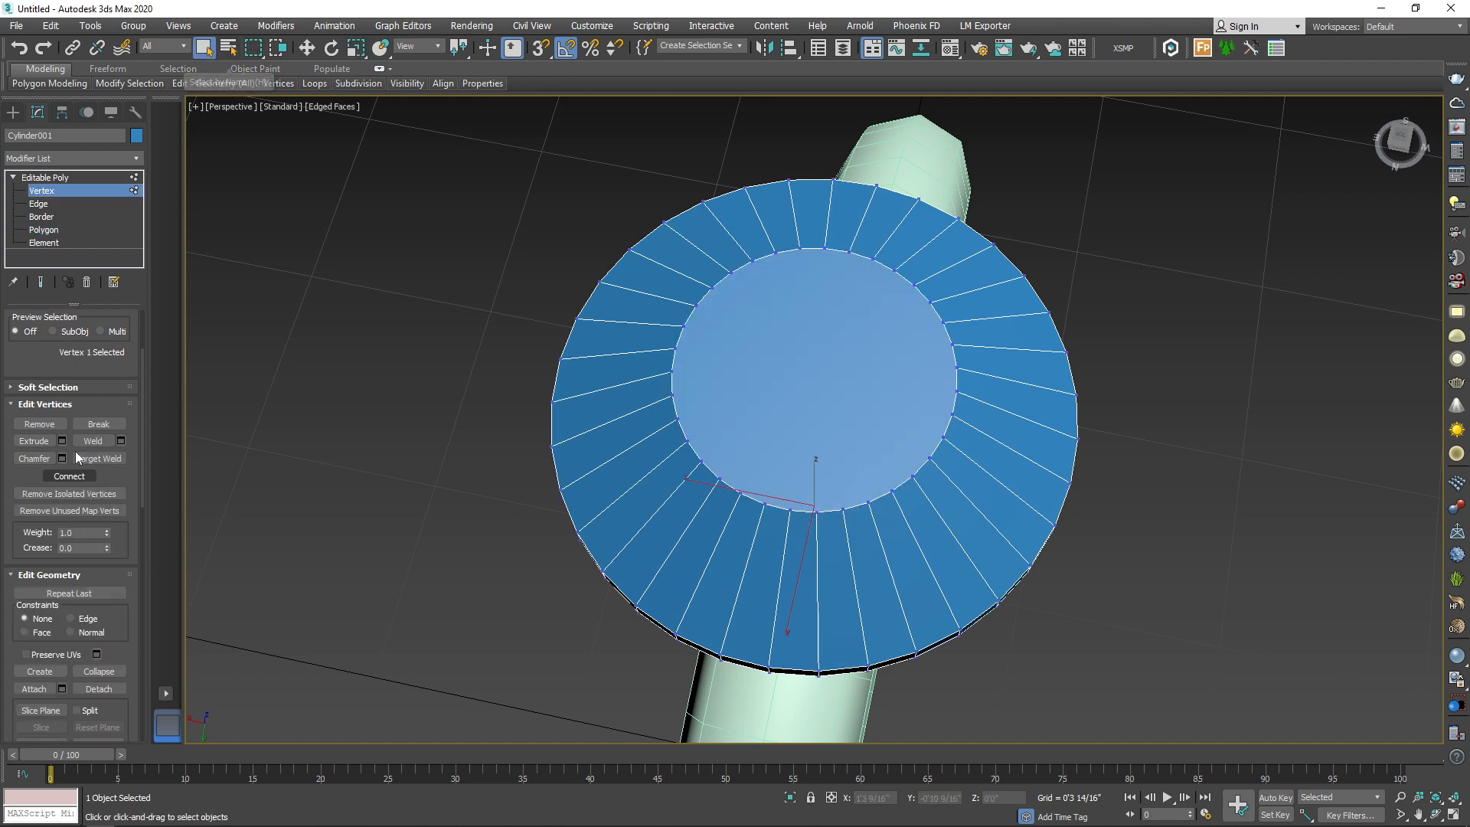
scroll(77, 491, "down", 3)
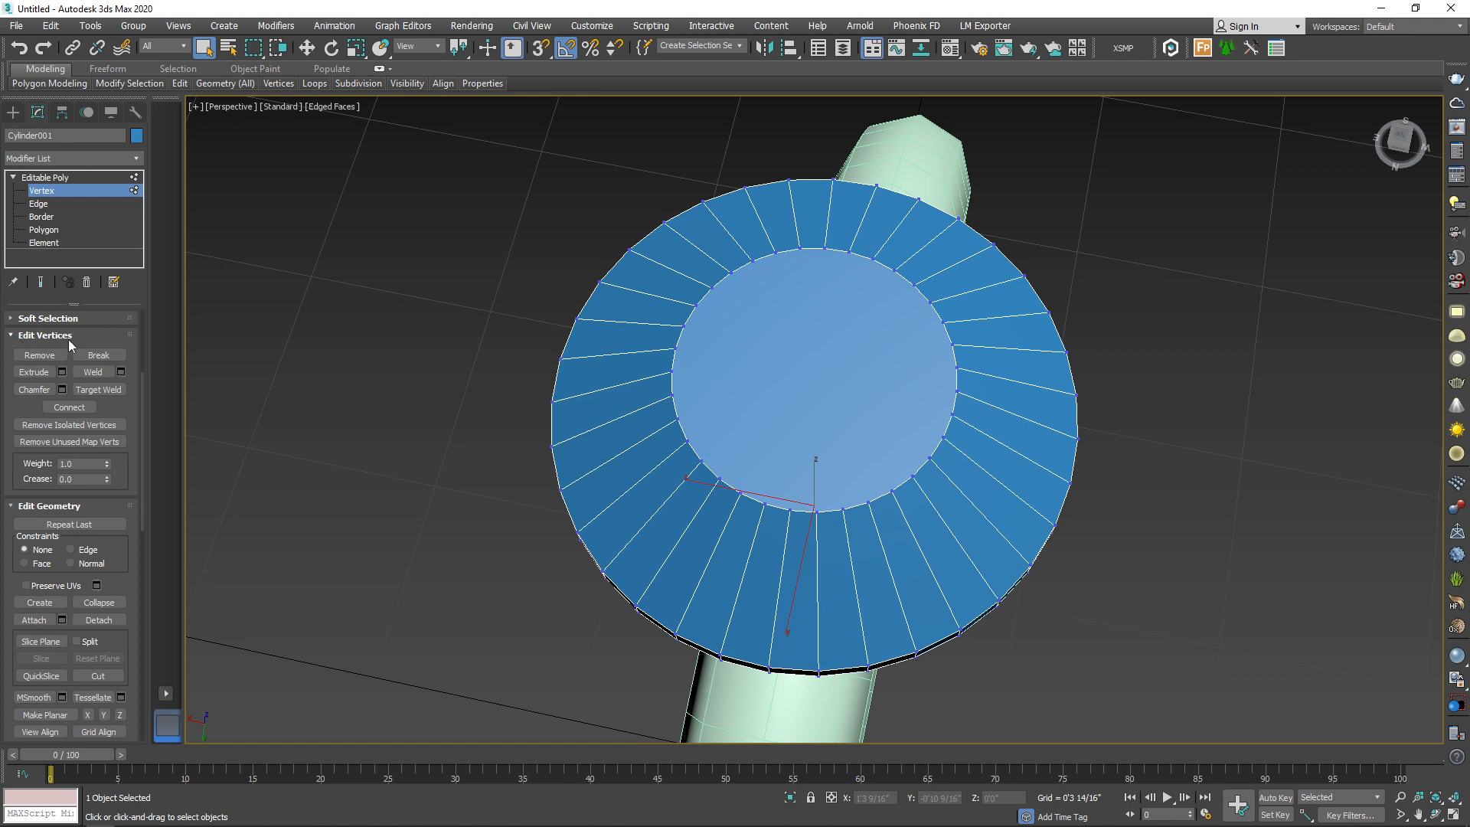
left_click(92, 675)
scroll(615, 520, "up", 4)
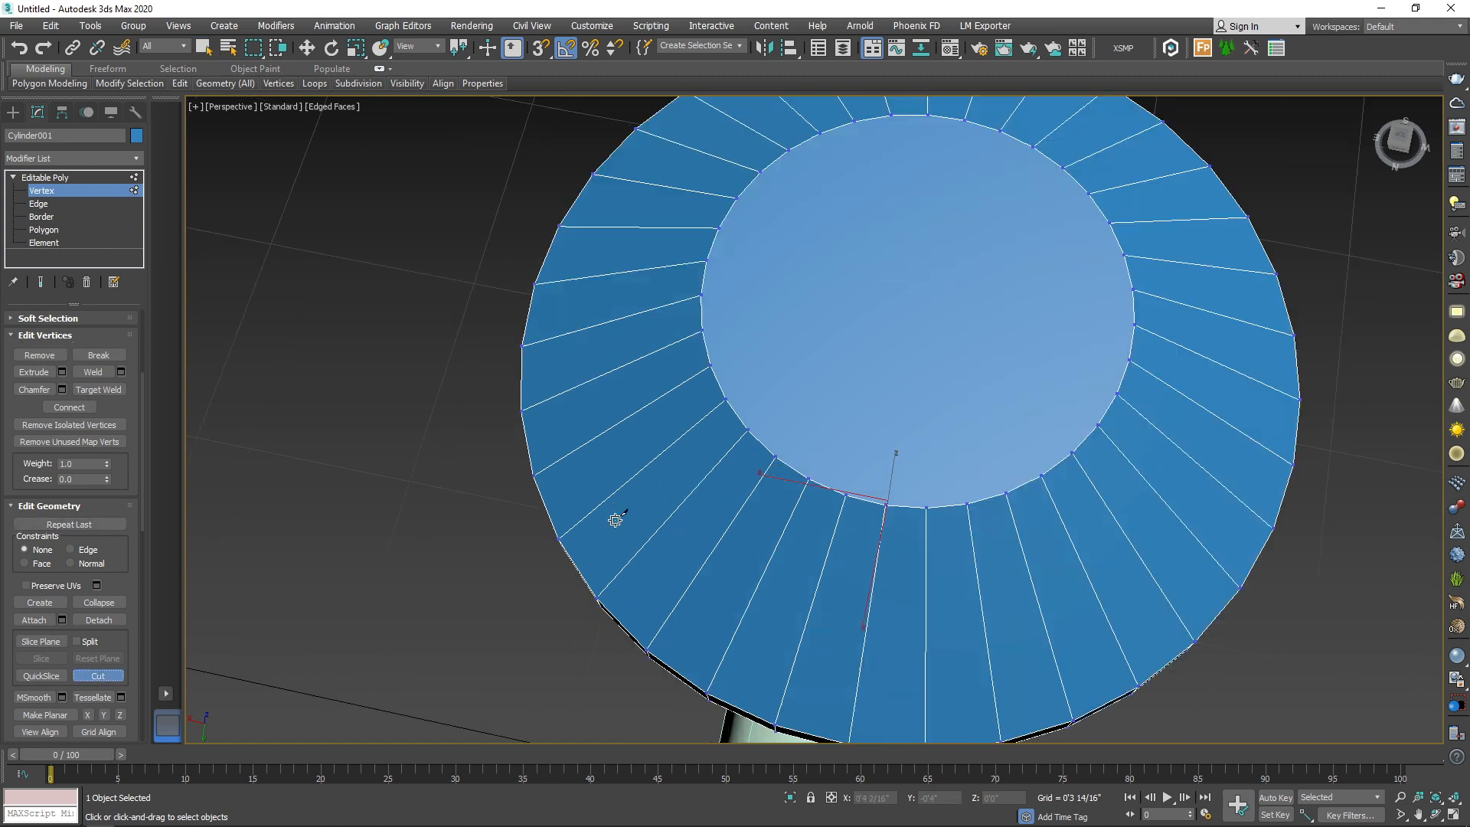
middle_click_drag(796, 384, 737, 444)
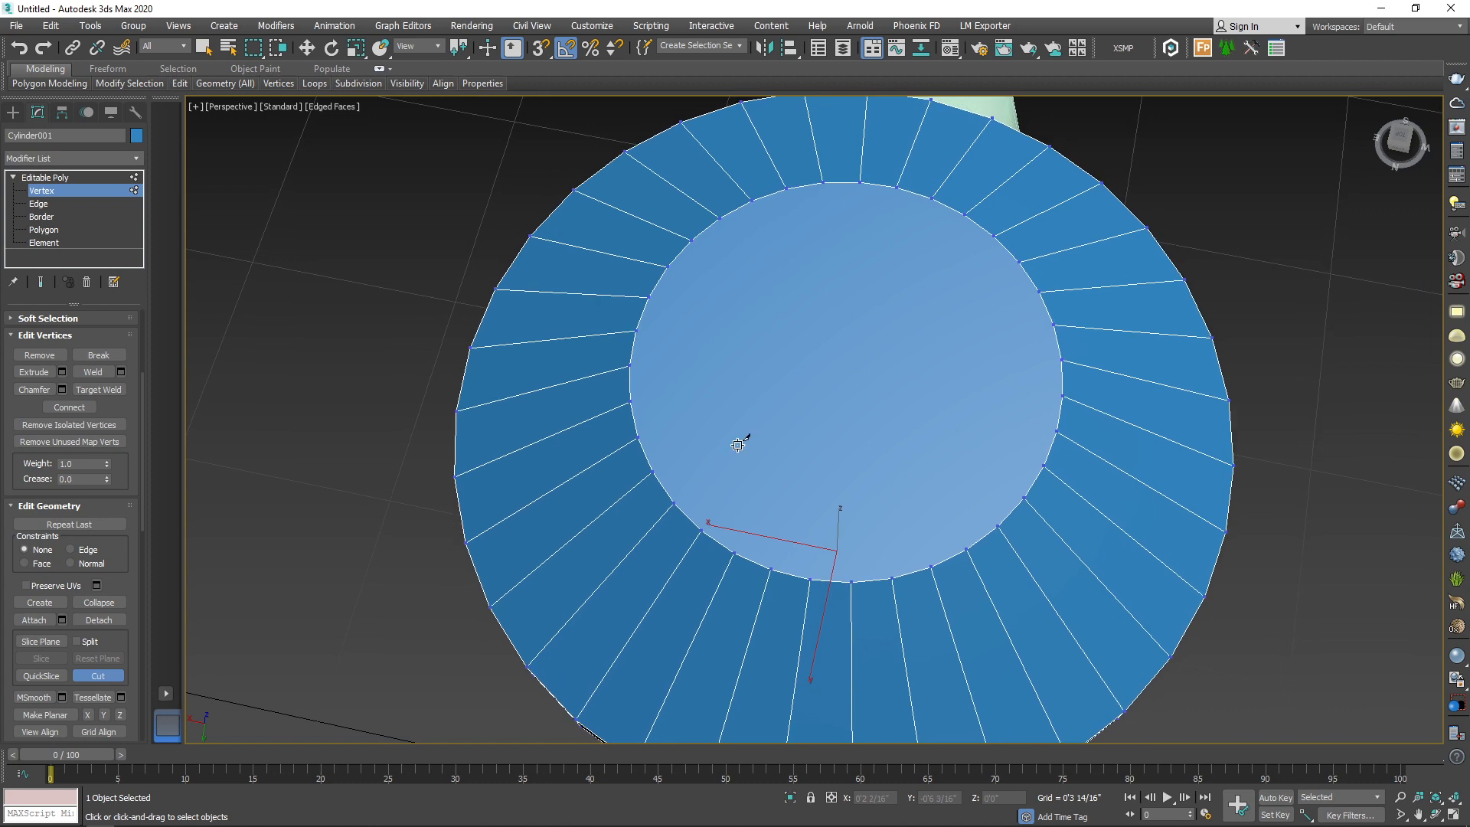
left_click(640, 438)
left_click(966, 548)
middle_click_drag(988, 341, 731, 570, "alt")
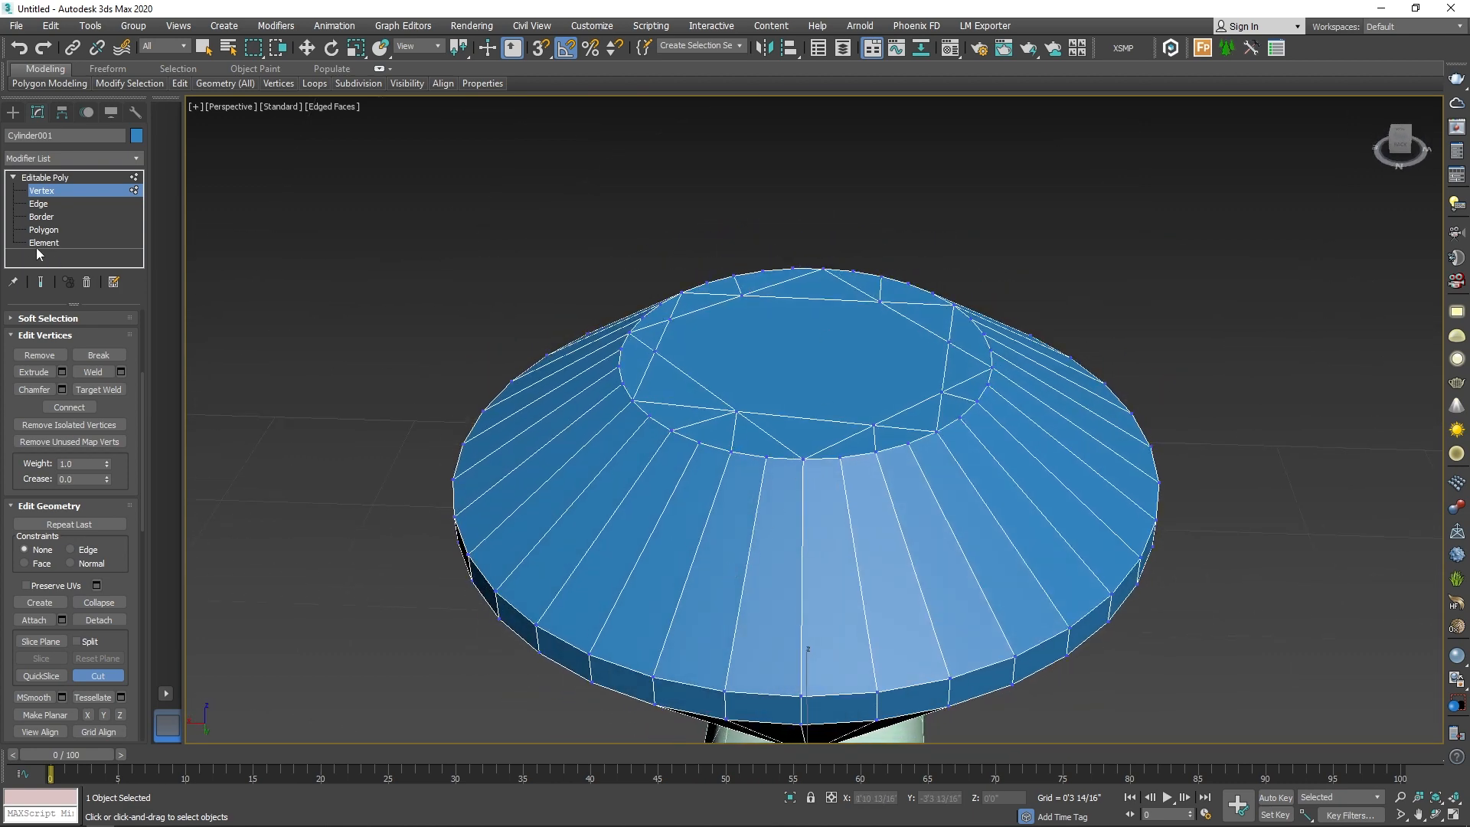
Step: Select the central octagonal polygon on the gem's top face and raise it slightly along Z
left_click(33, 193)
left_click(52, 230)
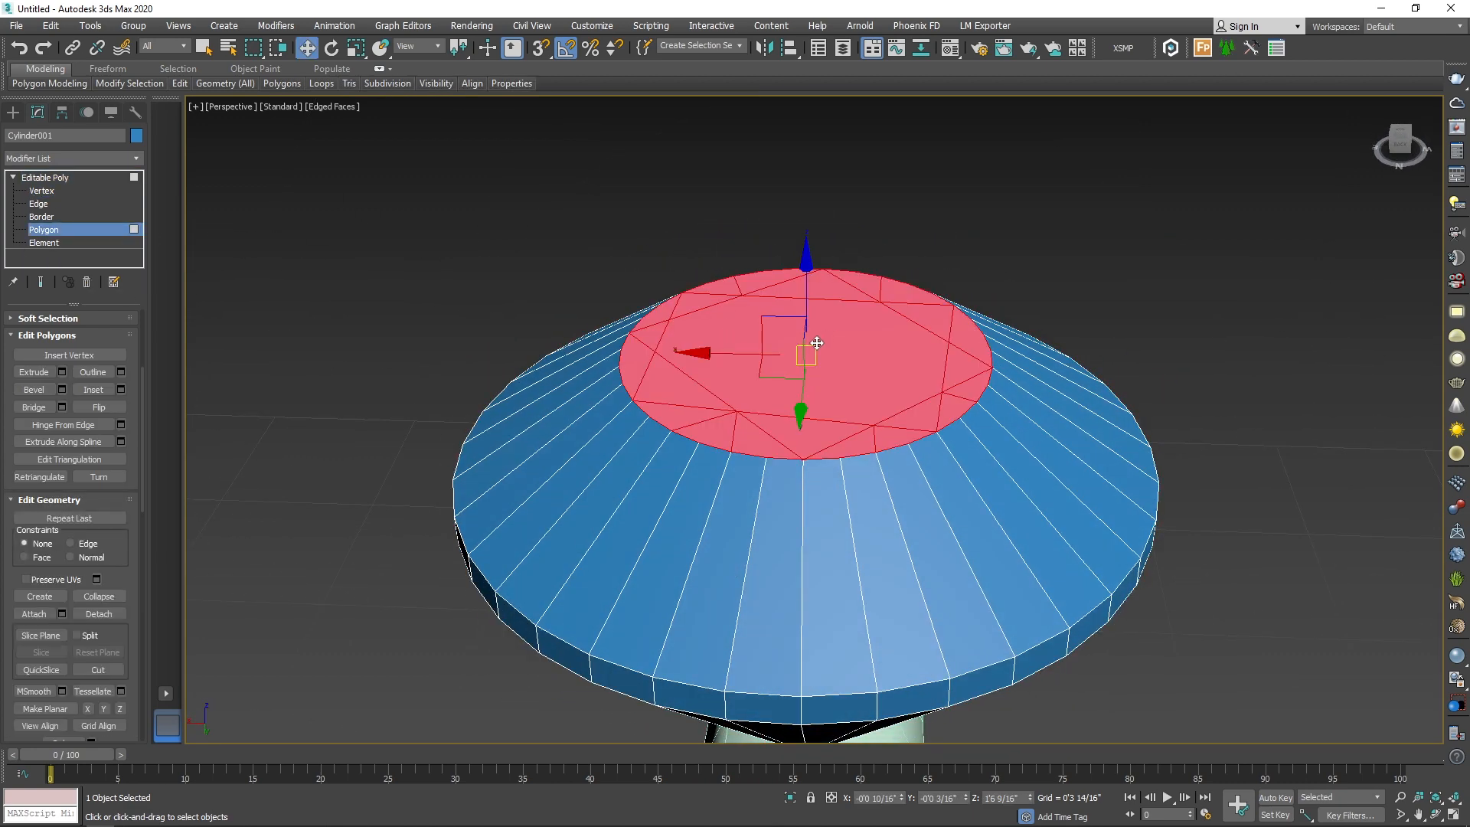
left_click(817, 343)
left_click_drag(801, 263, 804, 255)
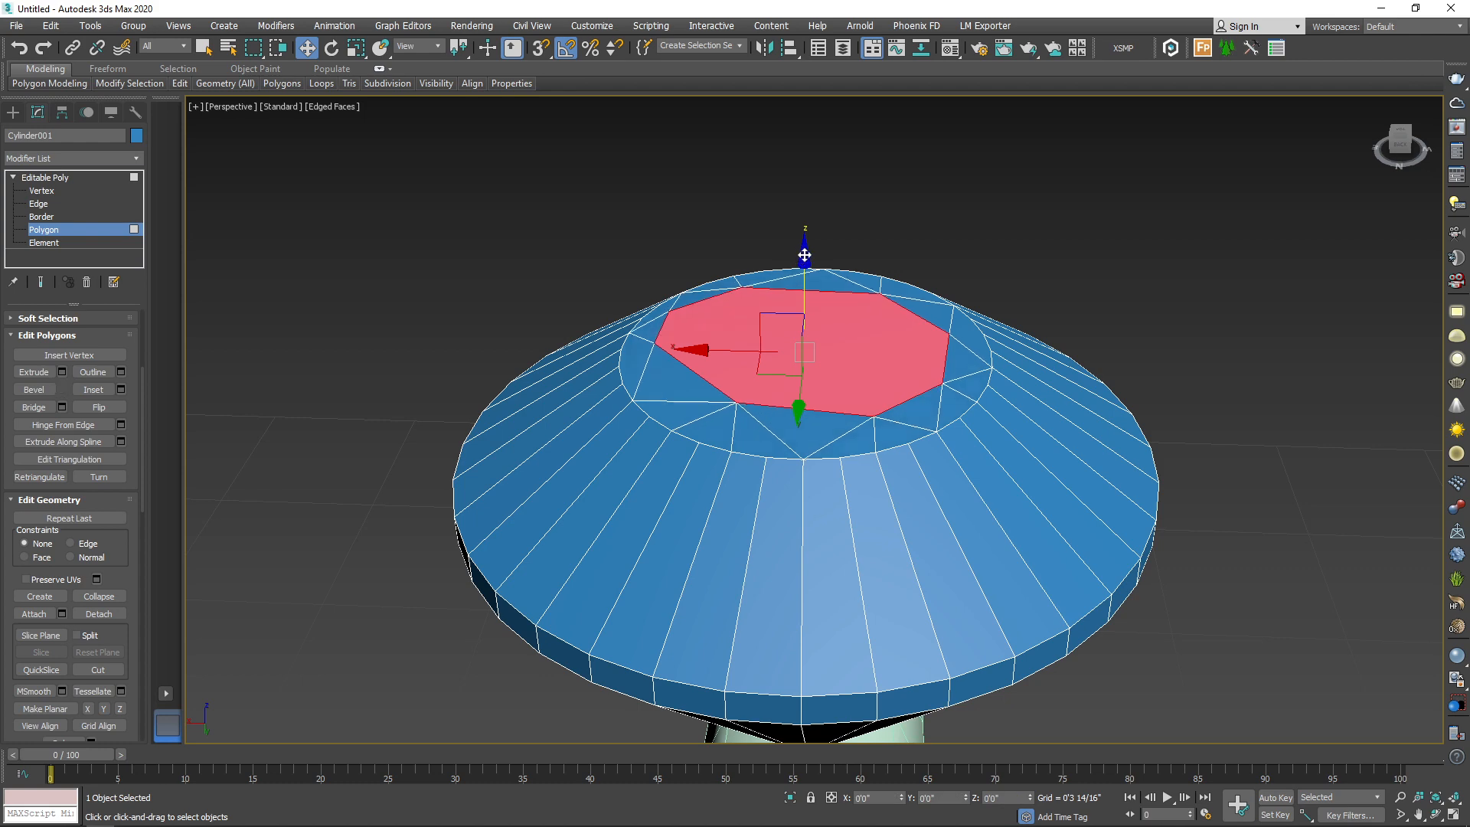
Step: Cut diagonal edges across the gem's sloped crown faces, from the top rim down to the girdle
middle_click_drag(782, 304, 847, 250, "alt")
middle_click_drag(846, 250, 882, 236, "alt")
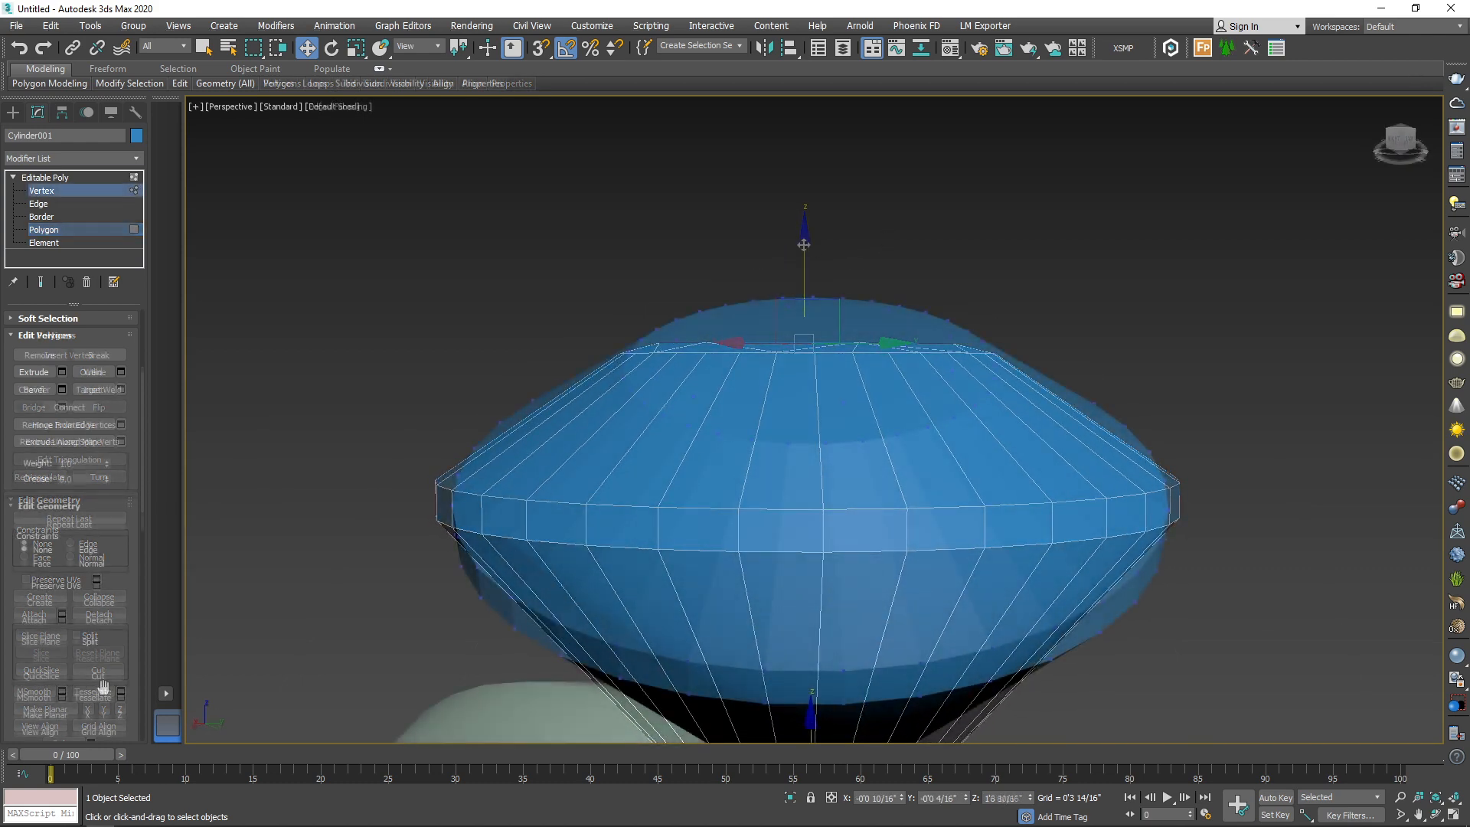
left_click(102, 679)
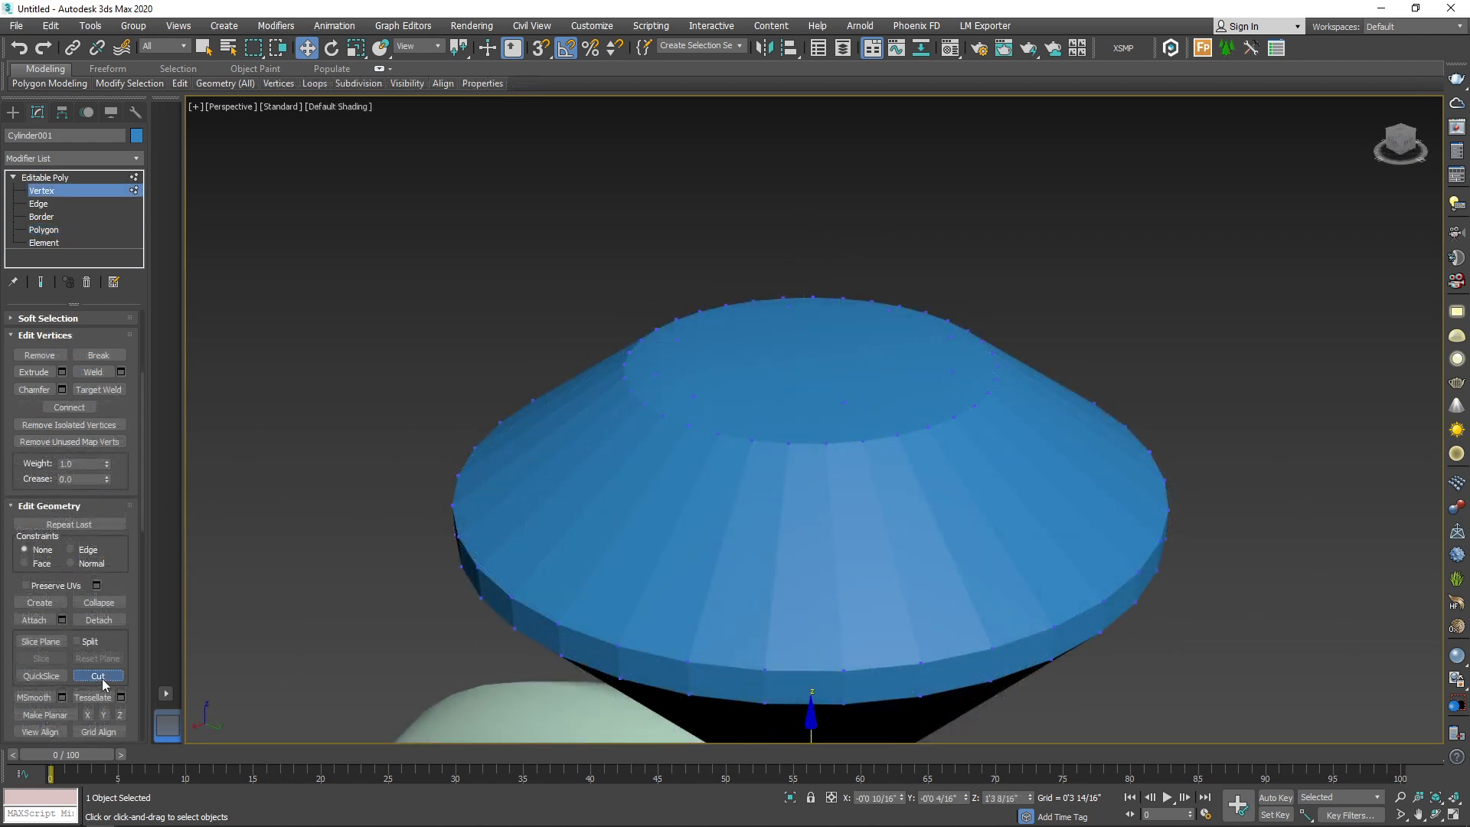
key("F4")
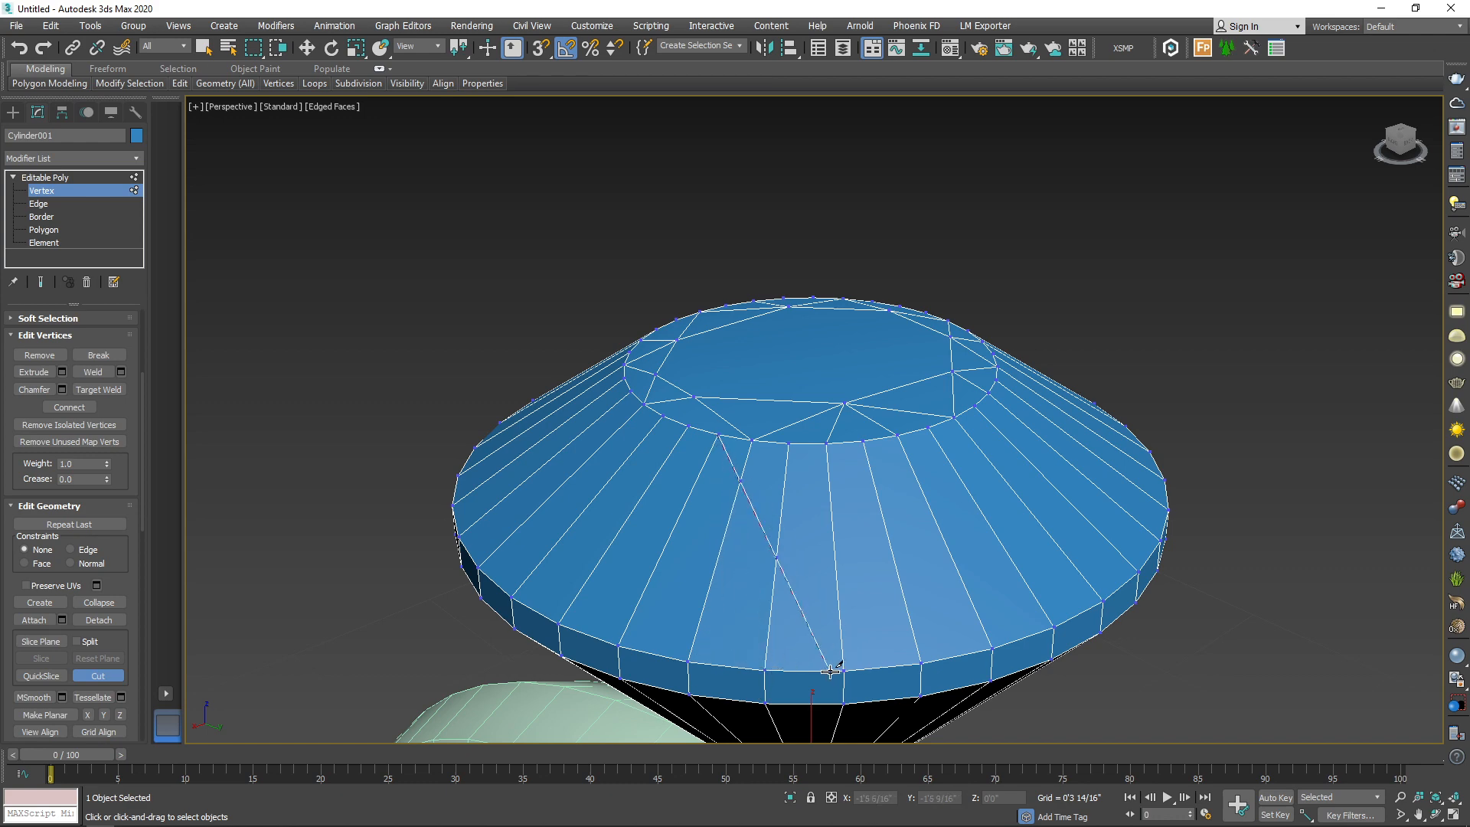
middle_click_drag(976, 533, 728, 473, "alt")
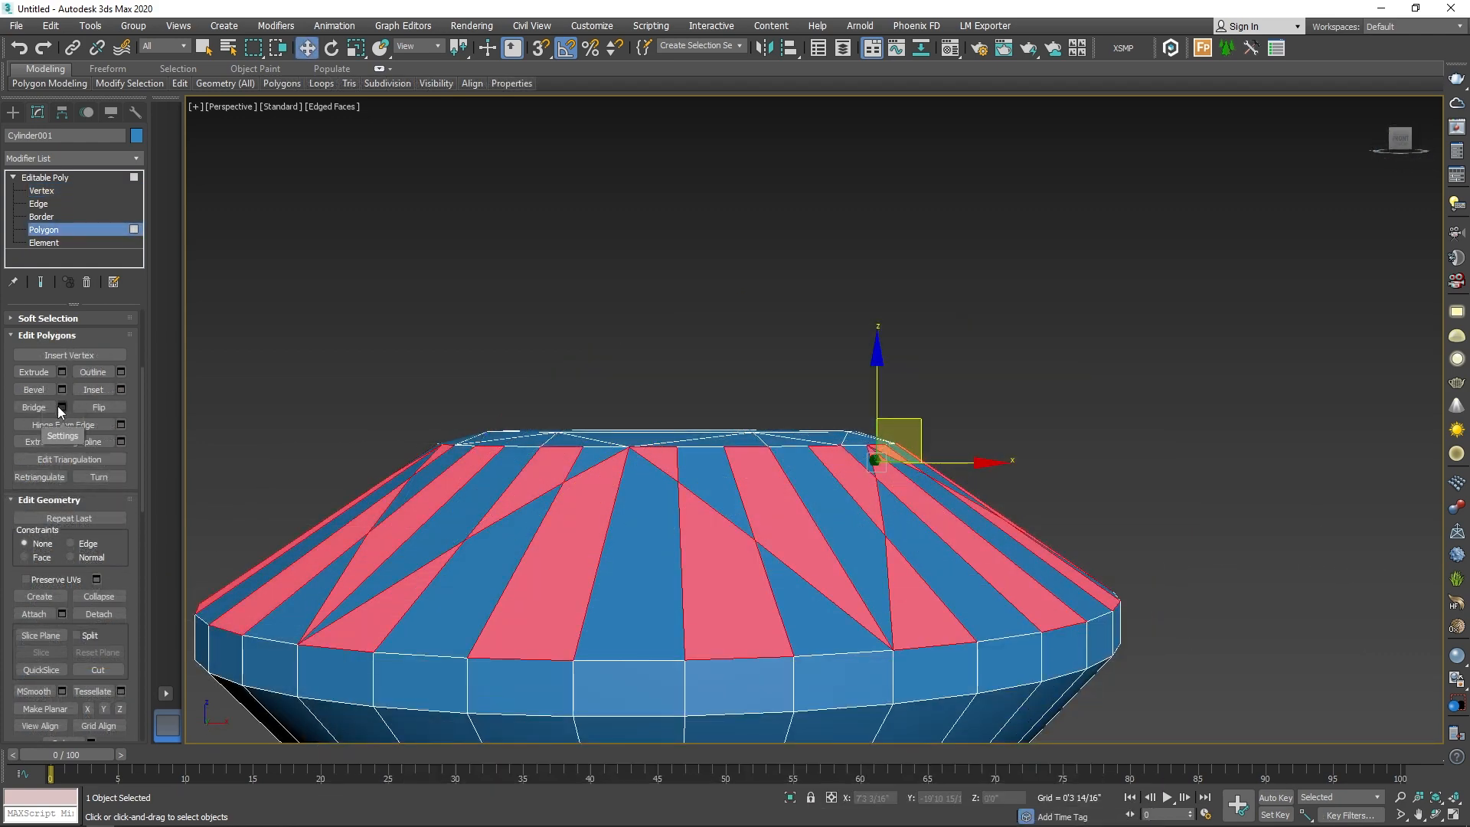
Step: Bevel the selected crown polygons with a height of 0 and an outline of -0'0 2/16"
left_click(62, 389)
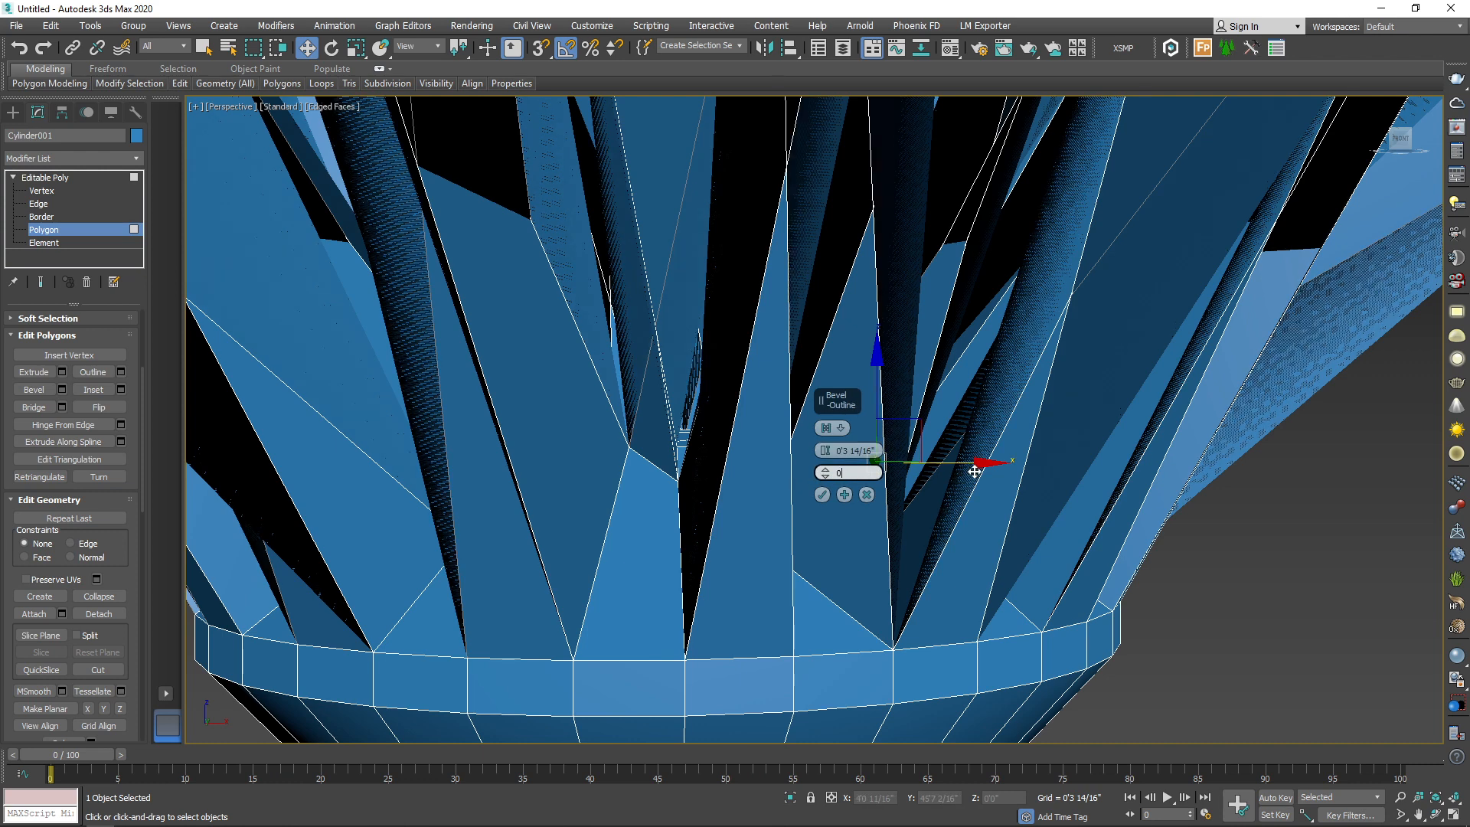
type("0")
key("Return")
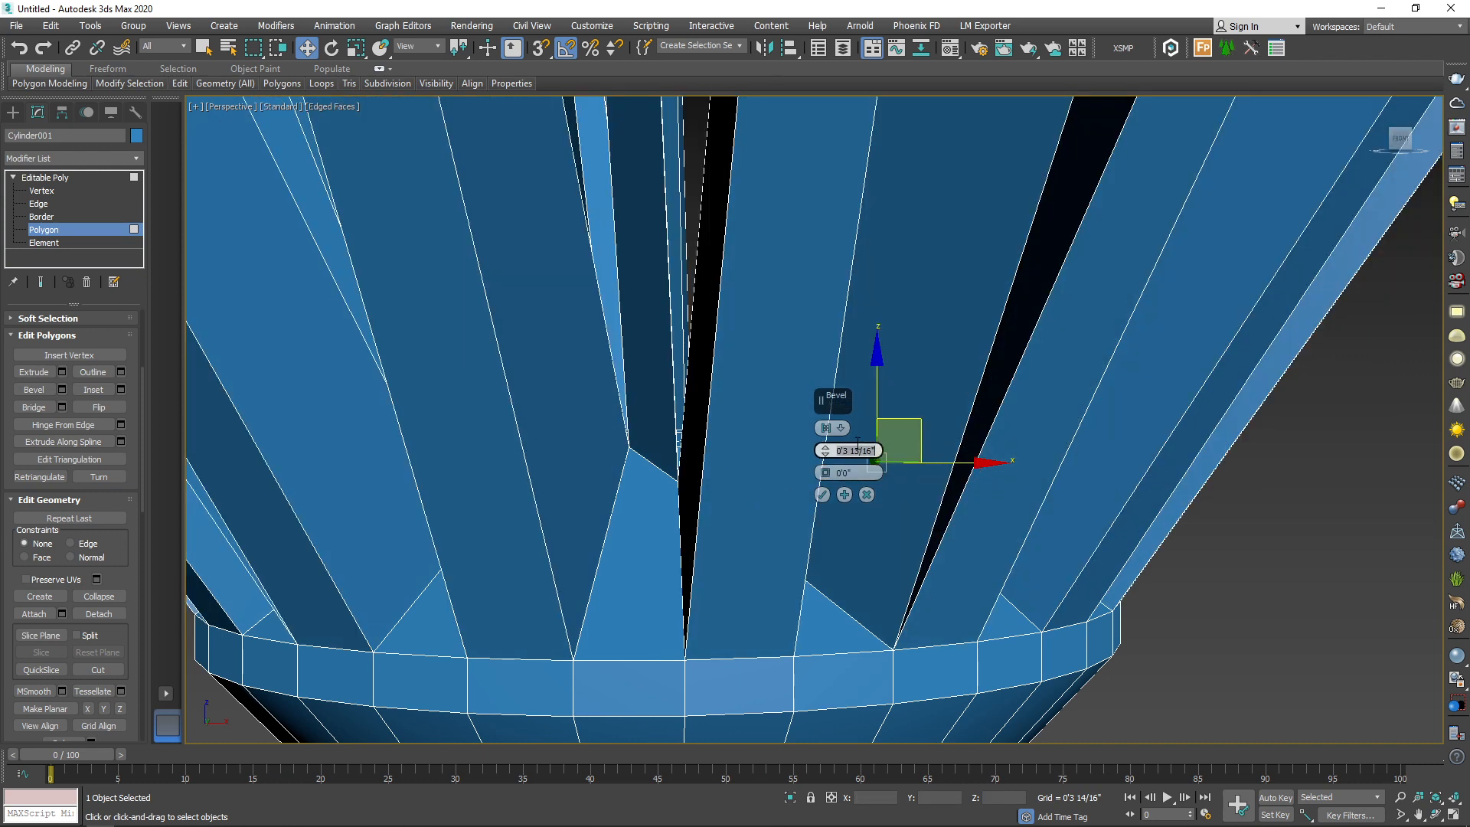
left_click(857, 450)
type("0")
key("Return")
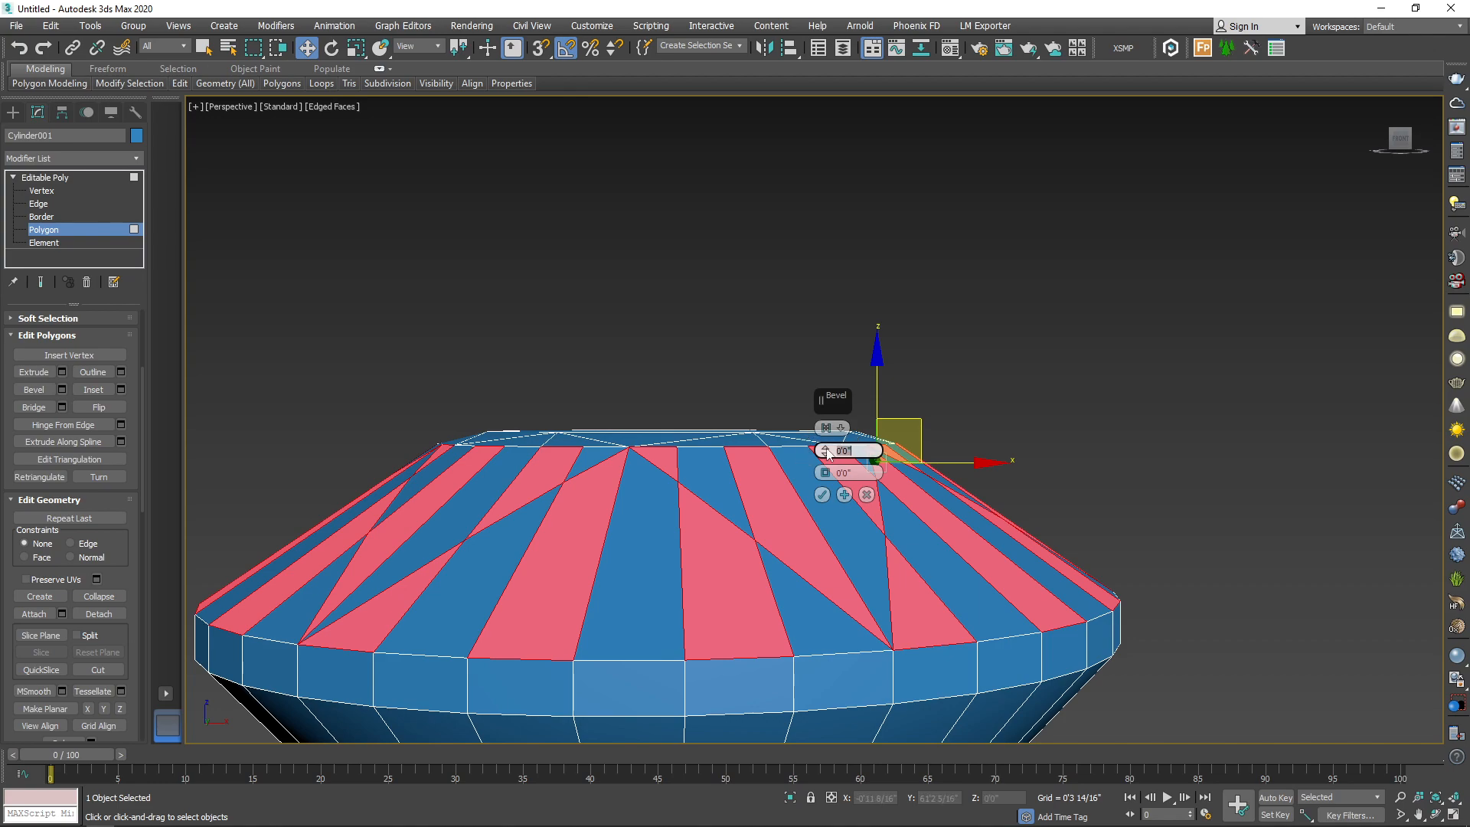
left_click_drag(827, 453, 827, 475)
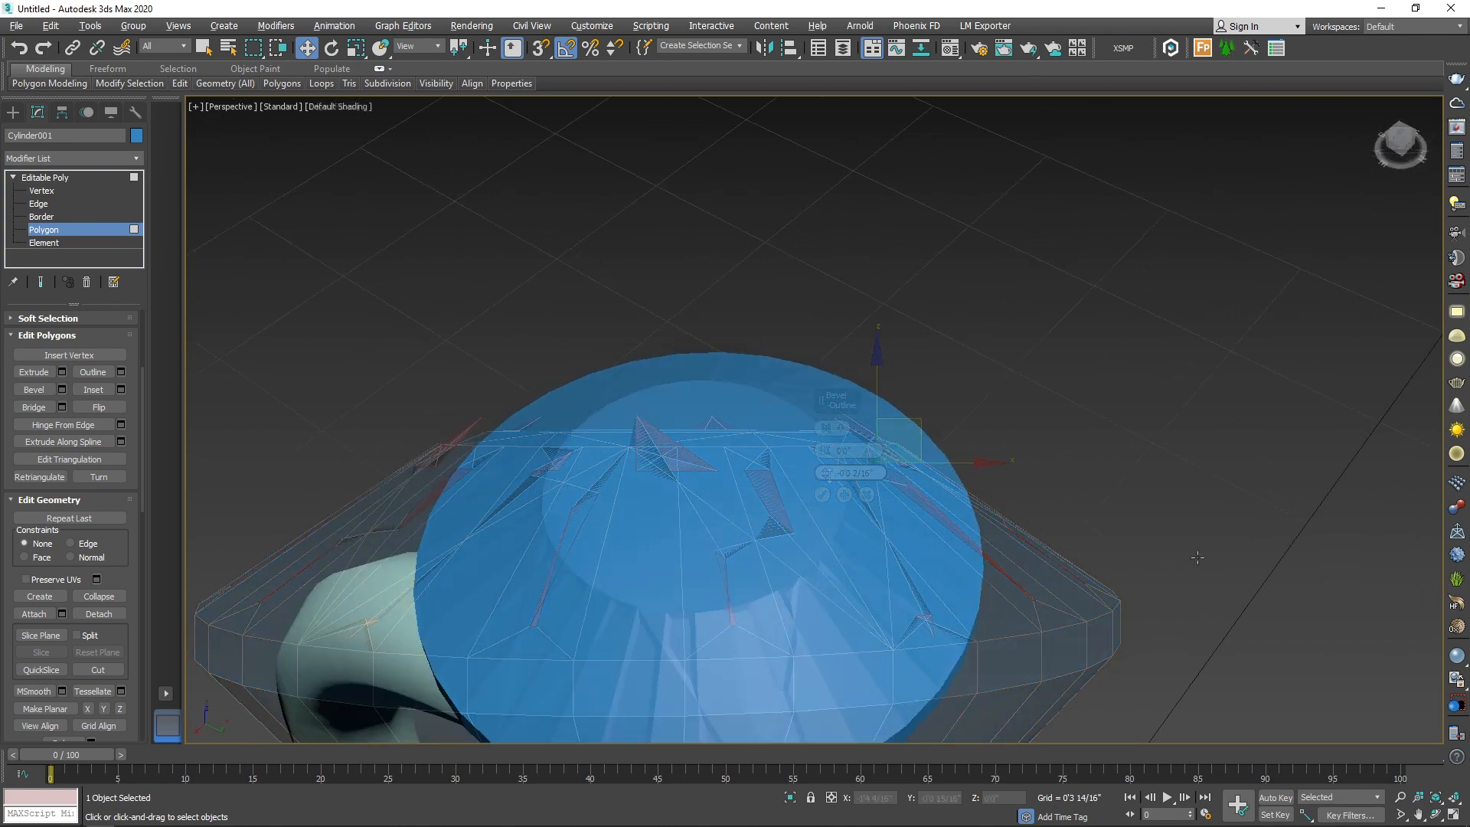
mouse_move(918, 536)
middle_mouse_down("alt")
mouse_move(1049, 611)
mouse_move(880, 552)
mouse_move(702, 515)
mouse_move(775, 497)
mouse_move(734, 462)
mouse_move(742, 587)
mouse_move(817, 613)
mouse_move(850, 603)
middle_mouse_up("alt")
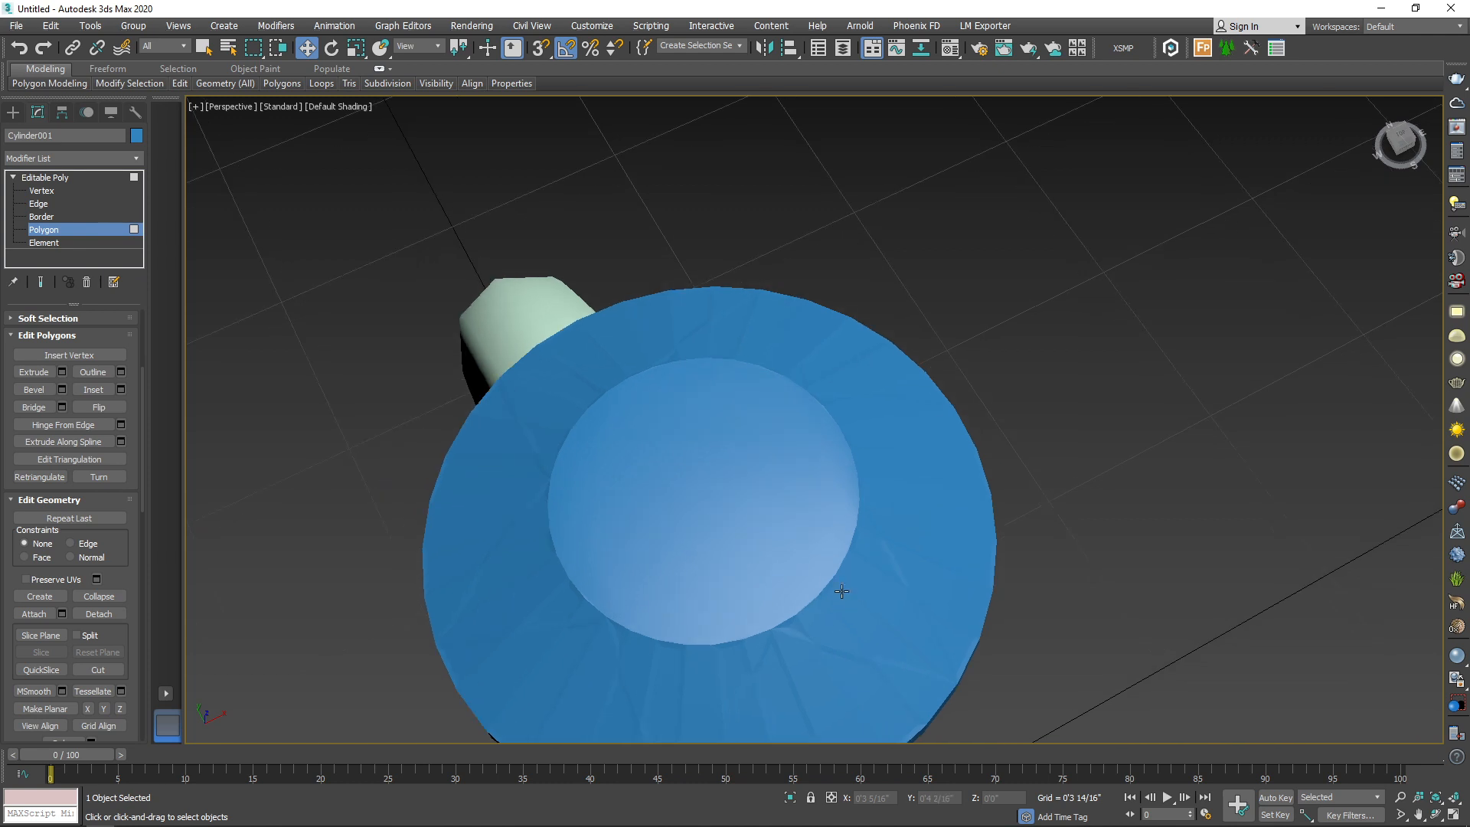
Step: Extrude the four band polygons directly under the gem into separate prongs rising past the gem's girdle
key("F4")
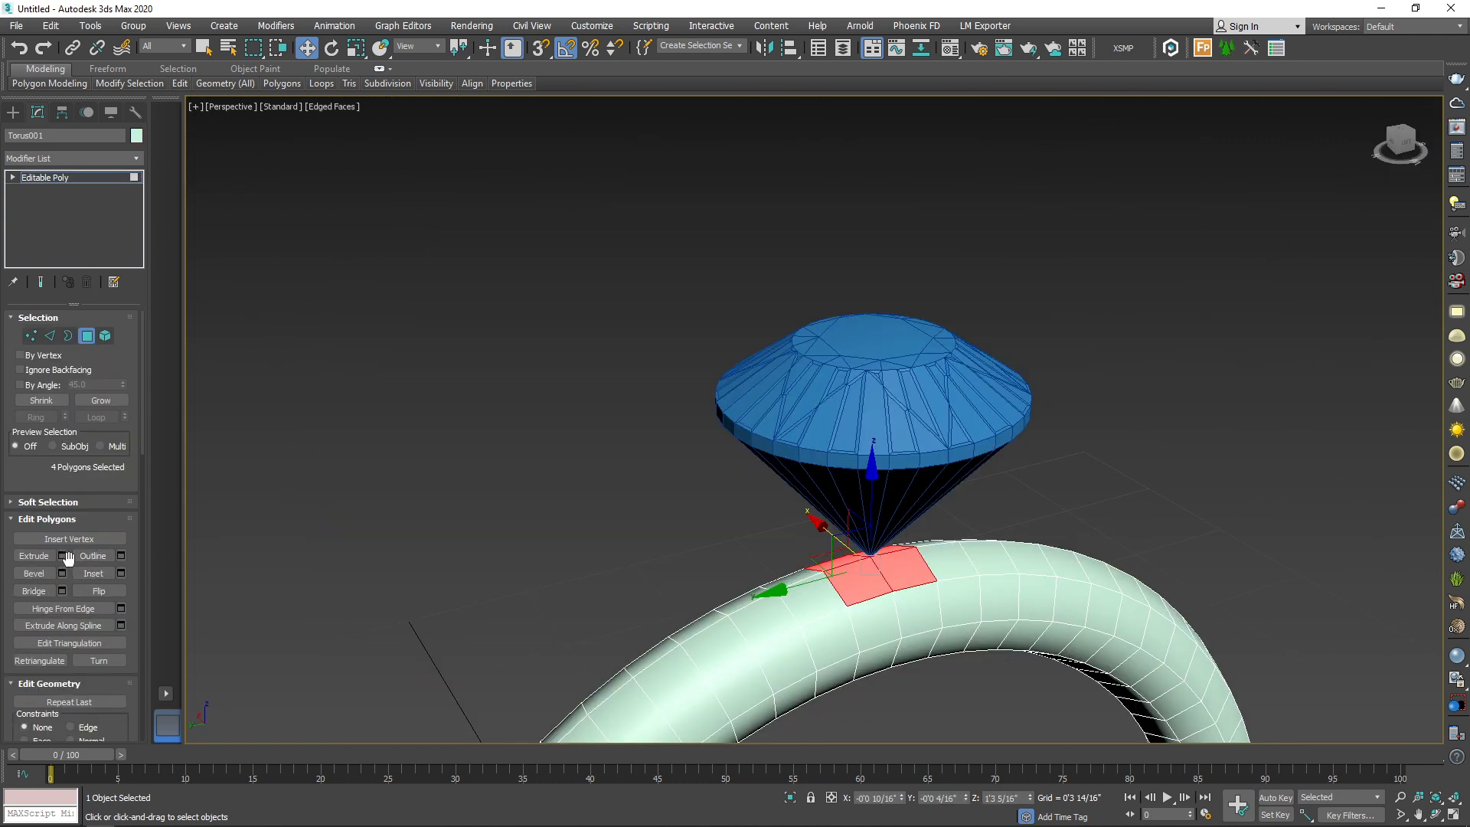
left_click(62, 556)
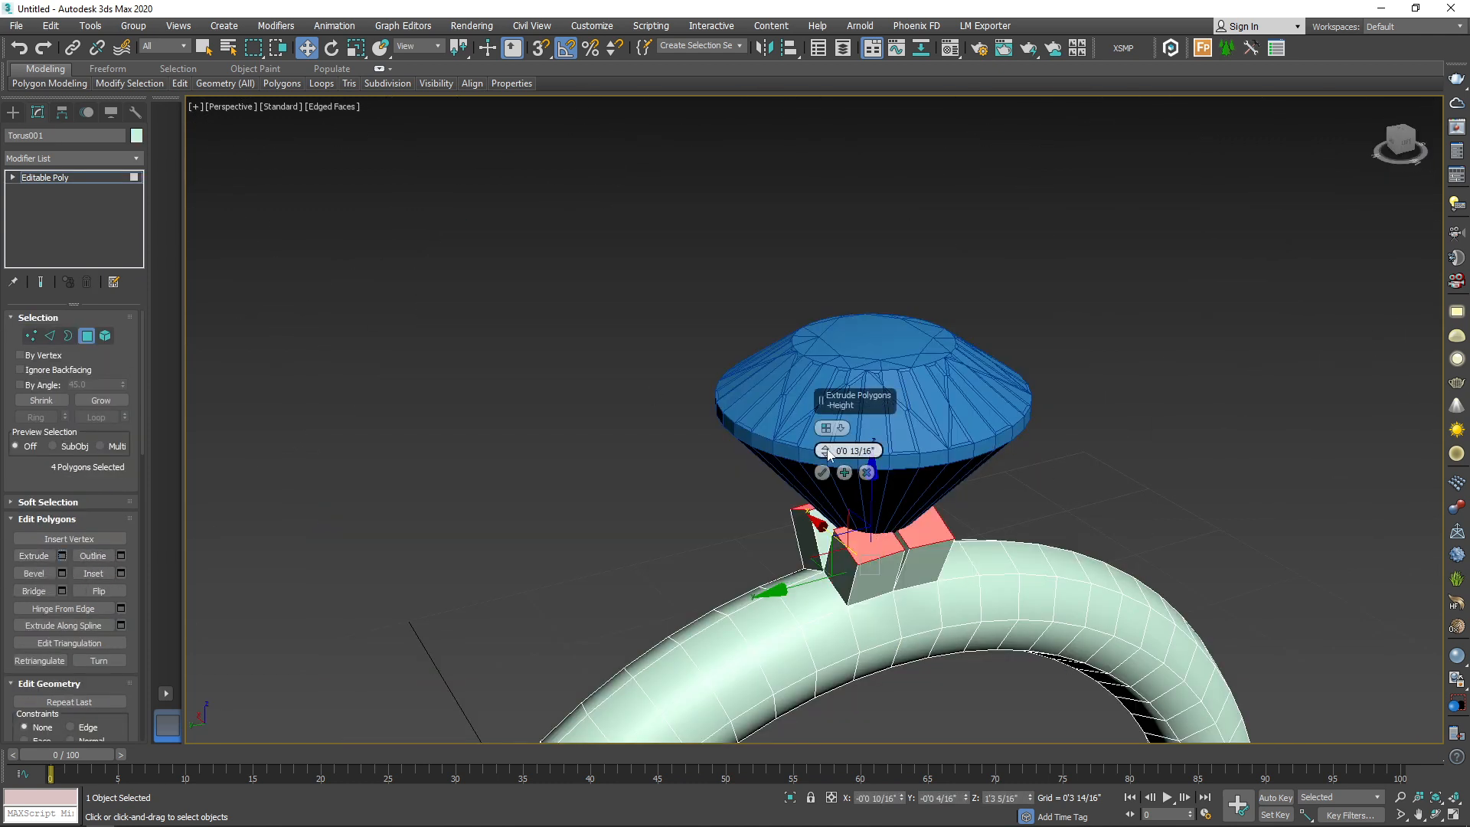
left_click_drag(828, 453, 839, 394)
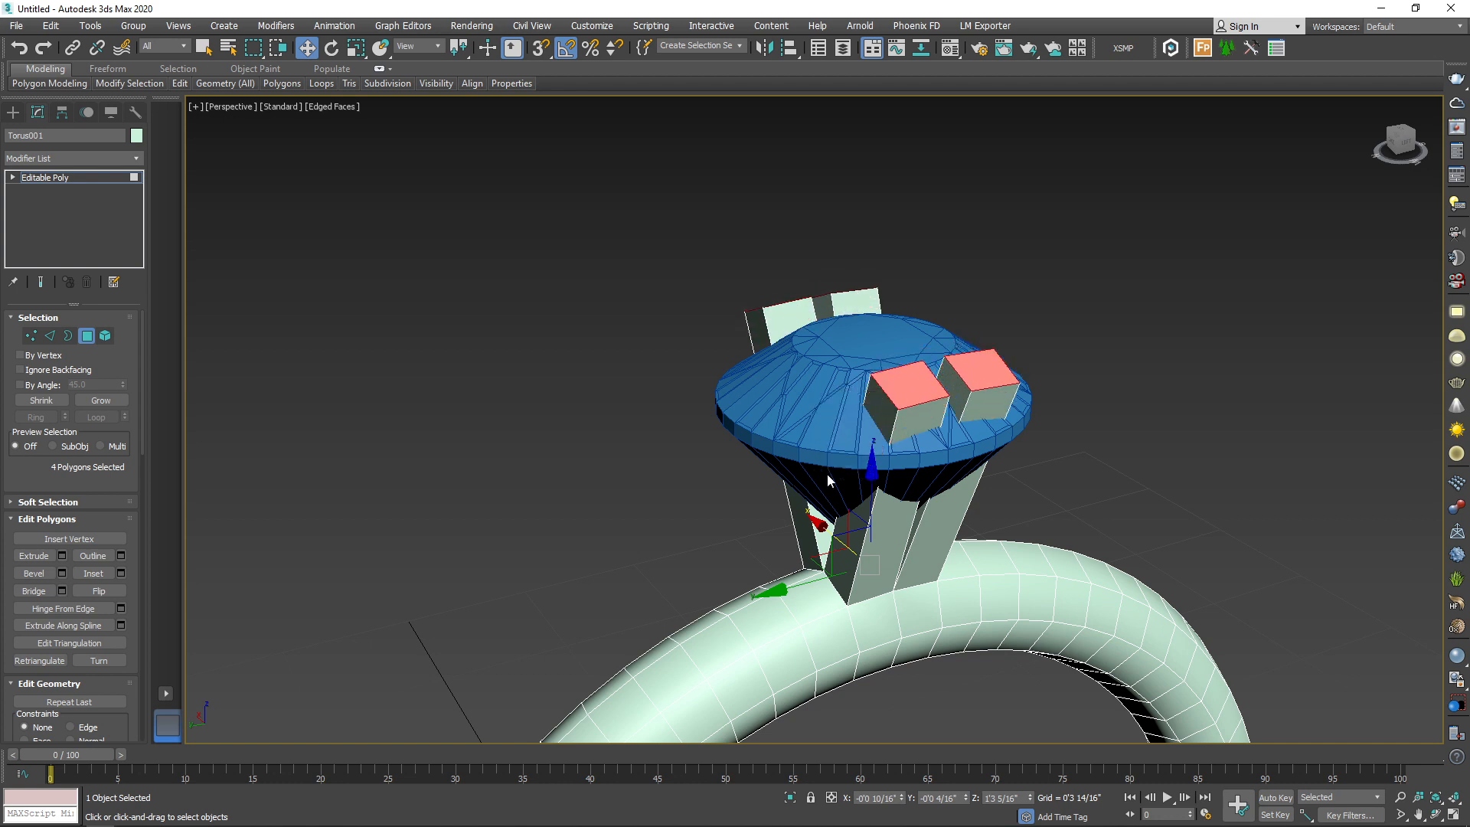
Step: In the top view, move each of the four prong end polygons diagonally away from the others, spreading the prongs into an X
left_click(917, 391)
key("t")
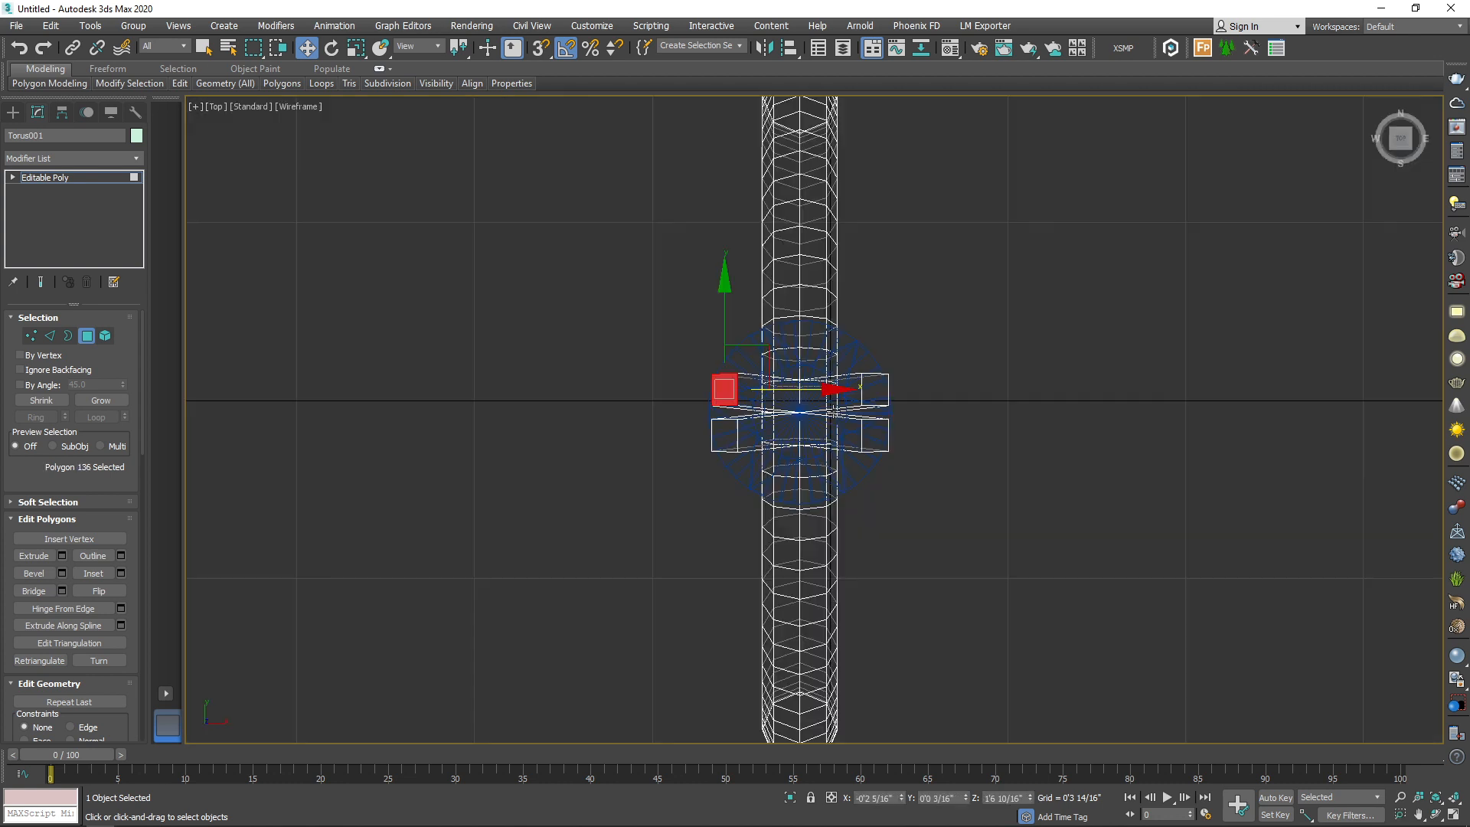
scroll(765, 360, "up", 2)
left_click_drag(747, 365, 771, 279)
left_click(926, 384)
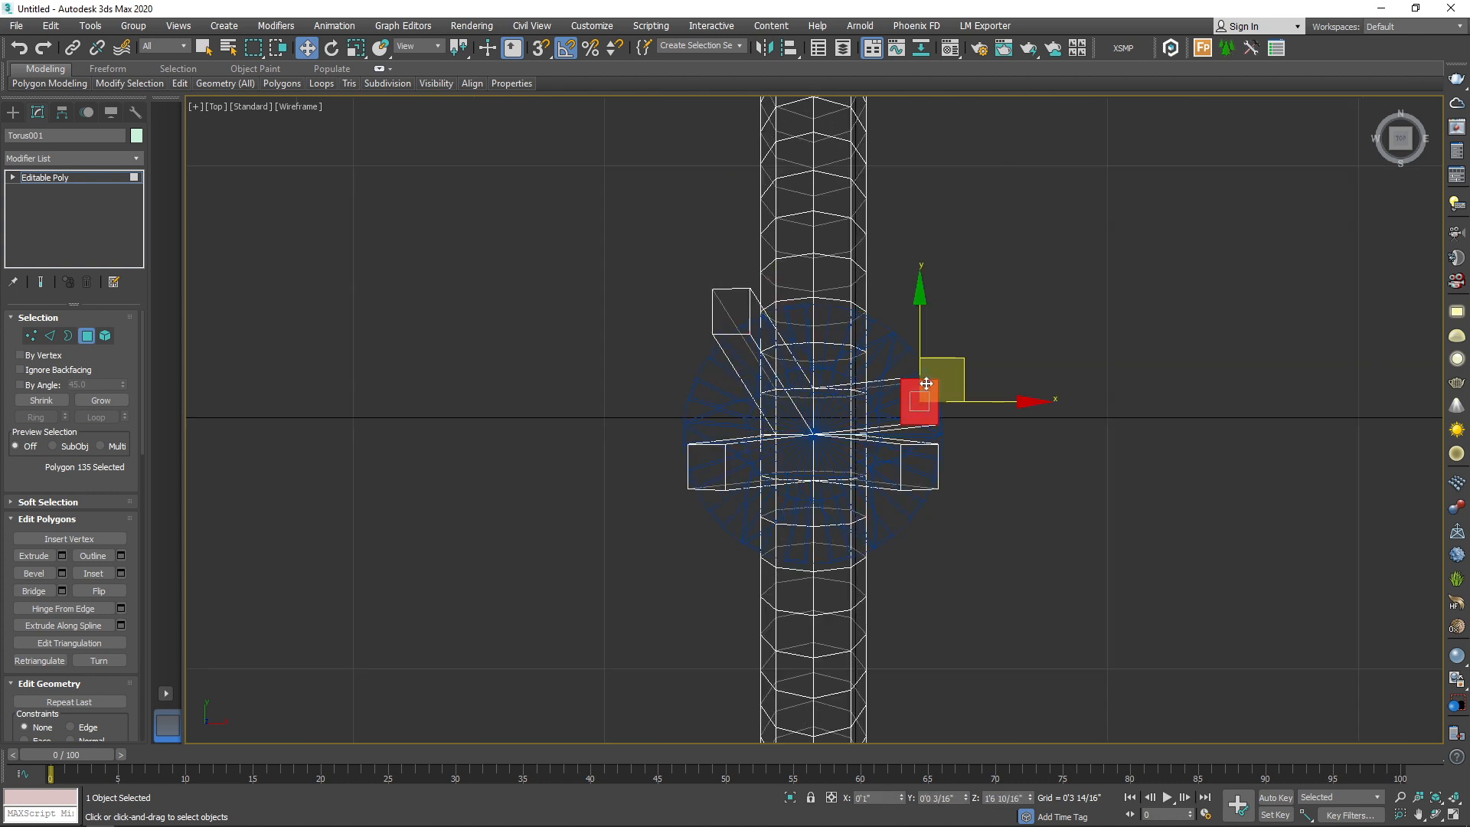
left_click(953, 300)
left_click(932, 389)
left_click_drag(960, 358, 940, 277)
left_click(923, 482)
left_click_drag(960, 424, 929, 528)
left_click(704, 467)
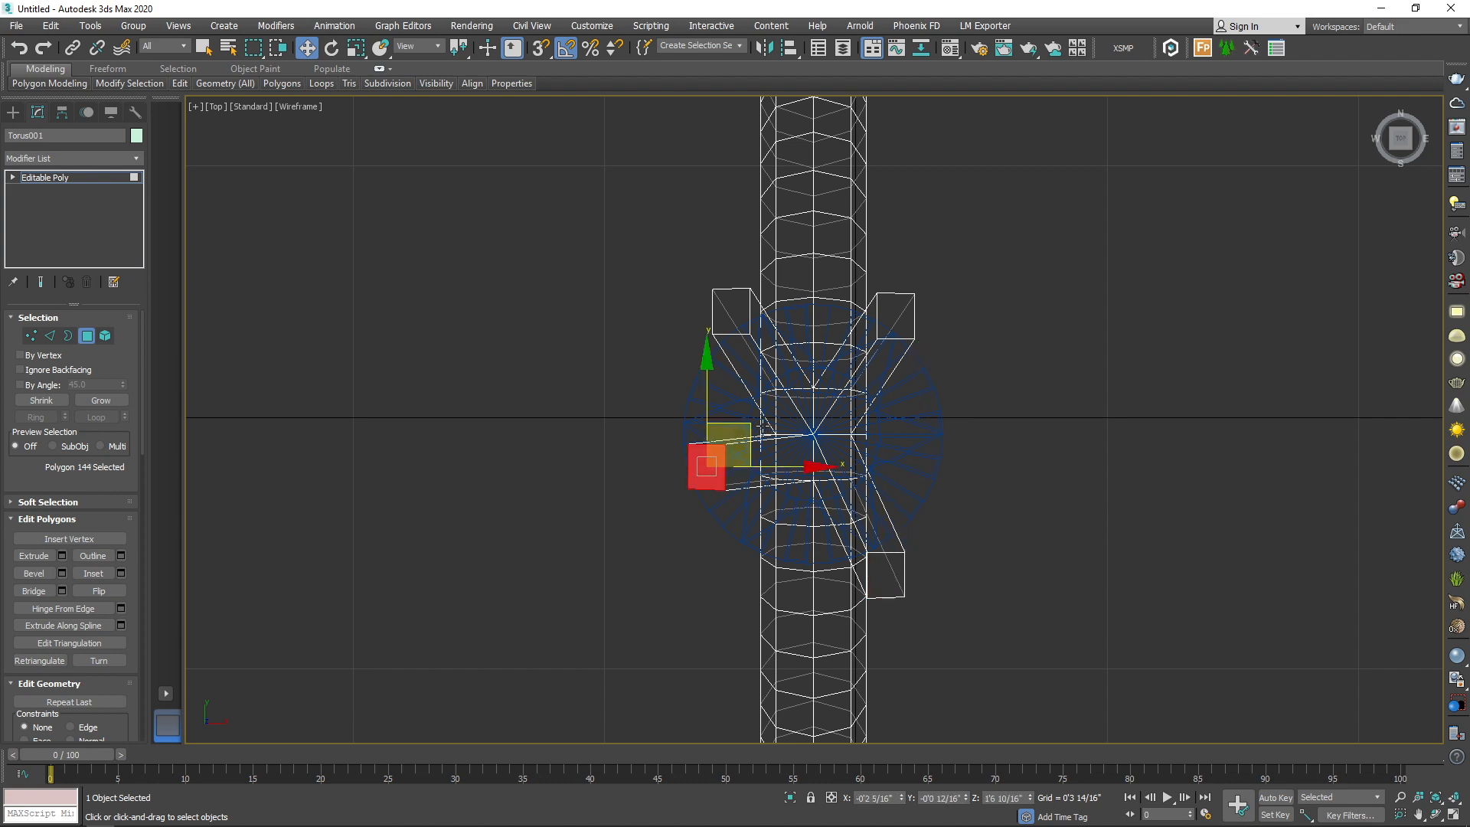
left_click_drag(739, 426, 763, 532)
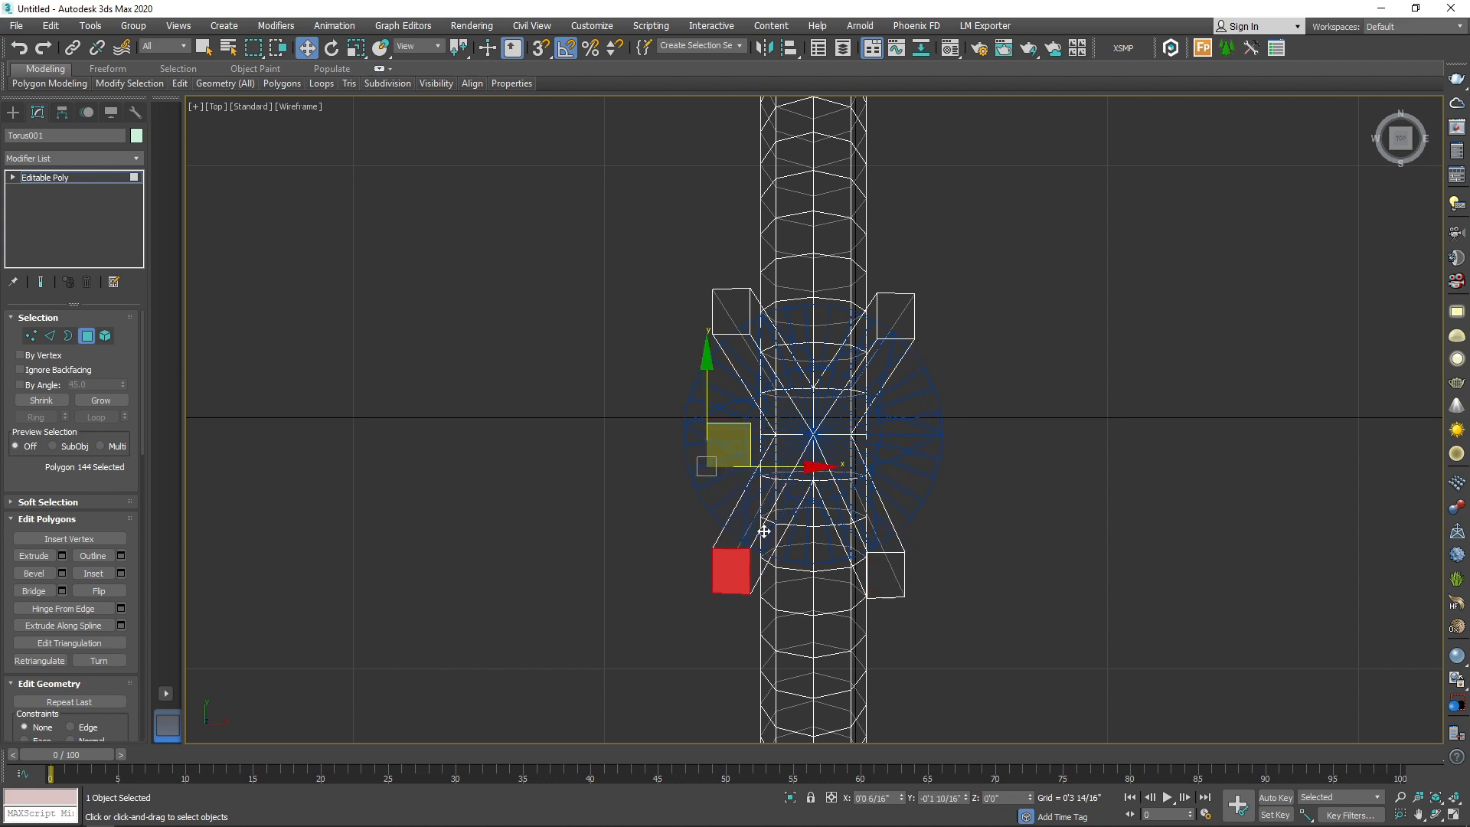
Step: Select all four prong end polygons together and lower them to about the level of the gem's girdle
key("p")
middle_click_drag(876, 507, 778, 397, "alt")
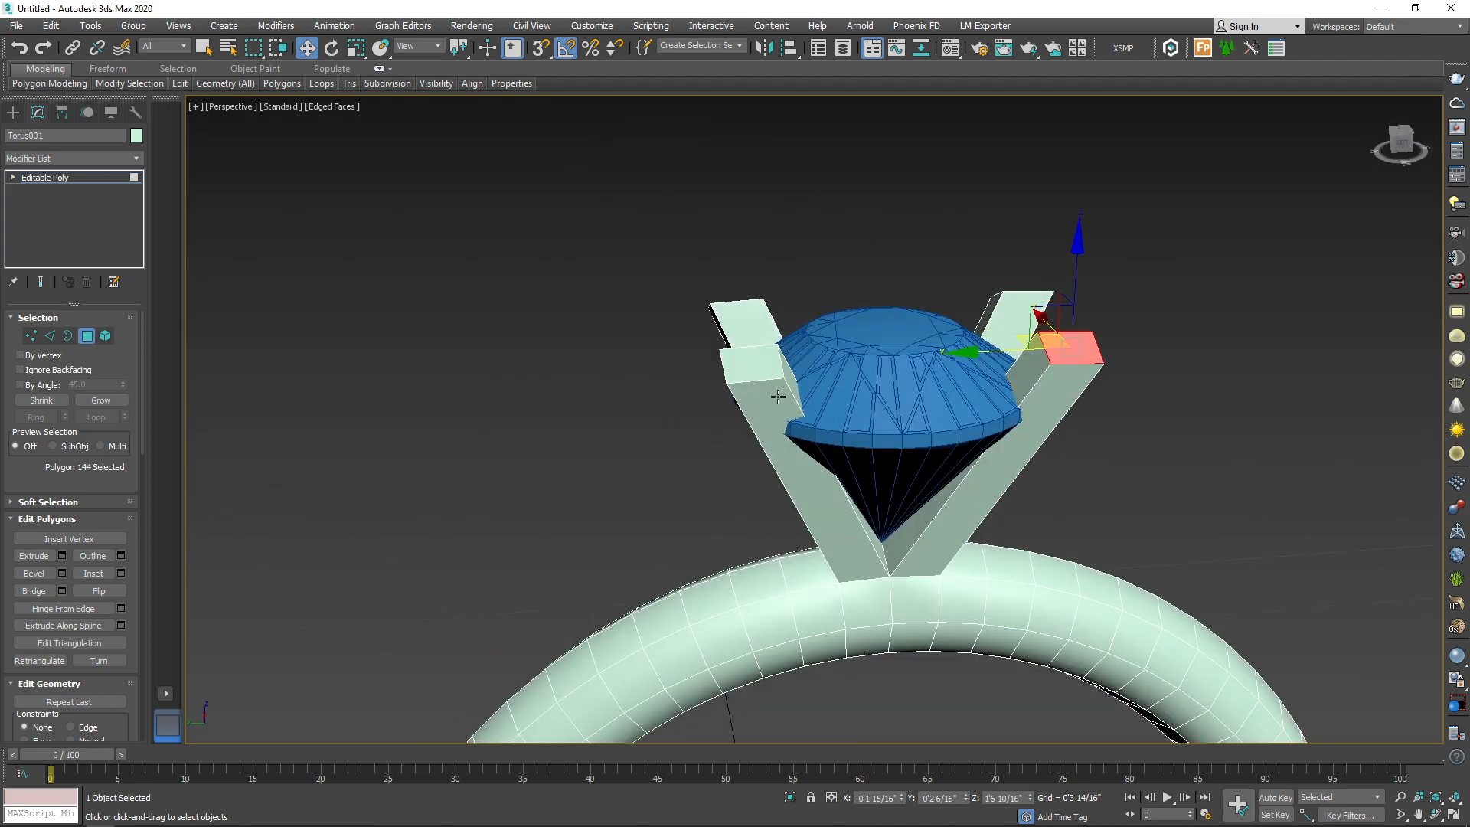
left_click(738, 429, "ctrl")
left_click(931, 191, "ctrl")
left_click(646, 282, "ctrl")
middle_click_drag(646, 383, 682, 229, "alt")
left_click_drag(682, 214, 682, 295)
middle_click_drag(682, 295, 919, 367, "alt")
left_click(702, 462)
key("e")
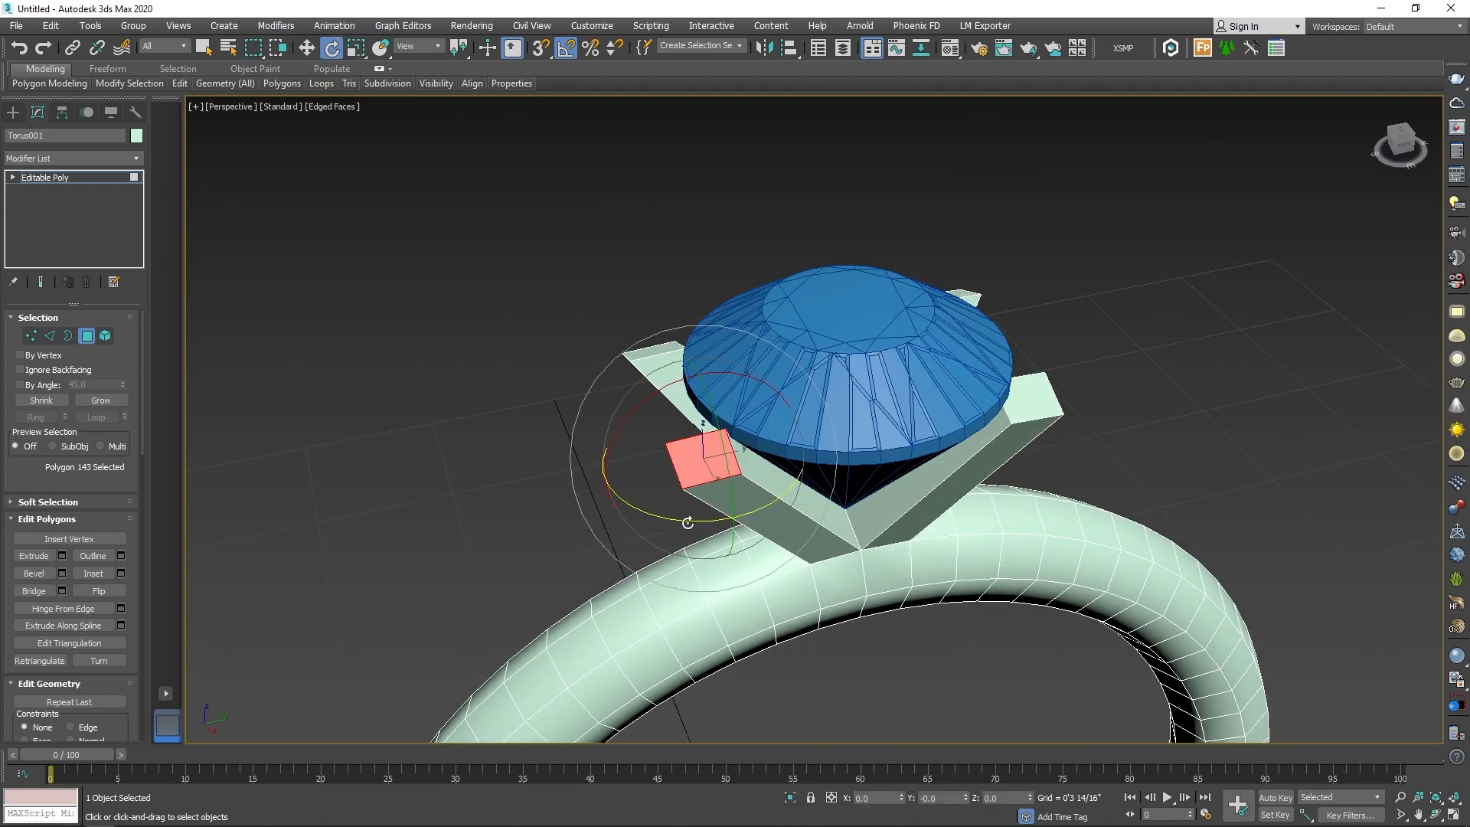
Step: Select the 16 lengthwise corner edges of the four prongs and chamfer them into rounded profiles
middle_click_drag(754, 528, 865, 429, "alt")
key("2")
left_click(1003, 557)
key("F3")
left_click(758, 473, "ctrl")
key("F3")
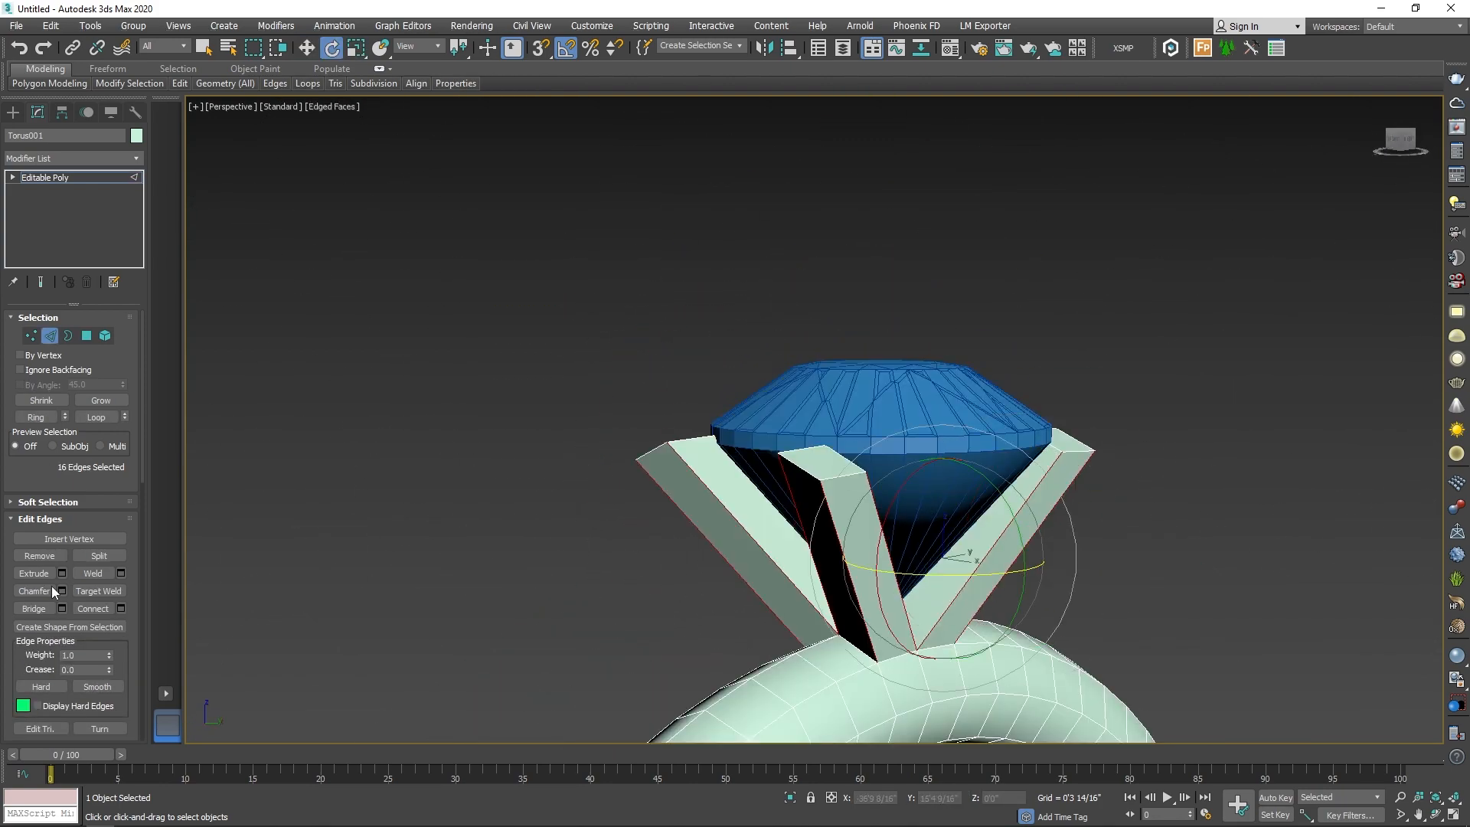
left_click(63, 592)
mouse_move(825, 450)
left_mouse_down()
mouse_move(826, 464)
mouse_move(825, 439)
left_mouse_up()
middle_click_drag(688, 452, 712, 528, "alt")
left_click(822, 561)
Step: Connect the prongs' lengthwise edges with 15 segments
middle_click_drag(822, 561, 933, 498, "alt")
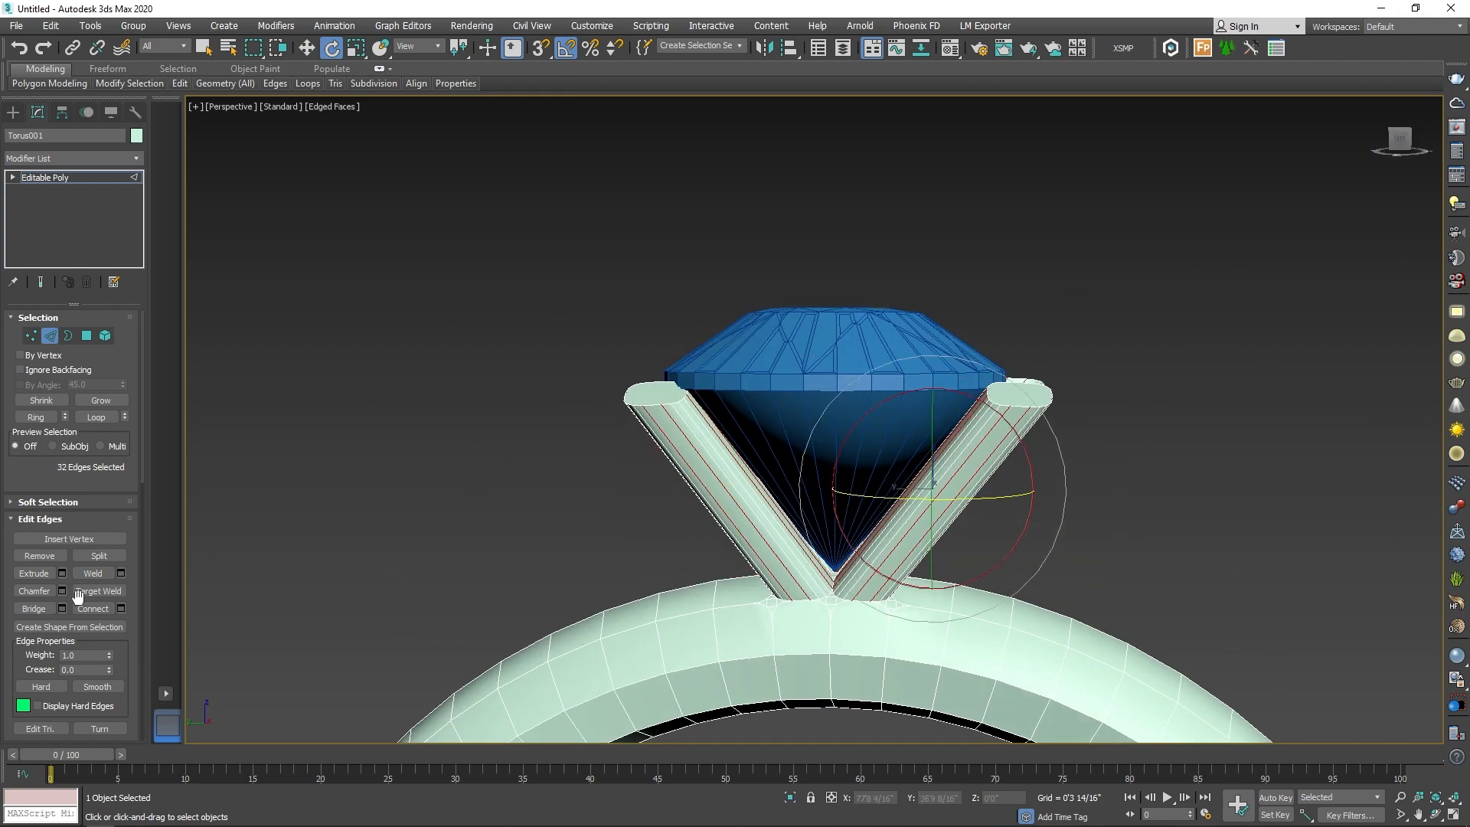
left_click(121, 608)
left_click_drag(824, 428, 837, 380)
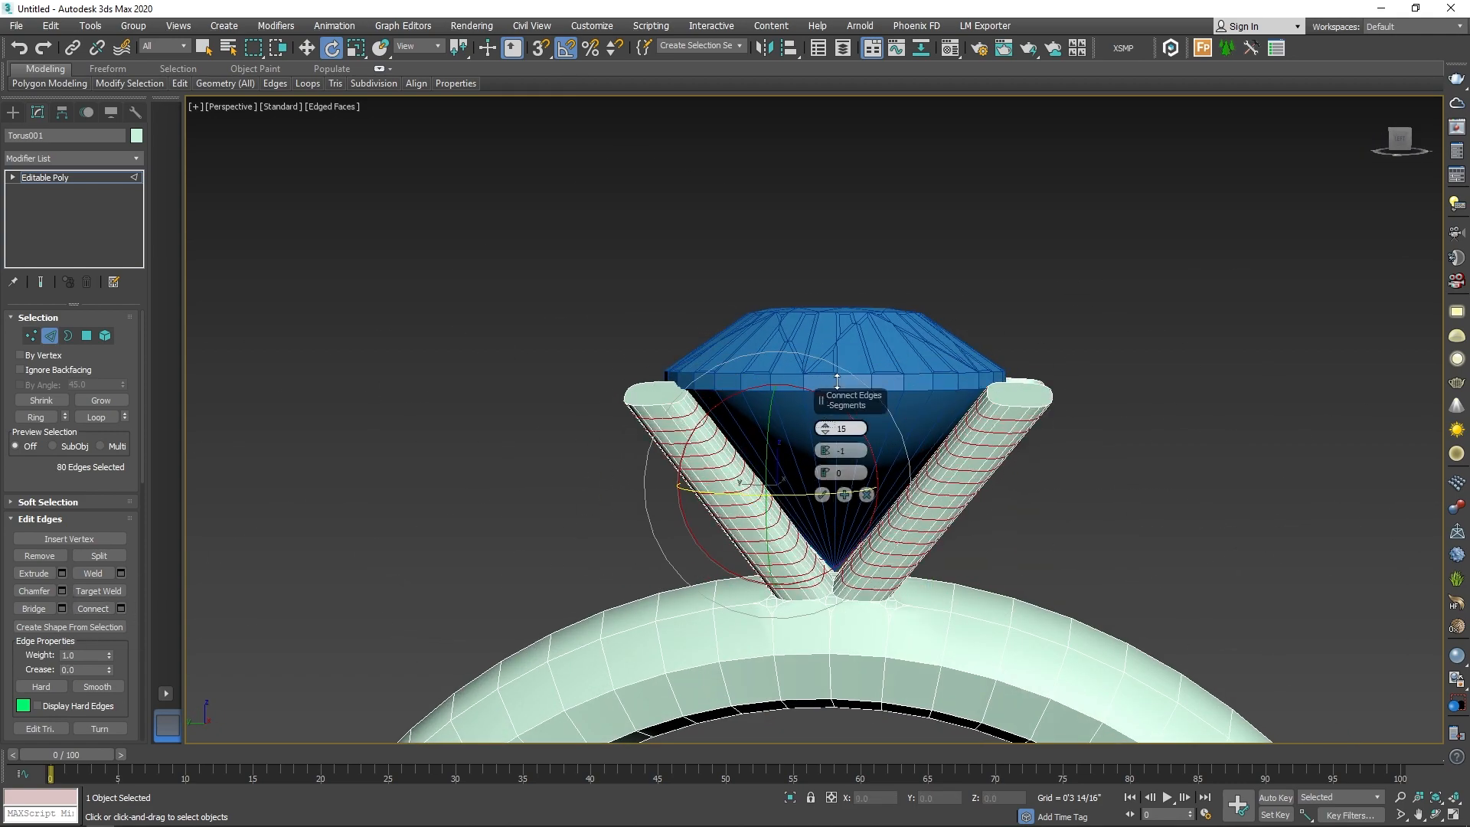
middle_click_drag(837, 381, 597, 321, "alt")
left_click(822, 494)
Step: Switch the ring mesh to vertex editing and enable Soft Selection for reshaping the prongs
key("1")
middle_click_drag(870, 380, 880, 475, "alt")
scroll(826, 475, "up", 3)
middle_click_drag(821, 474, 688, 368)
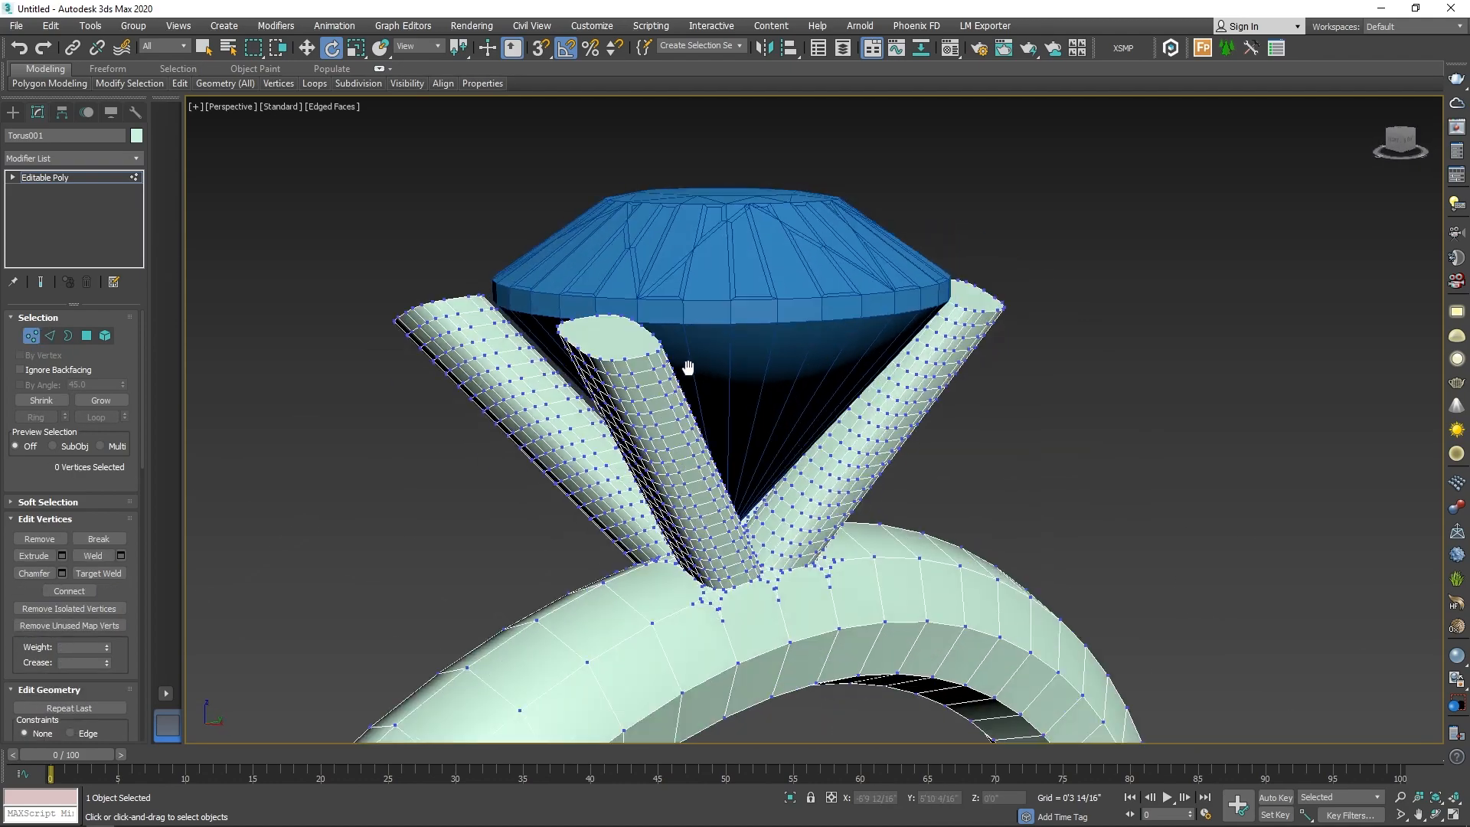
left_click(57, 503)
left_click(42, 371)
left_click_drag(803, 386, 984, 470)
middle_click_drag(1018, 500, 779, 468, "alt")
key("w")
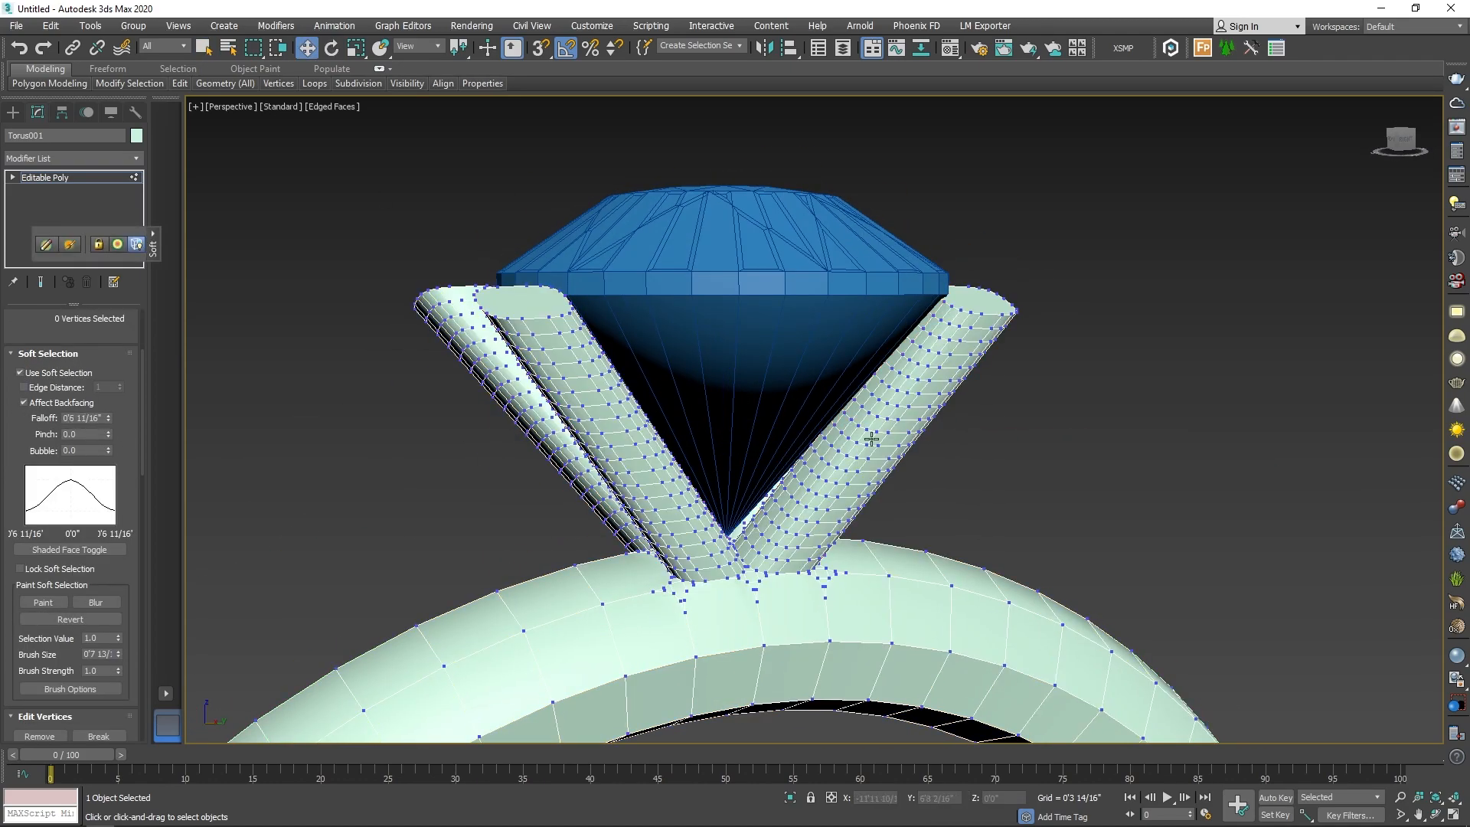
Step: Select the vertices around the middle of one prong, reduce the soft selection falloff to 0'1 1/16", and bow the prong outward
middle_click_drag(871, 439, 946, 398, "alt")
key("F3")
left_click_drag(796, 391, 902, 475)
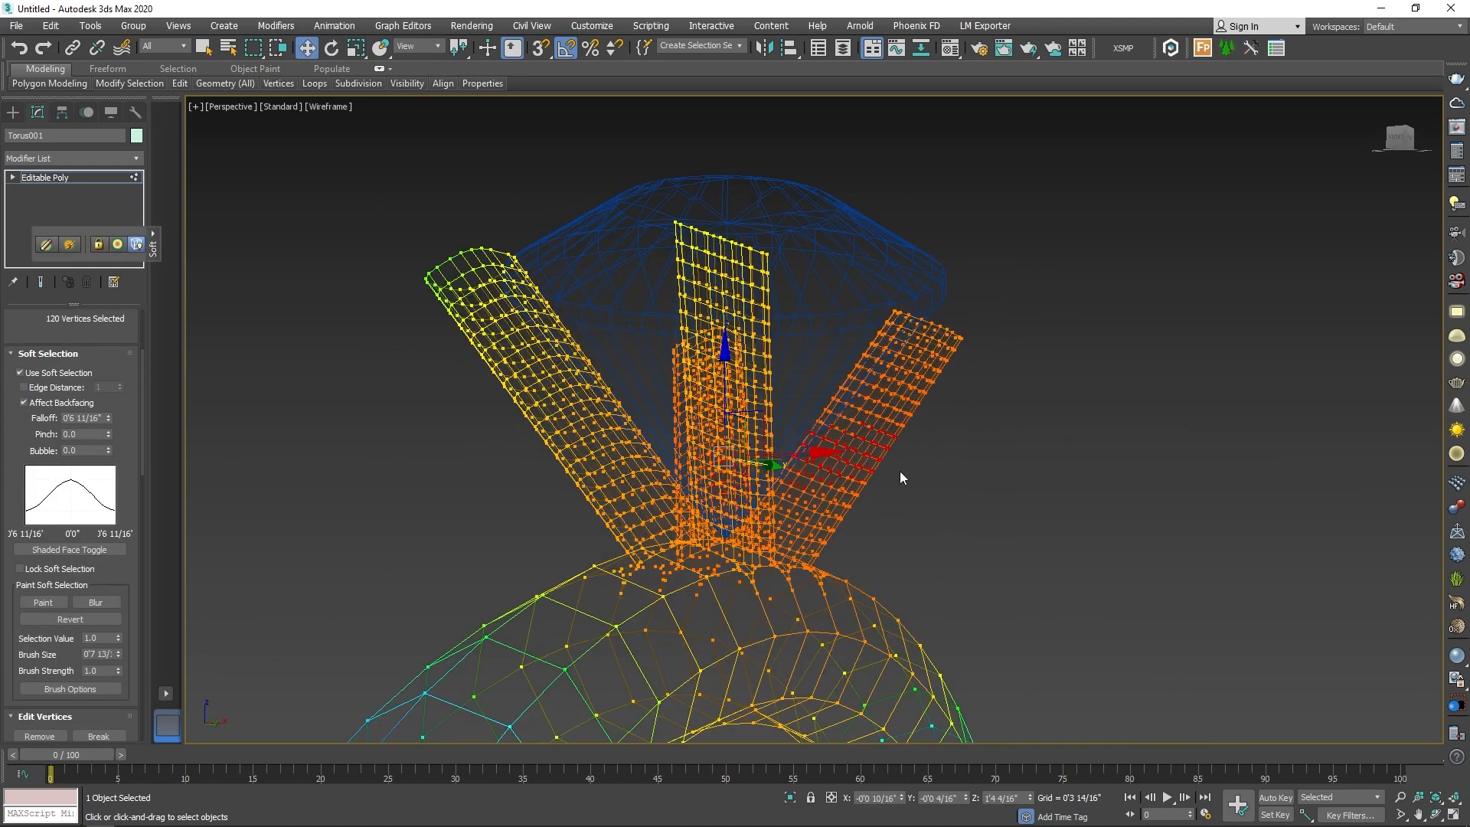
key("F3")
left_click_drag(108, 418, 108, 474)
middle_click_drag(972, 428, 888, 467, "alt")
left_click_drag(886, 443, 934, 446)
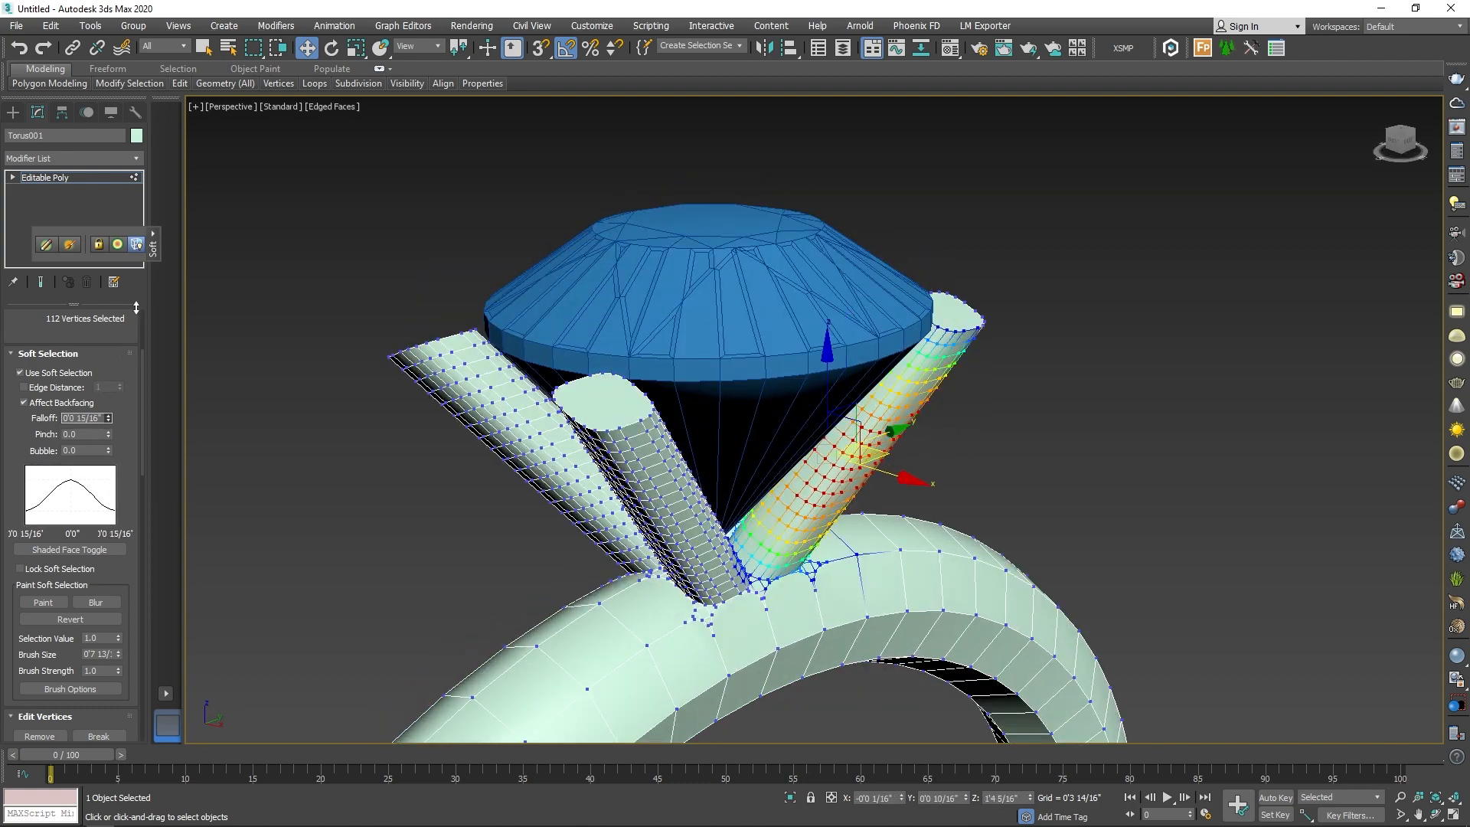
mouse_move(961, 381)
middle_mouse_down("alt")
mouse_move(903, 414)
mouse_move(962, 380)
middle_mouse_up("alt")
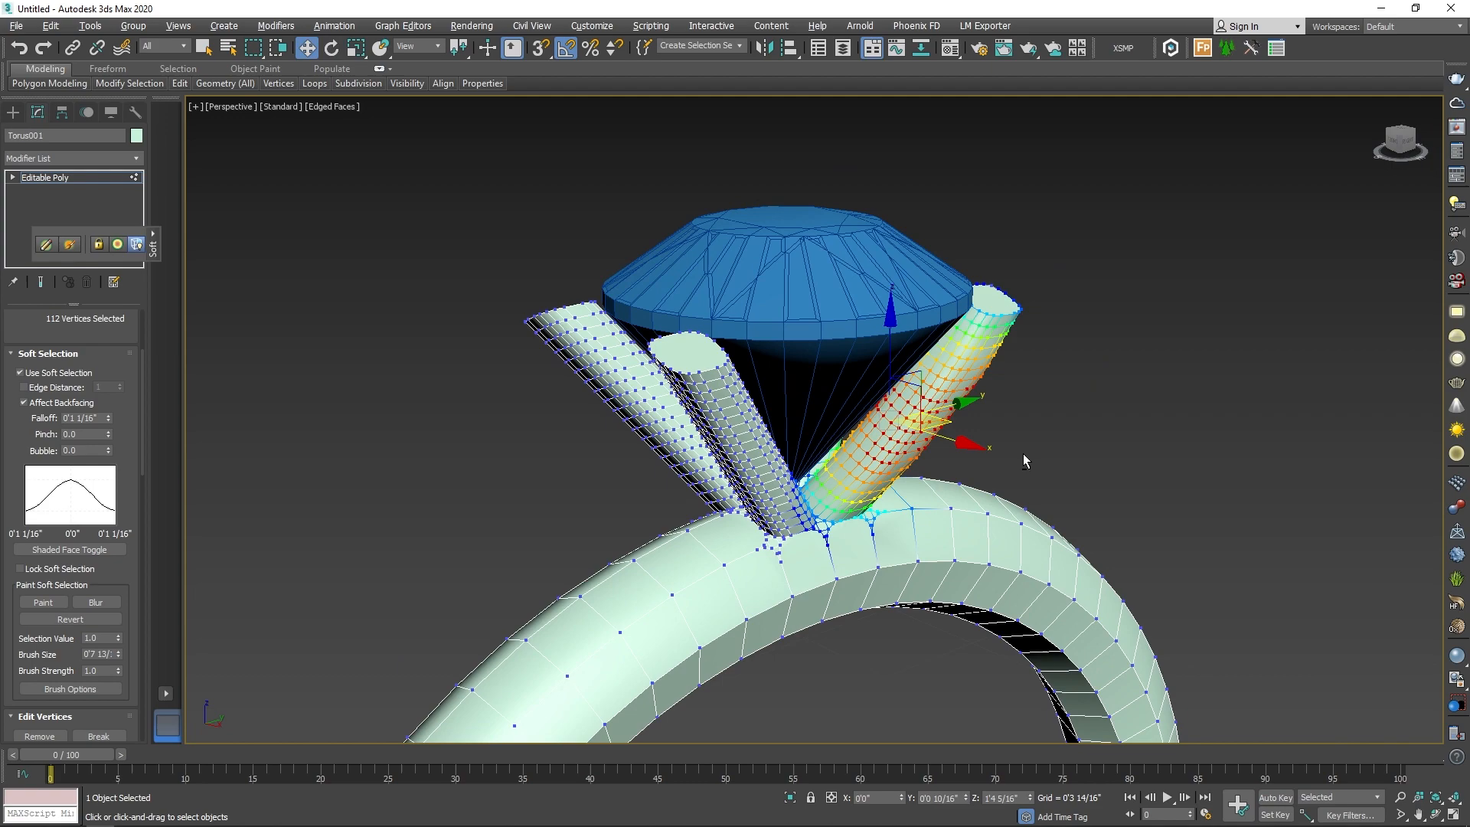
Step: Pick individual vertices along the same prong and refine its outward curve with soft selection
left_click(926, 408)
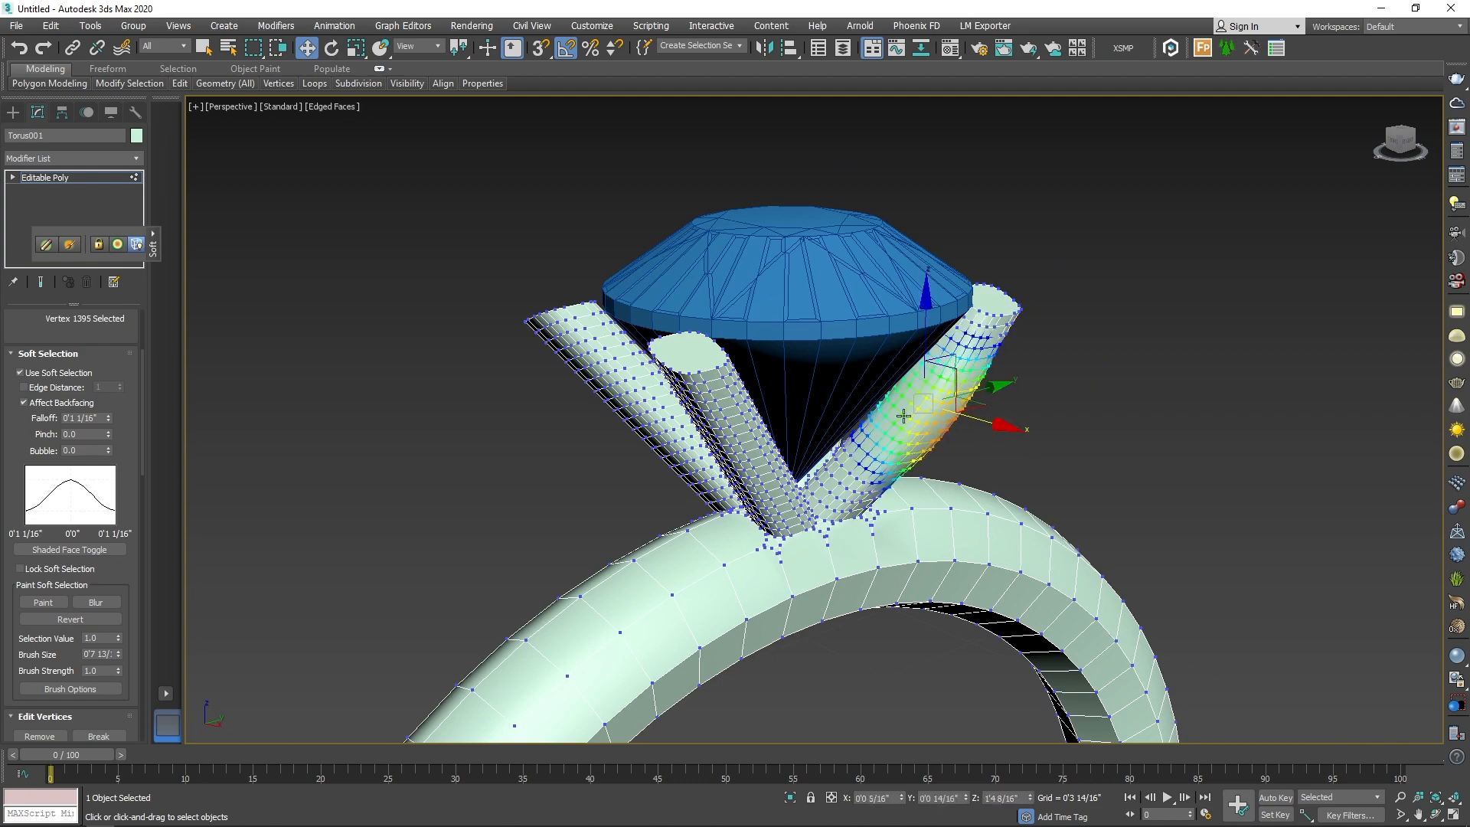
left_click(844, 468)
middle_click_drag(880, 429, 914, 497, "alt")
left_click(972, 412)
left_click(978, 408)
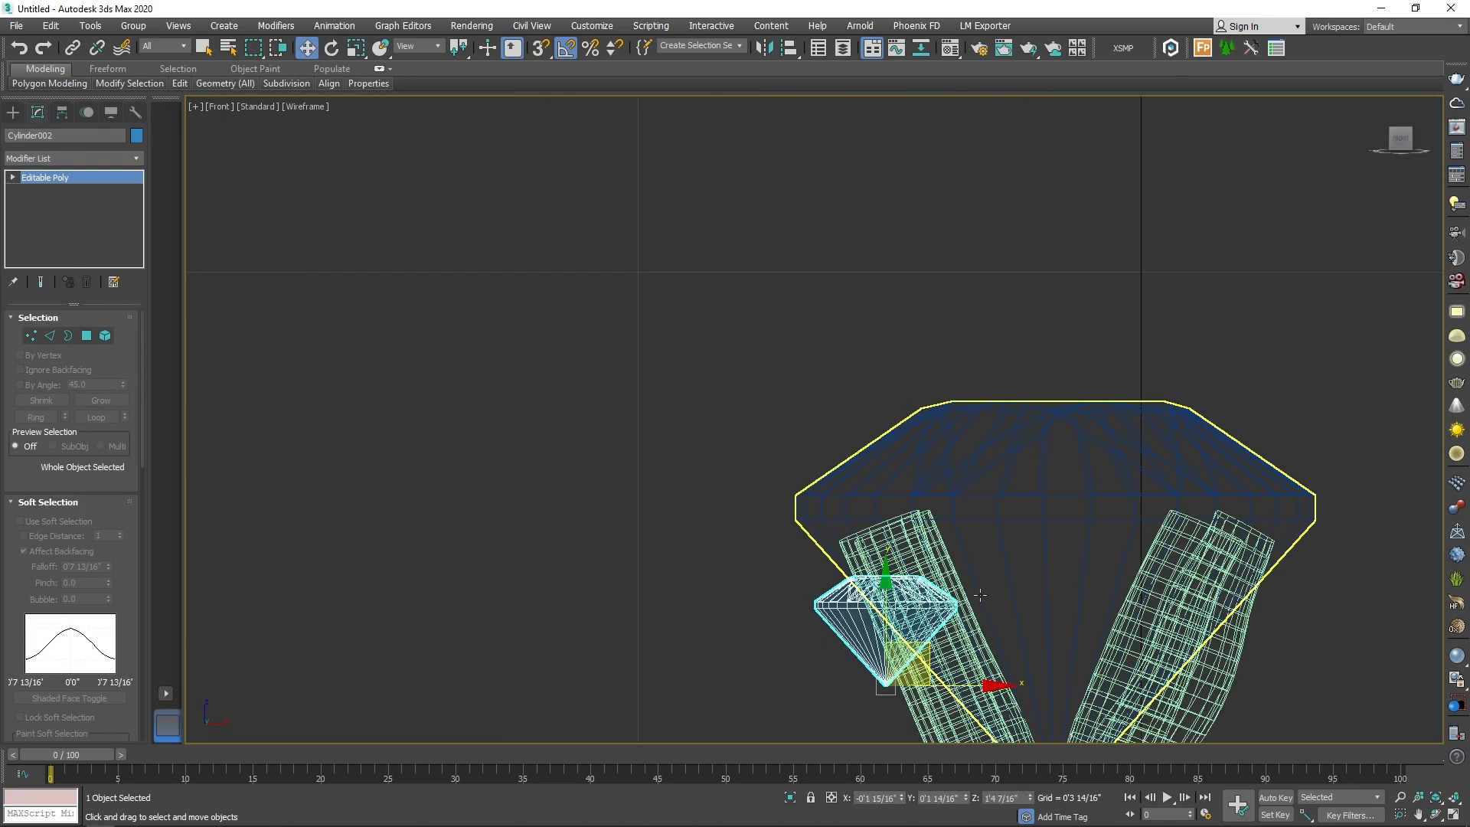
Step: Move the small gem onto one prong tip, clone it onto the neighbouring prong tip, and fine-tune the clone's position
left_click_drag(906, 634, 949, 520)
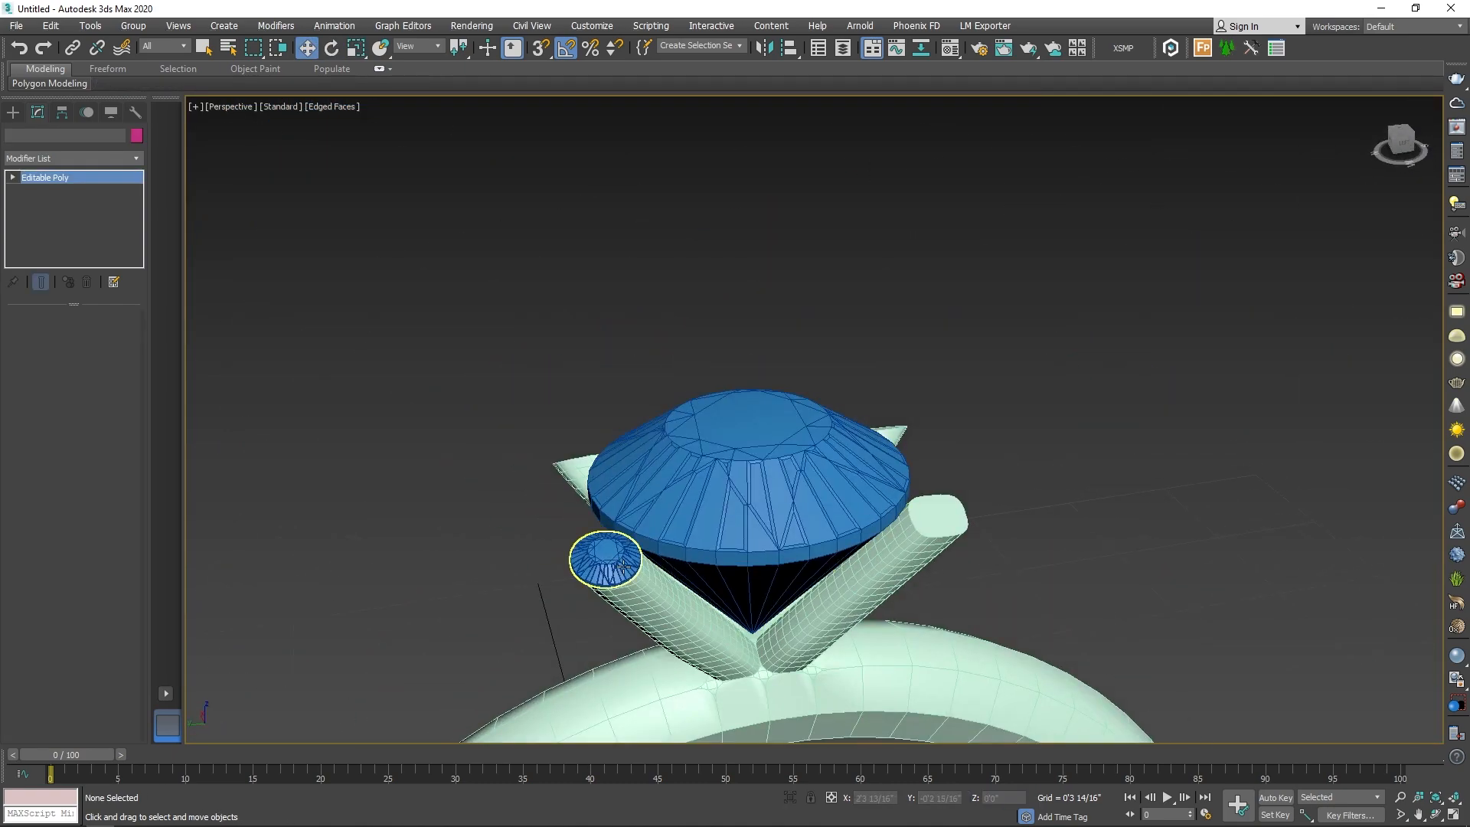
left_click(623, 566)
left_click_drag(591, 585, 924, 535, "shift")
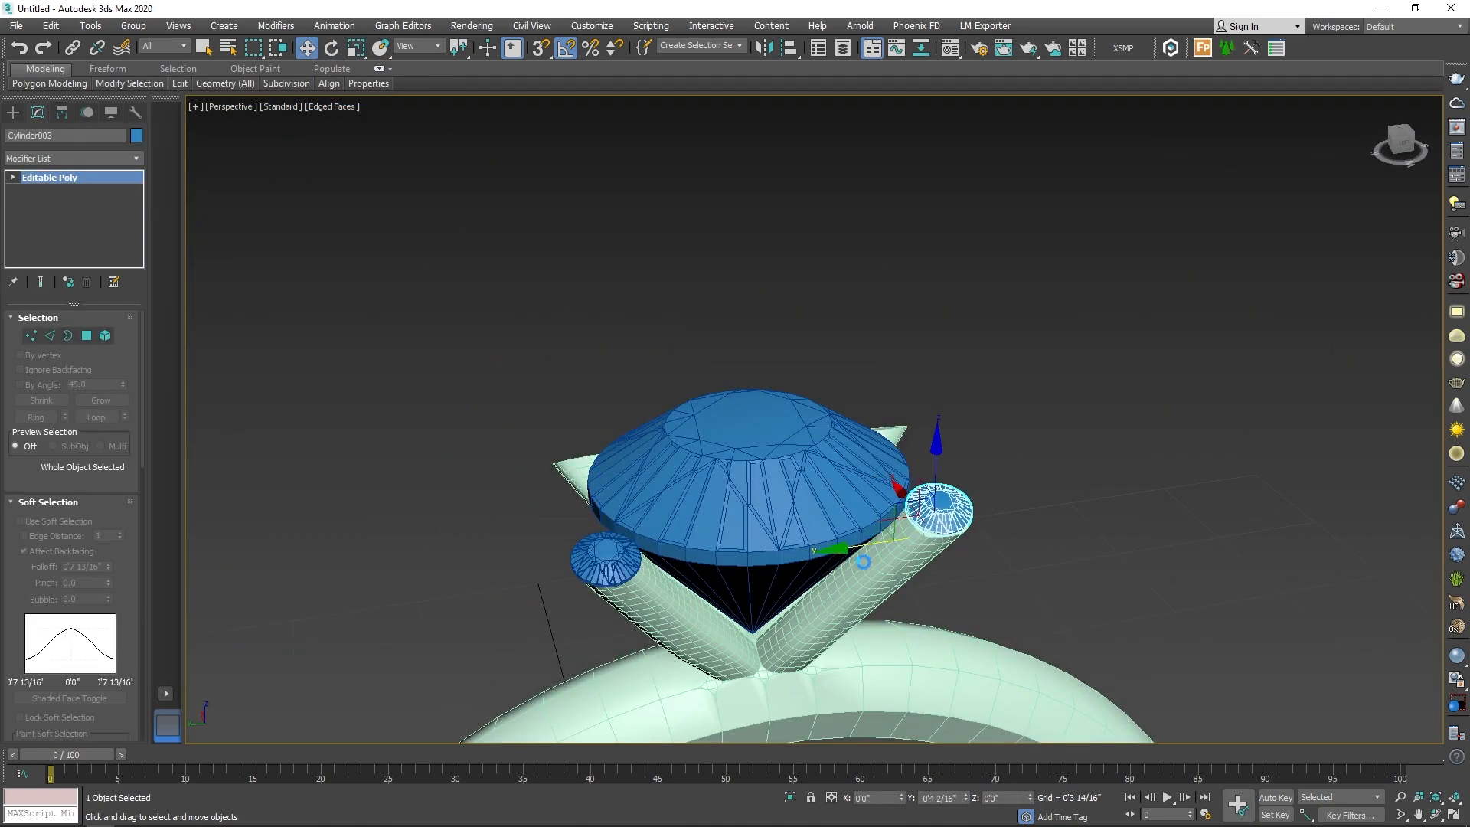
scroll(938, 508, "up", 5)
left_click_drag(716, 514, 702, 516)
Step: Center the third small gem on its prong end and rotate it to sit against the tip
scroll(796, 460, "down", 2)
middle_click_drag(827, 551, 718, 519, "alt")
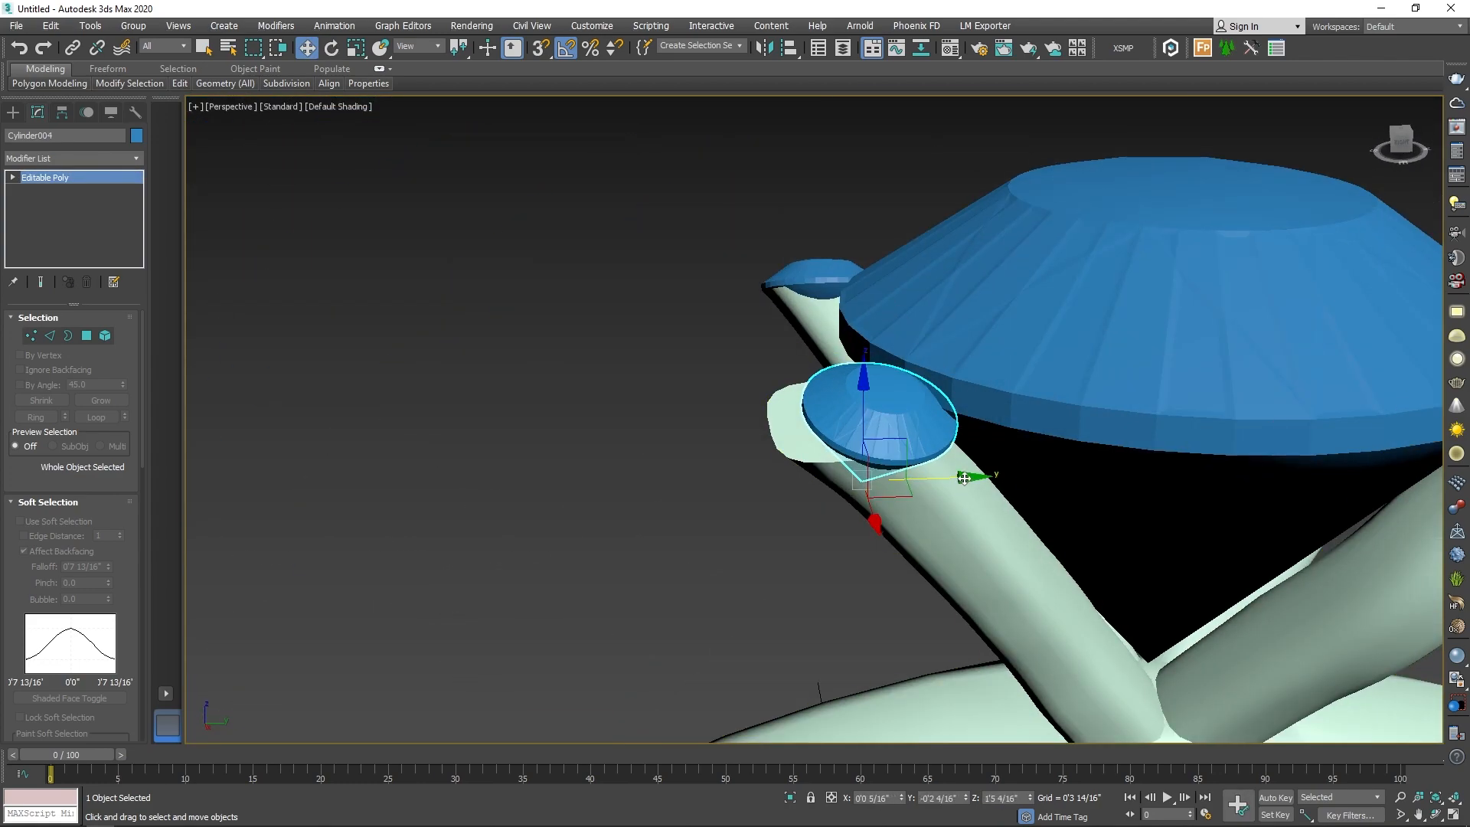
left_click_drag(963, 478, 923, 478)
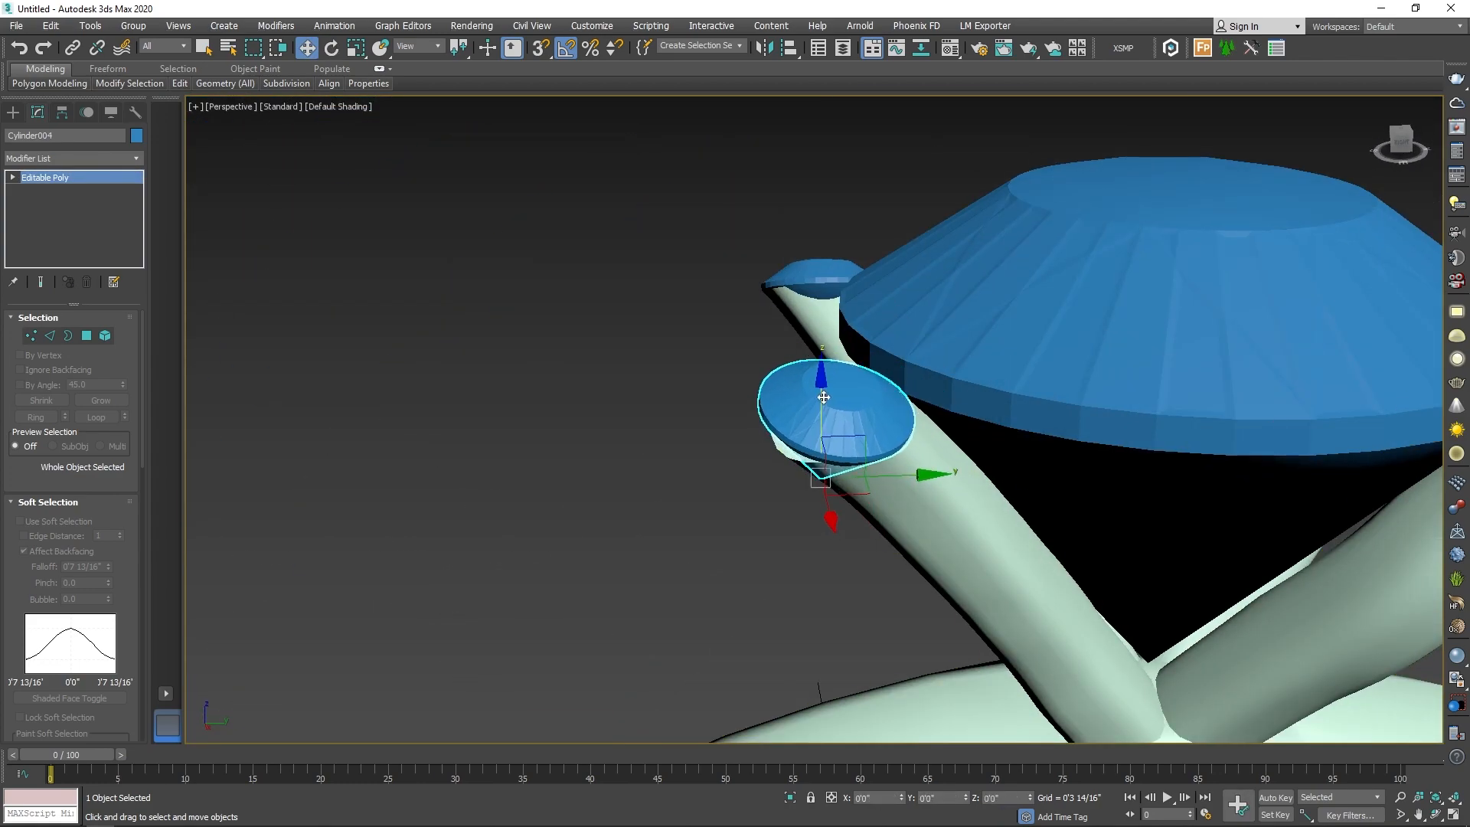
middle_click_drag(880, 475, 857, 367, "alt")
key("e")
left_click_drag(800, 486, 831, 487)
Step: Clone the third small gem onto the remaining bare prong tip
middle_click_drag(831, 487, 957, 620, "alt")
key("w")
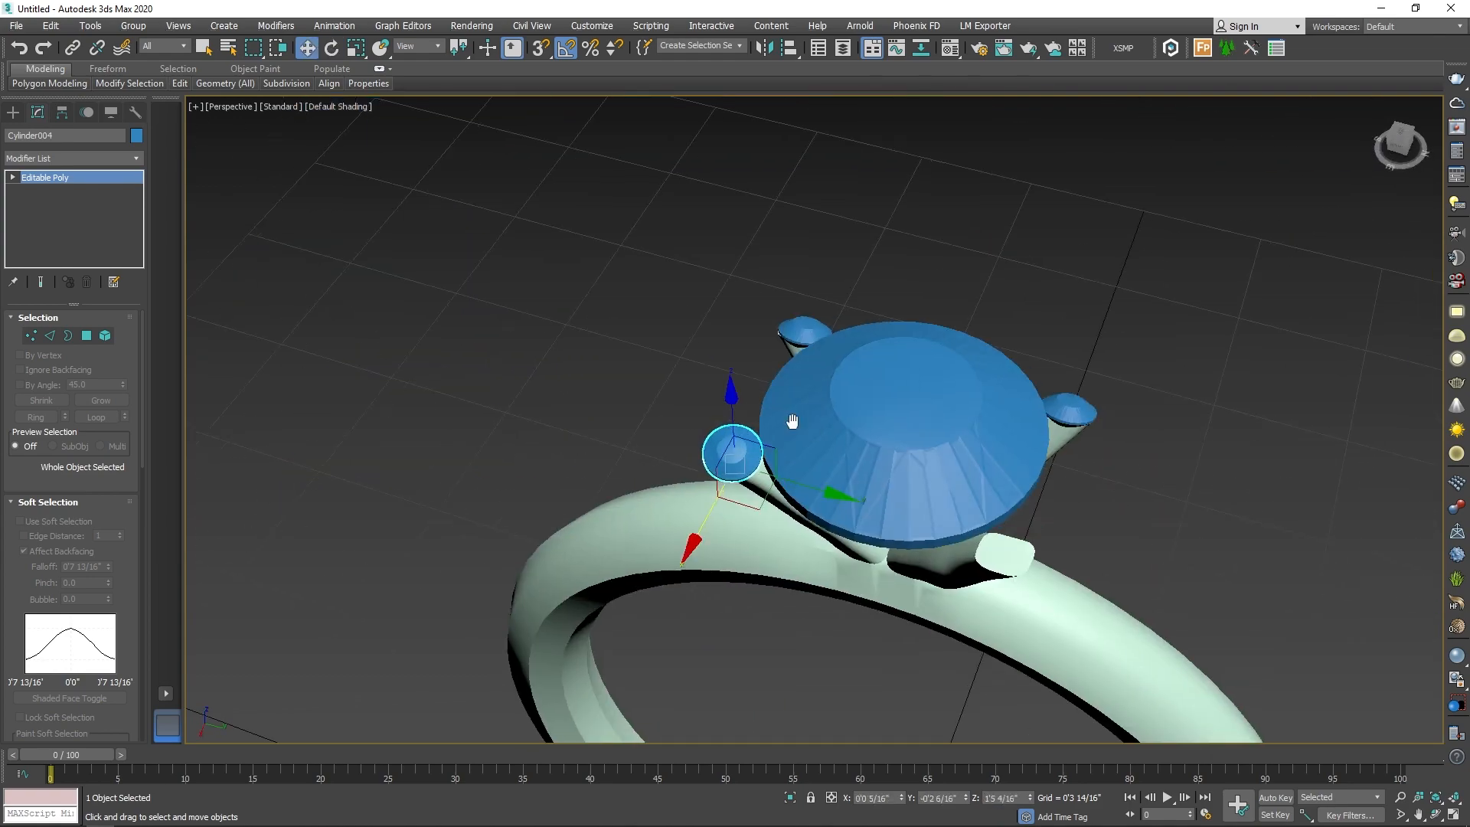
left_click_drag(731, 449, 958, 525, "shift")
left_click(747, 482)
Step: Bevel the selected strip of polygons along the outside of the band inward by -0'0 1/16" to form a groove
middle_click_drag(842, 497, 953, 580, "alt")
scroll(953, 581, "up", 5)
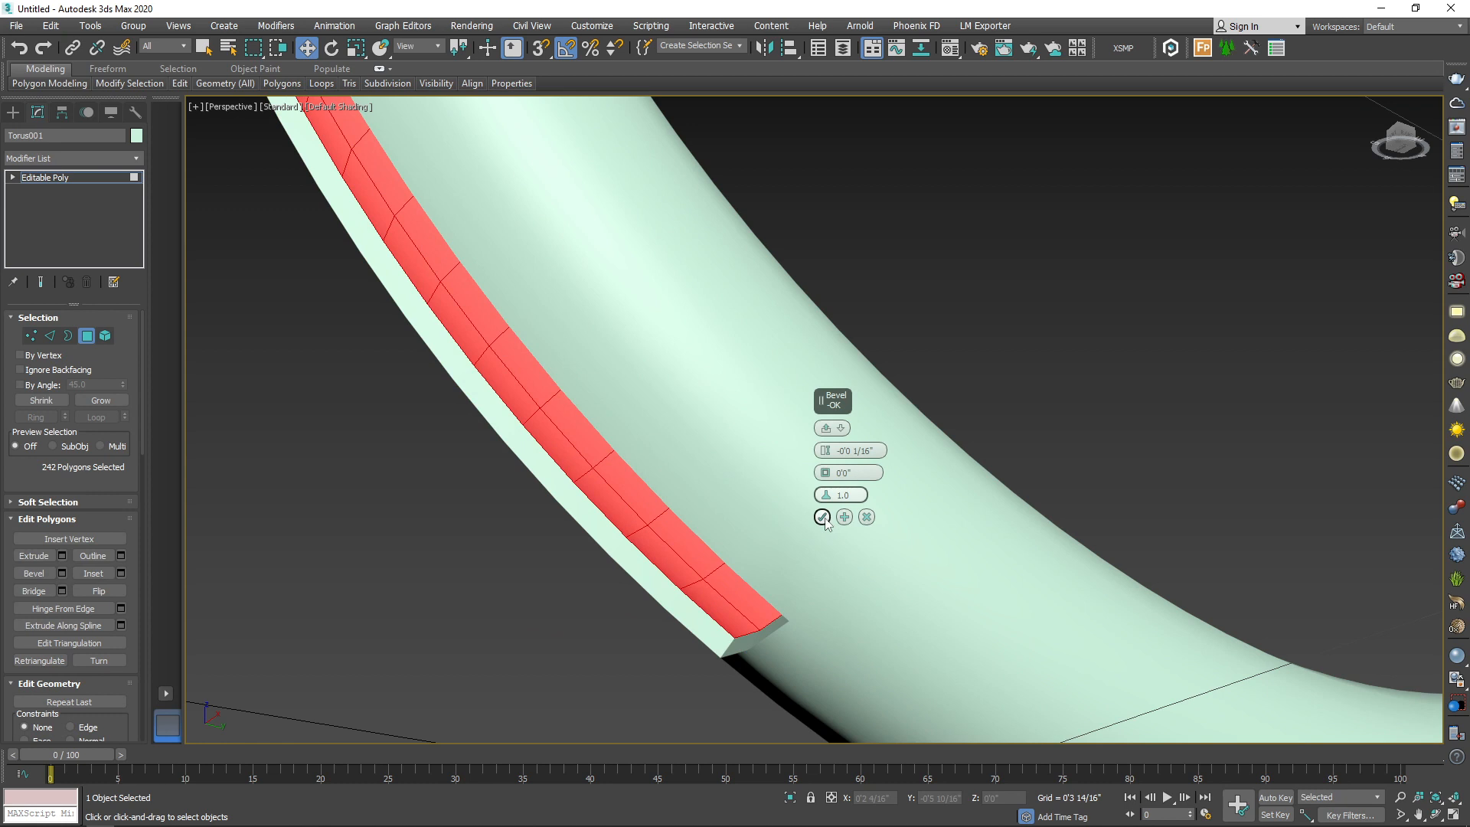
left_click(821, 517)
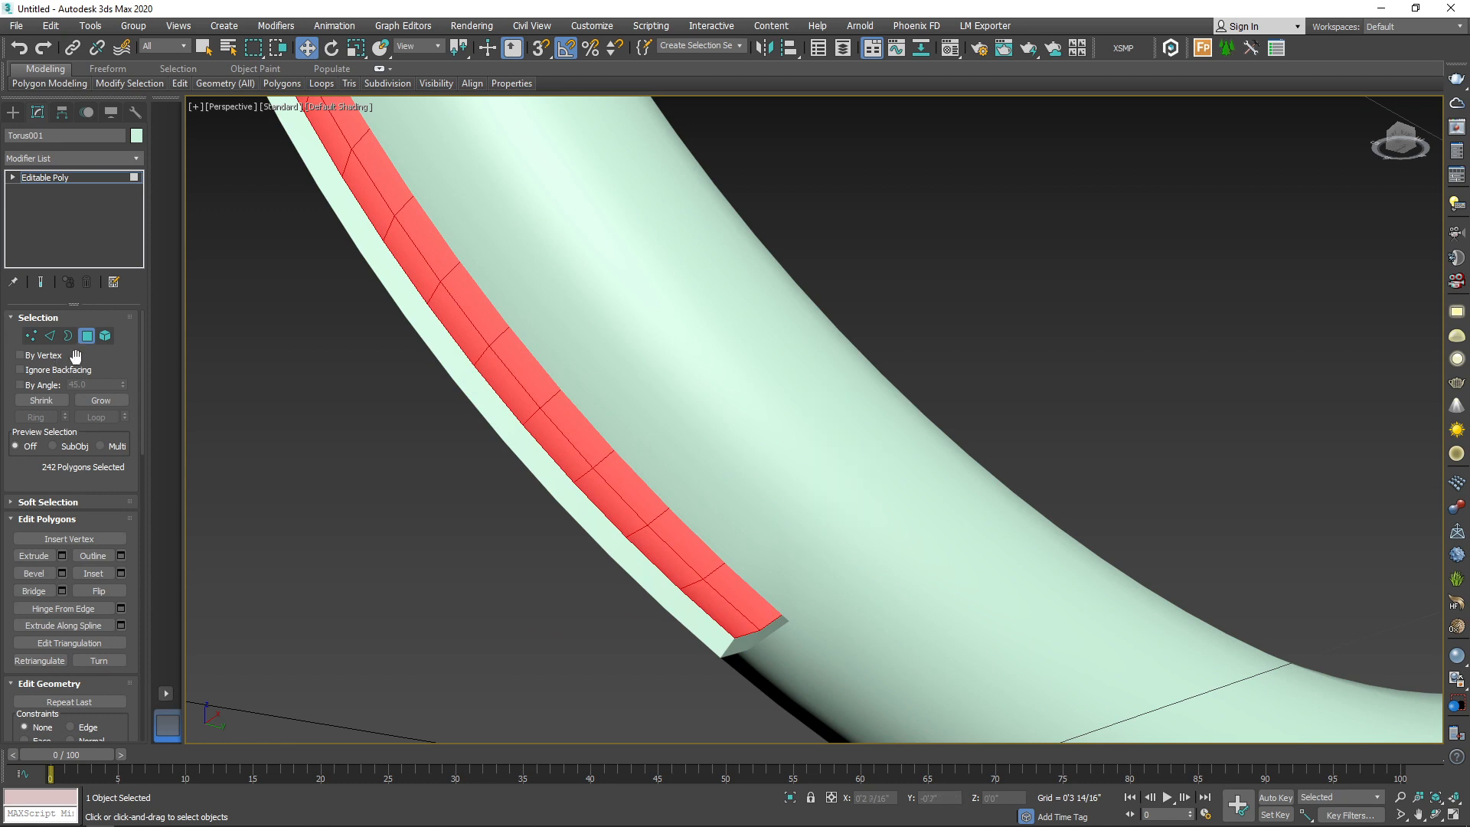
left_click(86, 336)
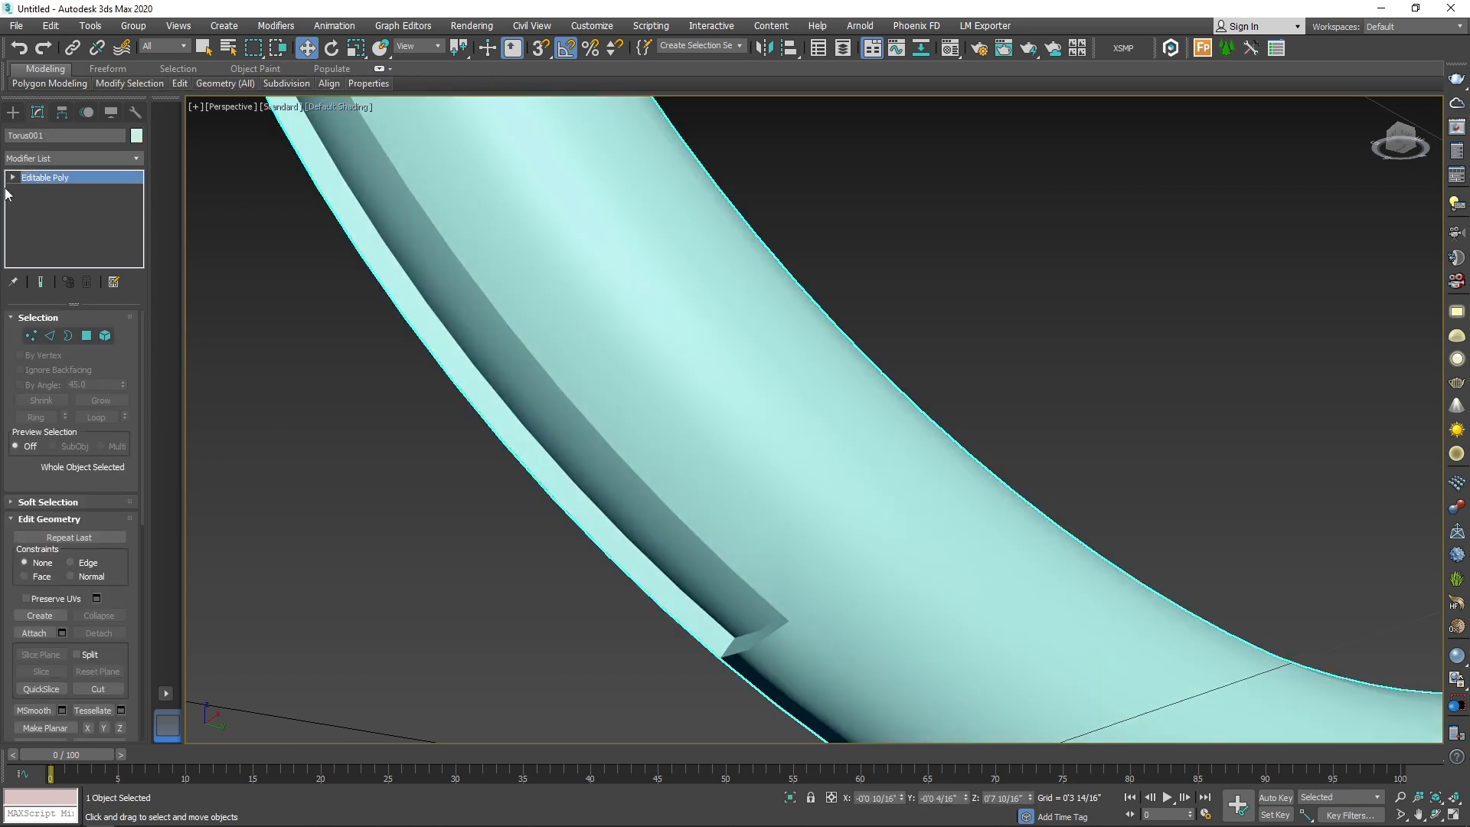
Step: Apply a TurboSmooth modifier to the ring band and prongs
left_click(58, 156)
key("t")
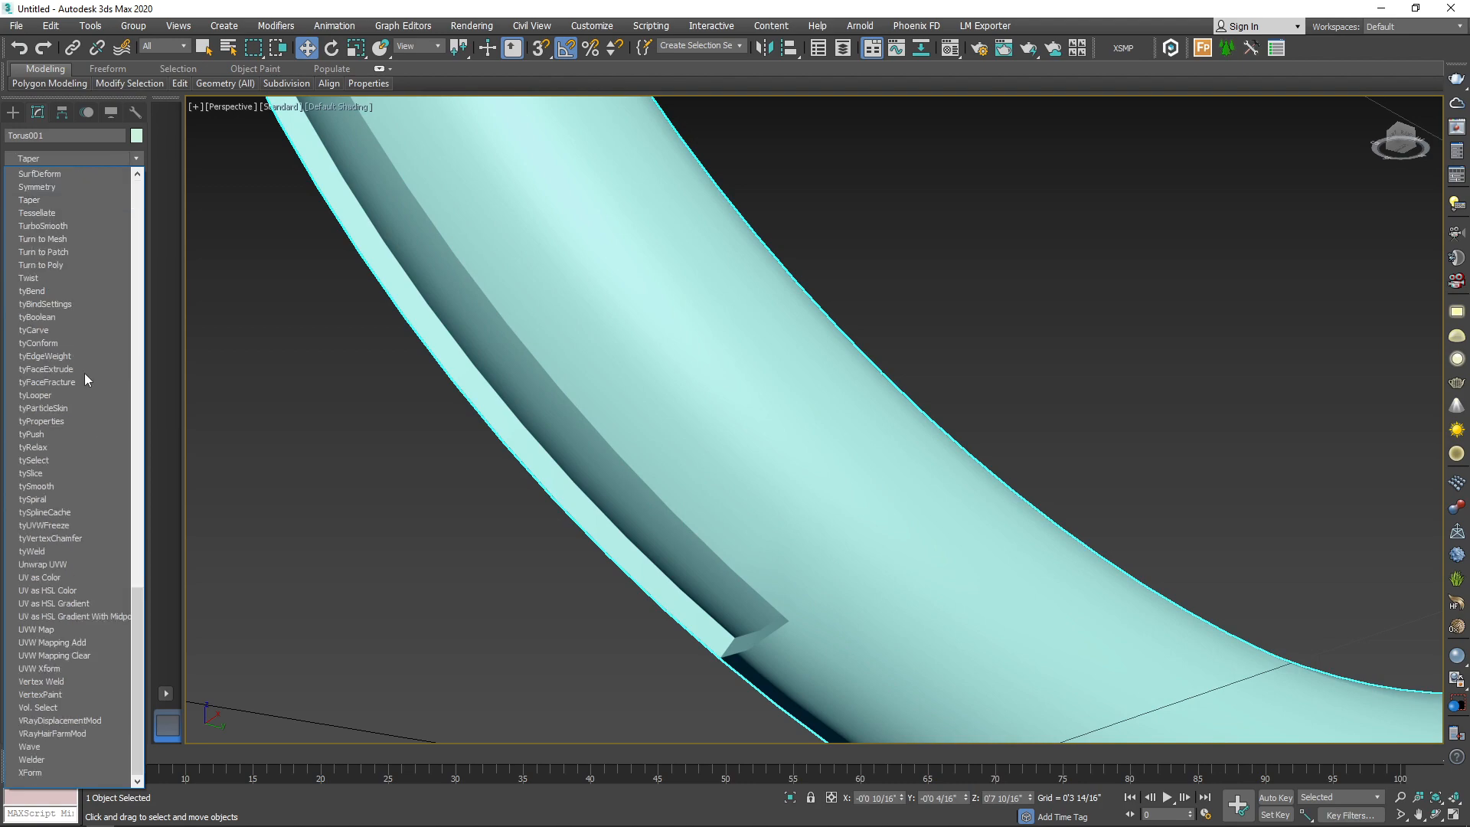
key("Return")
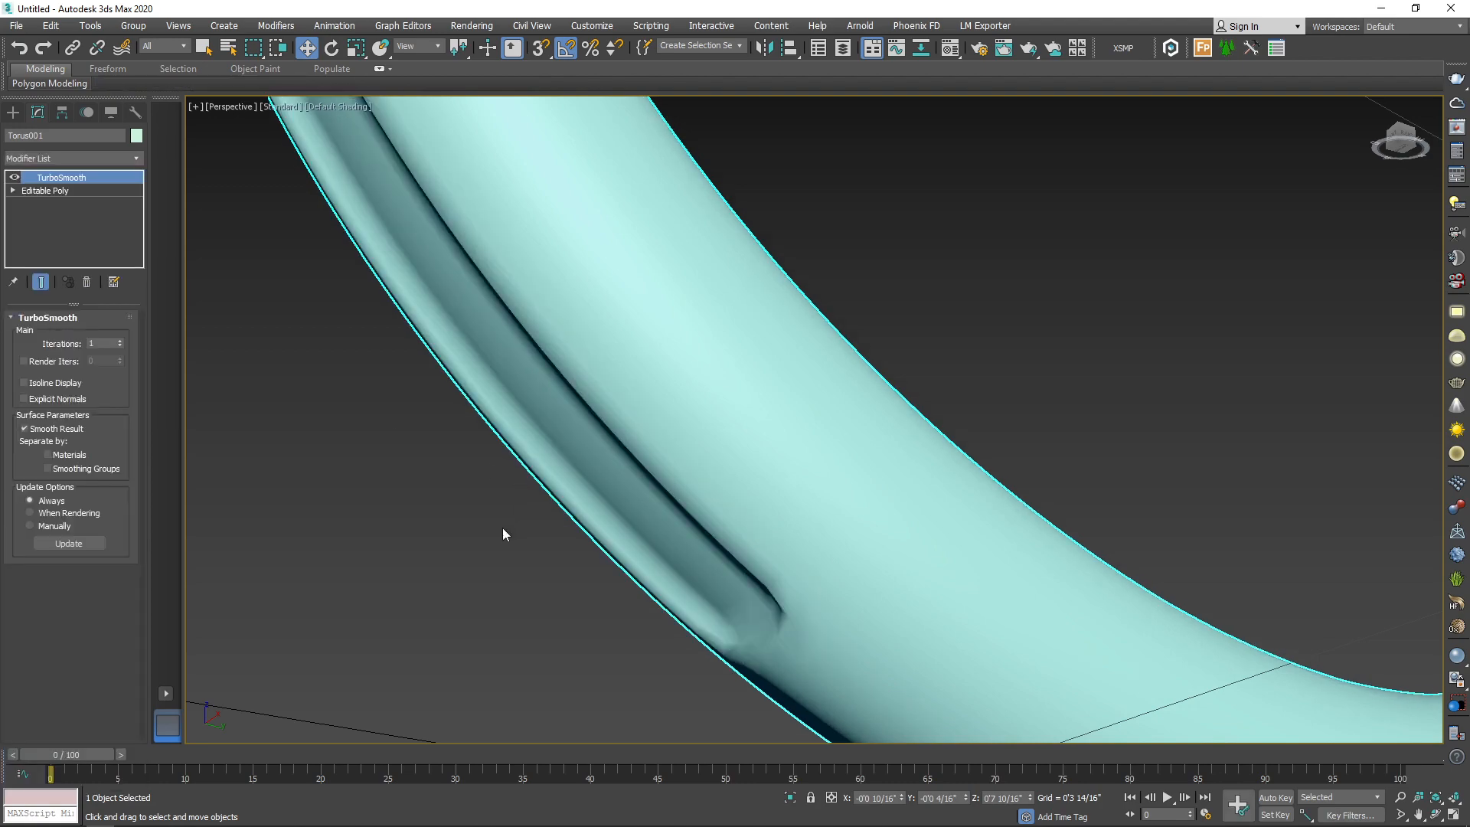
Step: Examine the smoothed band, groove and prongs from several angles, with and without the mesh edges displayed
key("F4")
scroll(616, 475, "down", 8)
mouse_move(590, 380)
middle_mouse_down("alt")
mouse_move(653, 398)
mouse_move(670, 363)
middle_mouse_up("alt")
middle_click_drag(670, 364, 581, 531)
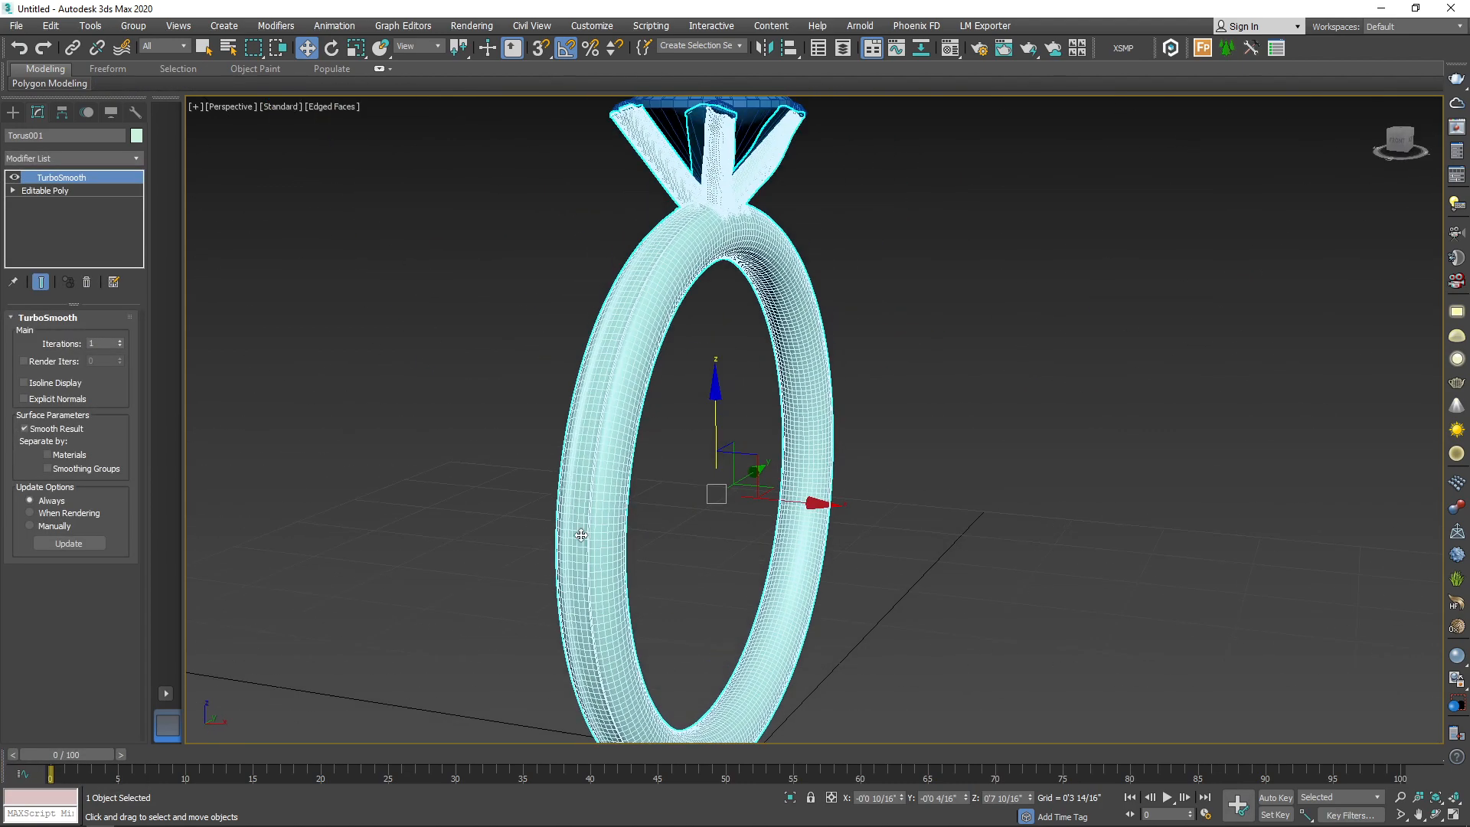
key("F4")
mouse_move(677, 379)
middle_mouse_down("alt")
mouse_move(730, 321)
mouse_move(745, 423)
mouse_move(700, 398)
mouse_move(640, 409)
middle_mouse_up("alt")
scroll(640, 409, "up", 8)
scroll(635, 259, "down", 10)
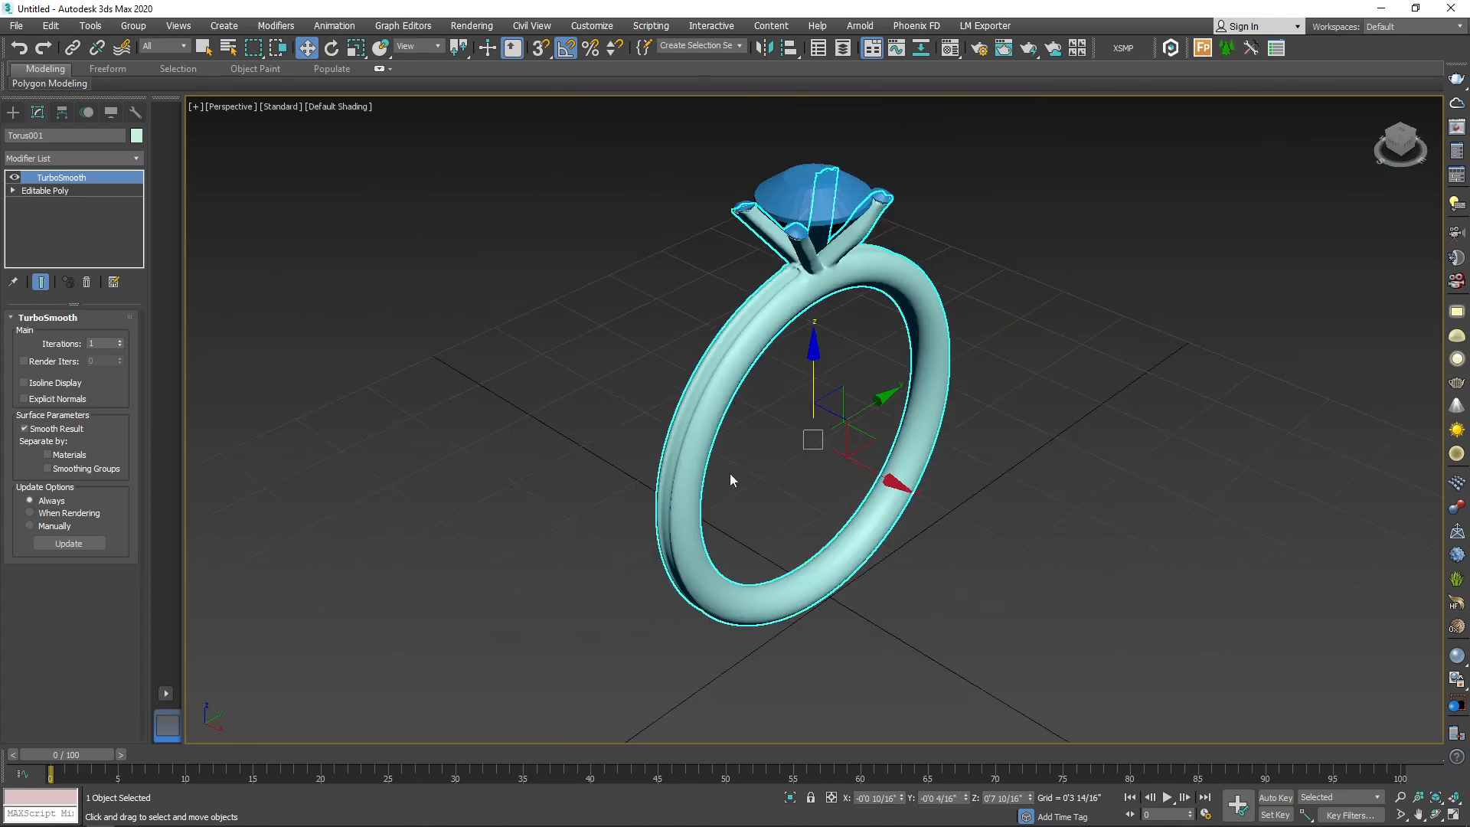
left_click(728, 473)
Step: Select all the ring objects and assign them the turquoise VRay material, Material #1
middle_click_drag(728, 473, 804, 271, "alt")
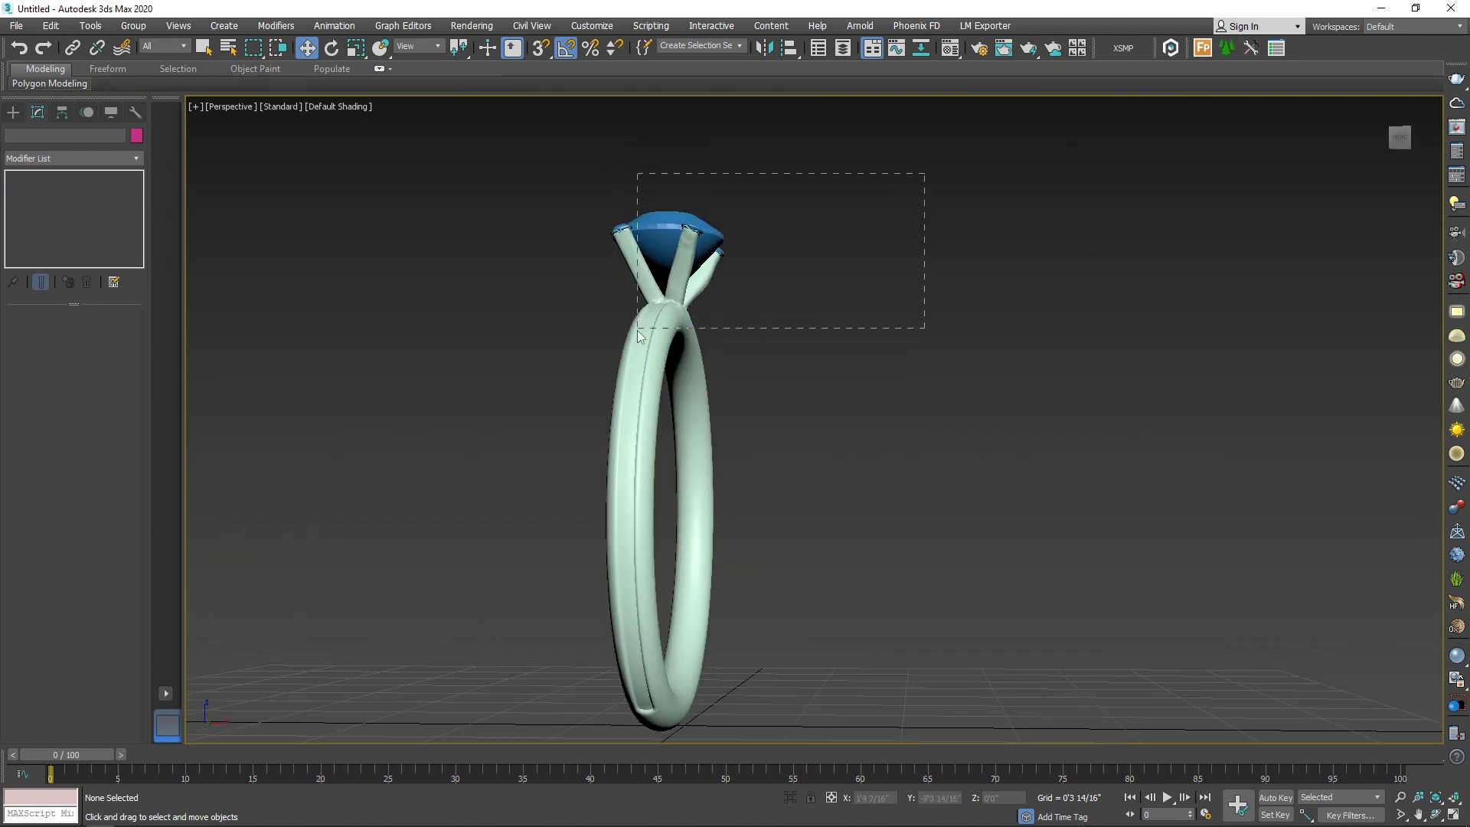
left_click_drag(490, 606, 491, 605)
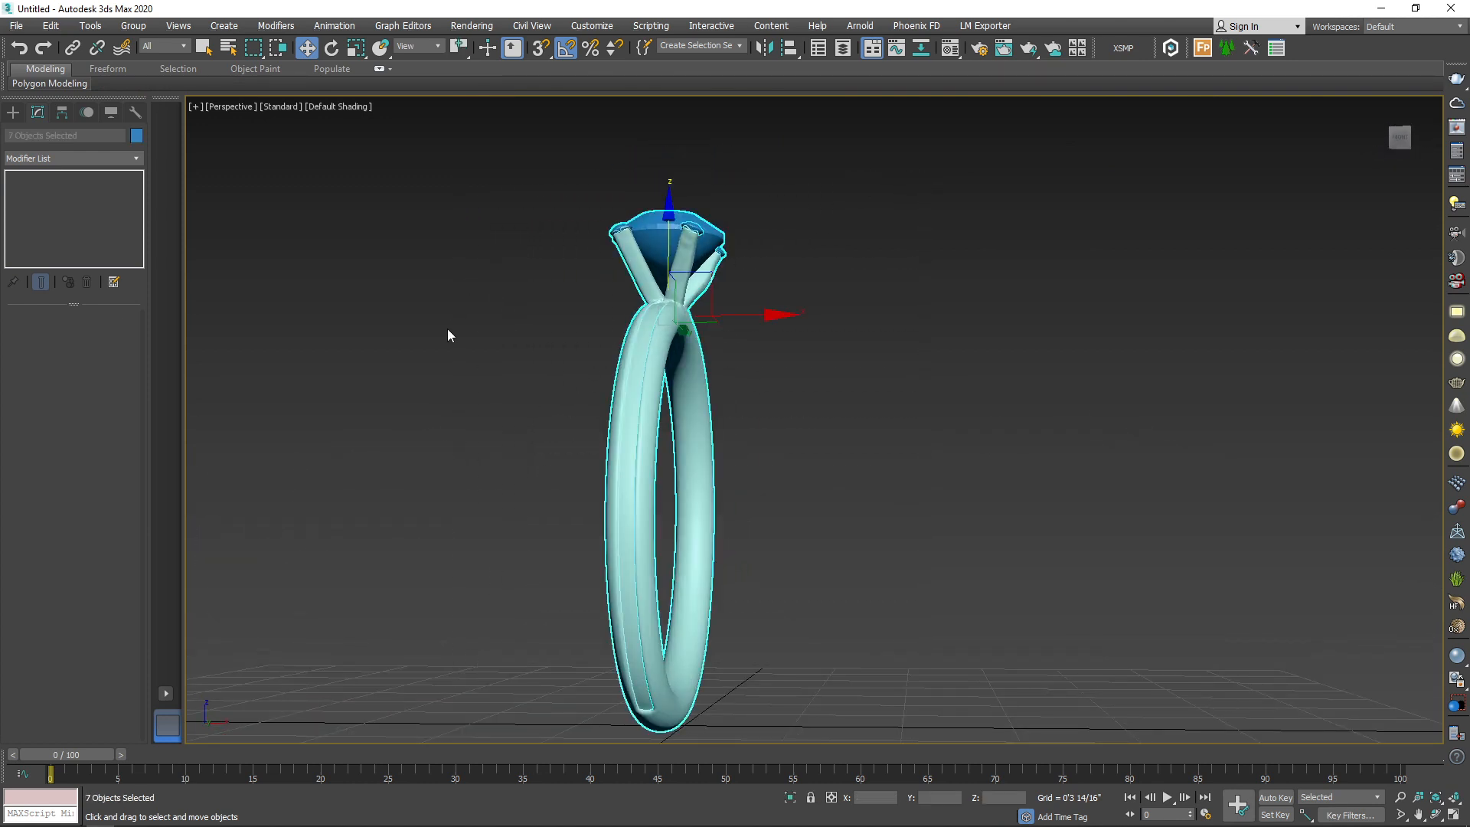
key("m")
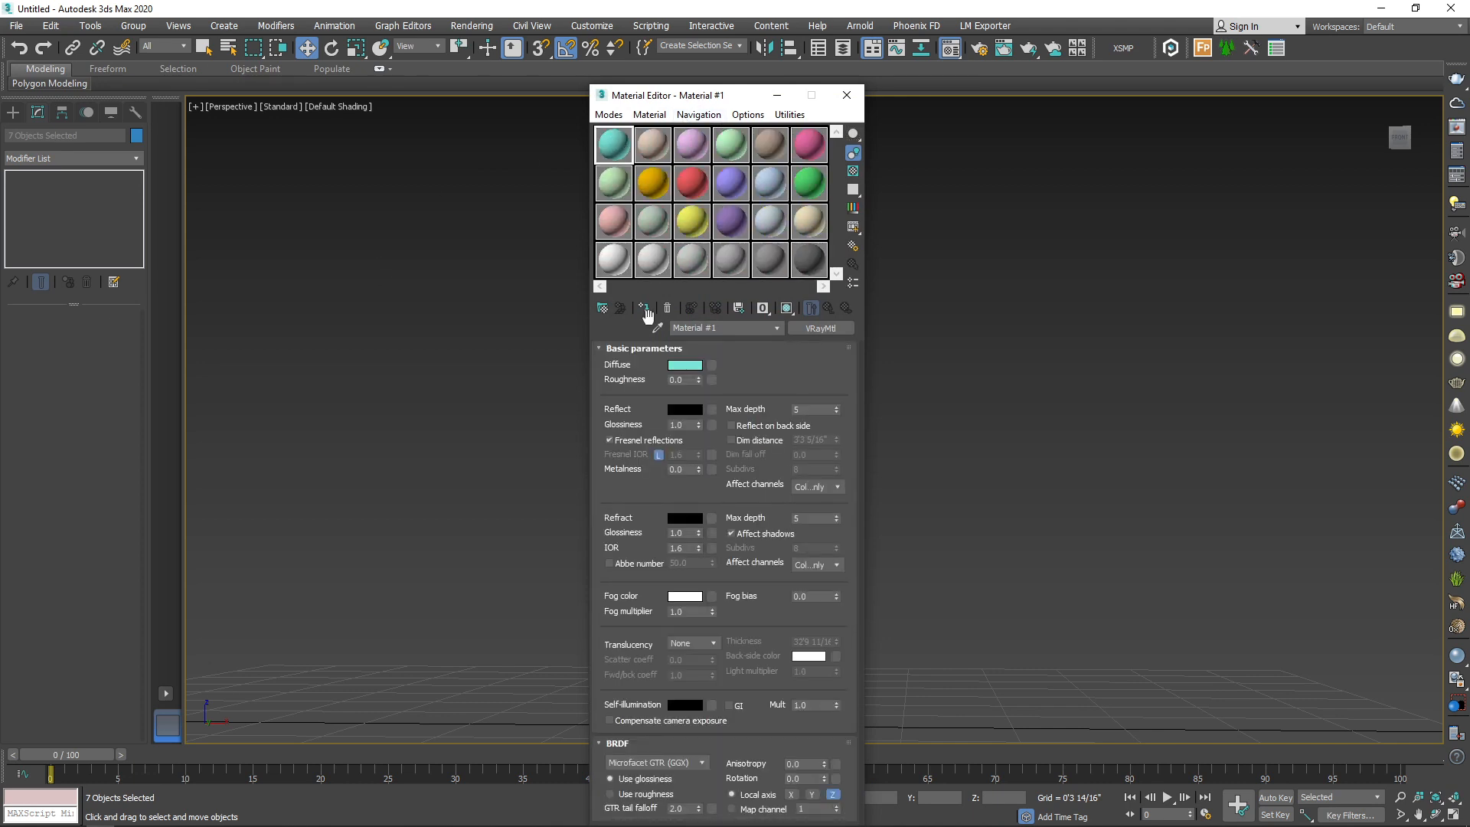
left_click_drag(699, 101, 1040, 148)
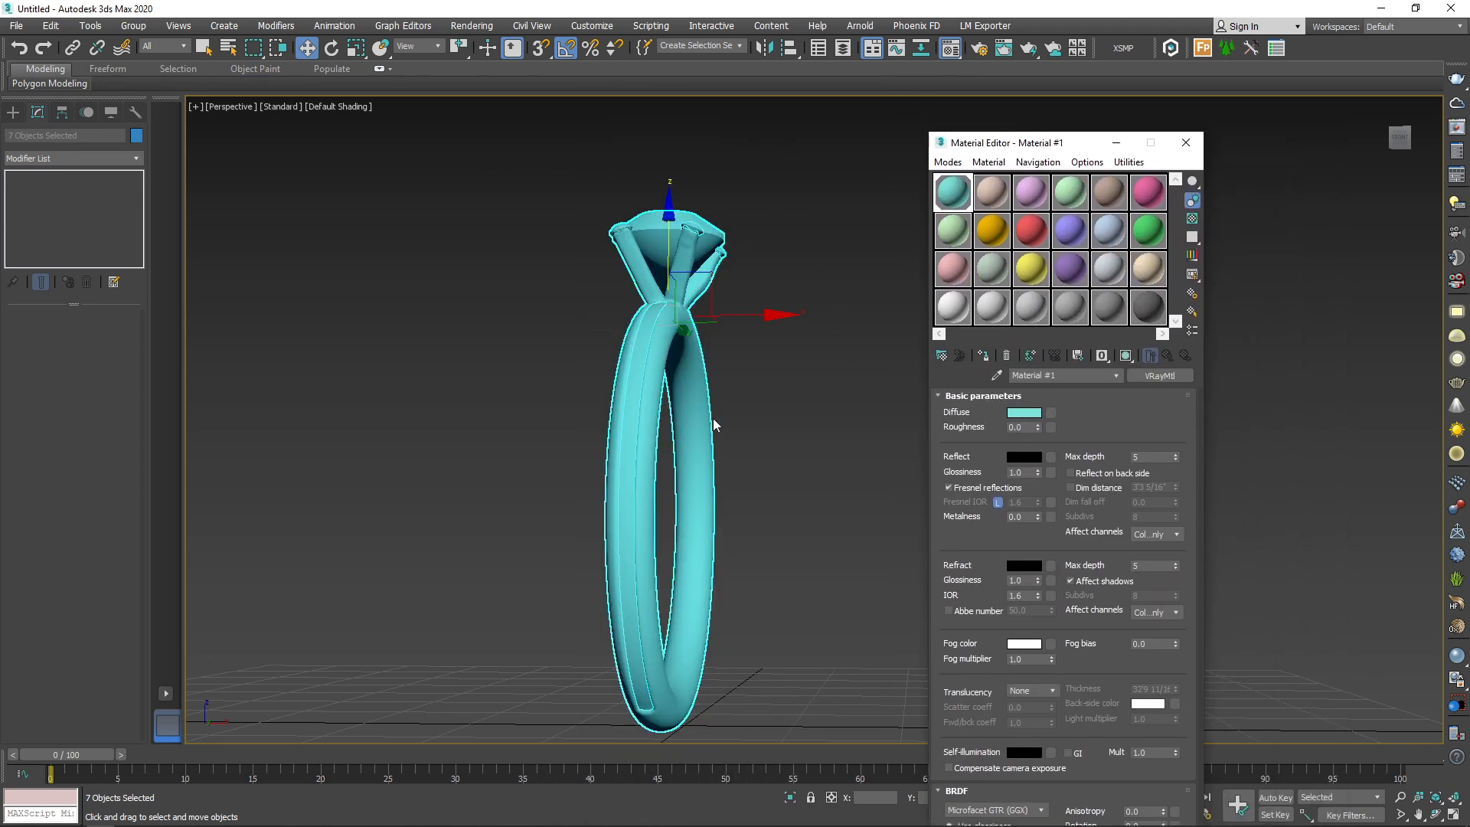
middle_click_drag(765, 367, 805, 430, "alt")
left_click(805, 430)
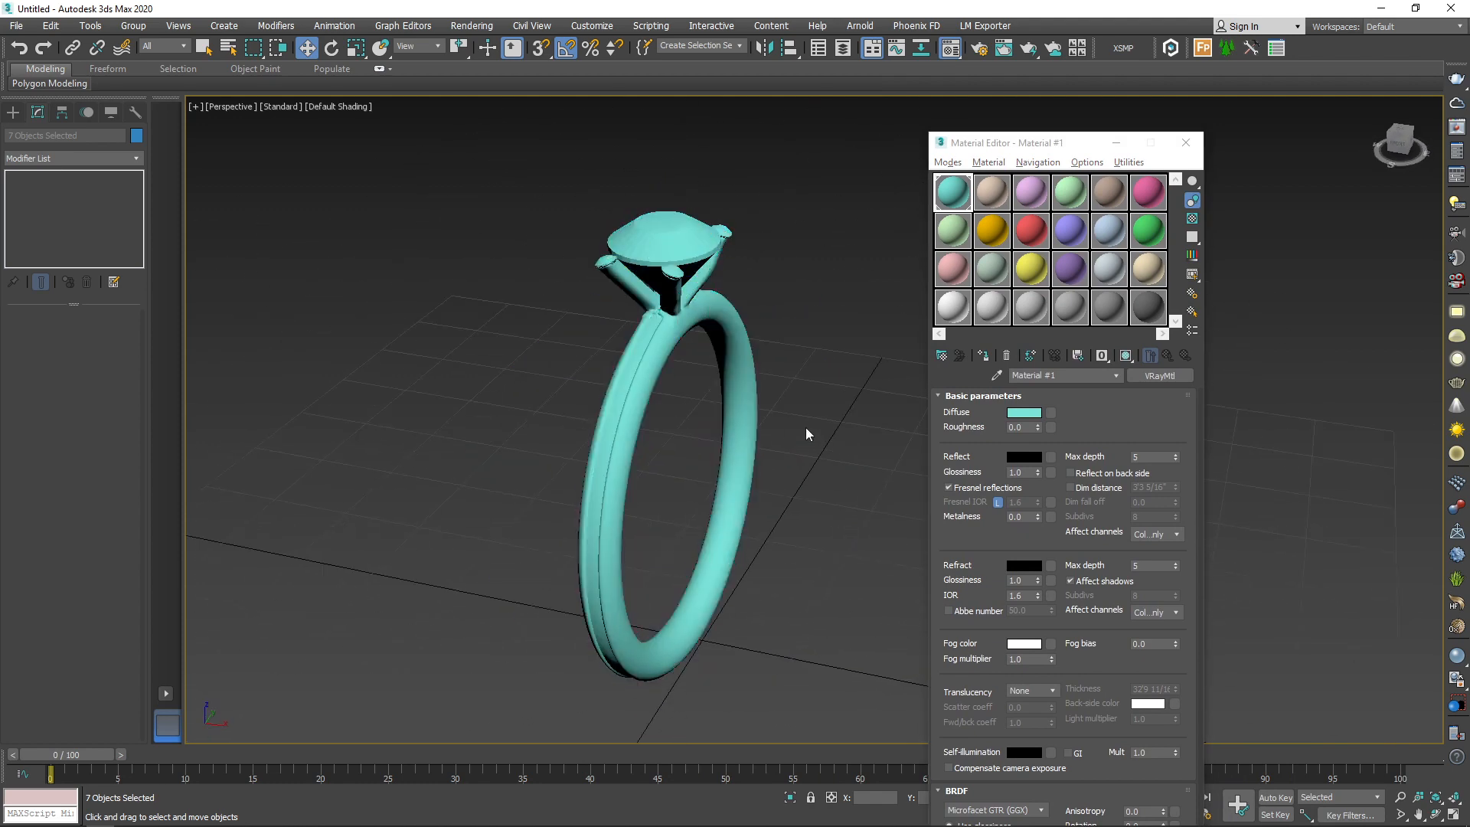
Step: Assign the beige Material #2 to the inlay strip running along the band's groove
left_click(651, 335)
left_click(992, 195)
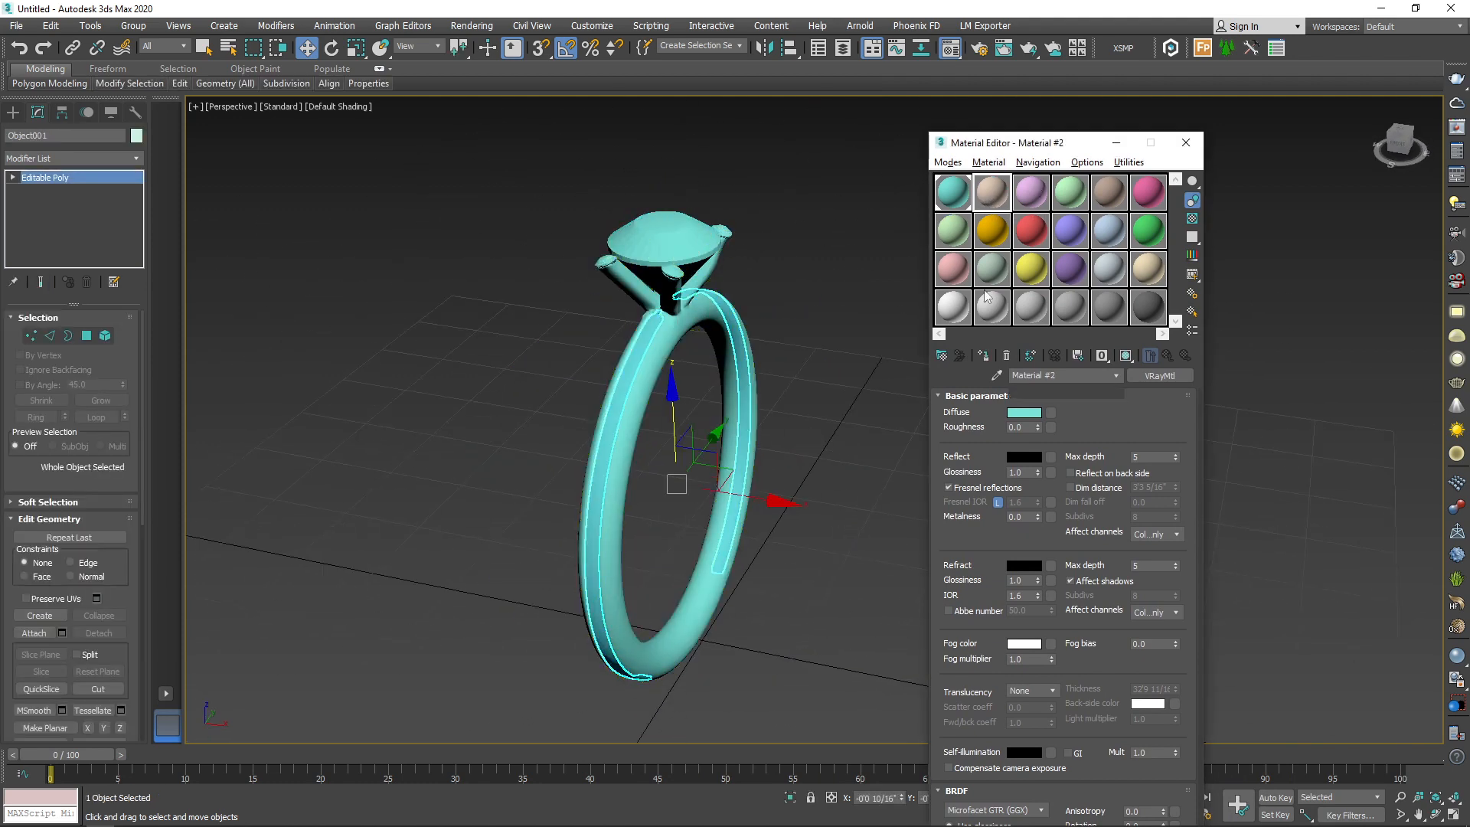
left_click(980, 353)
Step: Select only the main gem and the four small prong gems, assign them the pink Material #3, and close the material editor
left_click_drag(796, 174, 548, 370)
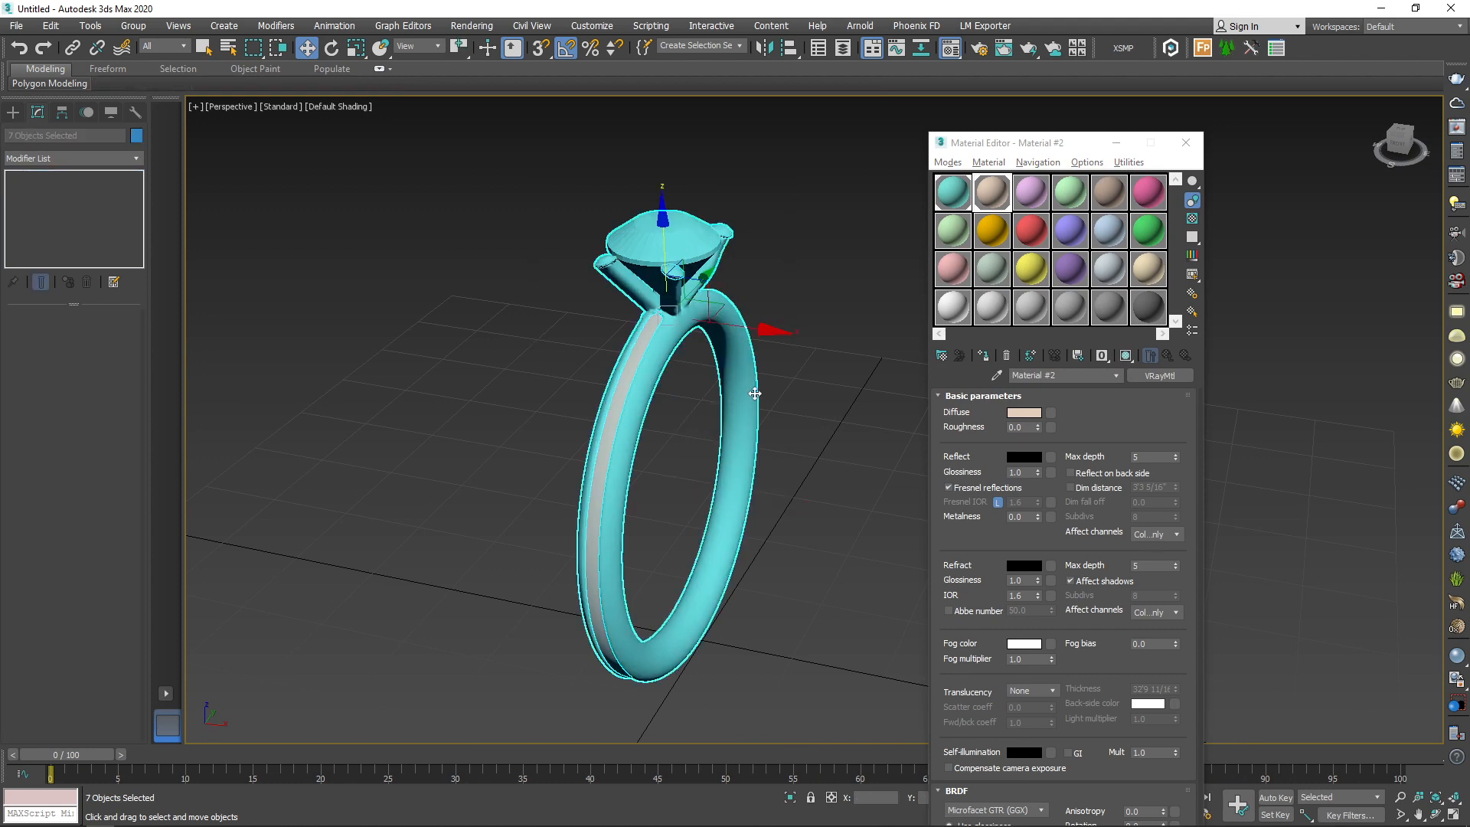
left_click_drag(464, 468, 464, 467, "alt")
left_click(1026, 204)
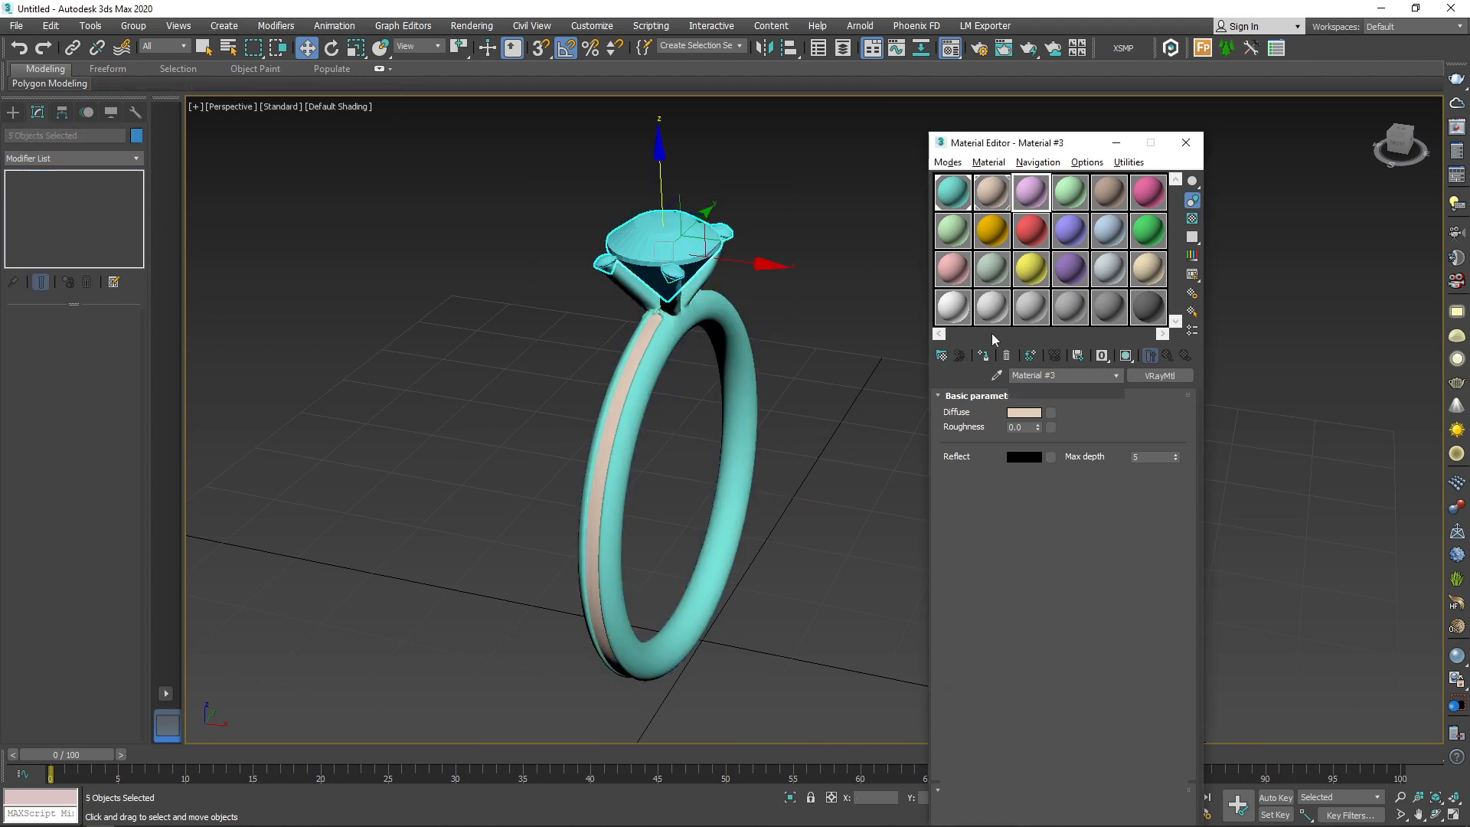
left_click(983, 355)
left_click(792, 275)
middle_click_drag(790, 274, 532, 246, "alt")
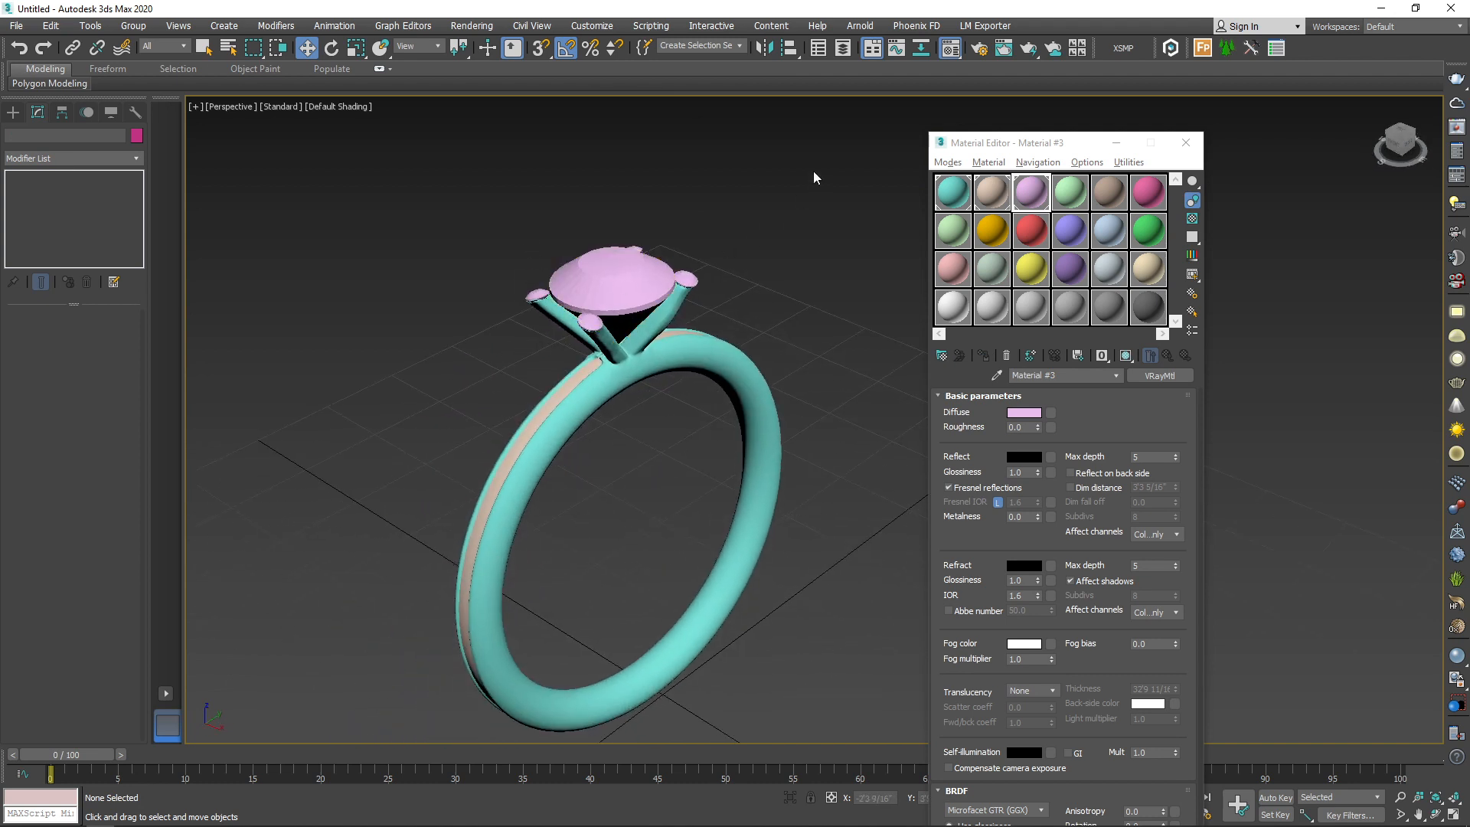
left_click(1185, 144)
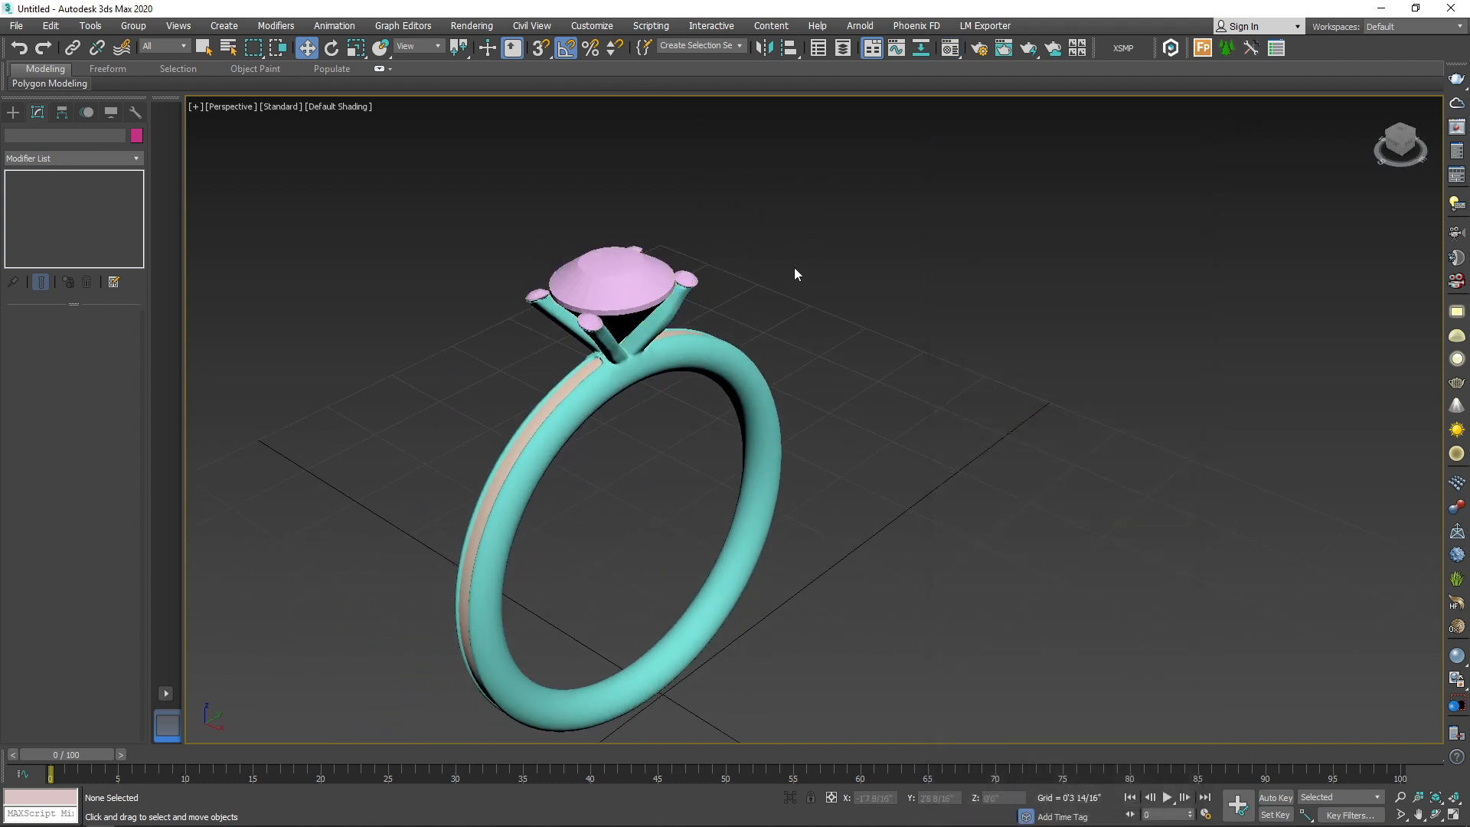
Step: Export the whole scene as an OBJ file named Ring, keeping the offered export options
middle_click_drag(793, 268, 947, 220)
left_click(17, 27)
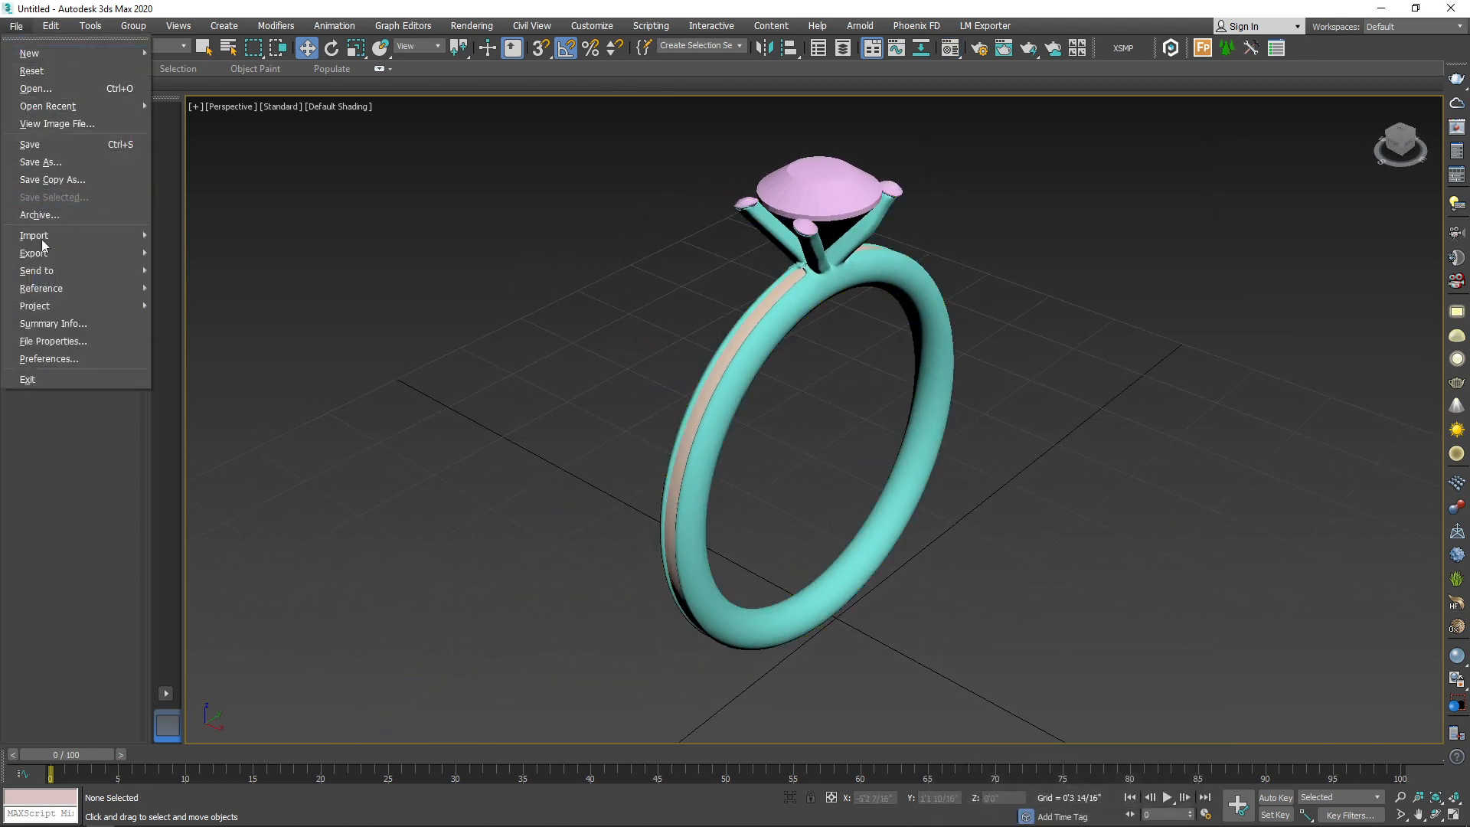
mouse_move(121, 264)
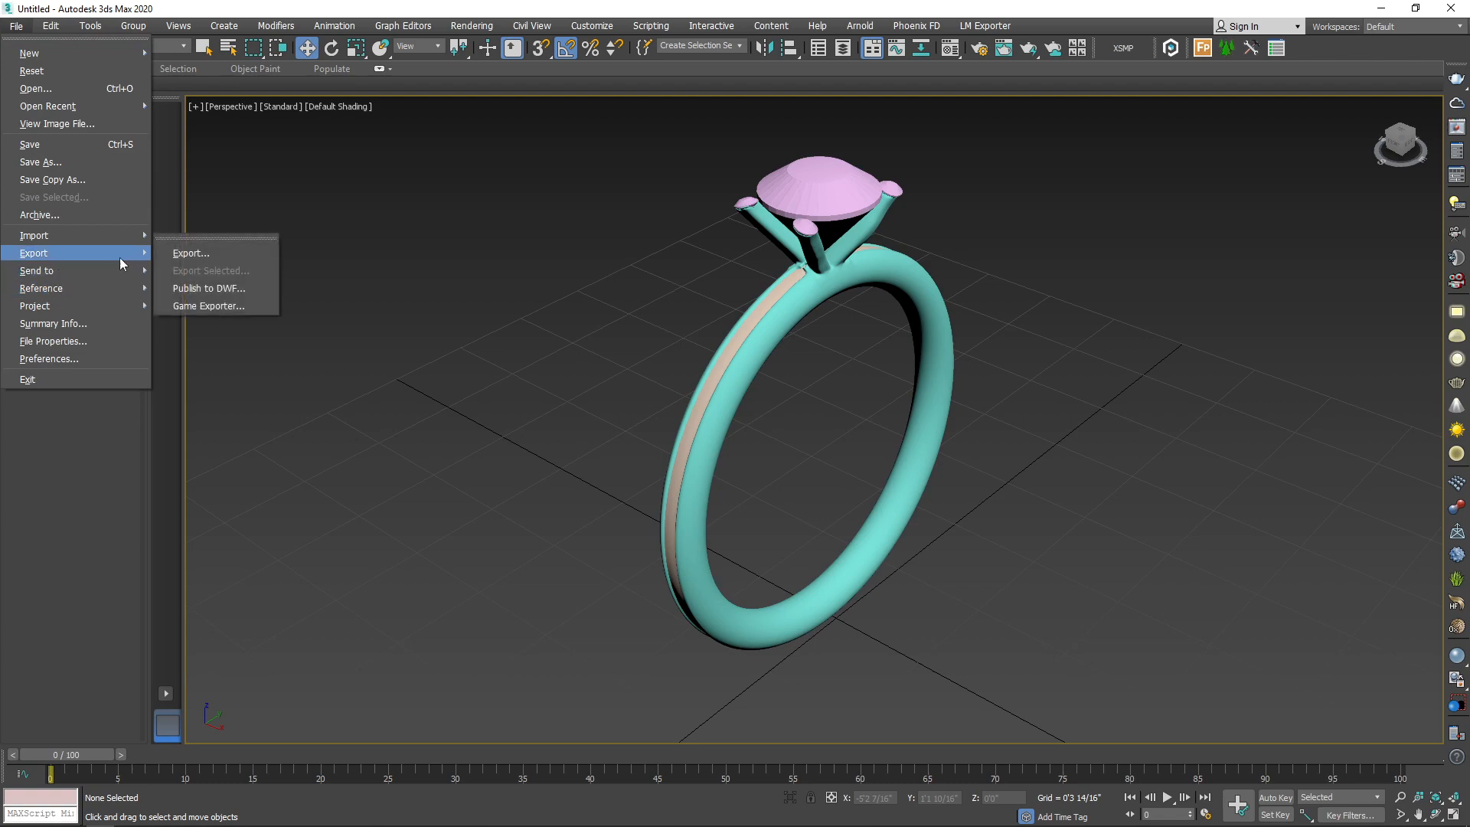
left_click(216, 255)
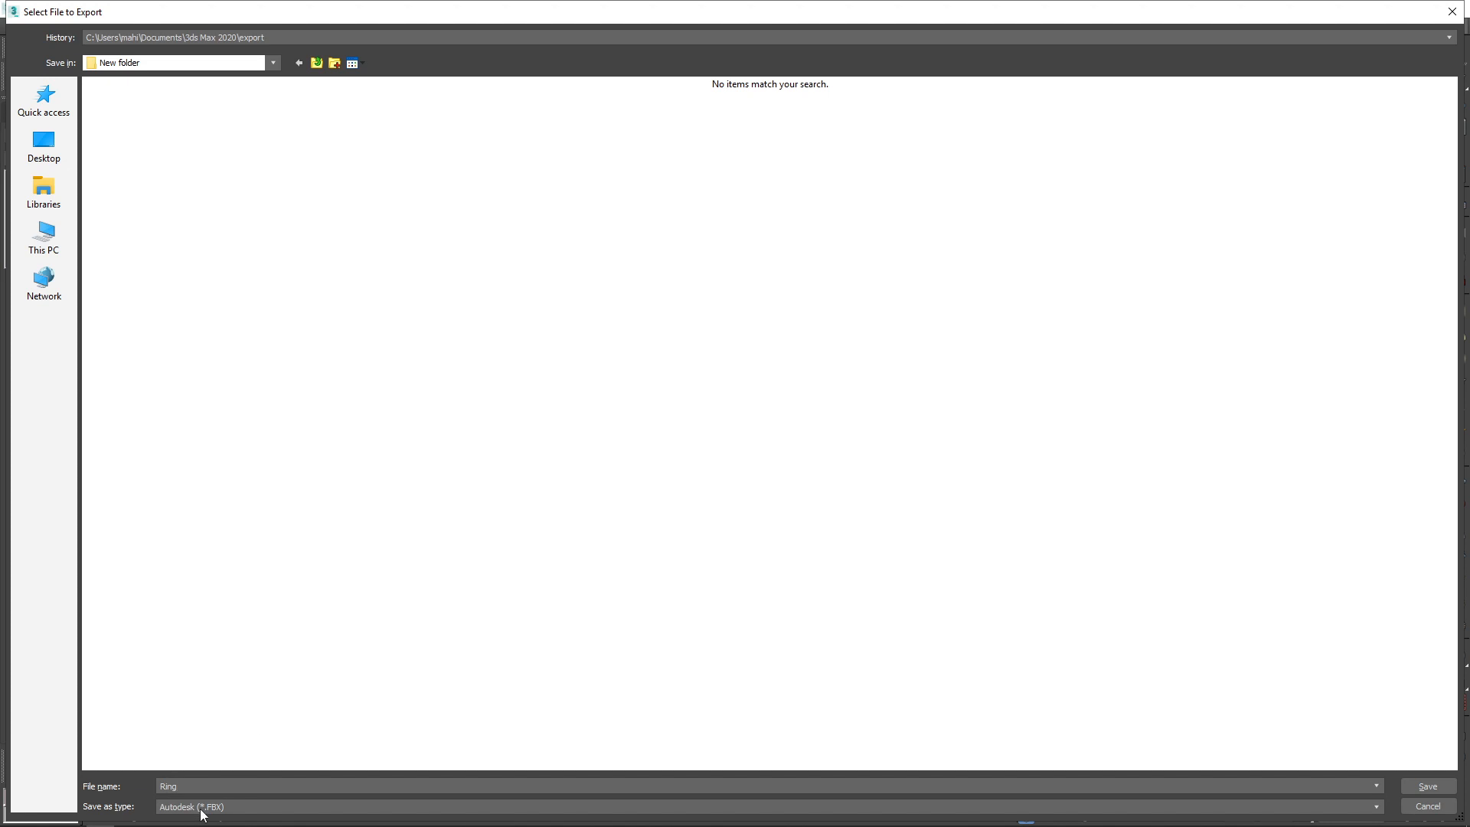
left_click(202, 808)
left_click(241, 734)
left_click(1429, 787)
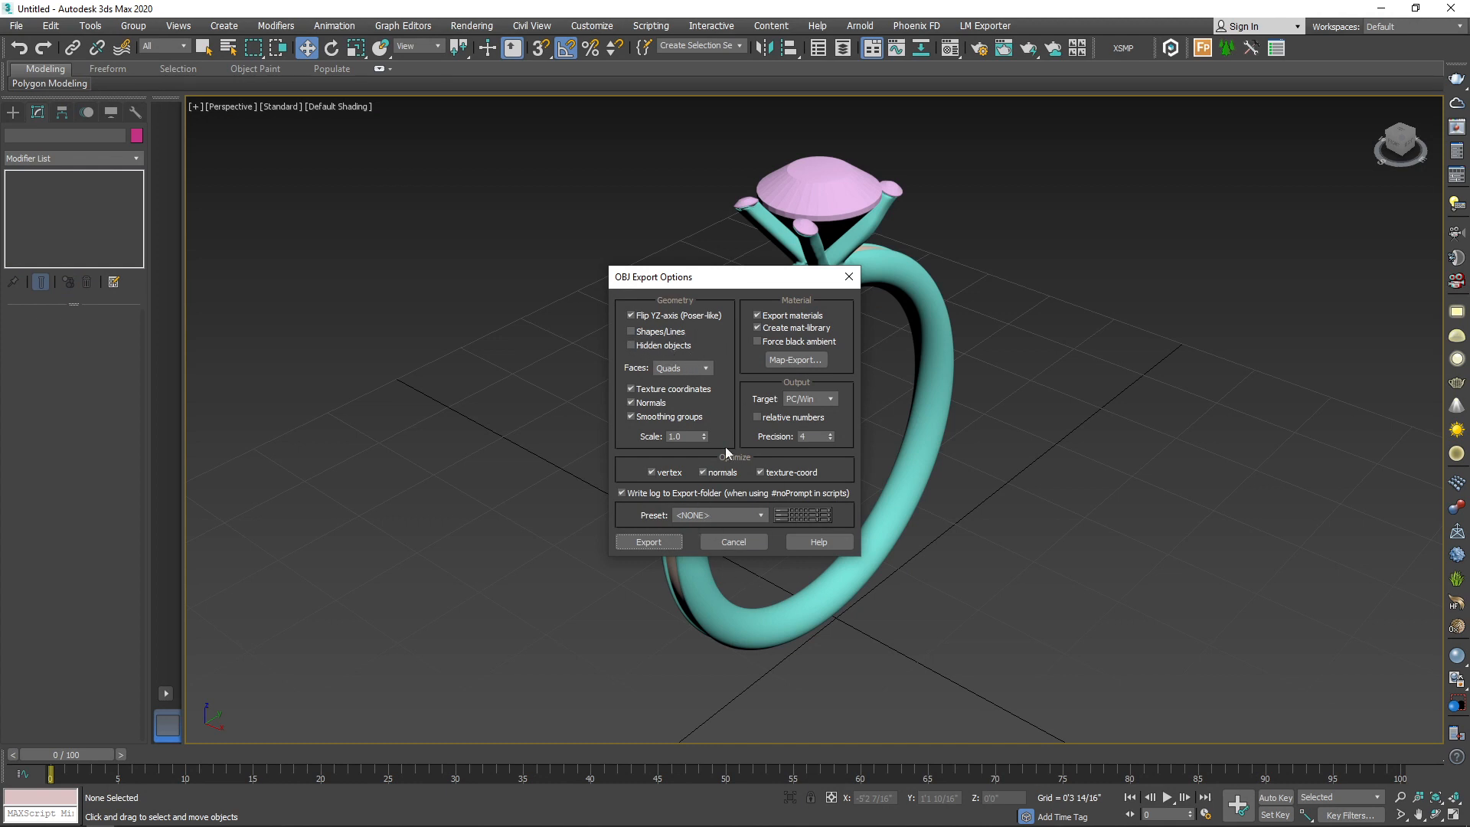
left_click(656, 540)
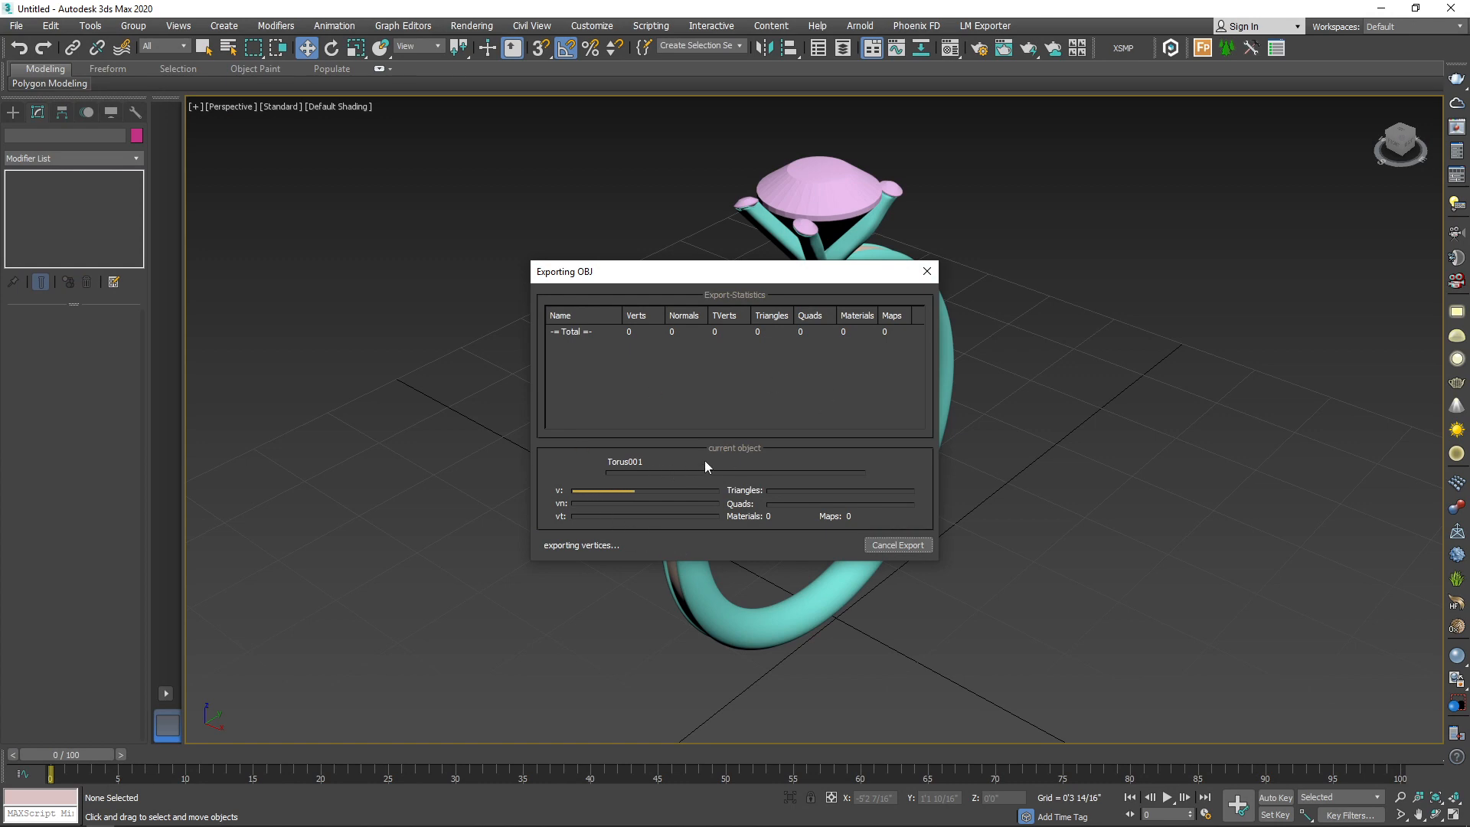
left_click(894, 545)
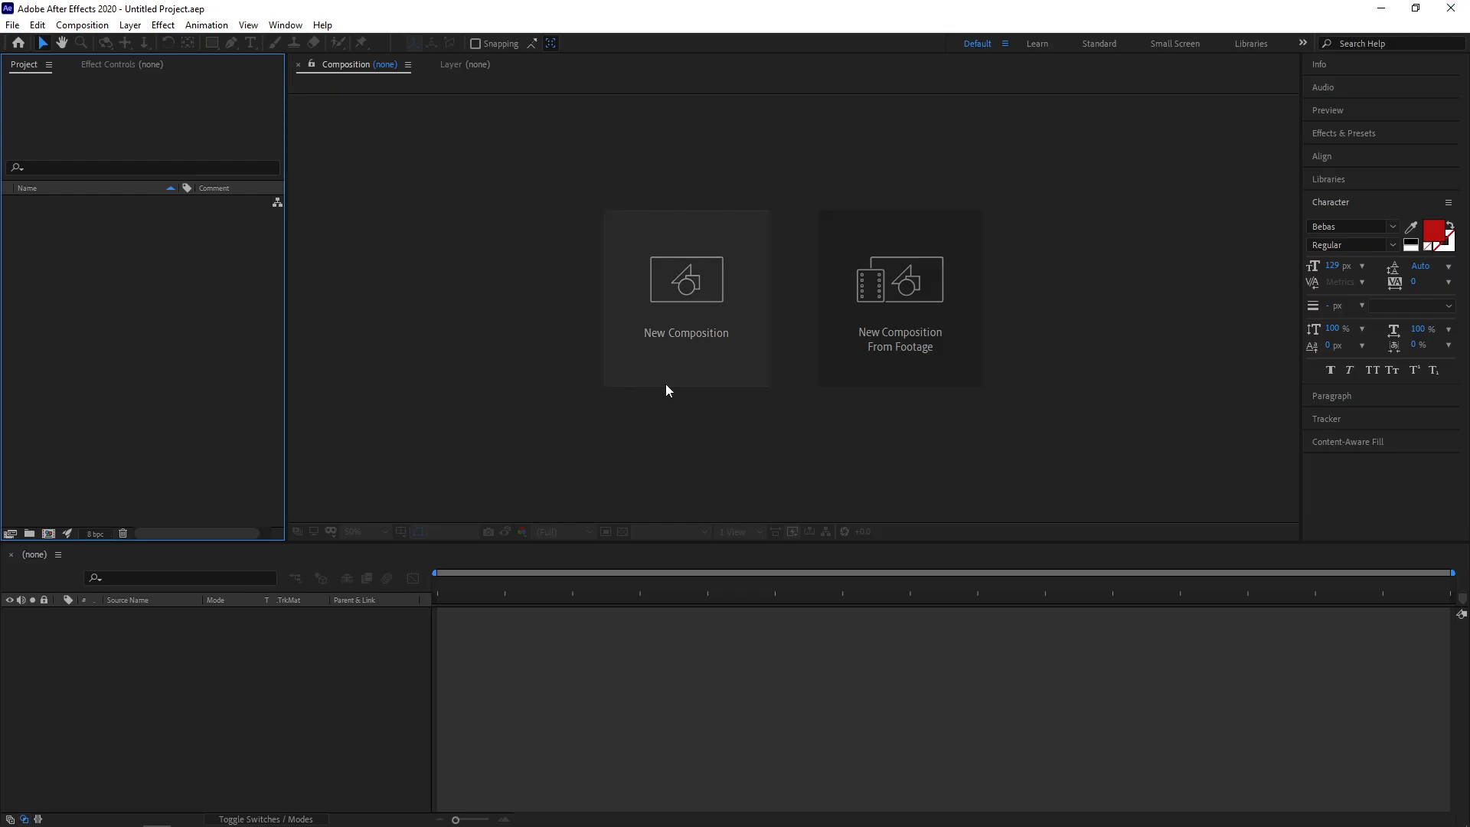
Step: In After Effects, create a composition named Ring at 1920 x 1080, 30 frames per second, with a 4-second duration
left_click(88, 703)
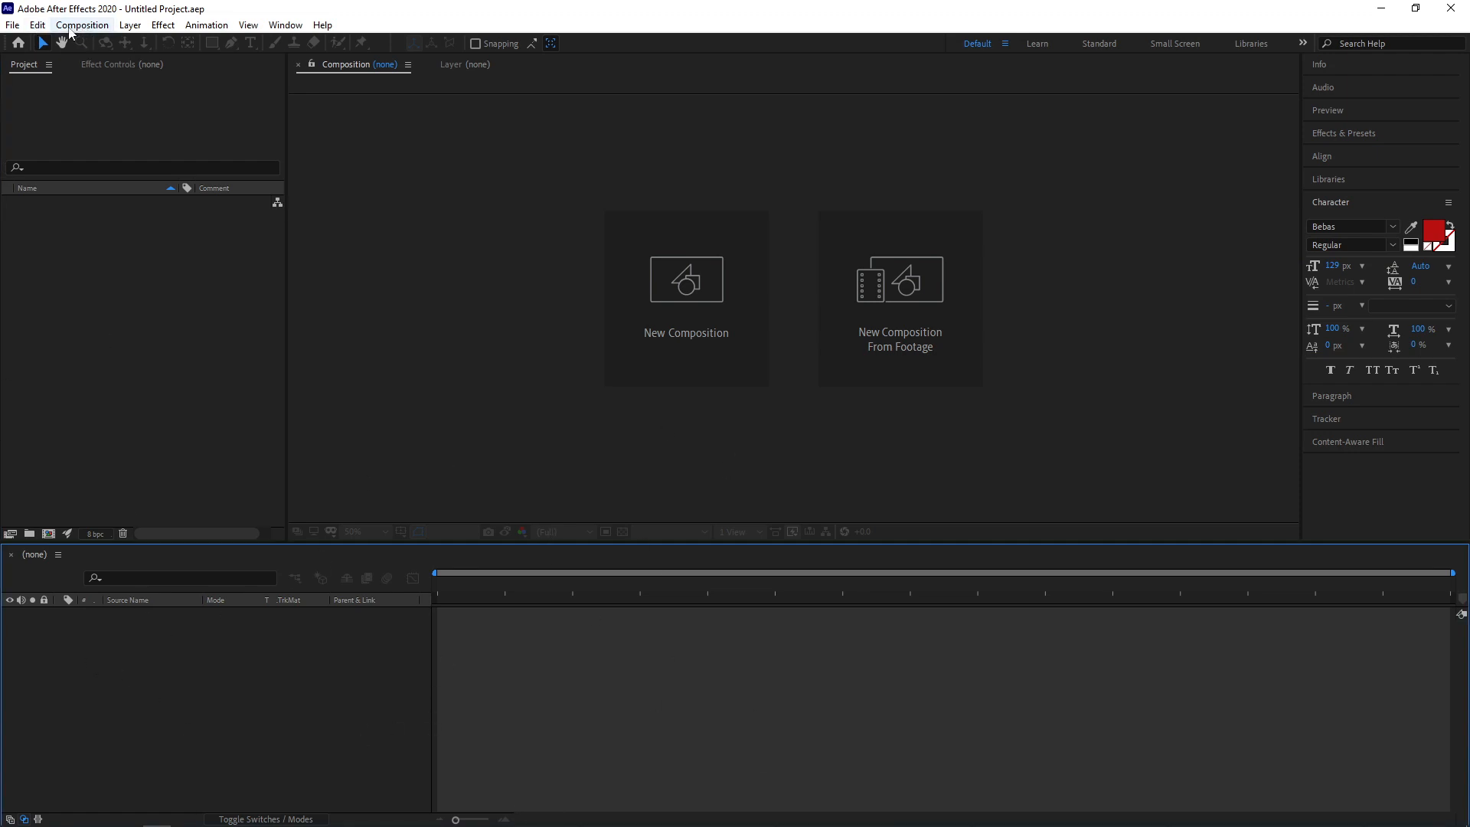
left_click(77, 27)
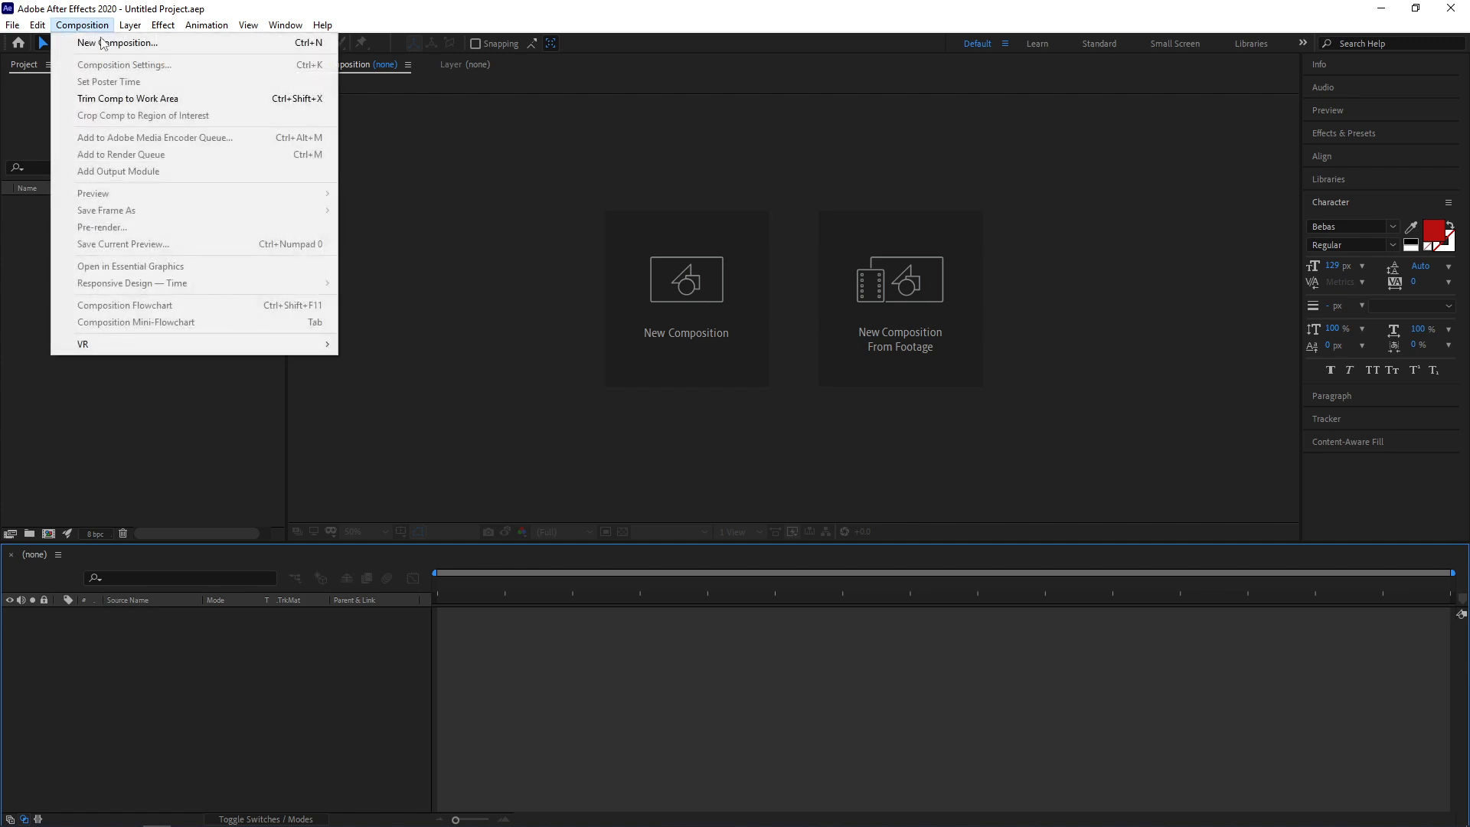
left_click(117, 43)
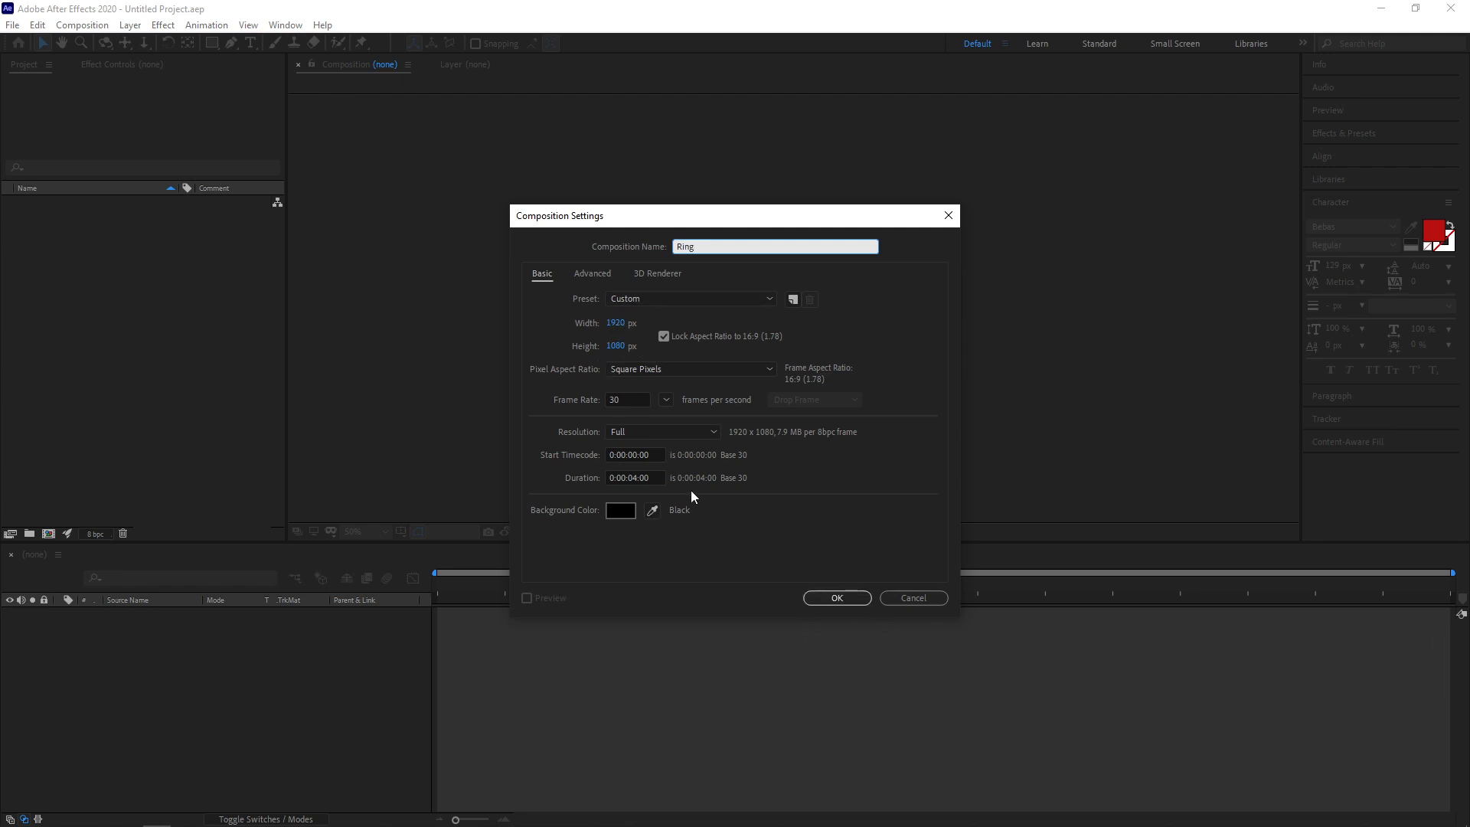
left_click(842, 597)
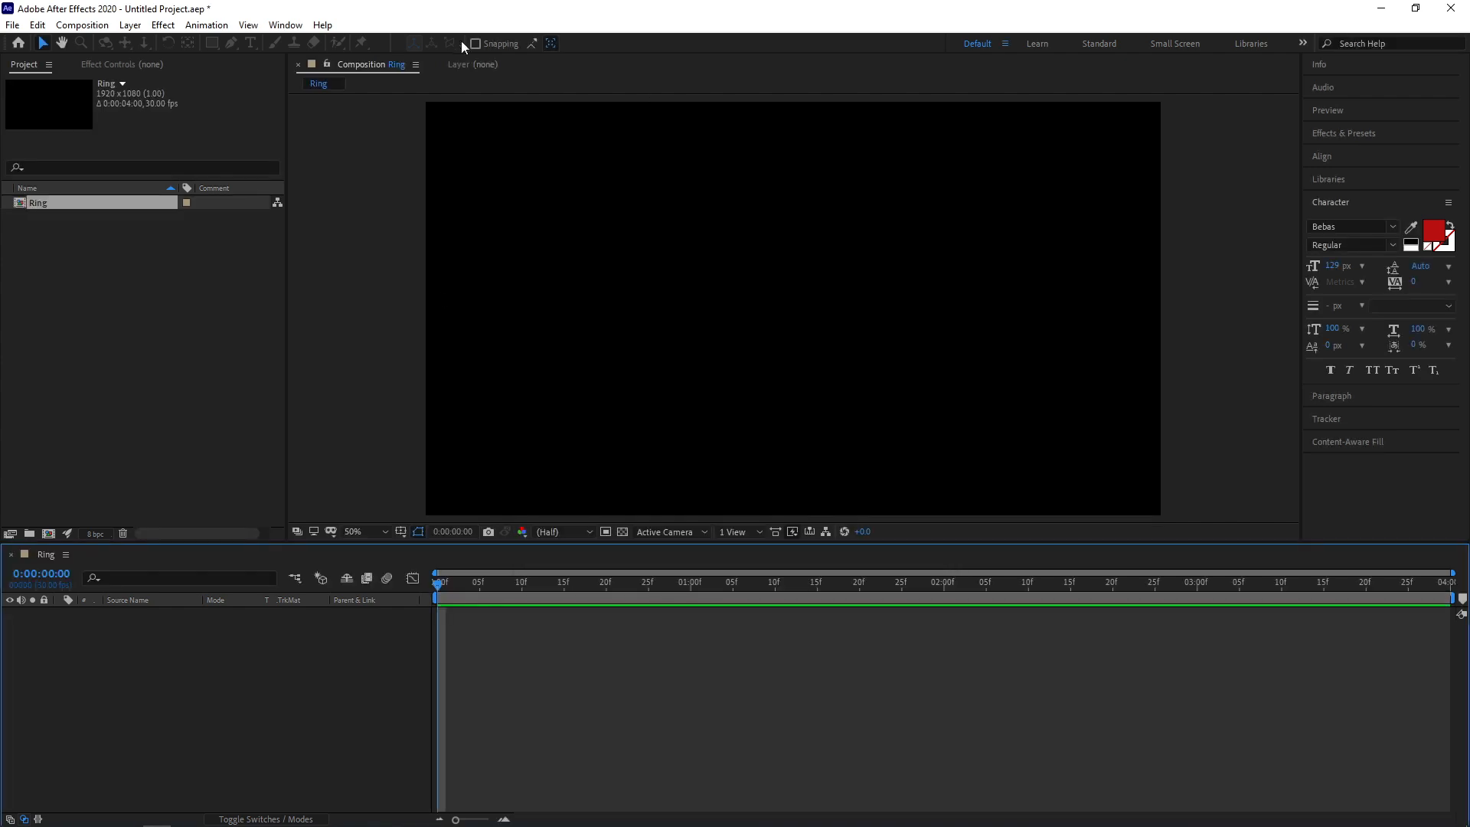
Step: Add a new black solid layer named 3D model to the Ring composition
right_click(176, 630)
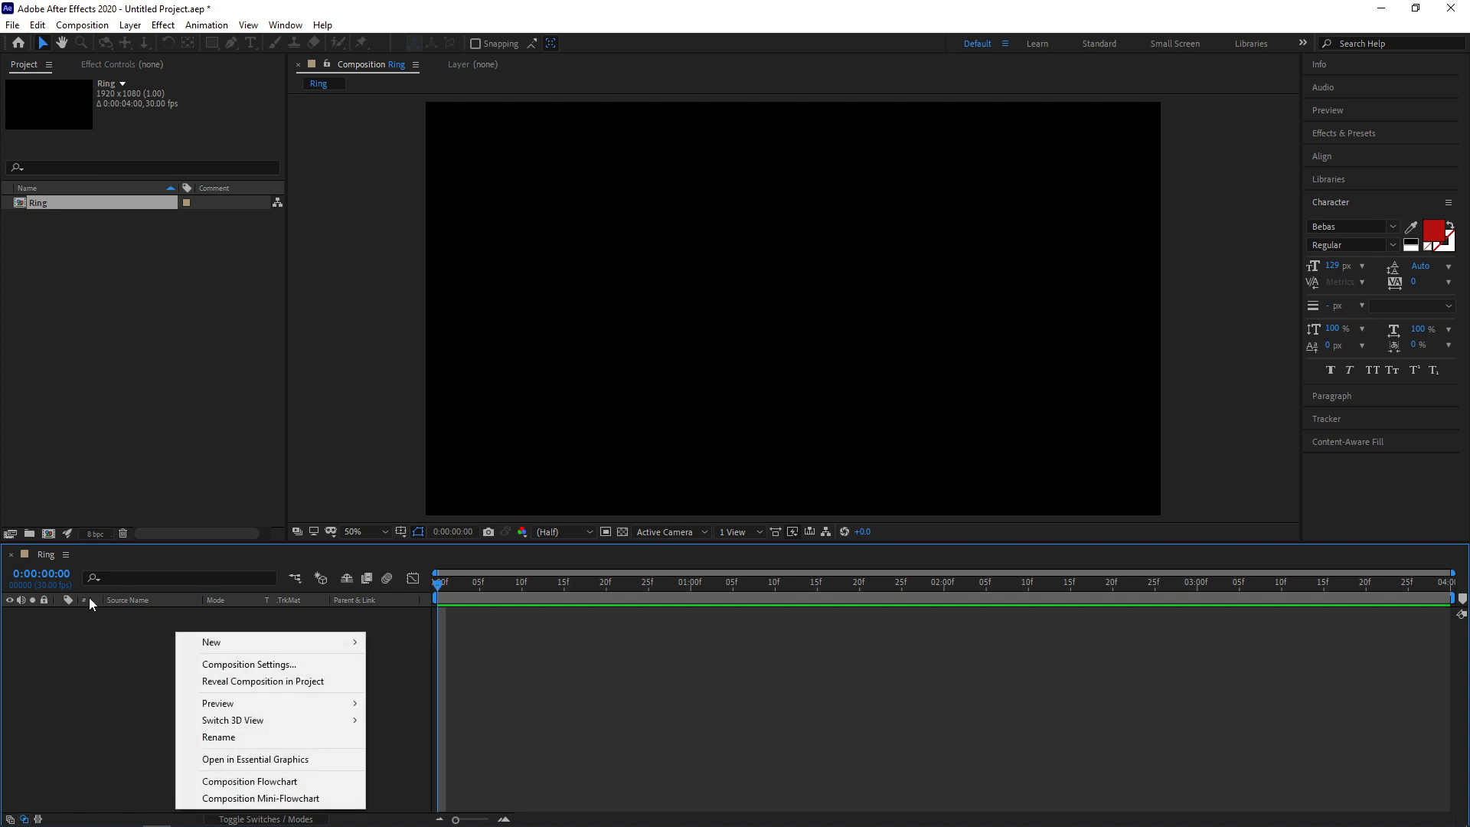
mouse_move(225, 648)
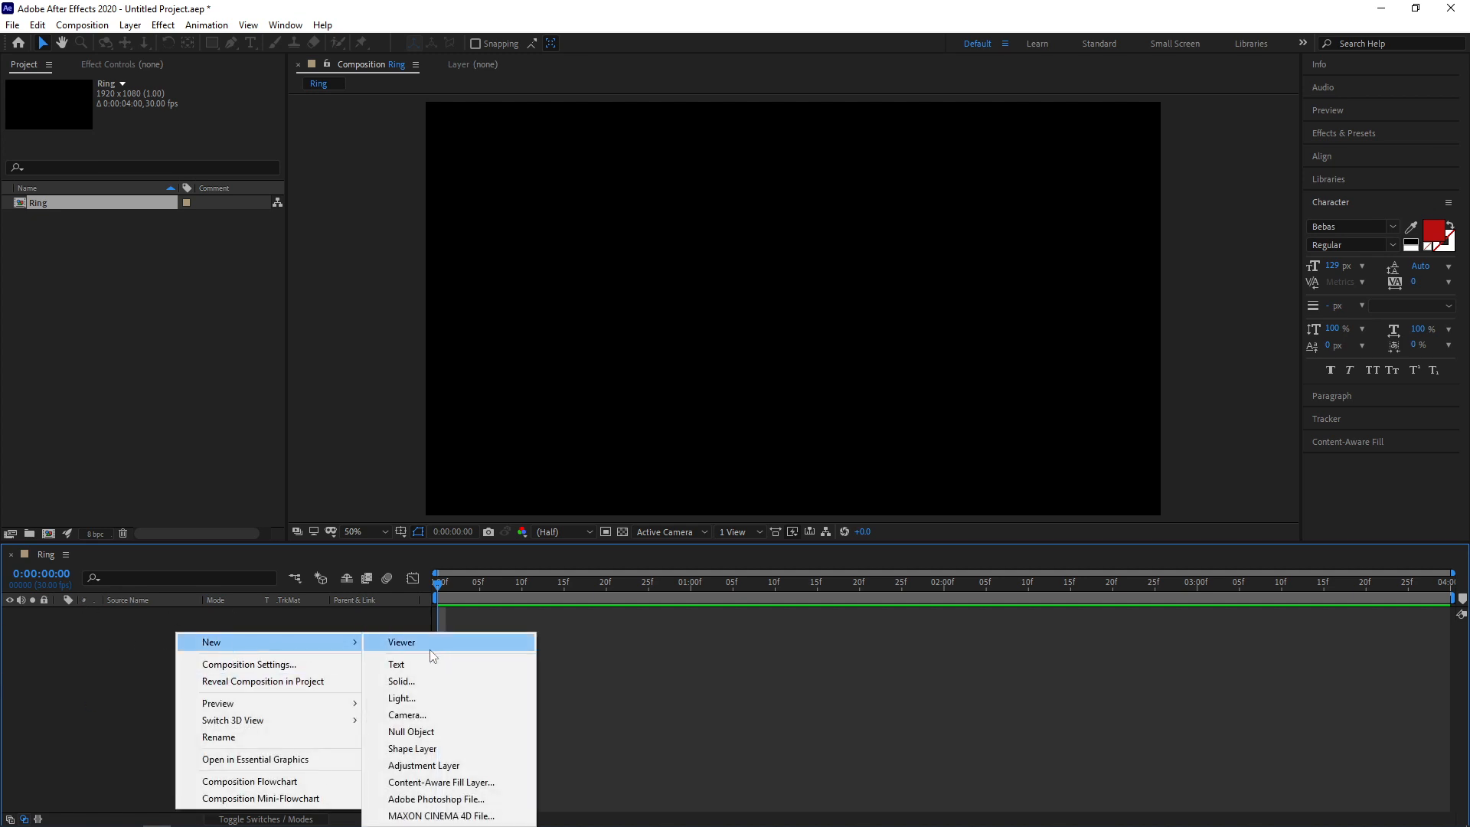
left_click(419, 683)
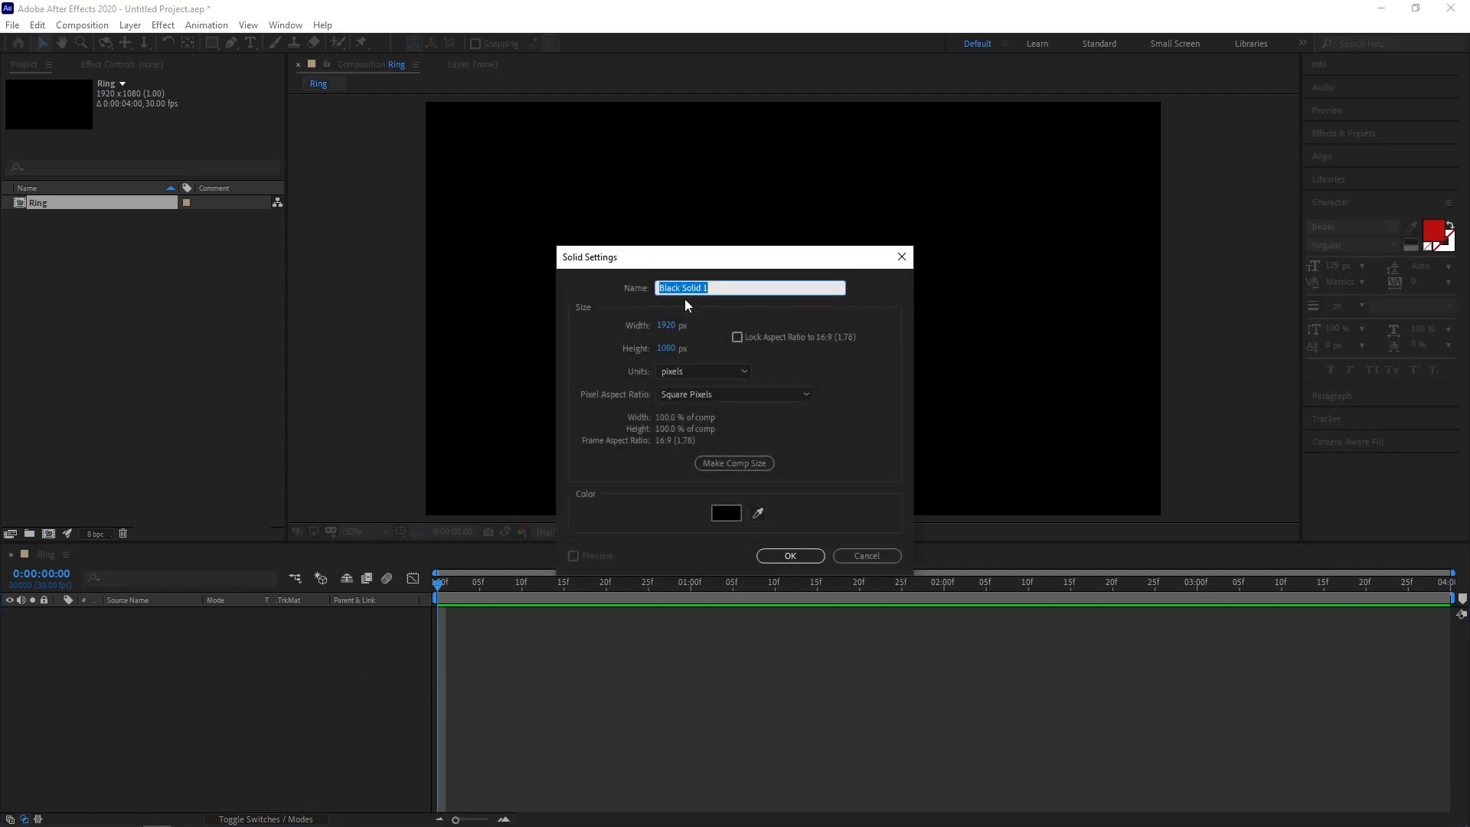
type("3D model")
key("Return")
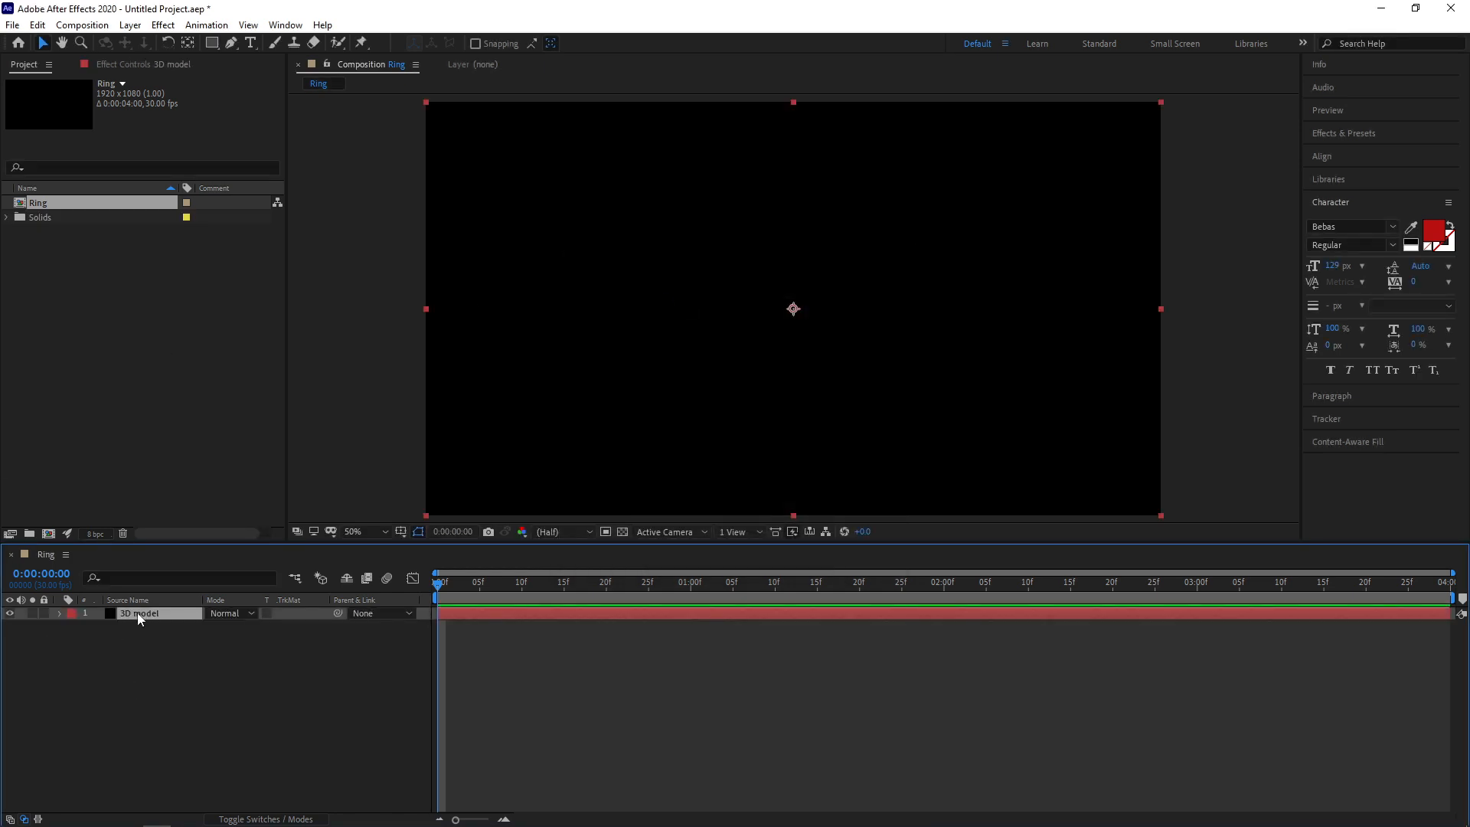
Step: Apply the Element effect to the 3D model layer and open its scene setup
left_click(153, 27)
mouse_move(227, 471)
left_click(413, 471)
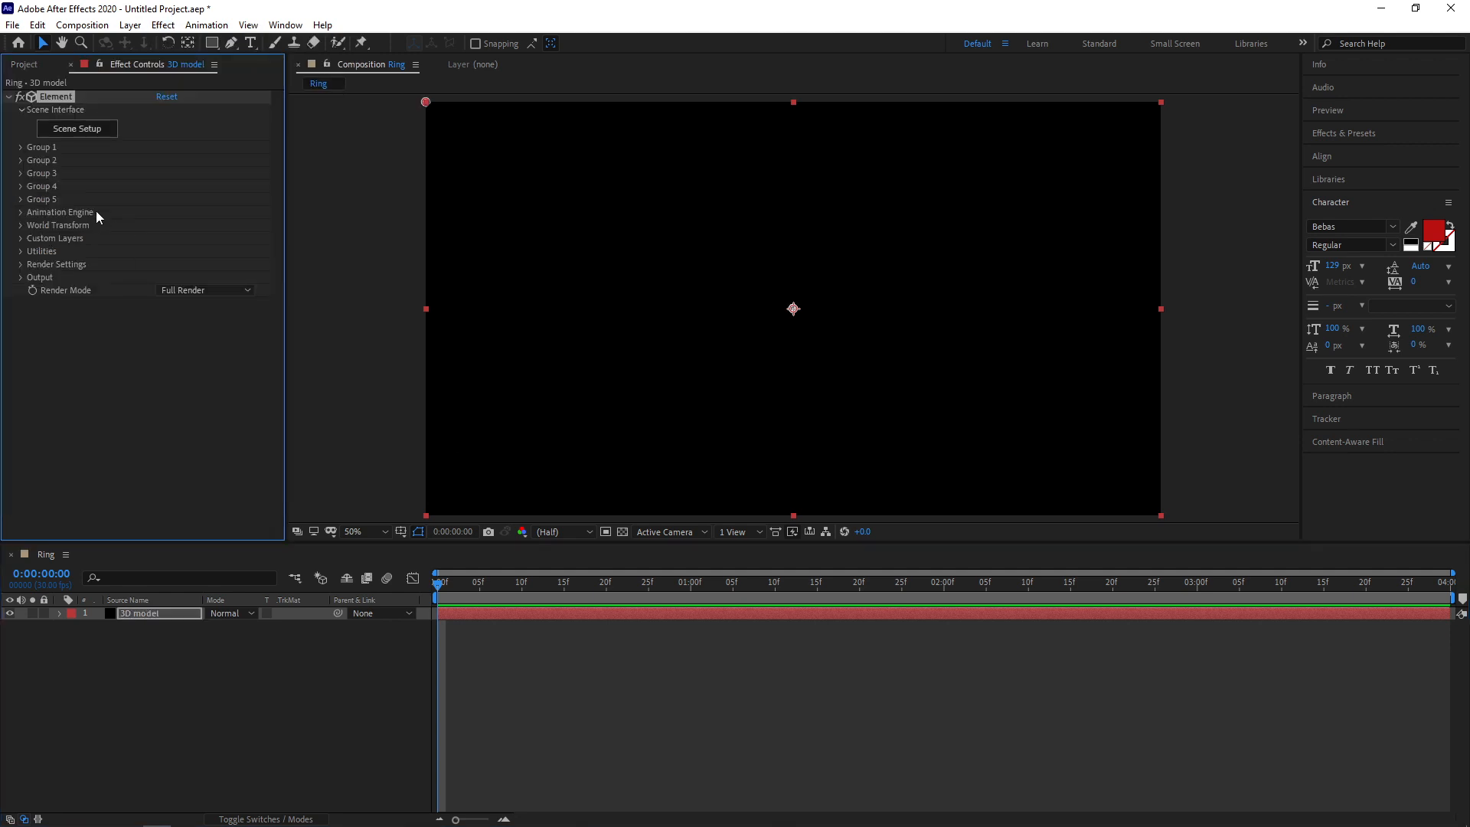
left_click(79, 128)
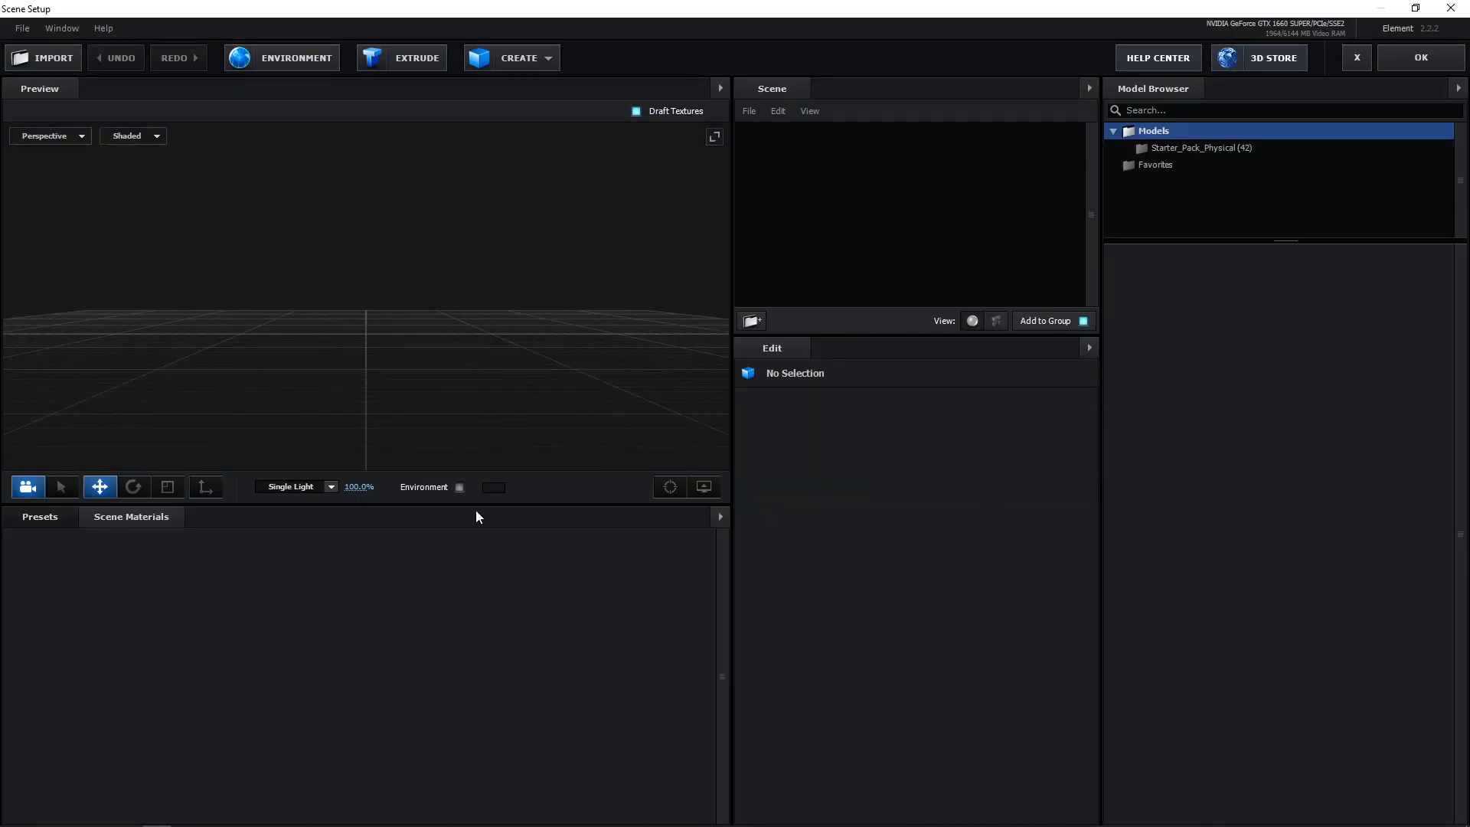
Step: Import Ring.obj from New folder on the desktop, accepting the offered import preferences
left_click(45, 63)
left_click(212, 38)
left_click(85, 61)
scroll(242, 612, "down", 2)
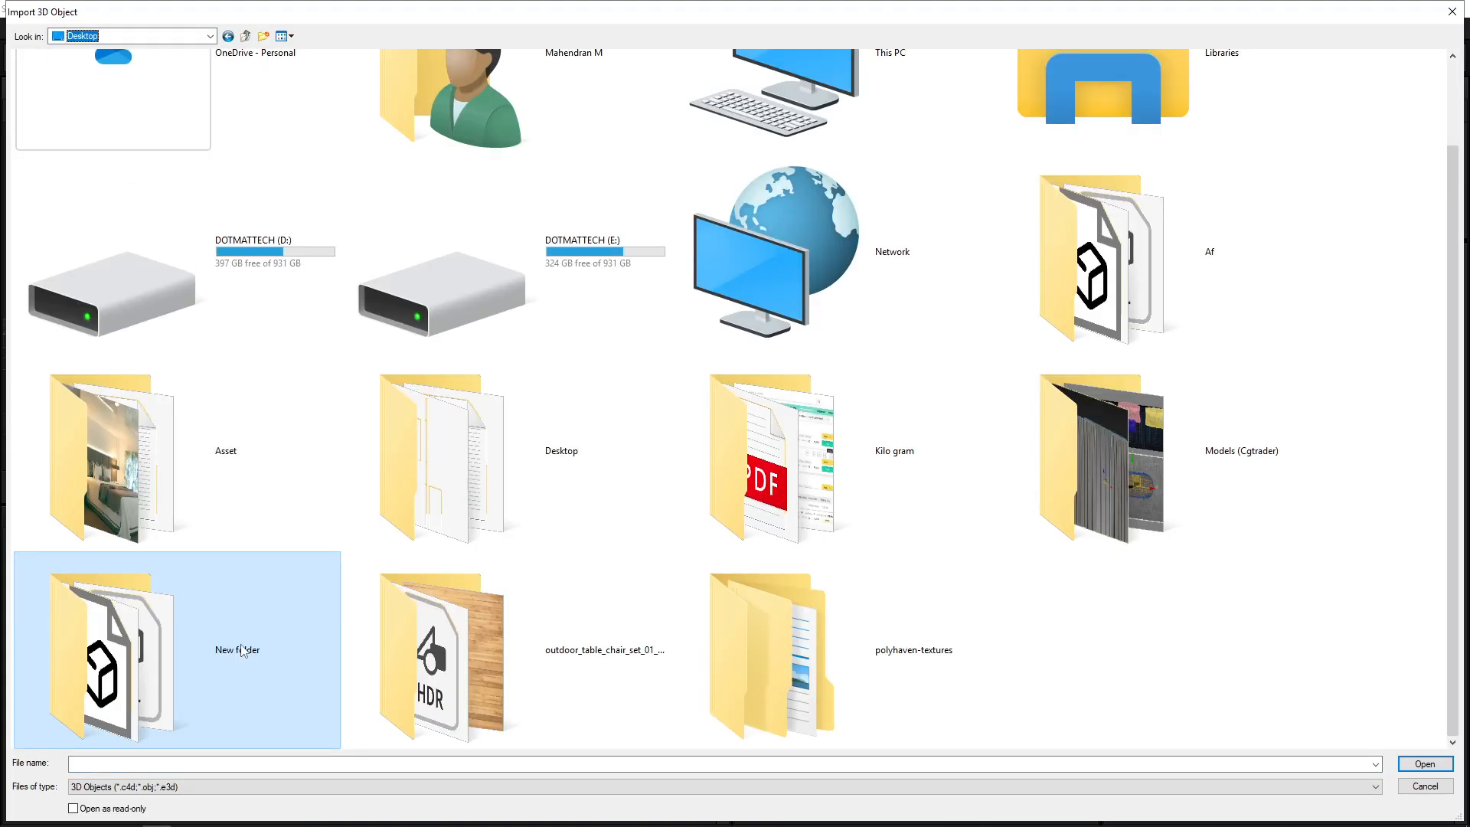
double_click(242, 649)
double_click(168, 191)
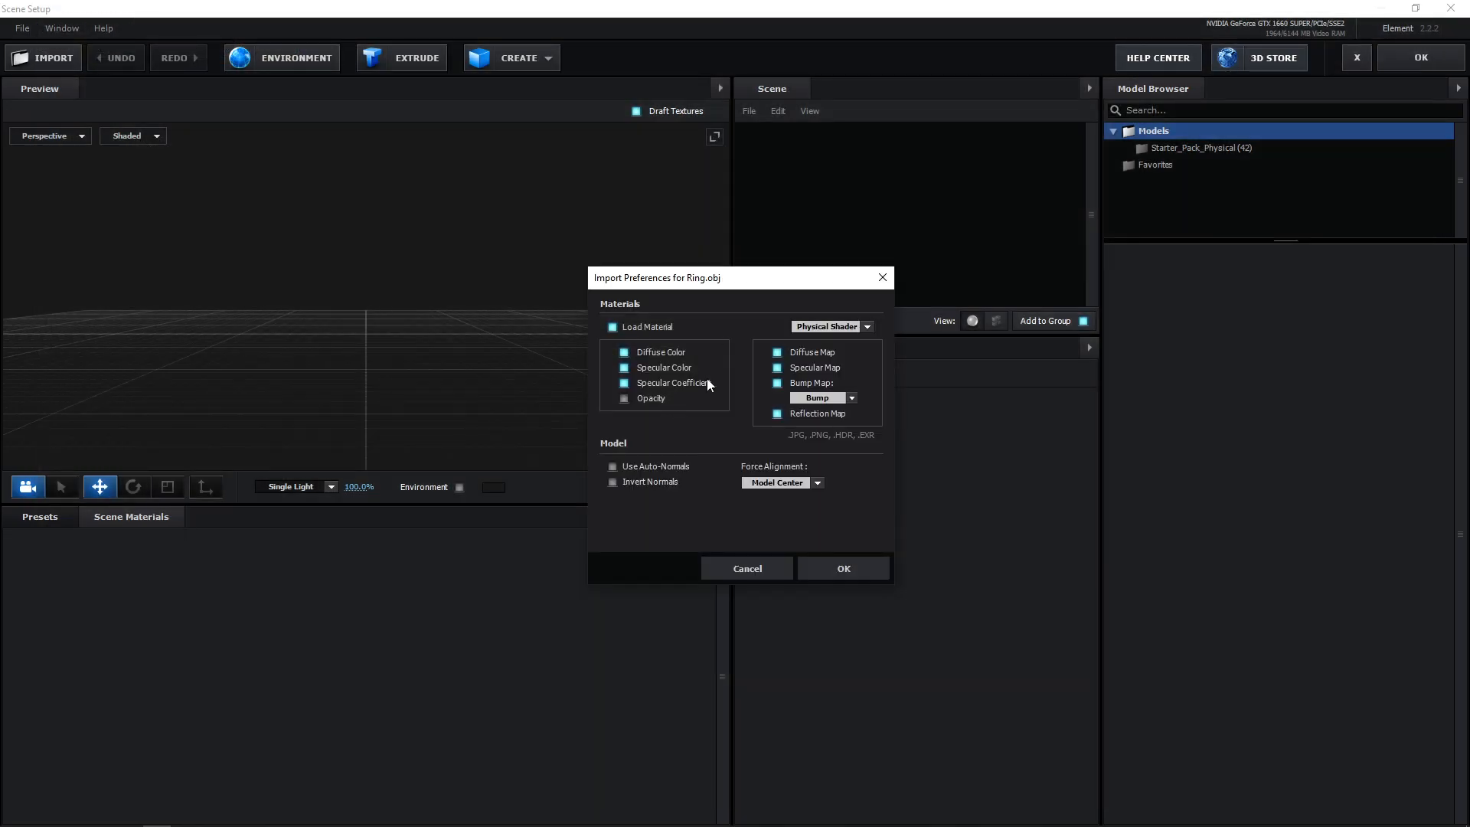
left_click(836, 572)
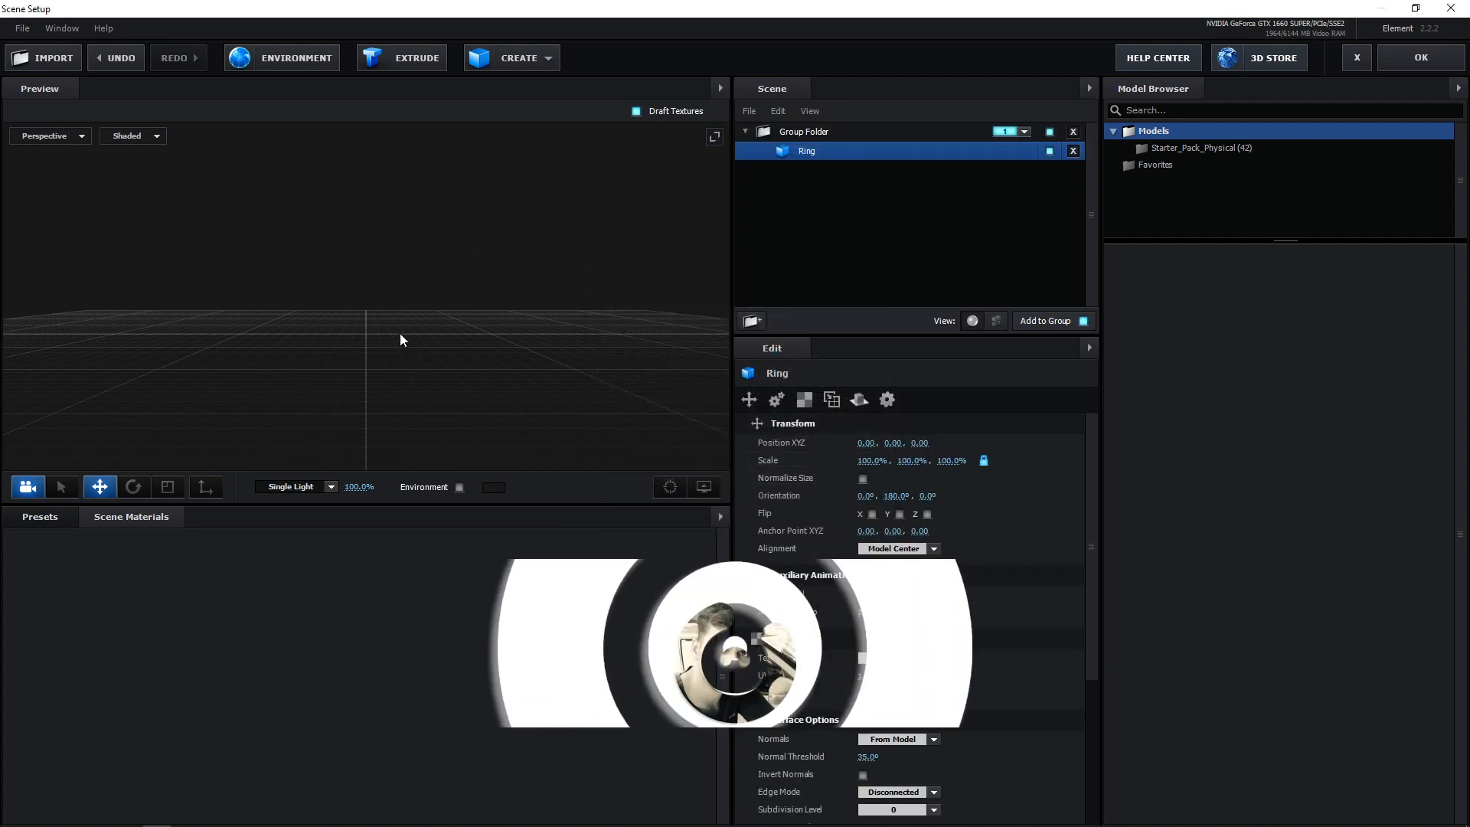
Step: Replace both imported wire materials on the ring model with the white Default material
scroll(336, 379, "up", 5)
left_click_drag(337, 379, 419, 272)
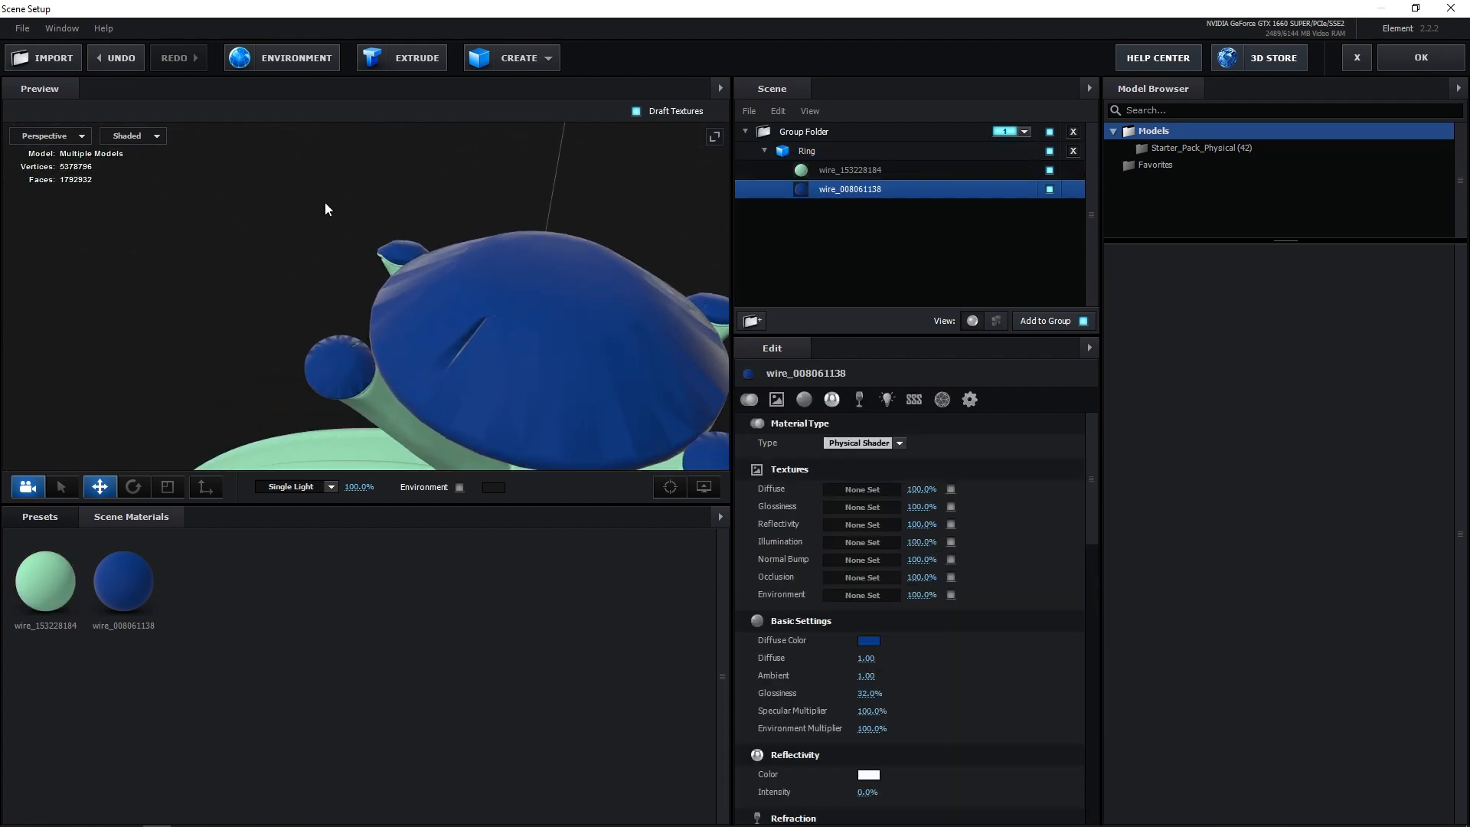
scroll(324, 205, "down", 2)
right_click(249, 587)
left_click(272, 692)
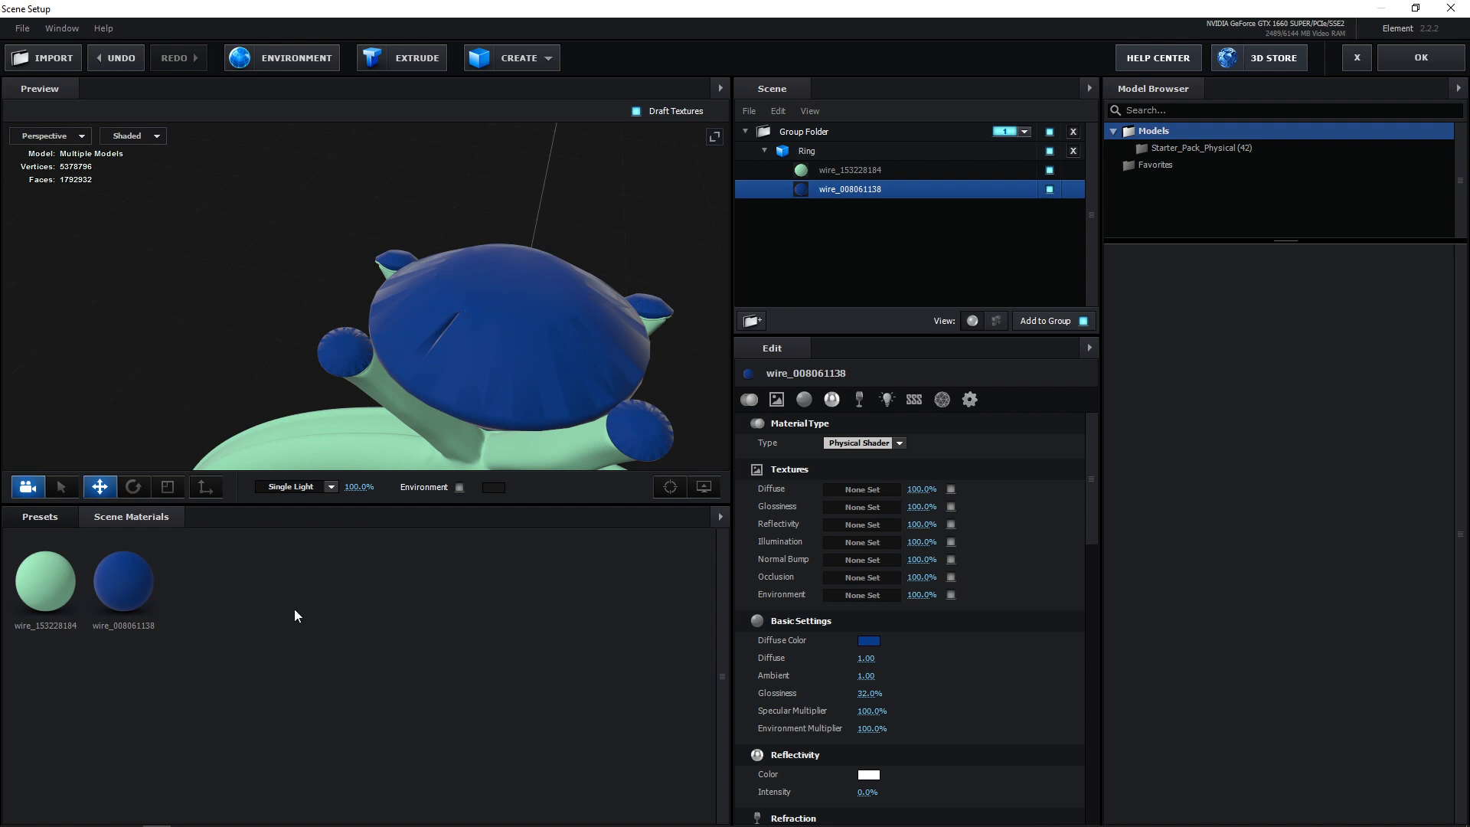
right_click(234, 576)
left_click(260, 587)
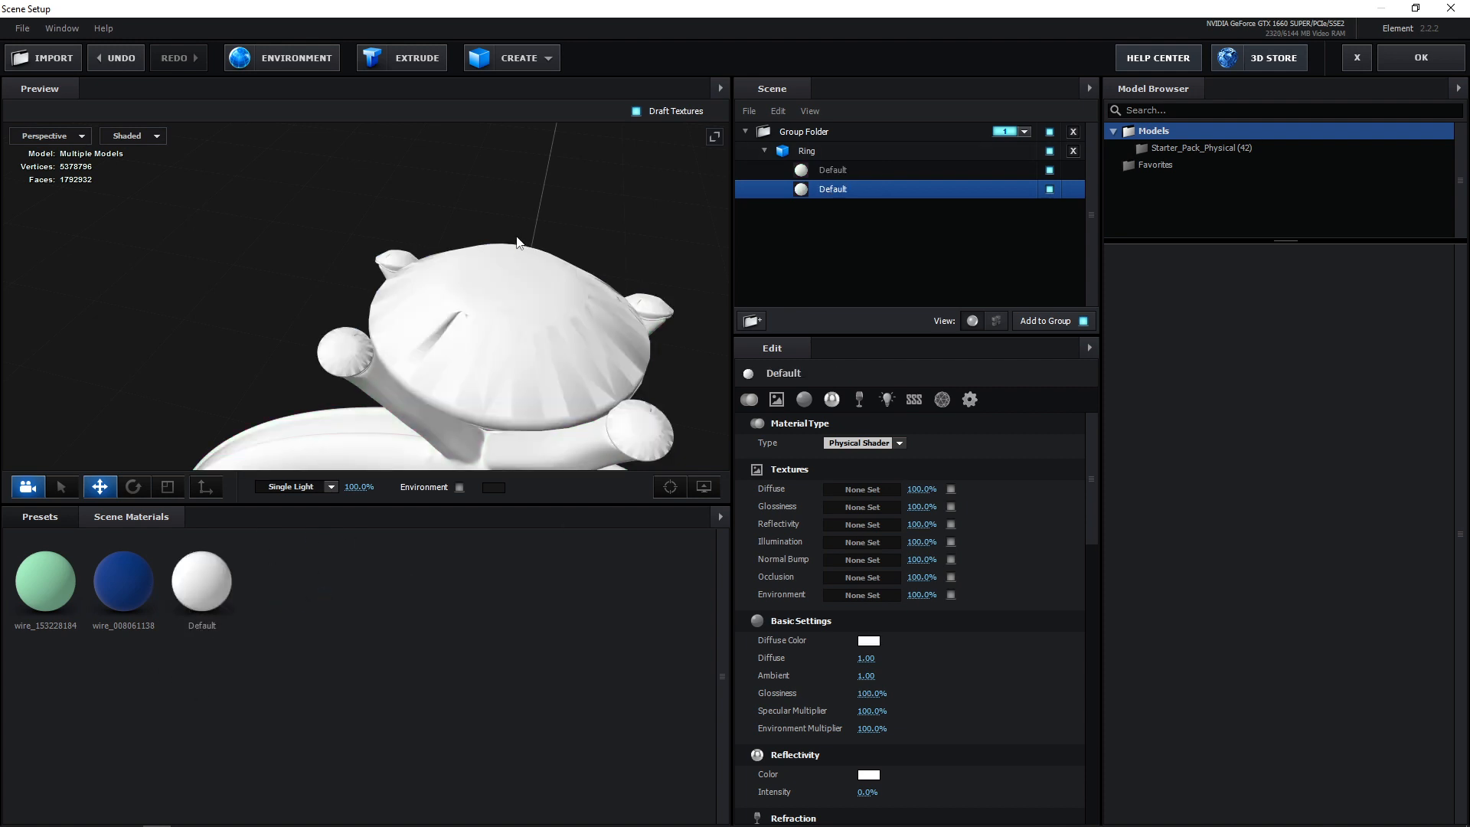
Step: Remove the unused materials from the scene materials
scroll(517, 243, "down", 2)
left_click(720, 516)
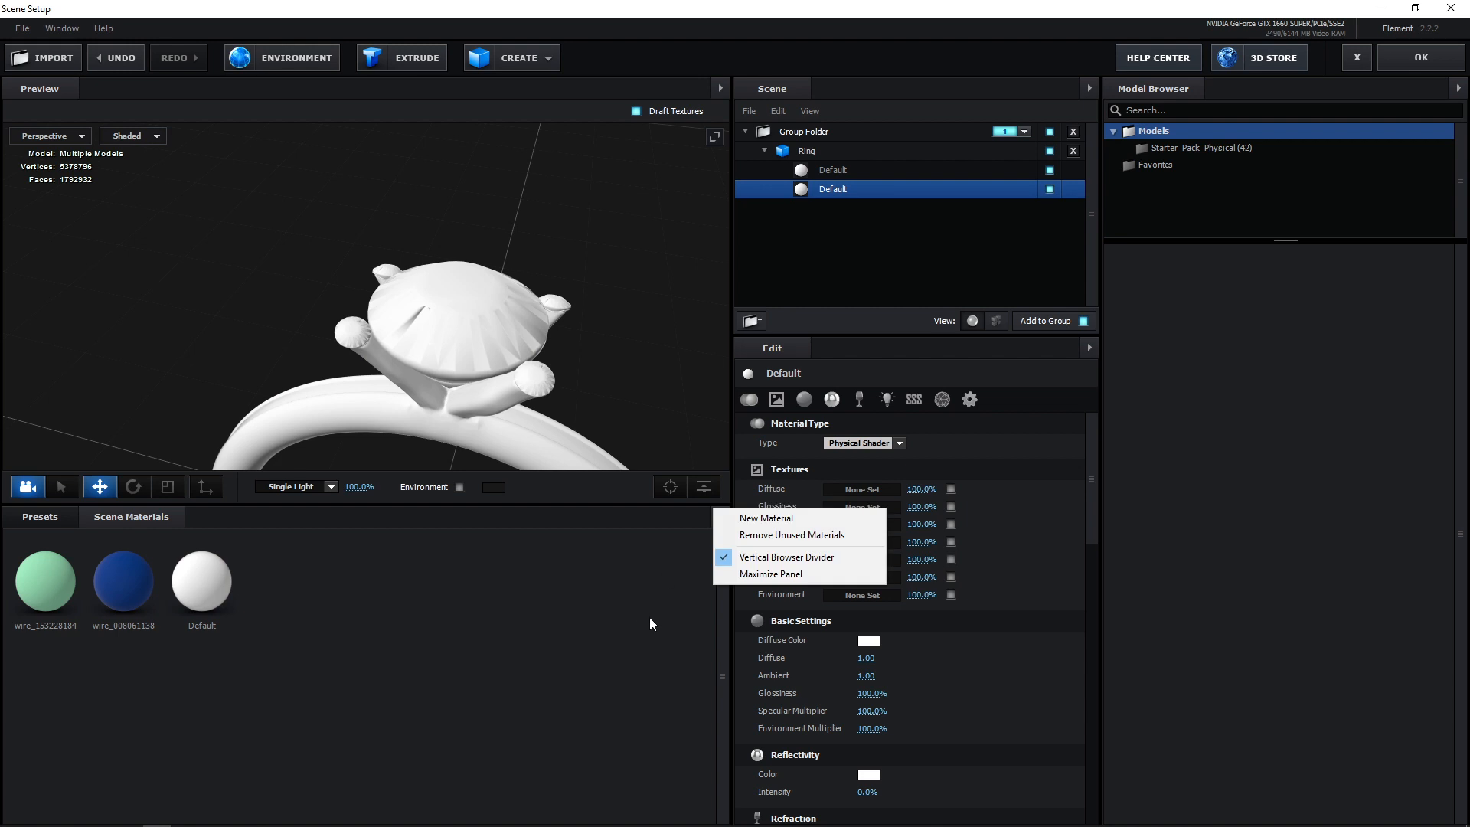
left_click(781, 535)
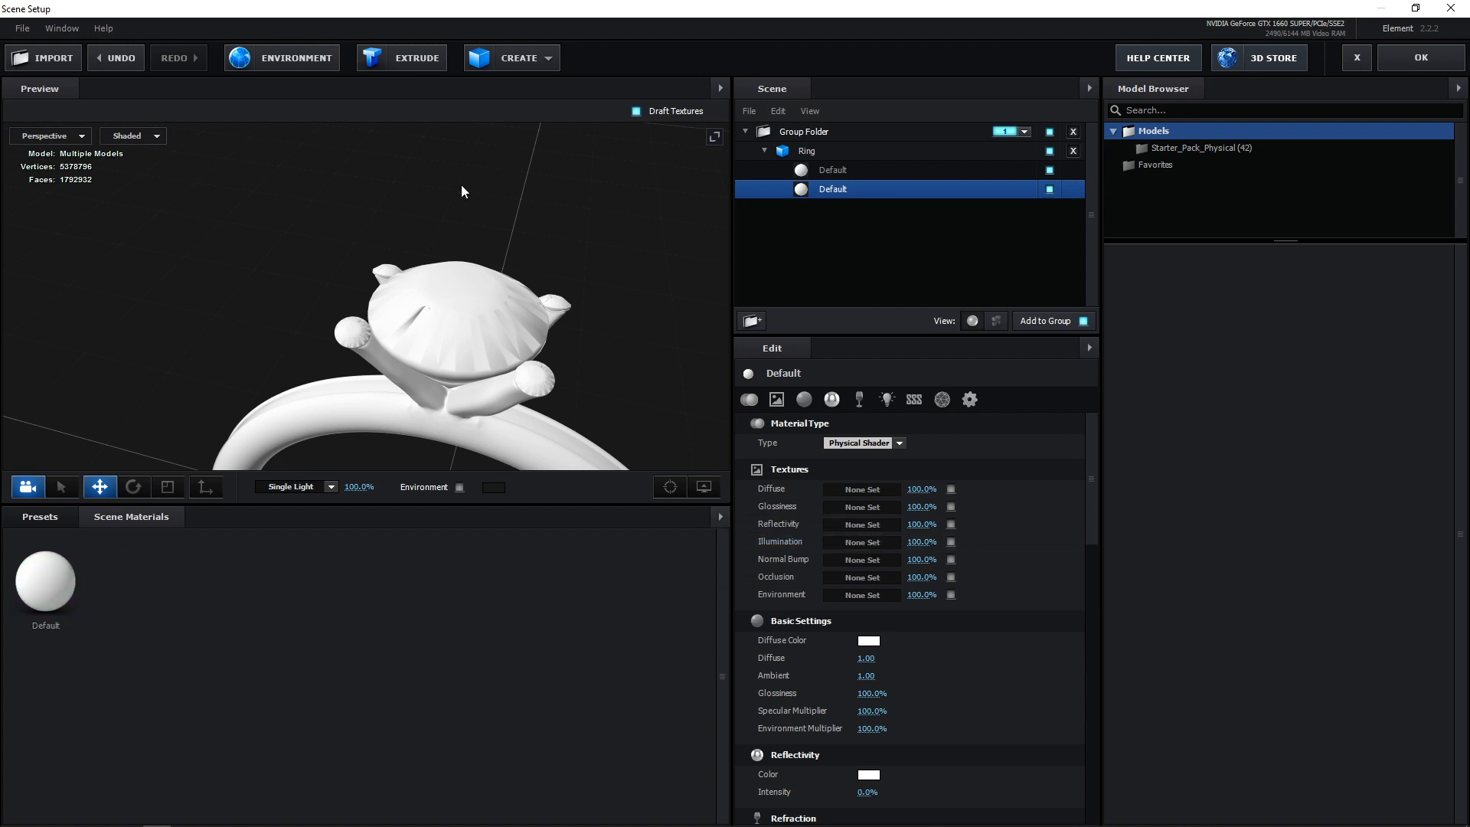
Step: Apply the clean_metal_clean_gold preset from the Pro_Shaders_2 Metal materials to the ring
right_click_drag(461, 185, 444, 388)
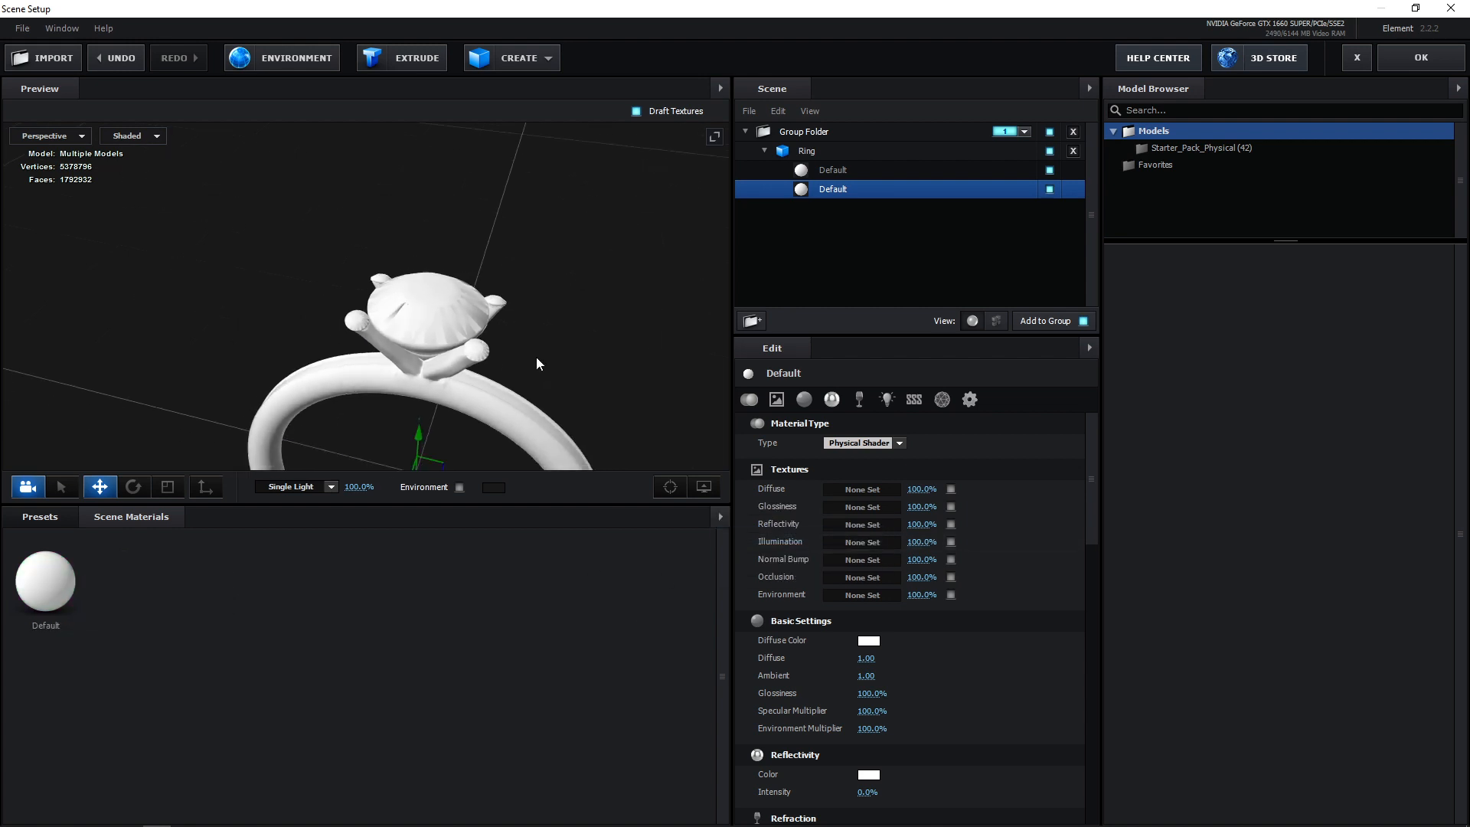
left_click_drag(538, 364, 557, 298)
left_click(49, 512)
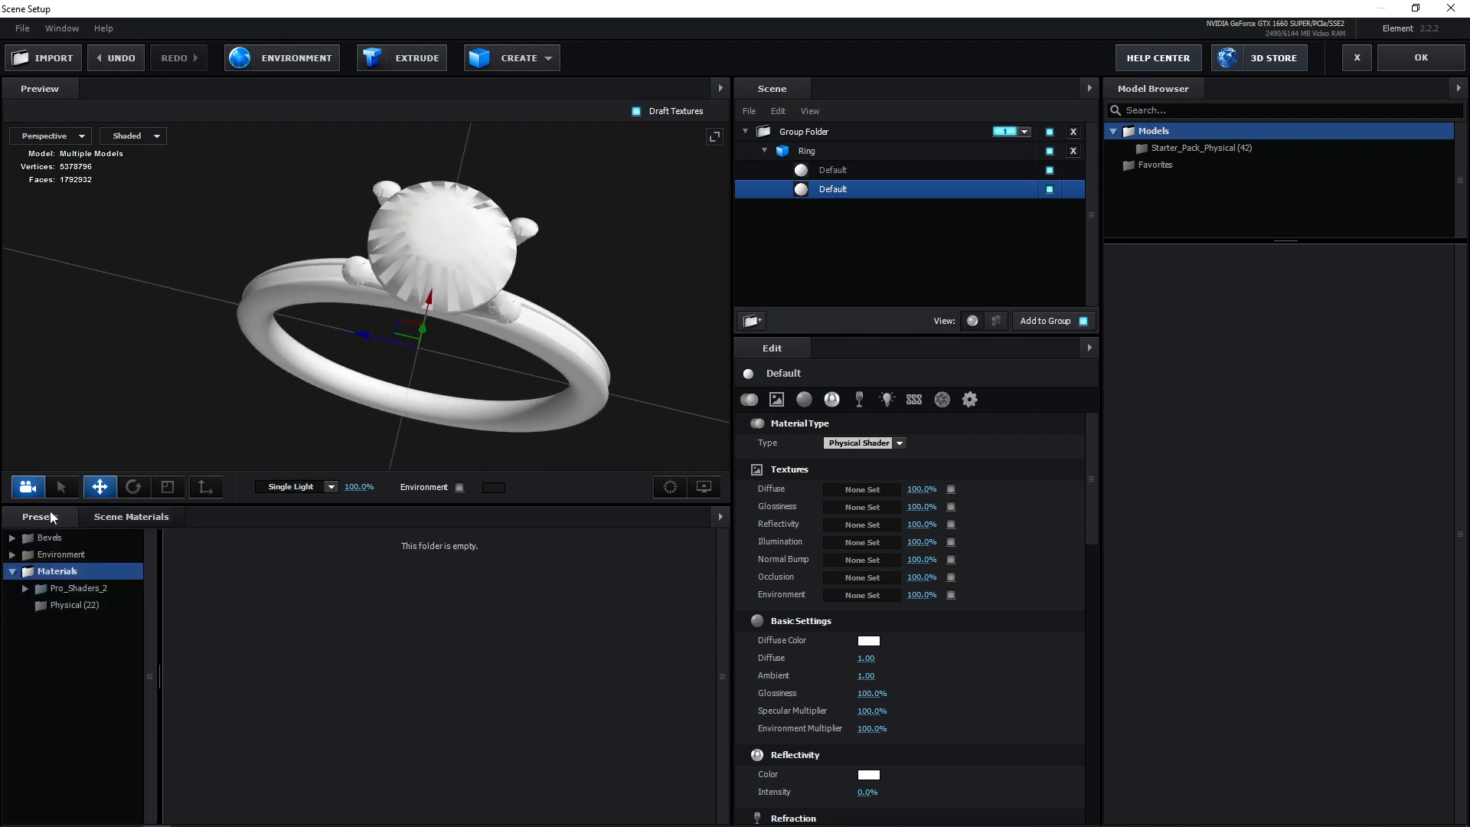
double_click(44, 591)
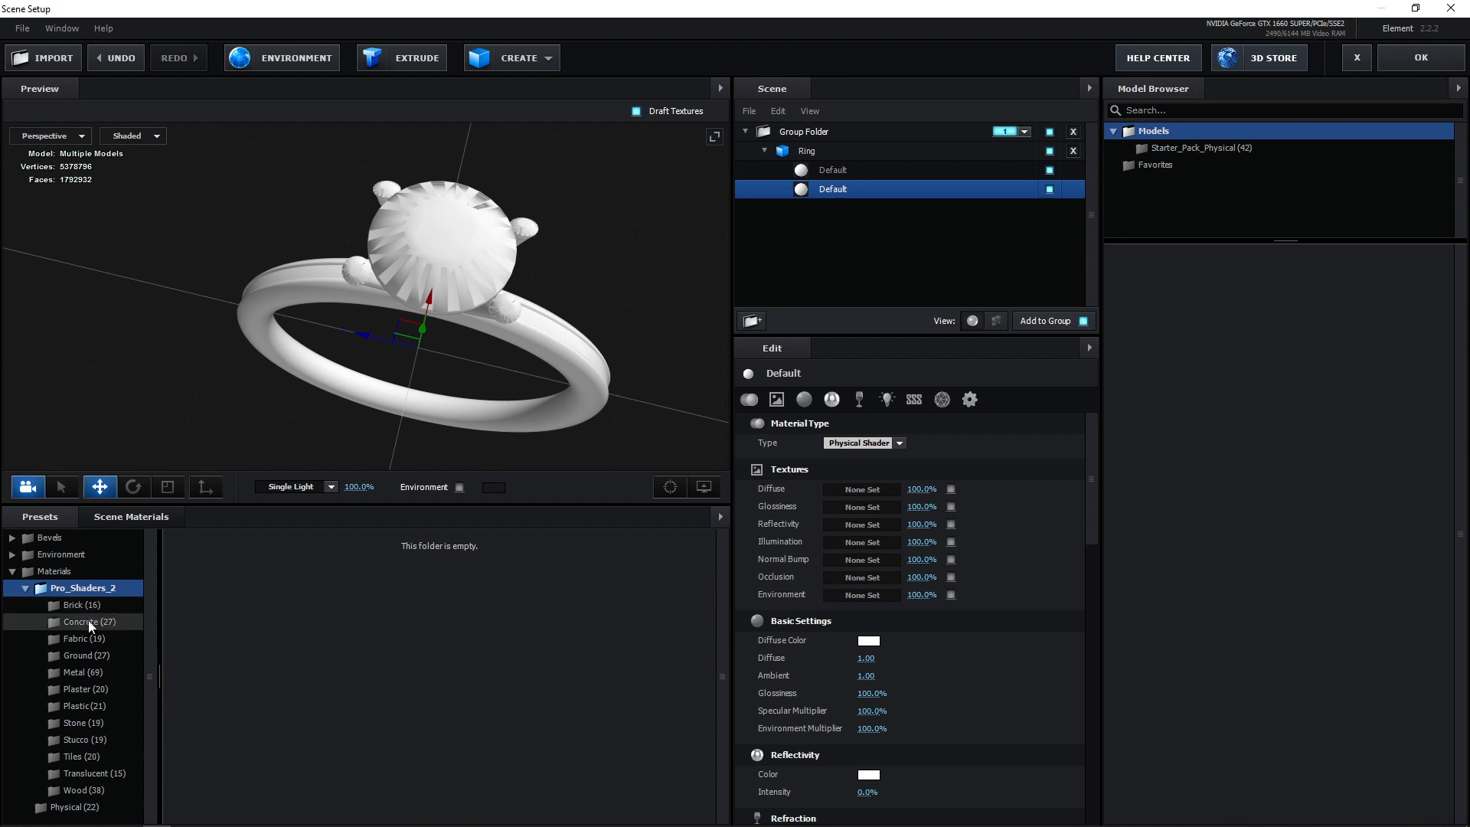
left_click(75, 672)
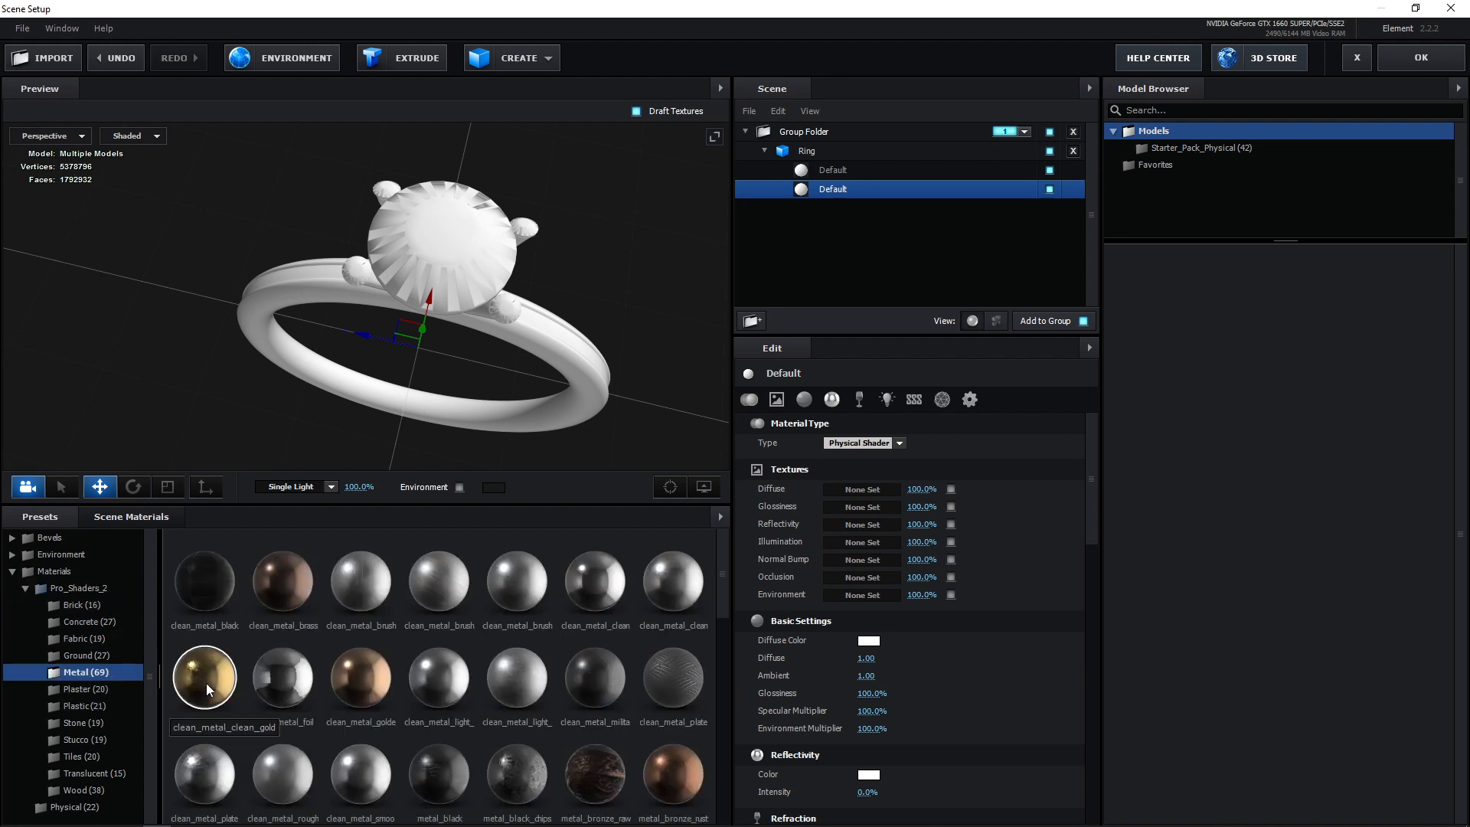
left_click_drag(206, 682, 839, 177)
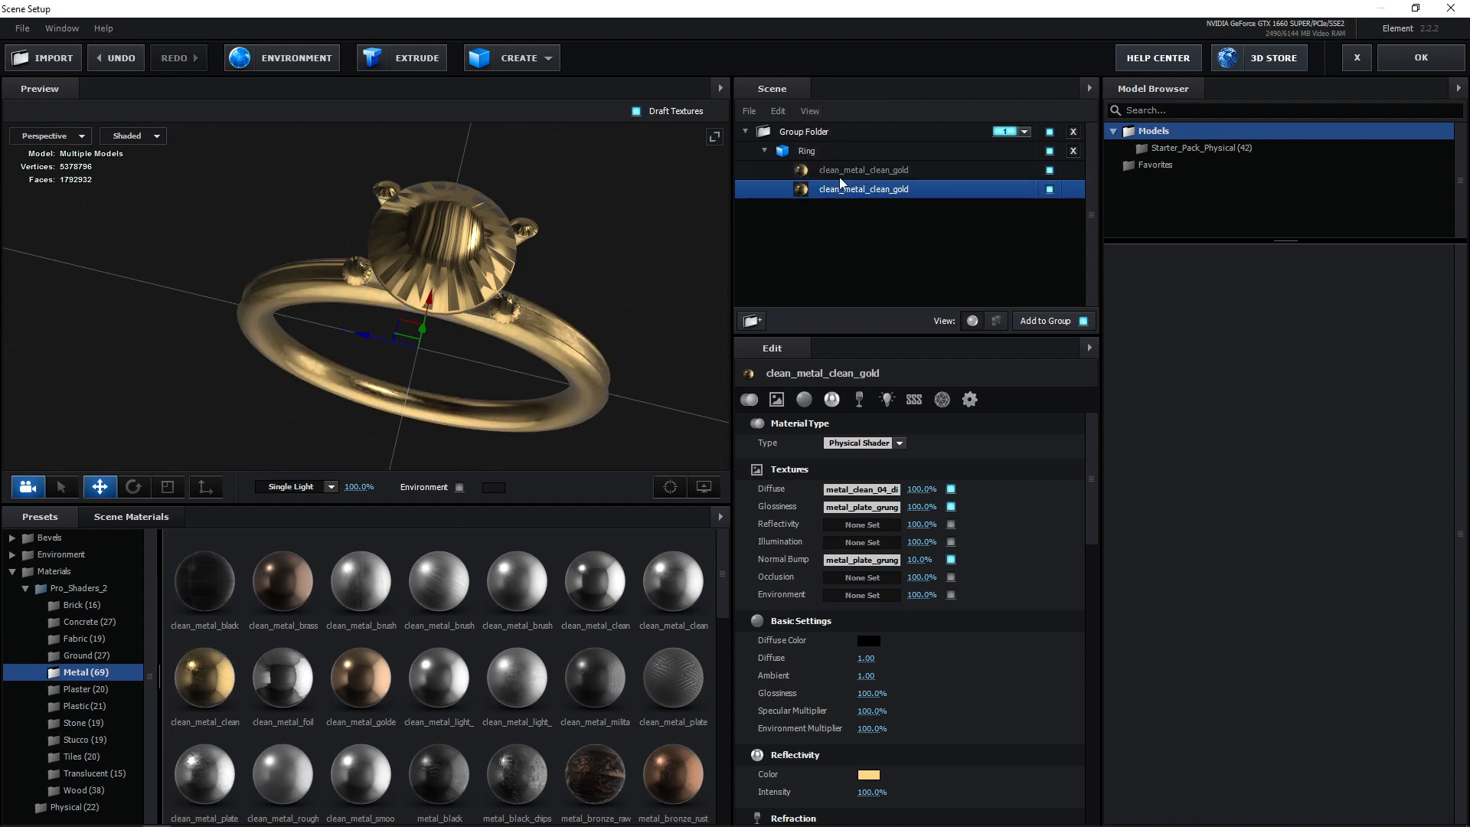
Step: Set the scene's environment texture to the Basic_2K_01.jpg image from the Basic_2K folder
left_click_drag(522, 361, 539, 331)
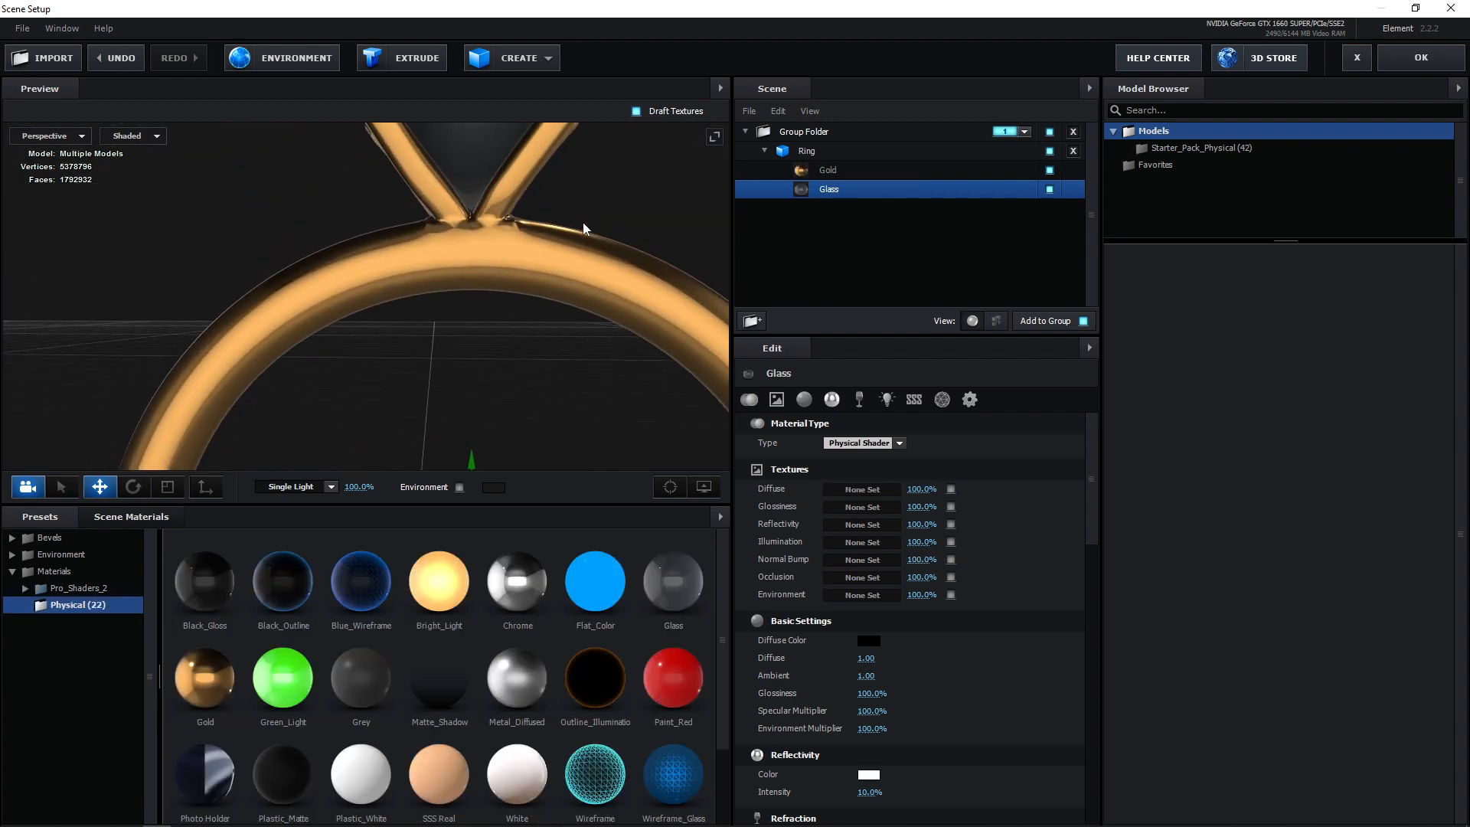
left_click_drag(583, 227, 523, 335)
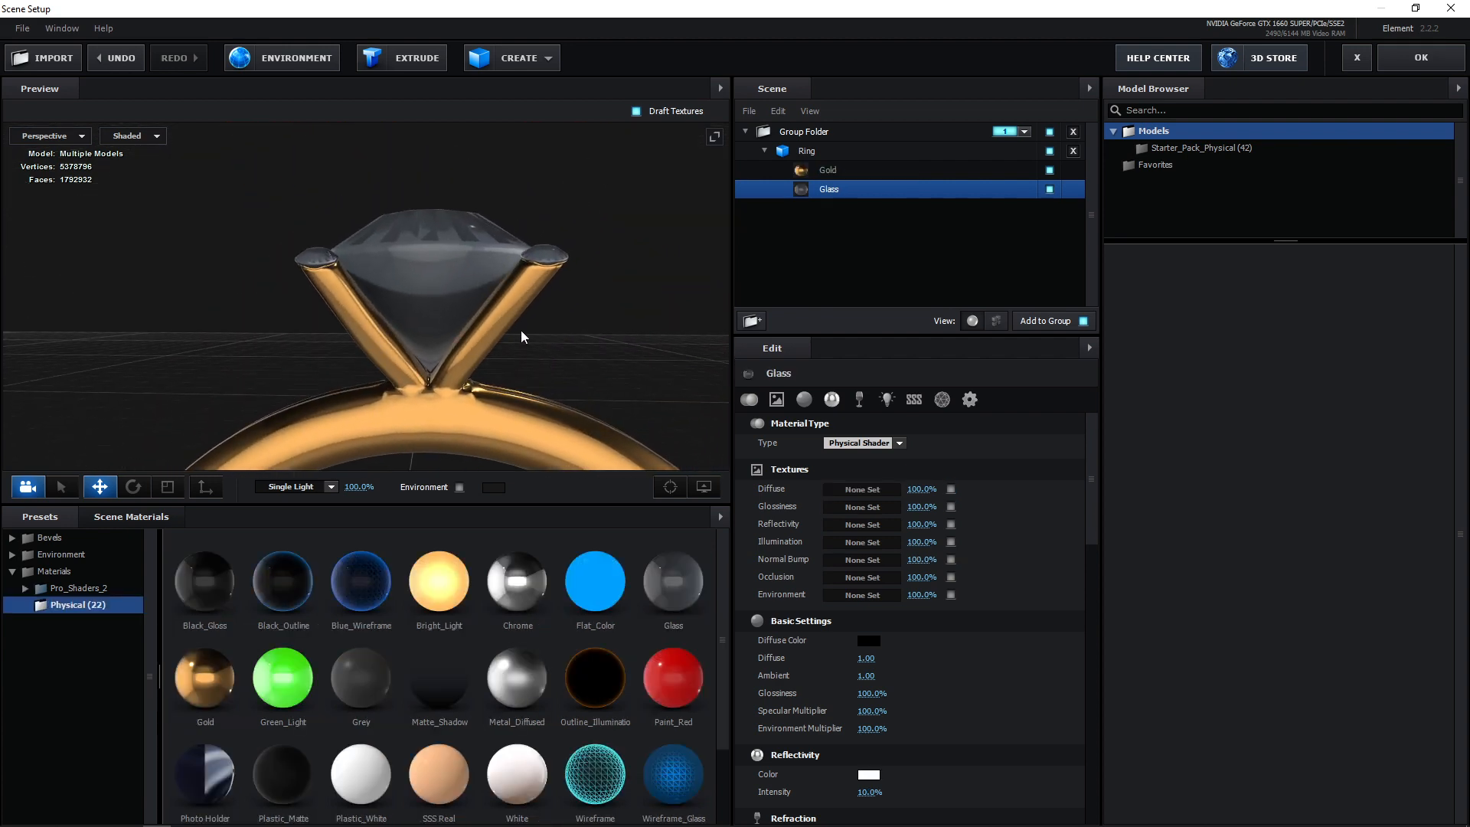
left_click(276, 58)
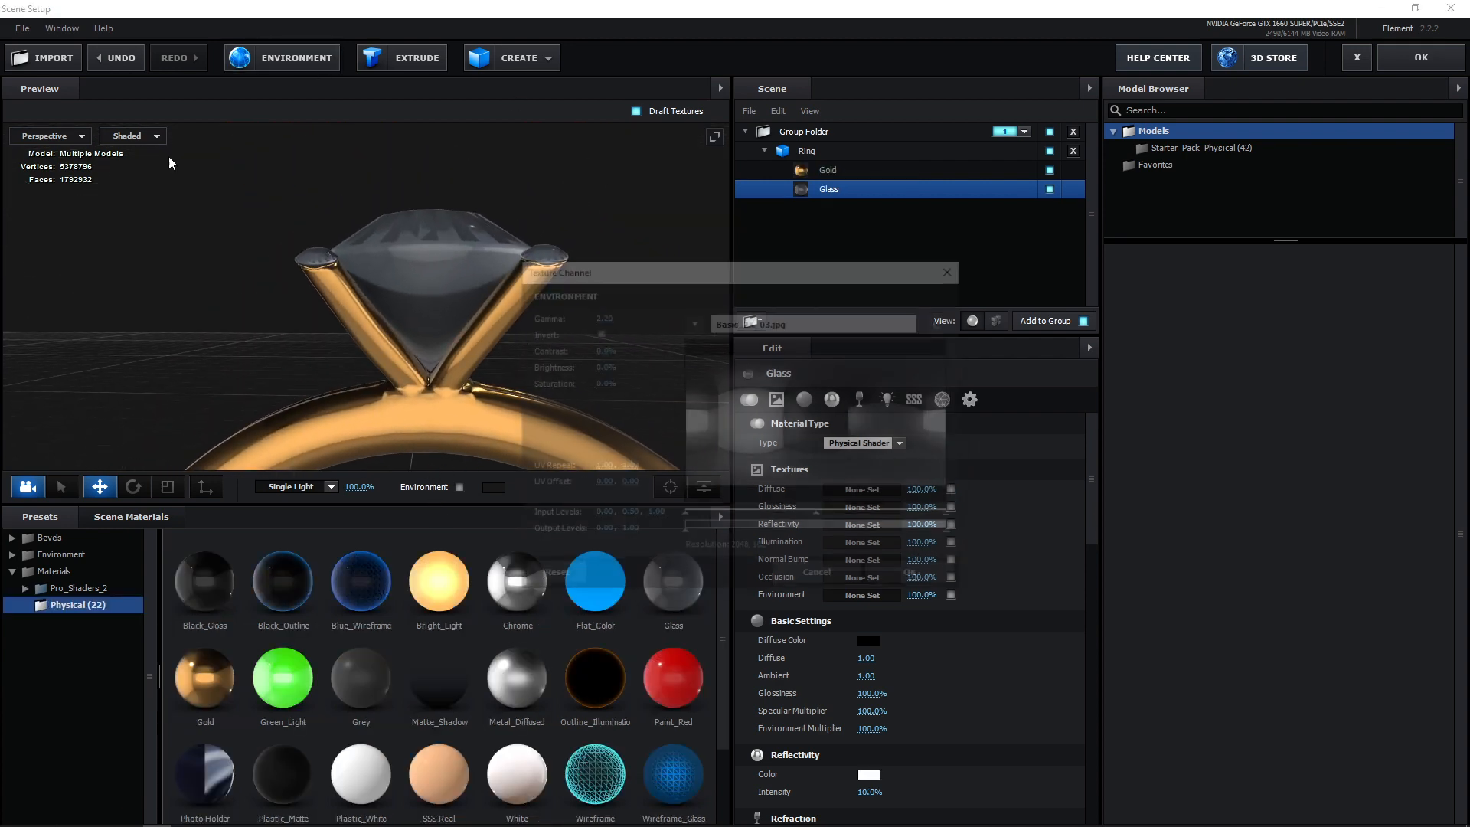
left_click(803, 321)
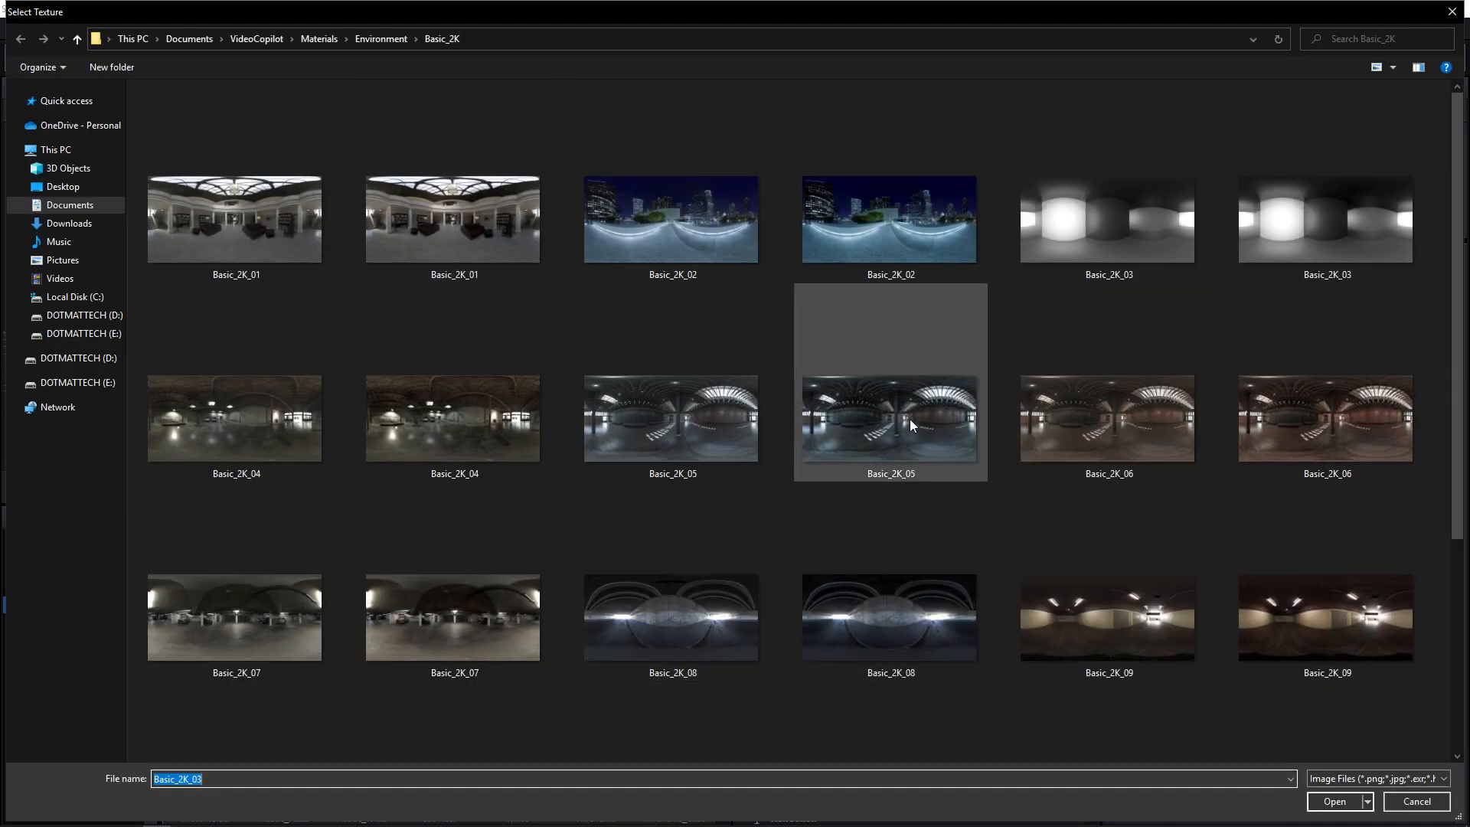
double_click(448, 240)
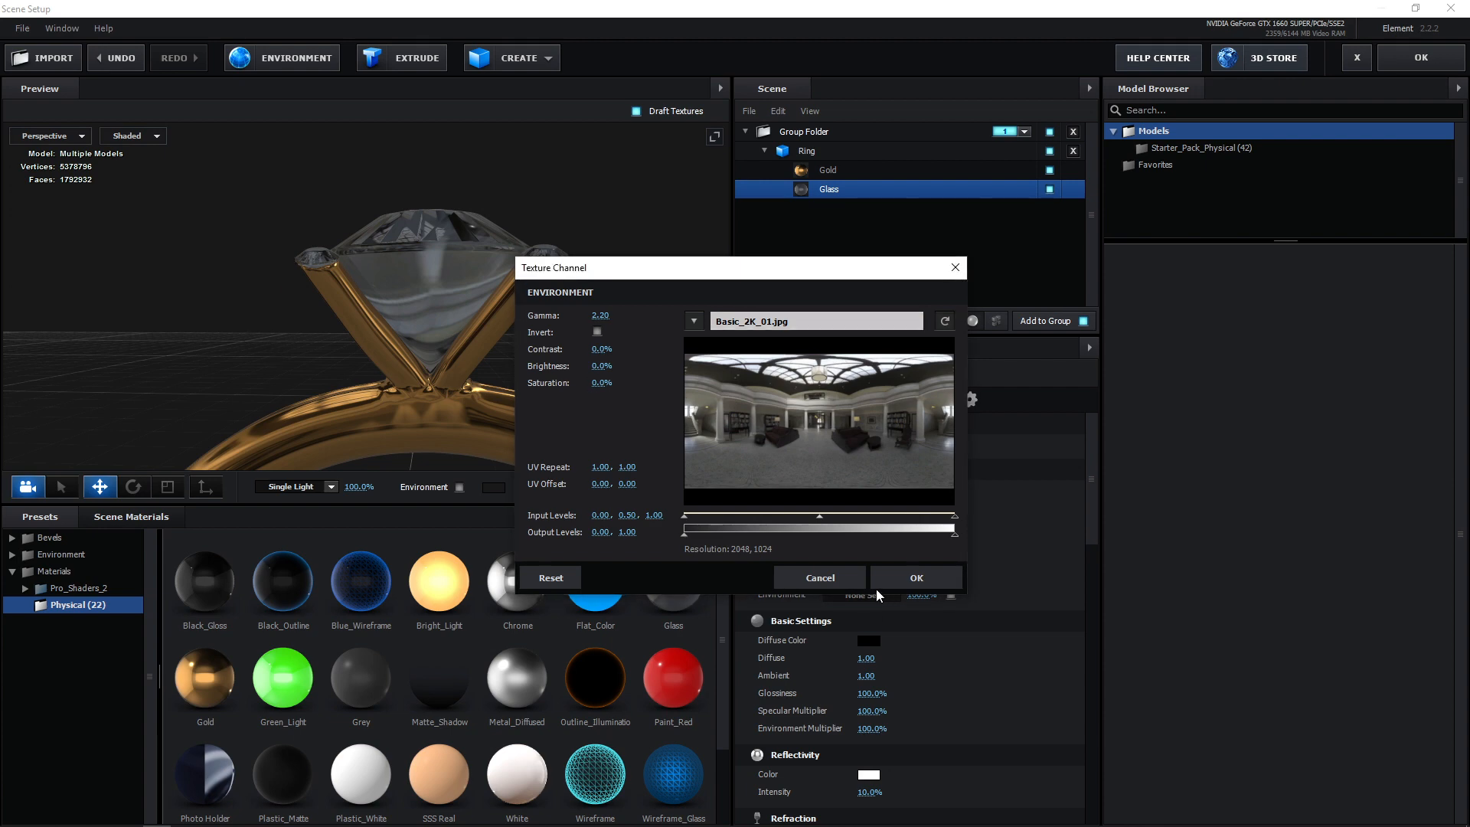
left_click(917, 577)
left_click_drag(331, 203, 442, 304)
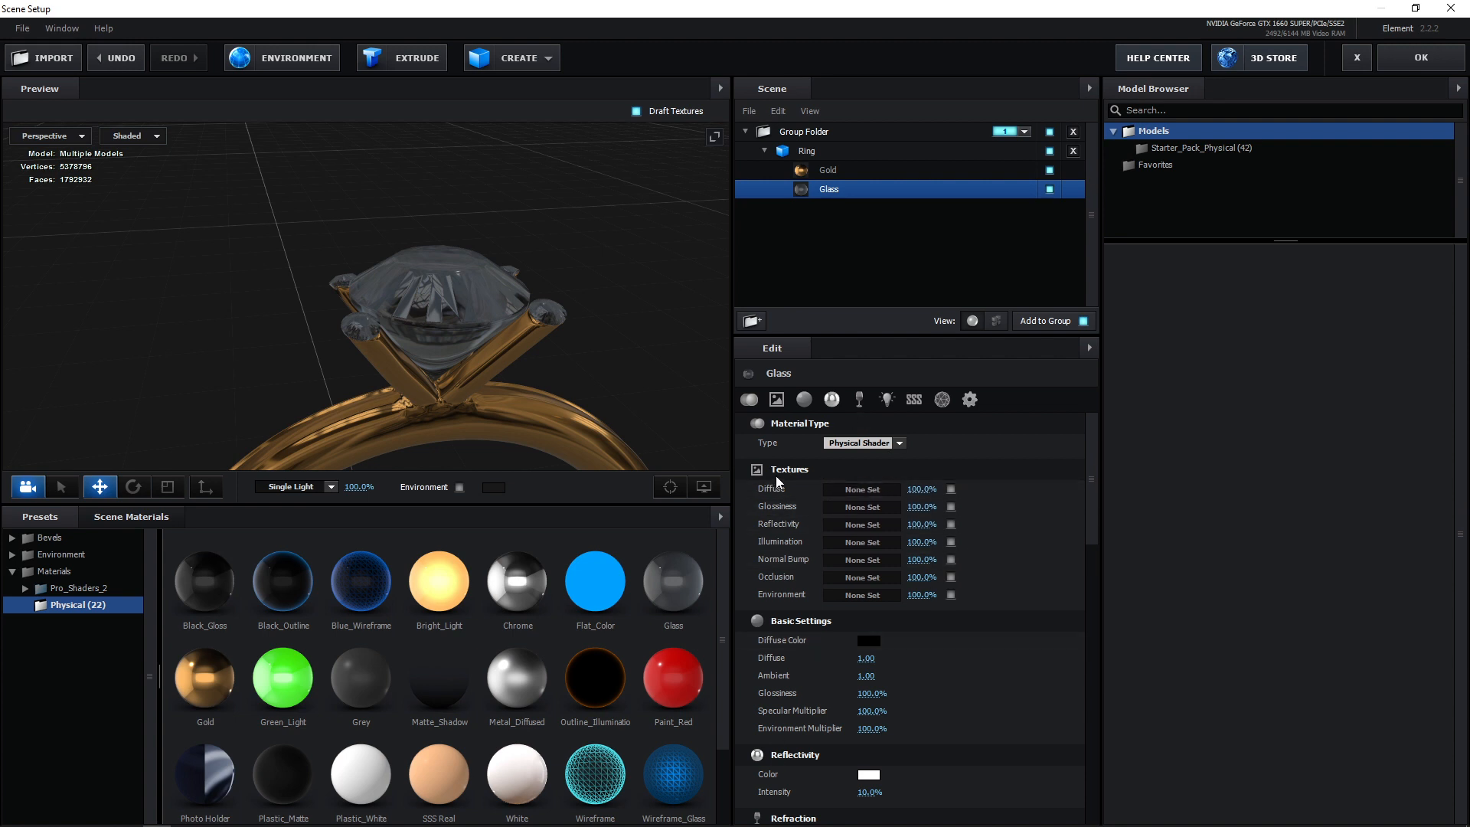
Step: Set the Glass material's refraction distortion (IoR) to 3.40 and its refraction intensity to 35%
left_click(790, 173)
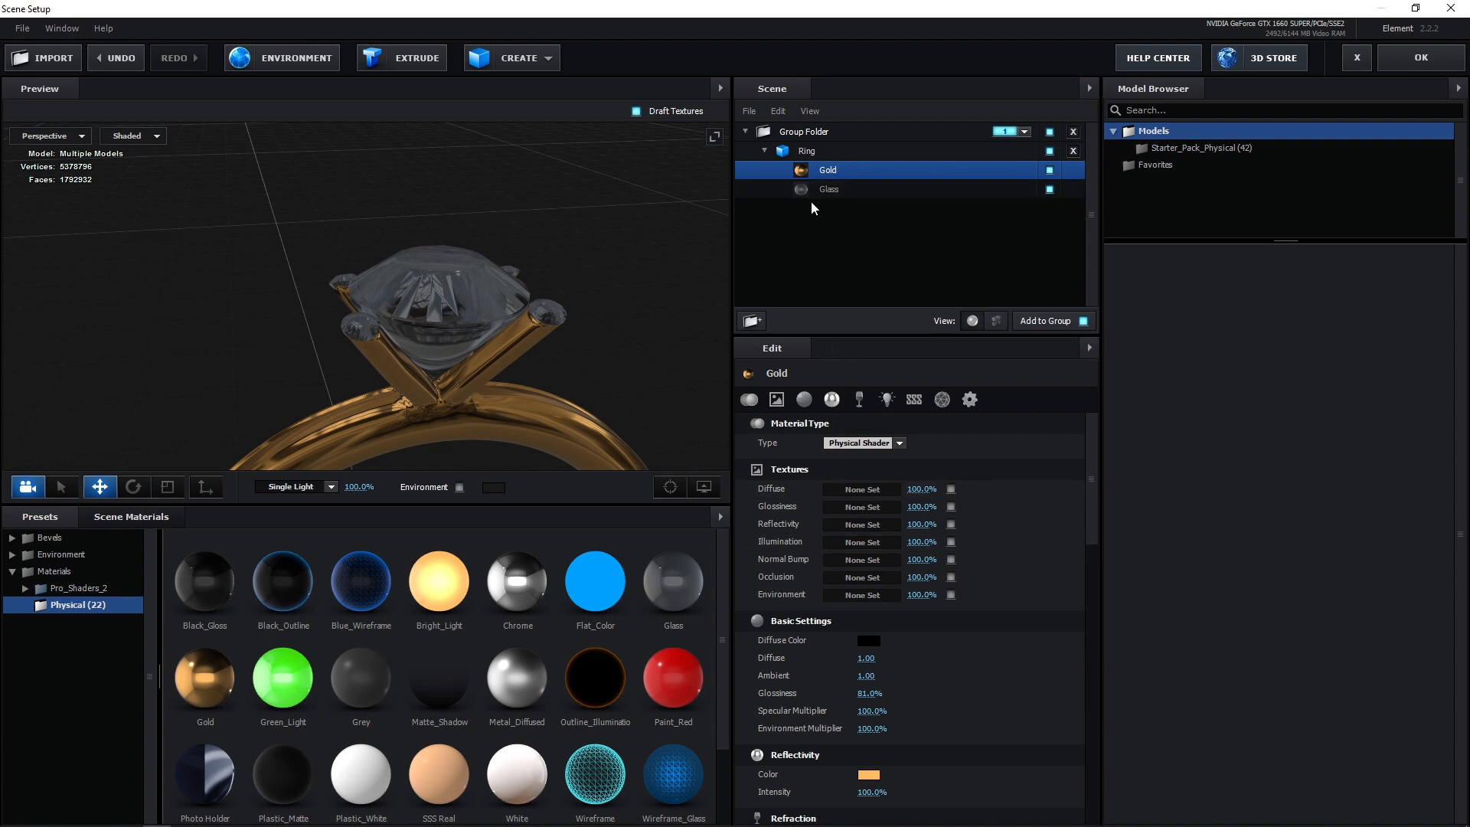
left_click(833, 189)
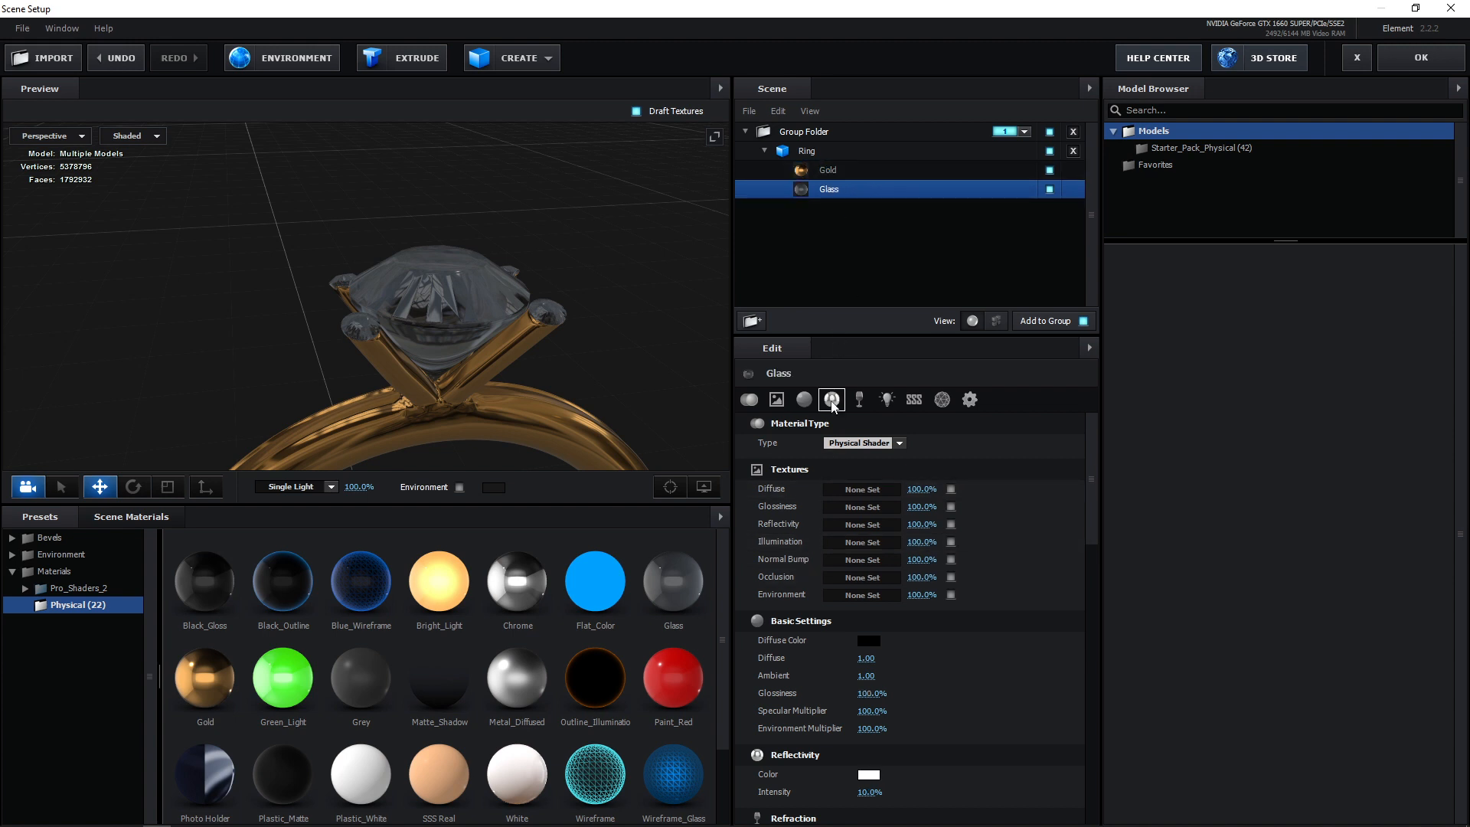
scroll(871, 528, "down", 5)
scroll(871, 519, "down", 1)
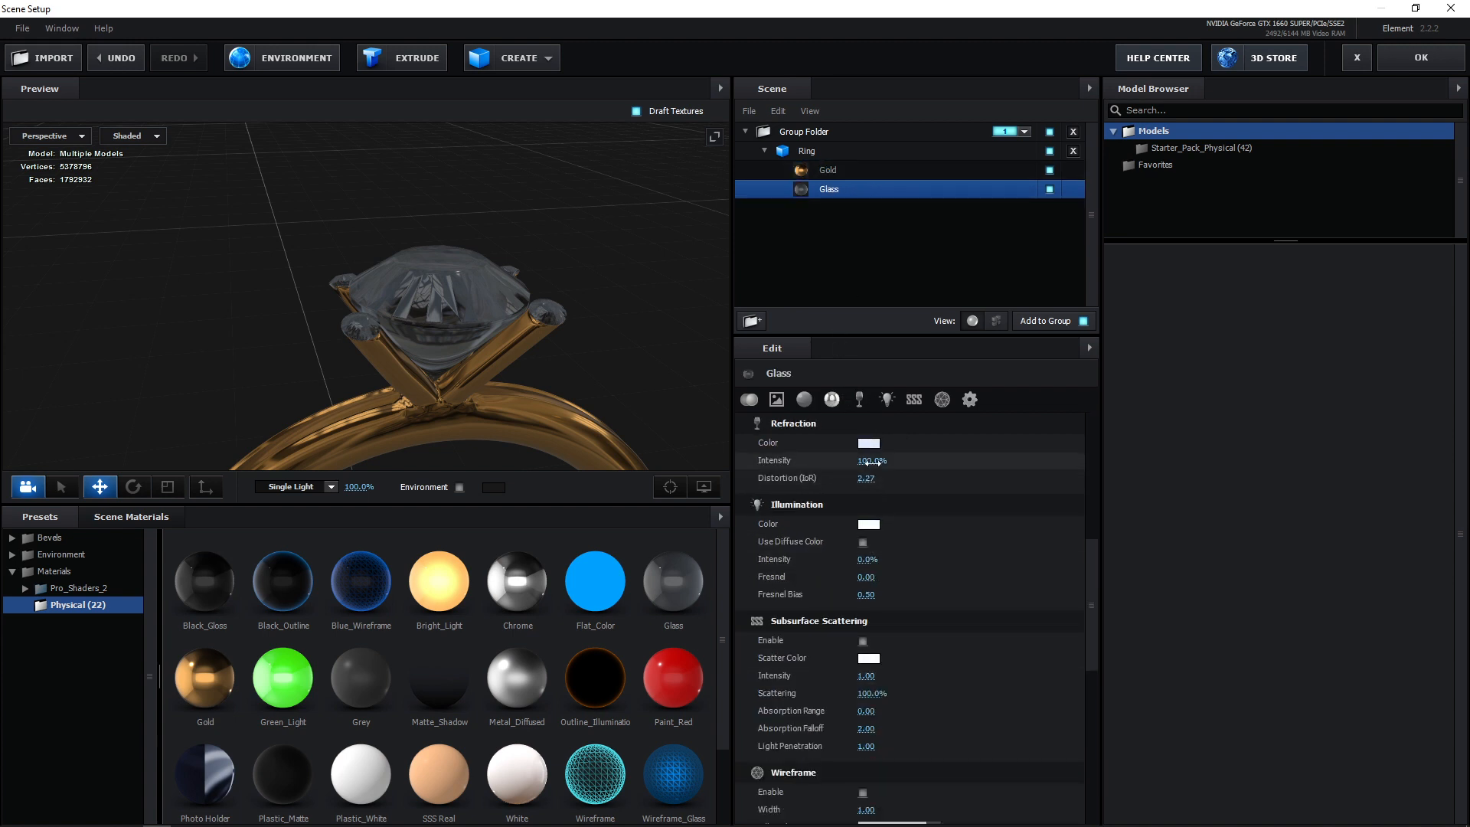
mouse_move(872, 460)
left_mouse_down()
mouse_move(1066, 465)
mouse_move(838, 493)
mouse_move(967, 492)
left_mouse_up()
left_click_drag(467, 359, 430, 342)
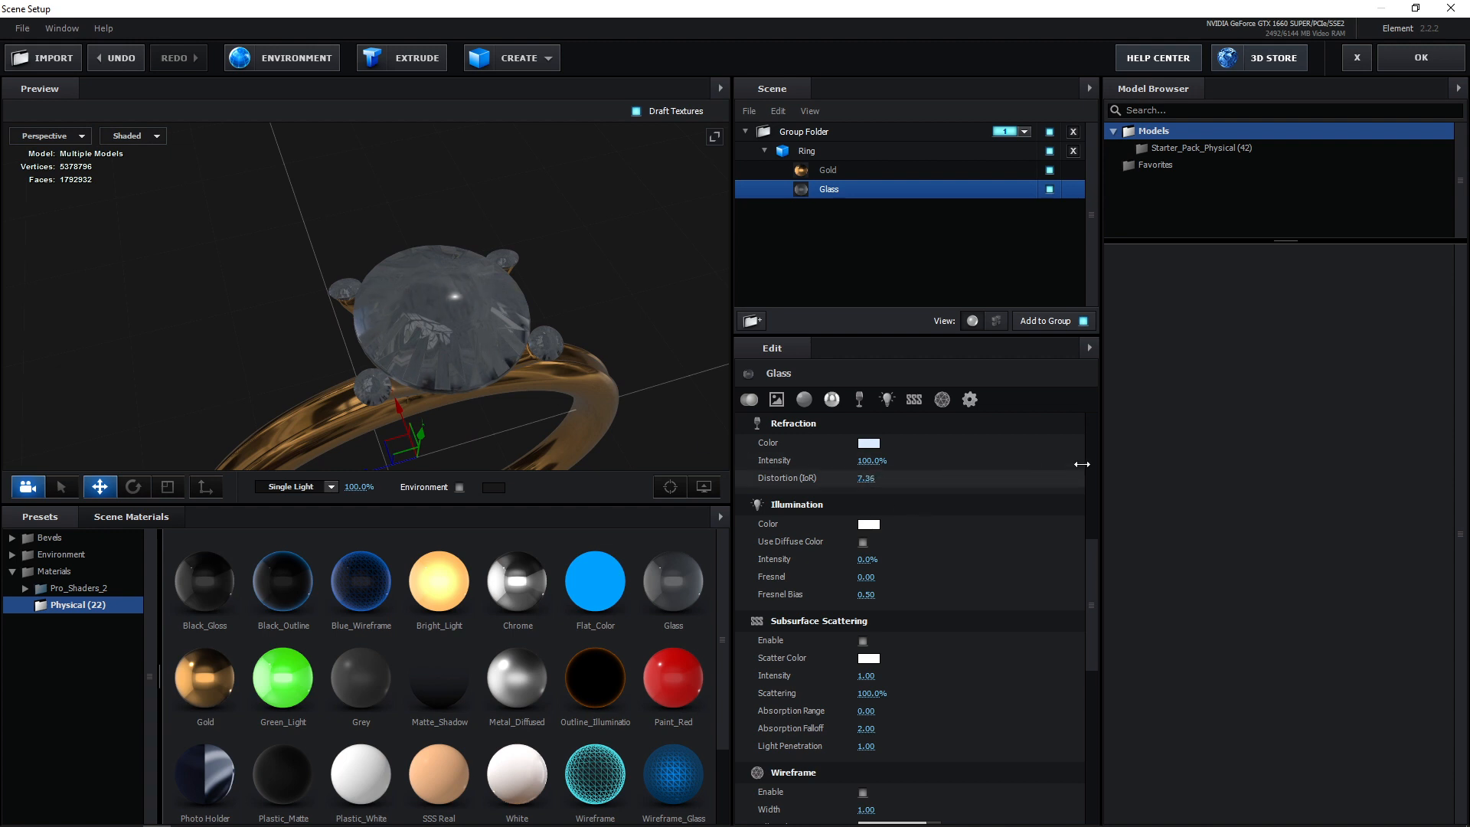
mouse_move(1081, 464)
left_mouse_down()
mouse_move(736, 501)
mouse_move(744, 510)
left_mouse_up()
mouse_move(514, 375)
left_mouse_down()
mouse_move(536, 343)
mouse_move(524, 351)
left_mouse_up()
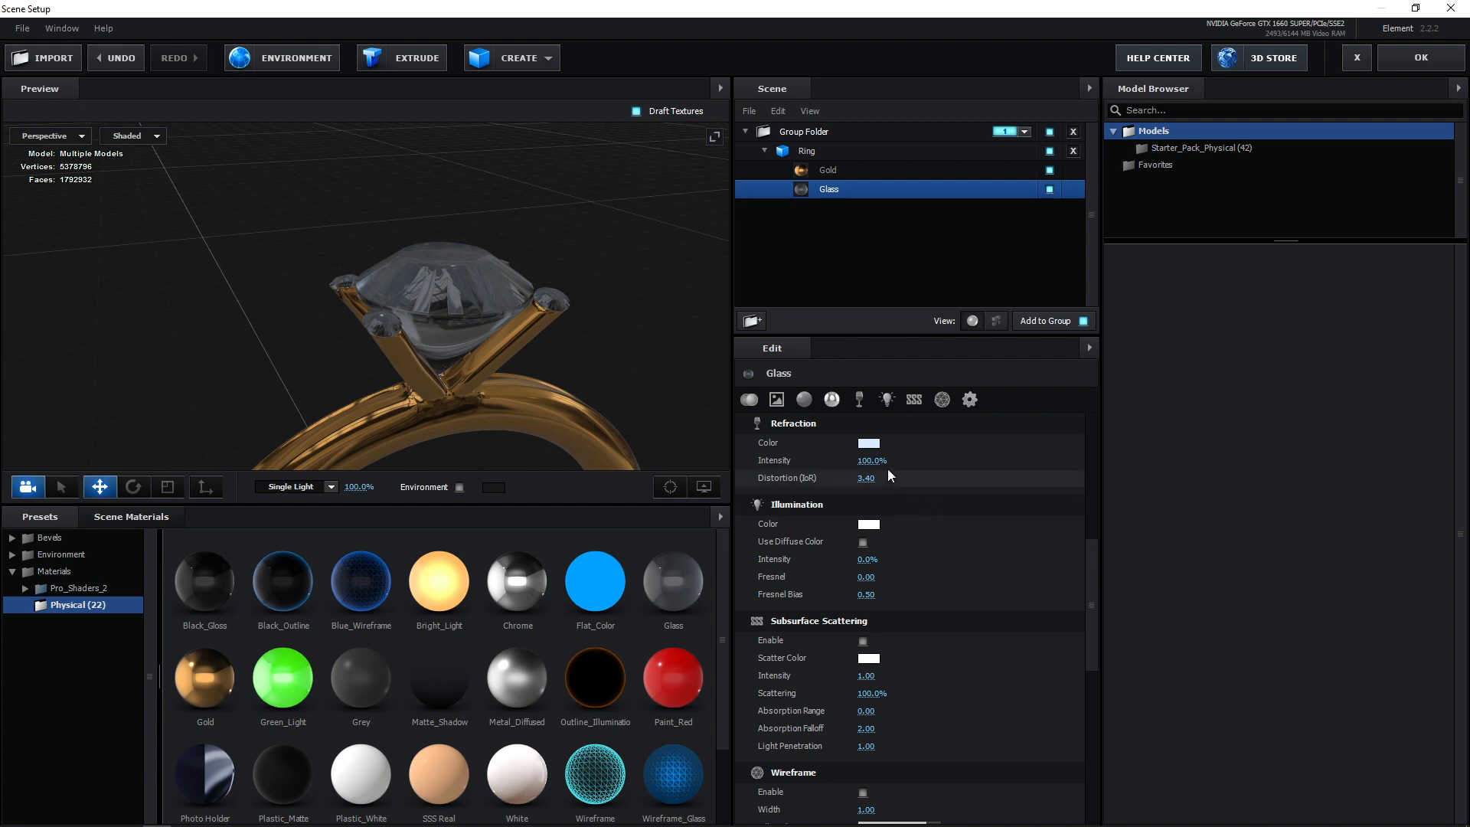
left_click_drag(876, 463, 833, 466)
mouse_move(523, 352)
left_mouse_down()
mouse_move(514, 371)
mouse_move(485, 373)
mouse_move(528, 379)
left_mouse_up()
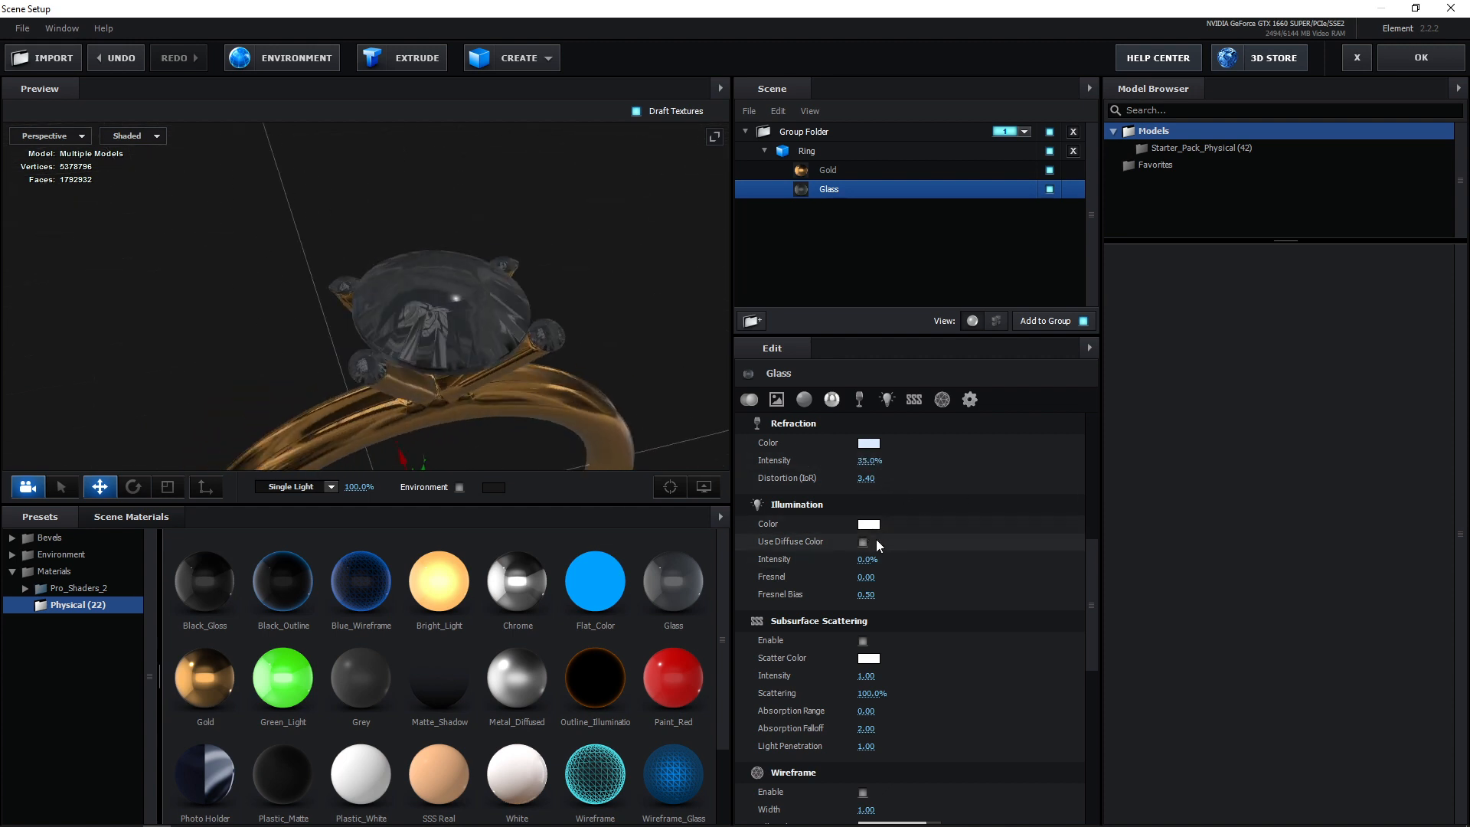
Step: Raise the Glass material's reflectivity intensity to 91%, checking the diamond from several angles
mouse_move(866, 558)
left_mouse_down()
mouse_move(903, 561)
mouse_move(854, 564)
left_mouse_up()
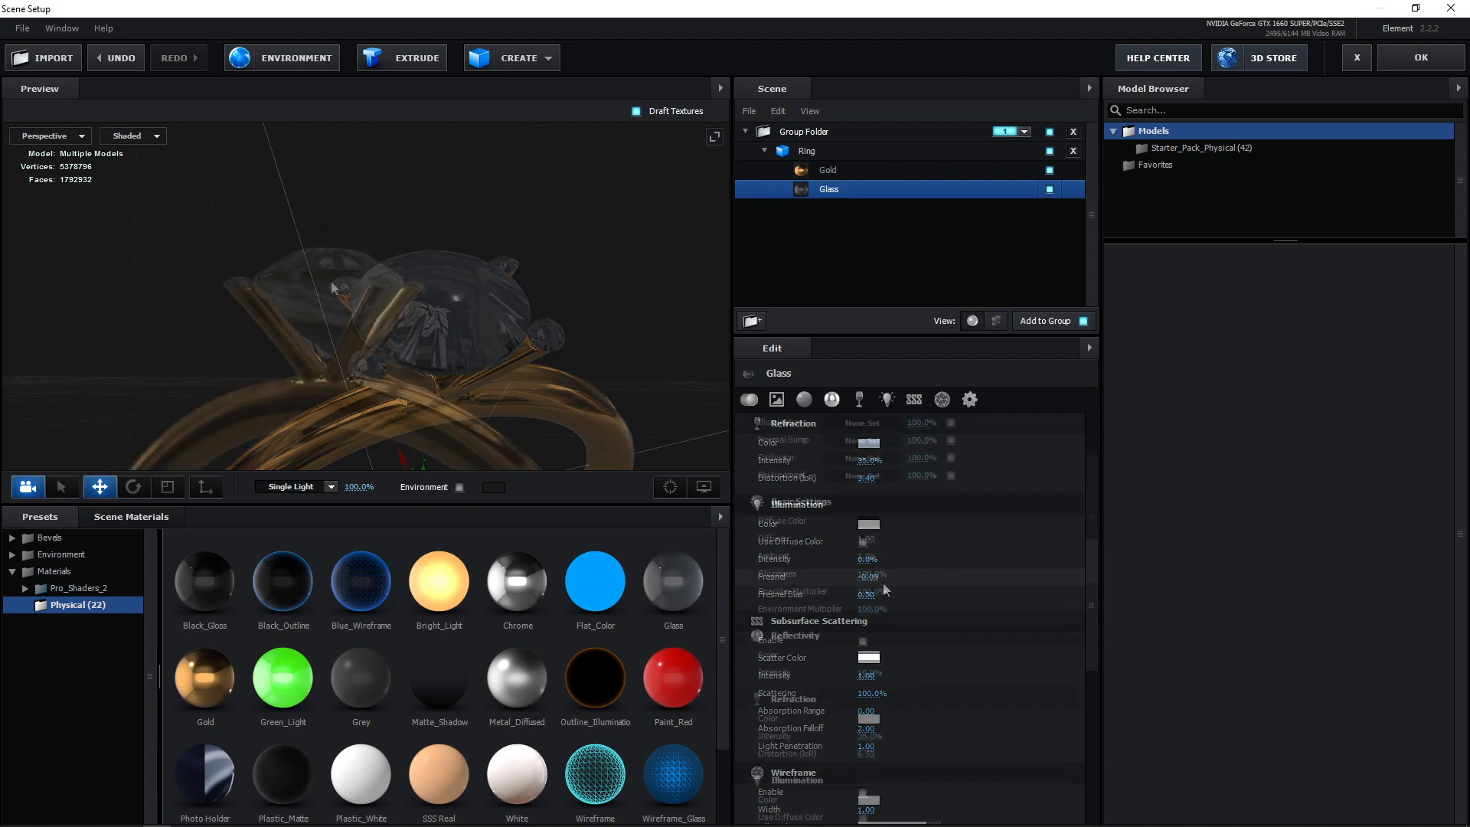
left_click_drag(398, 322, 678, 257)
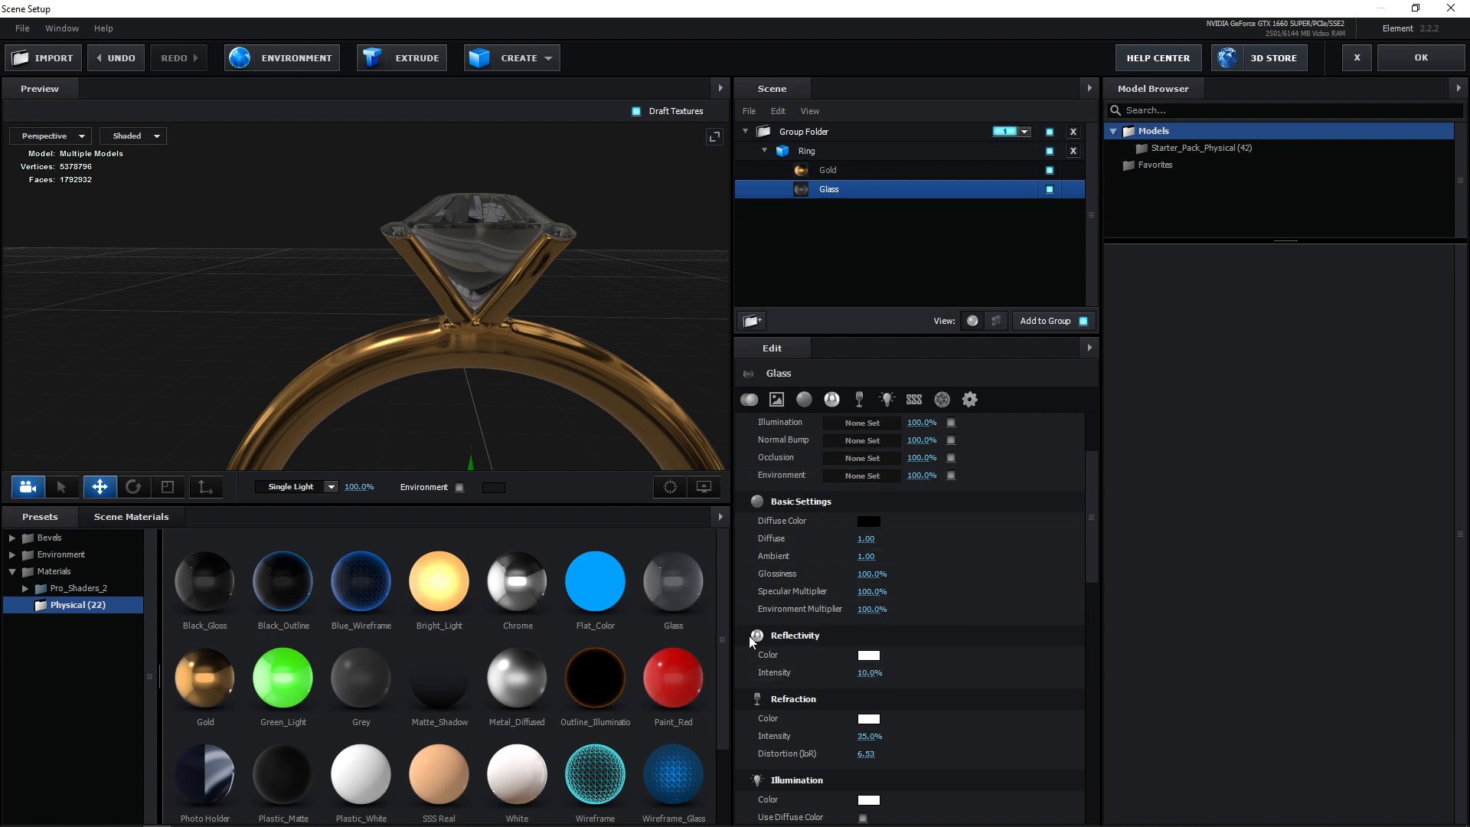
left_click_drag(865, 673, 903, 673)
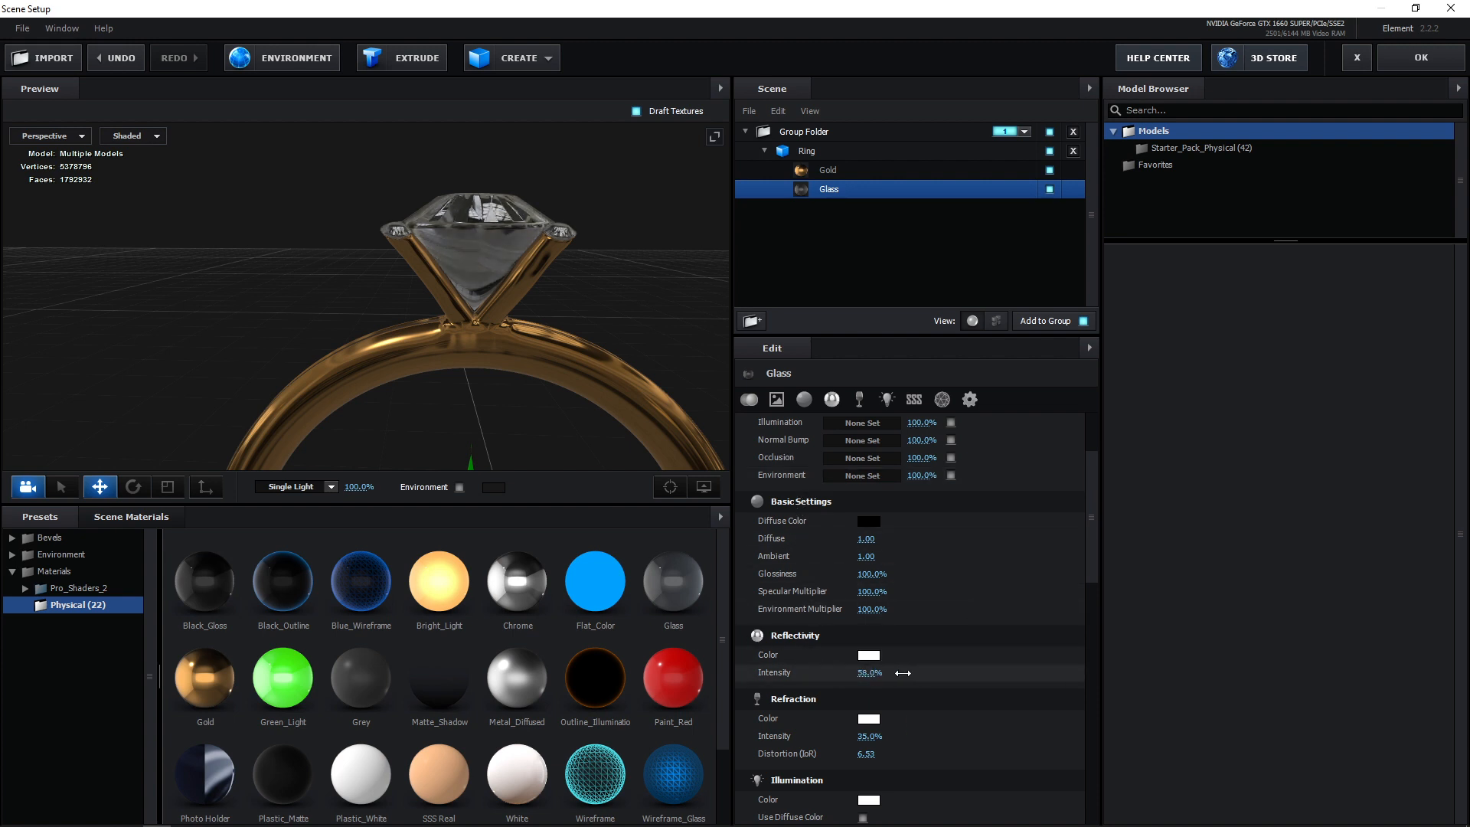
mouse_move(565, 337)
left_mouse_down()
mouse_move(595, 428)
mouse_move(633, 429)
mouse_move(505, 291)
mouse_move(548, 276)
mouse_move(559, 328)
left_mouse_up()
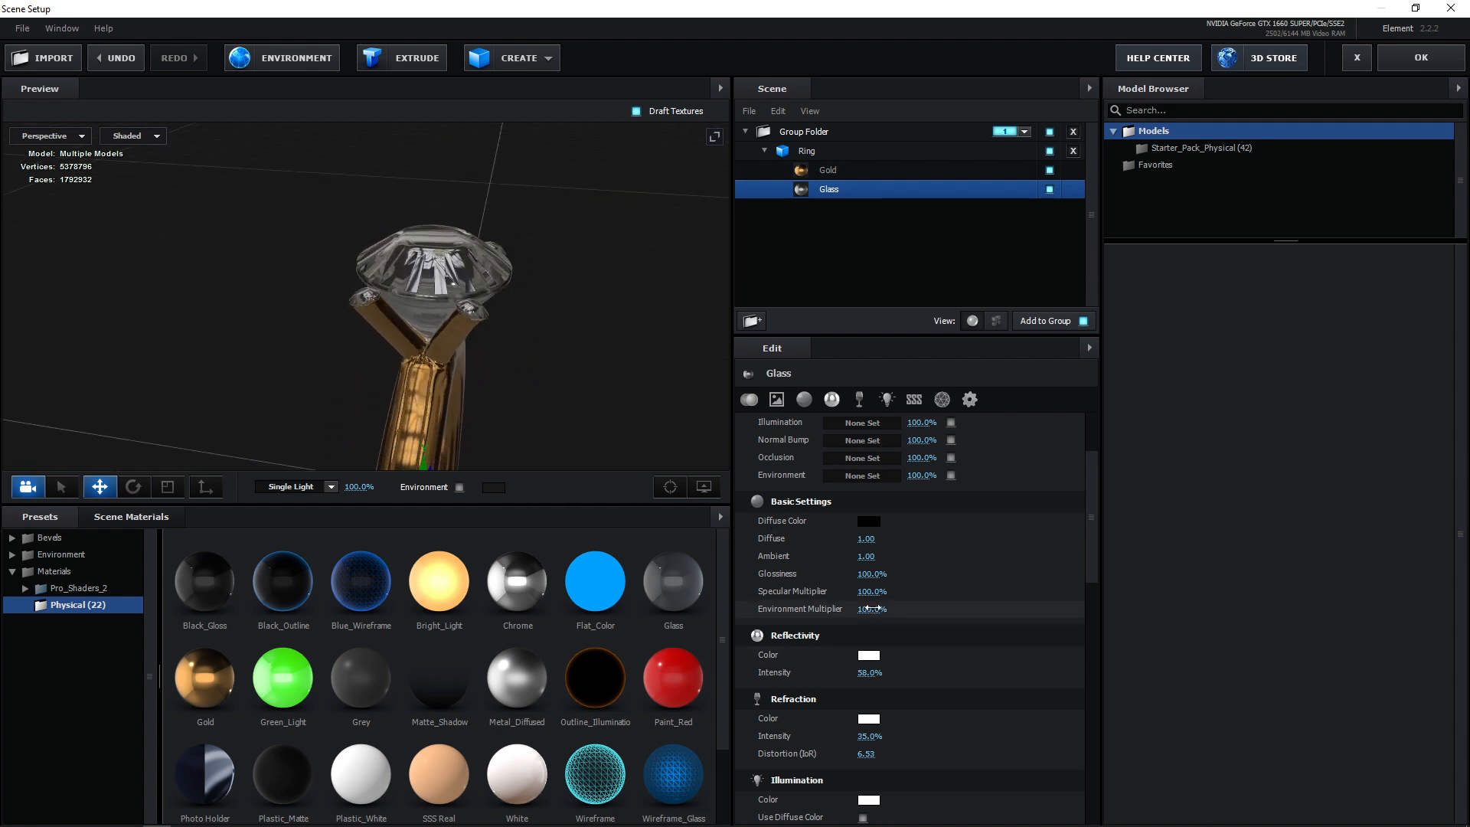
left_click_drag(866, 674, 966, 675)
mouse_move(490, 383)
left_mouse_down()
mouse_move(606, 303)
mouse_move(621, 244)
mouse_move(636, 306)
mouse_move(640, 284)
mouse_move(436, 337)
mouse_move(445, 328)
mouse_move(491, 388)
mouse_move(481, 420)
mouse_move(488, 396)
left_mouse_up()
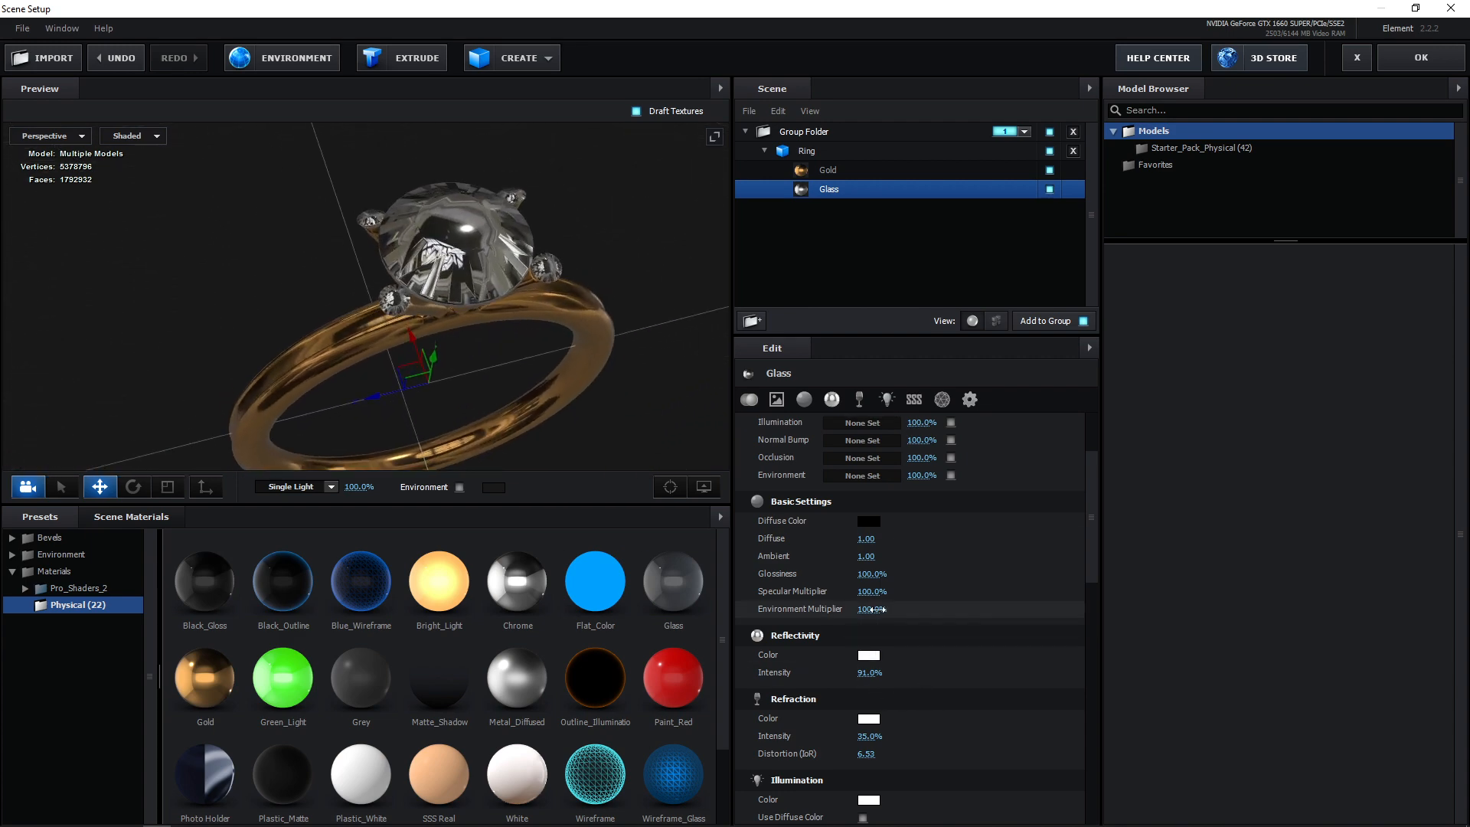
Step: Try a different environment multiplier on the Glass material, undo it, and fine-tune the reflectivity intensity instead
mouse_move(873, 609)
left_mouse_down()
mouse_move(842, 610)
mouse_move(877, 611)
left_mouse_up()
key("ctrl+z")
left_click_drag(867, 673, 881, 680)
left_click_drag(437, 283, 480, 196)
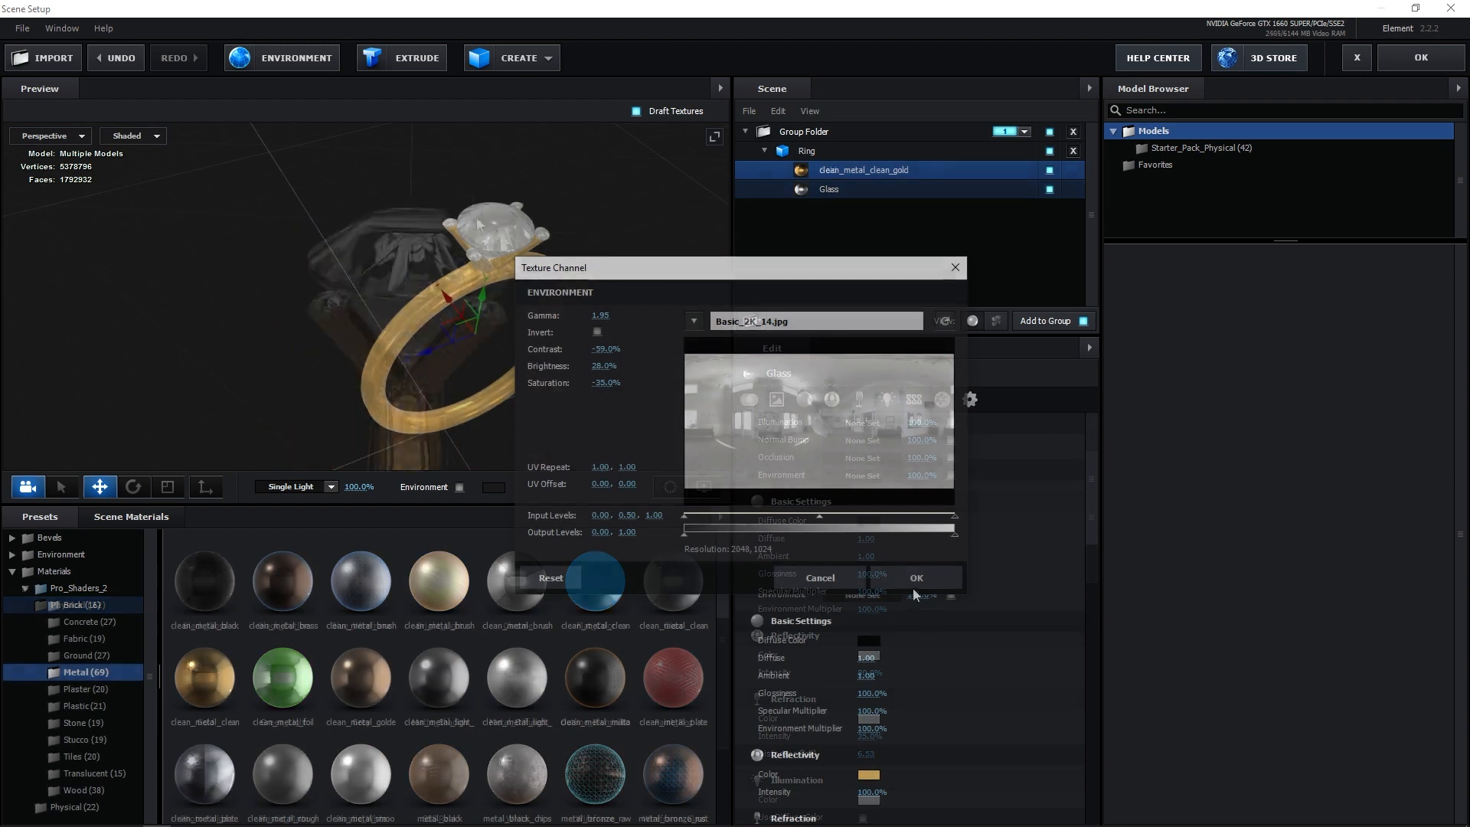
Step: Apply the Basic_2K_14.jpg environment texture with gamma 1.95 and brightness 28%
left_click(910, 575)
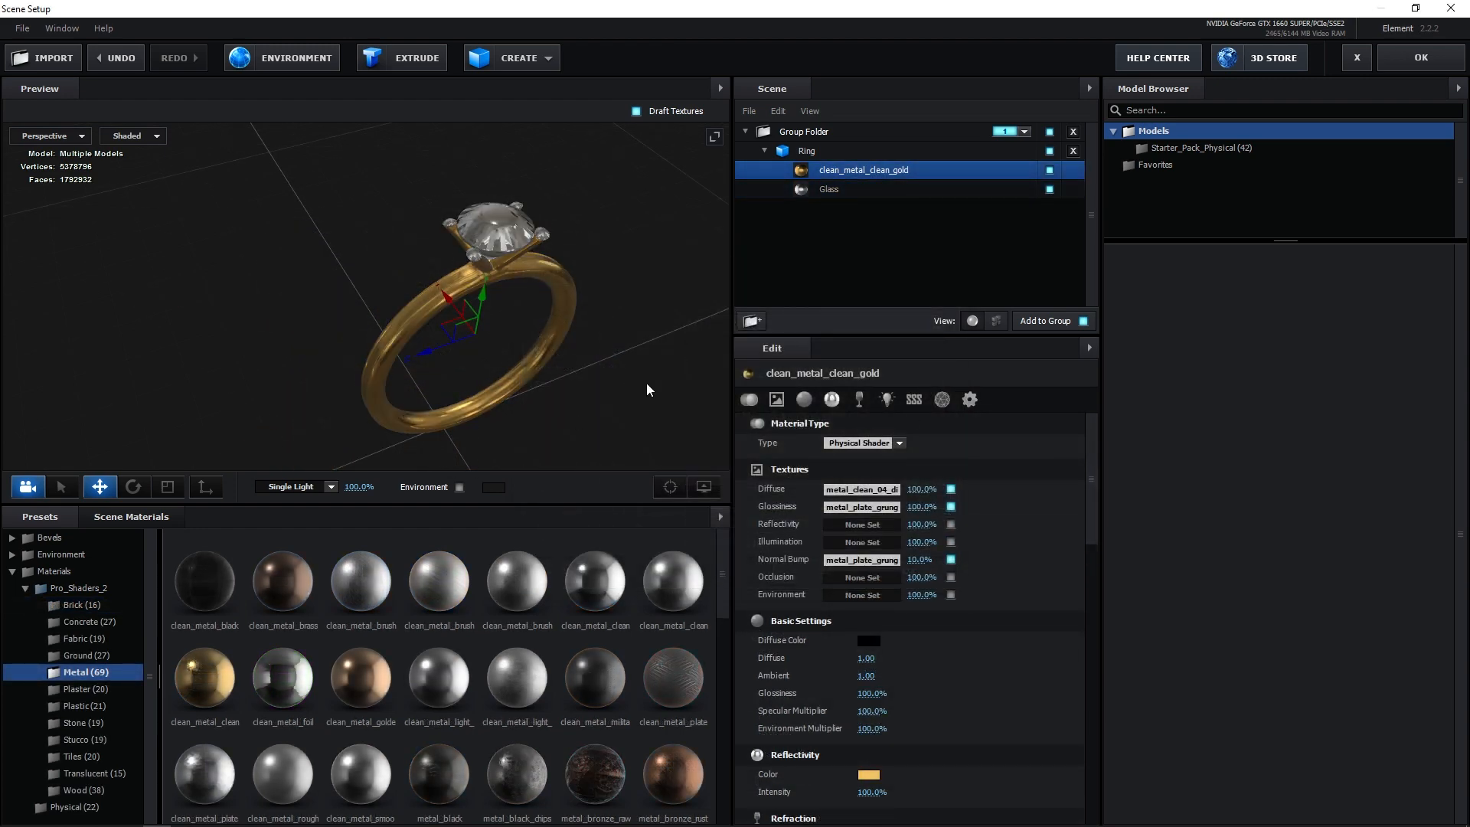
left_click_drag(646, 385, 312, 285)
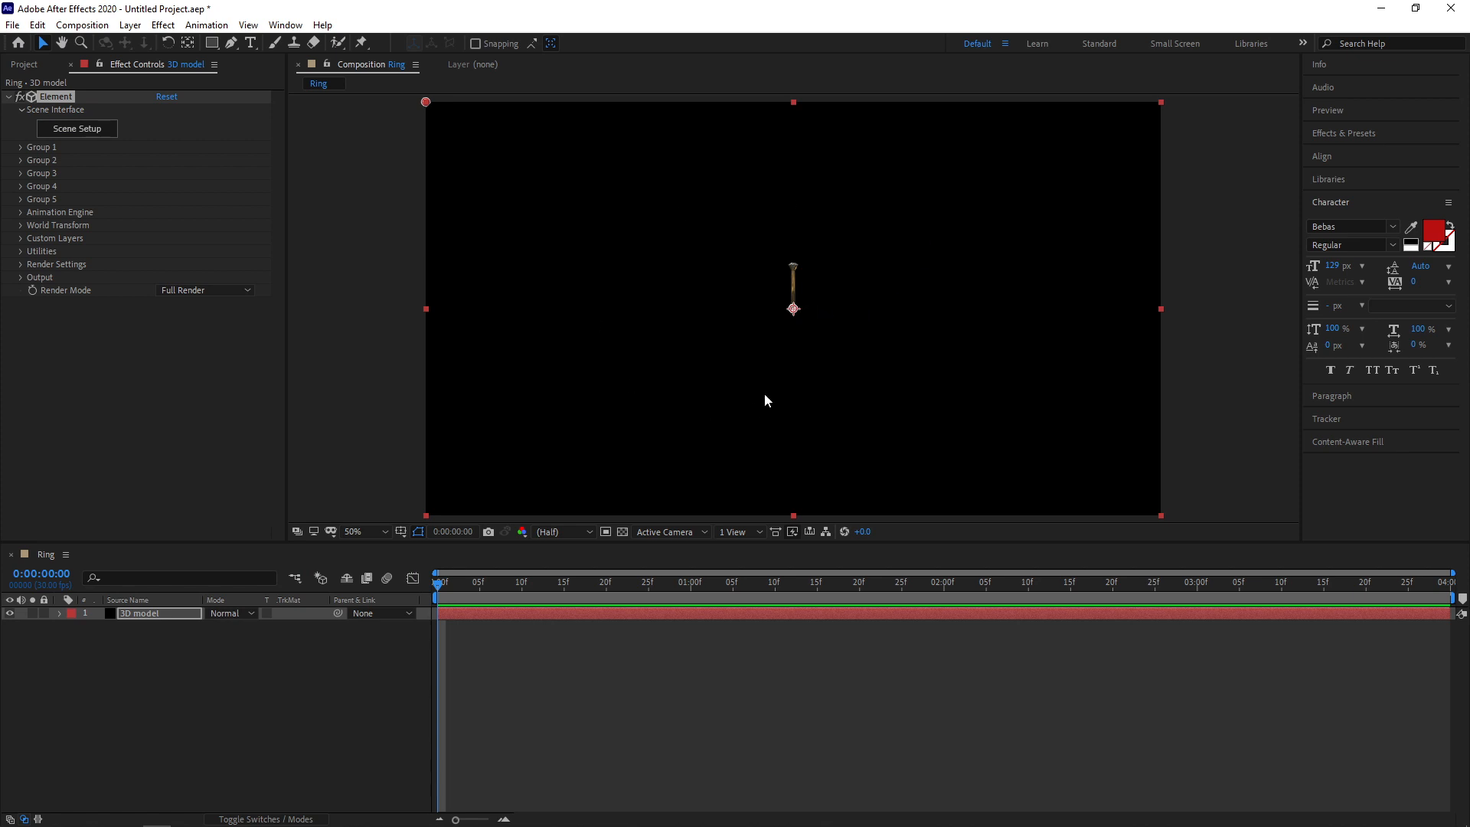
Step: Add a two-node camera layer named Camera 1 with the 50mm preset to the Ring composition
right_click(186, 637)
mouse_move(229, 647)
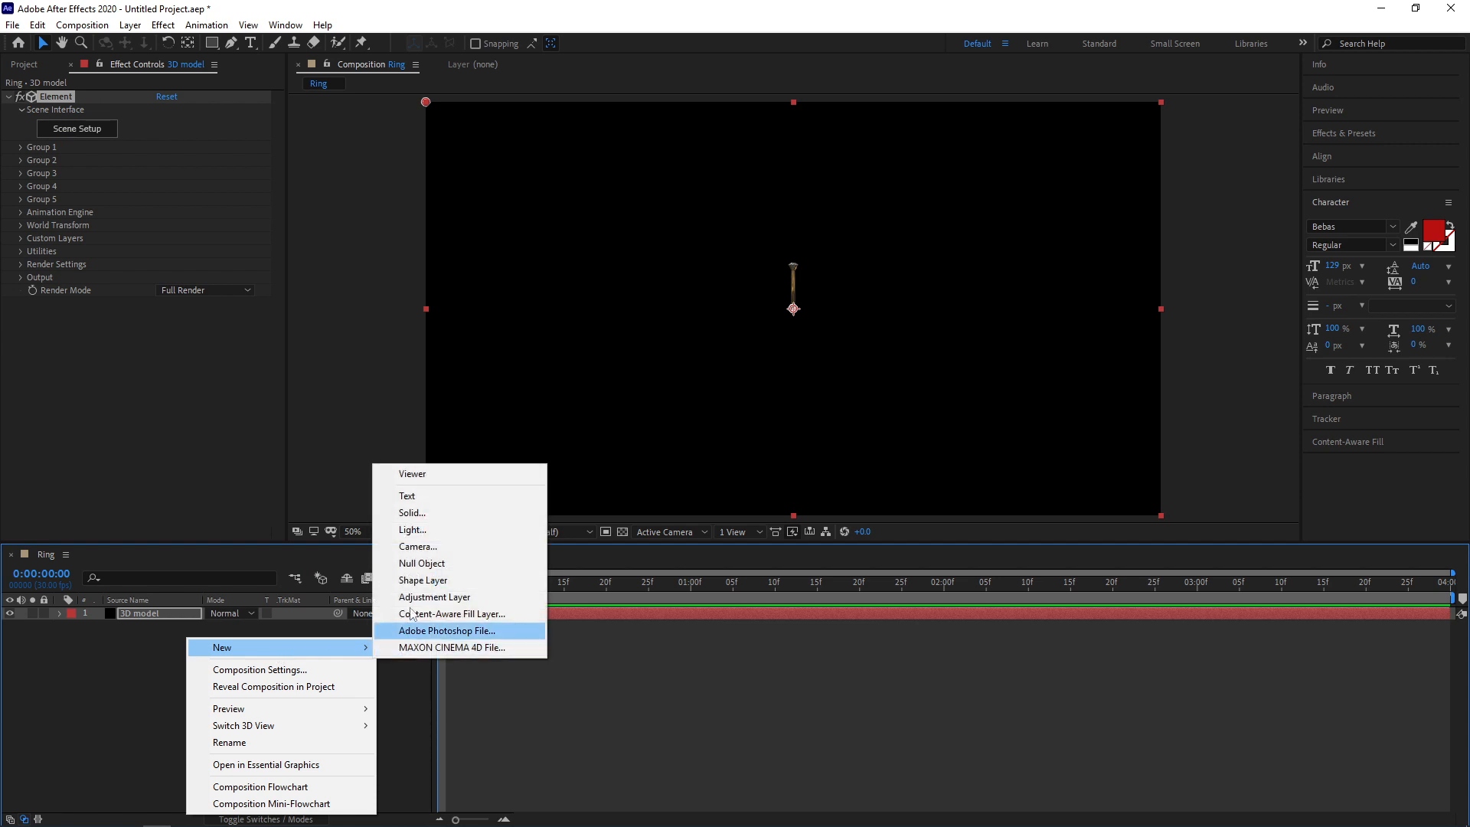
left_click(418, 546)
left_click(891, 585)
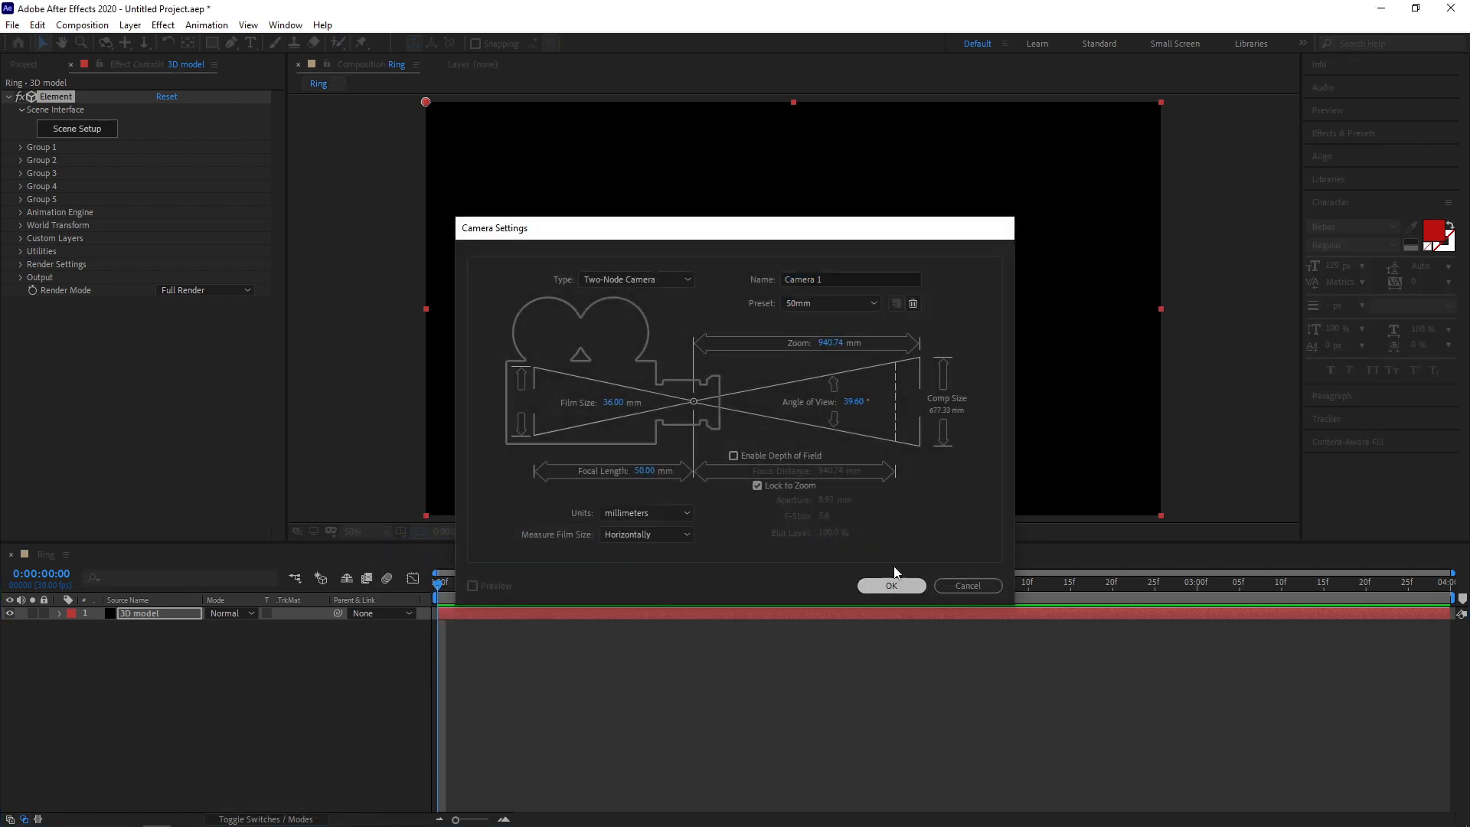
Step: Dolly, pan and orbit the camera until the whole ring is framed near the composition's center at an angle
left_click(144, 46)
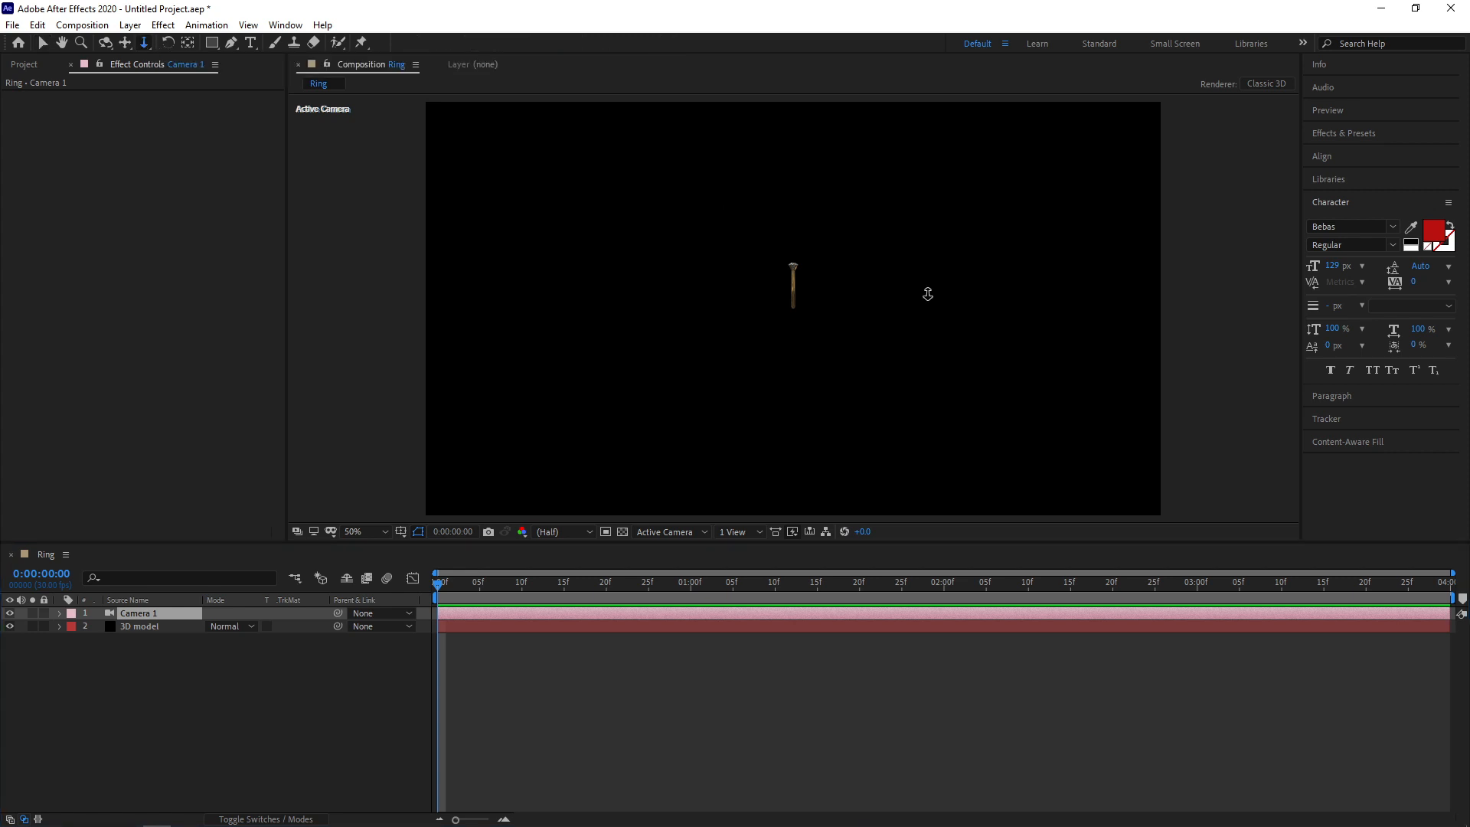
left_click_drag(799, 287, 781, 243)
left_click(124, 44)
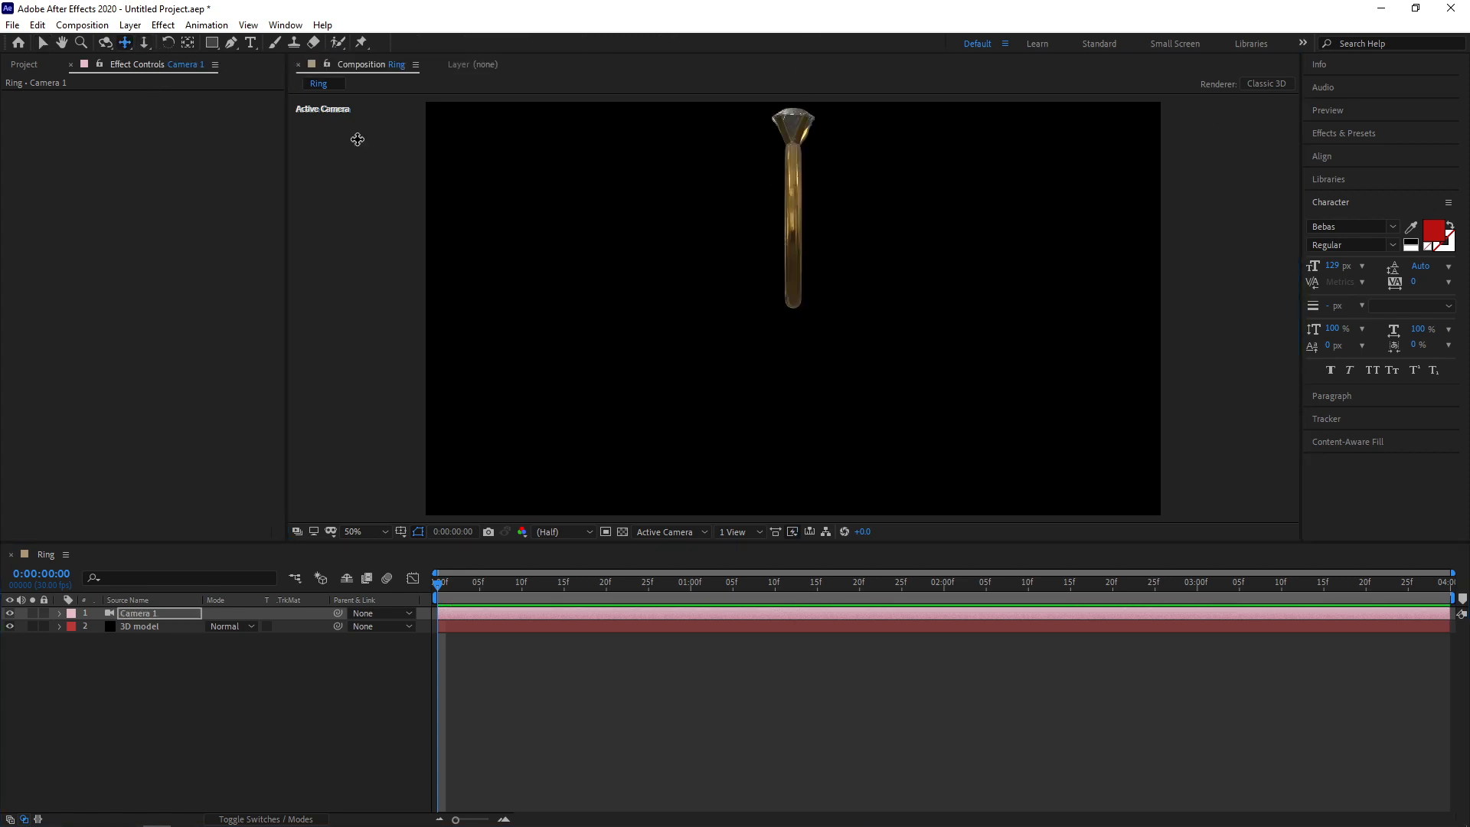
left_click_drag(796, 234, 800, 433)
left_click(105, 43)
left_click_drag(806, 308, 871, 280)
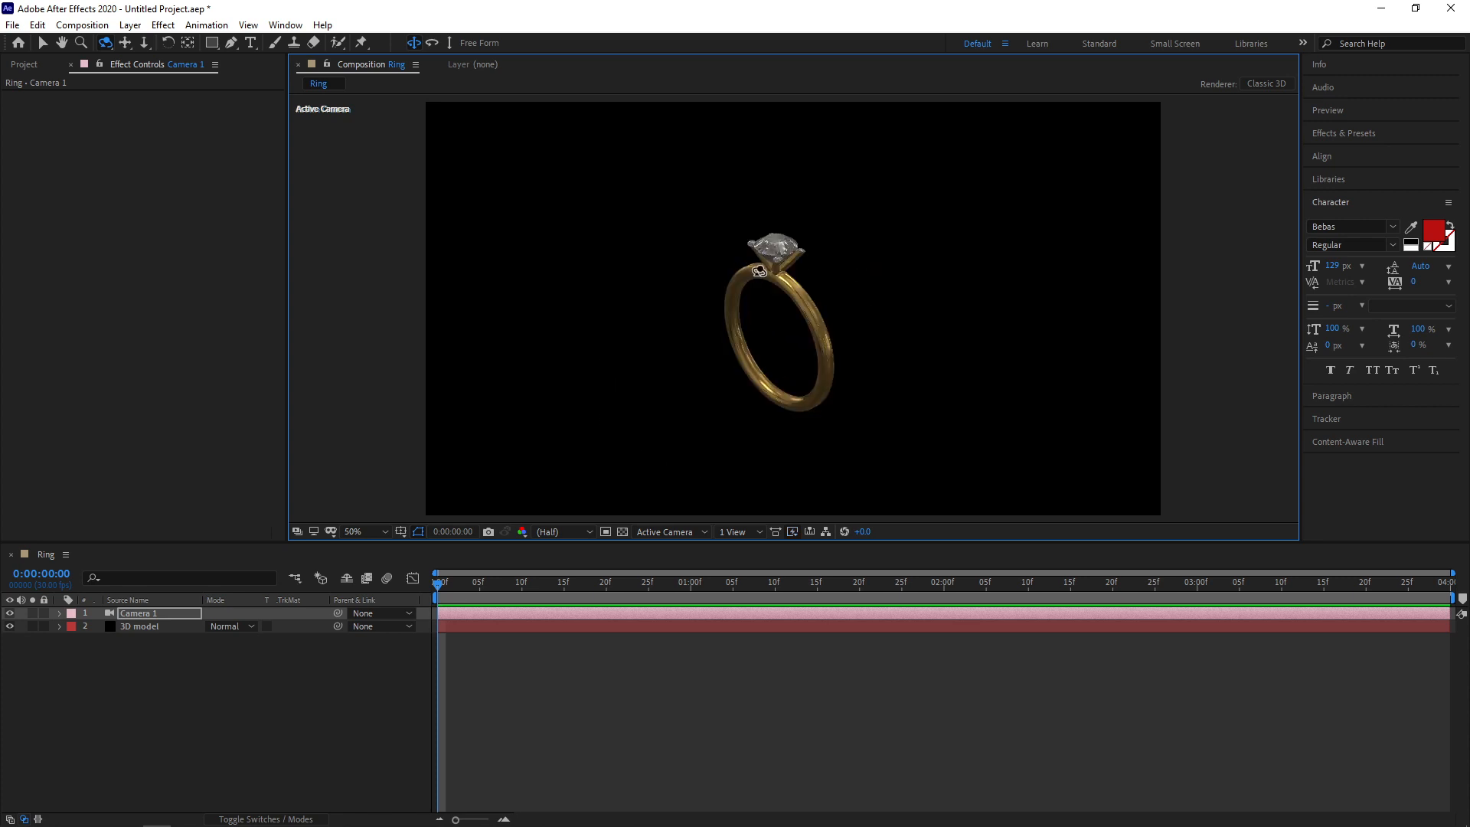
scroll(759, 271, "up", 3)
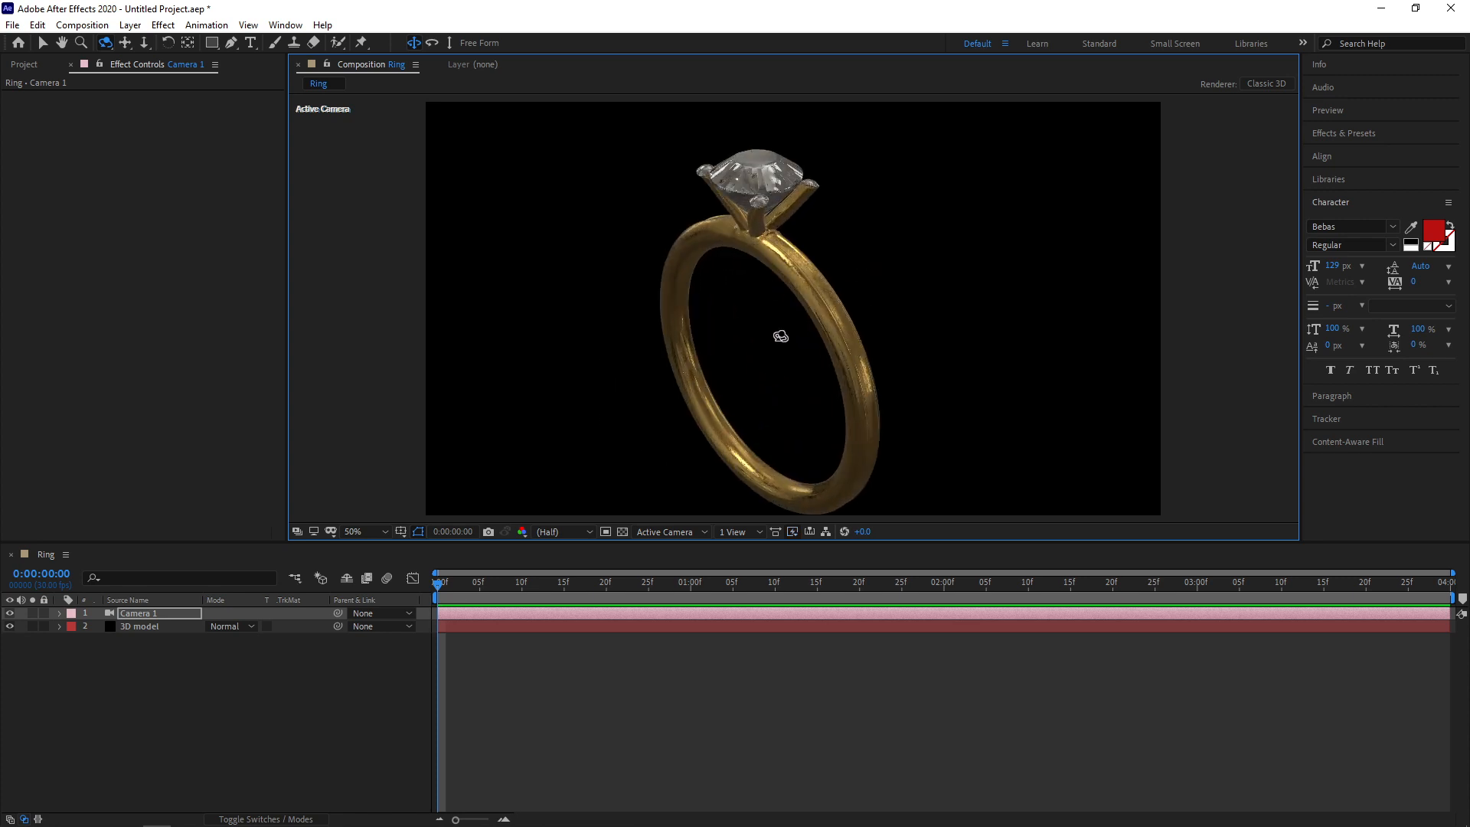
left_click_drag(852, 304, 772, 313)
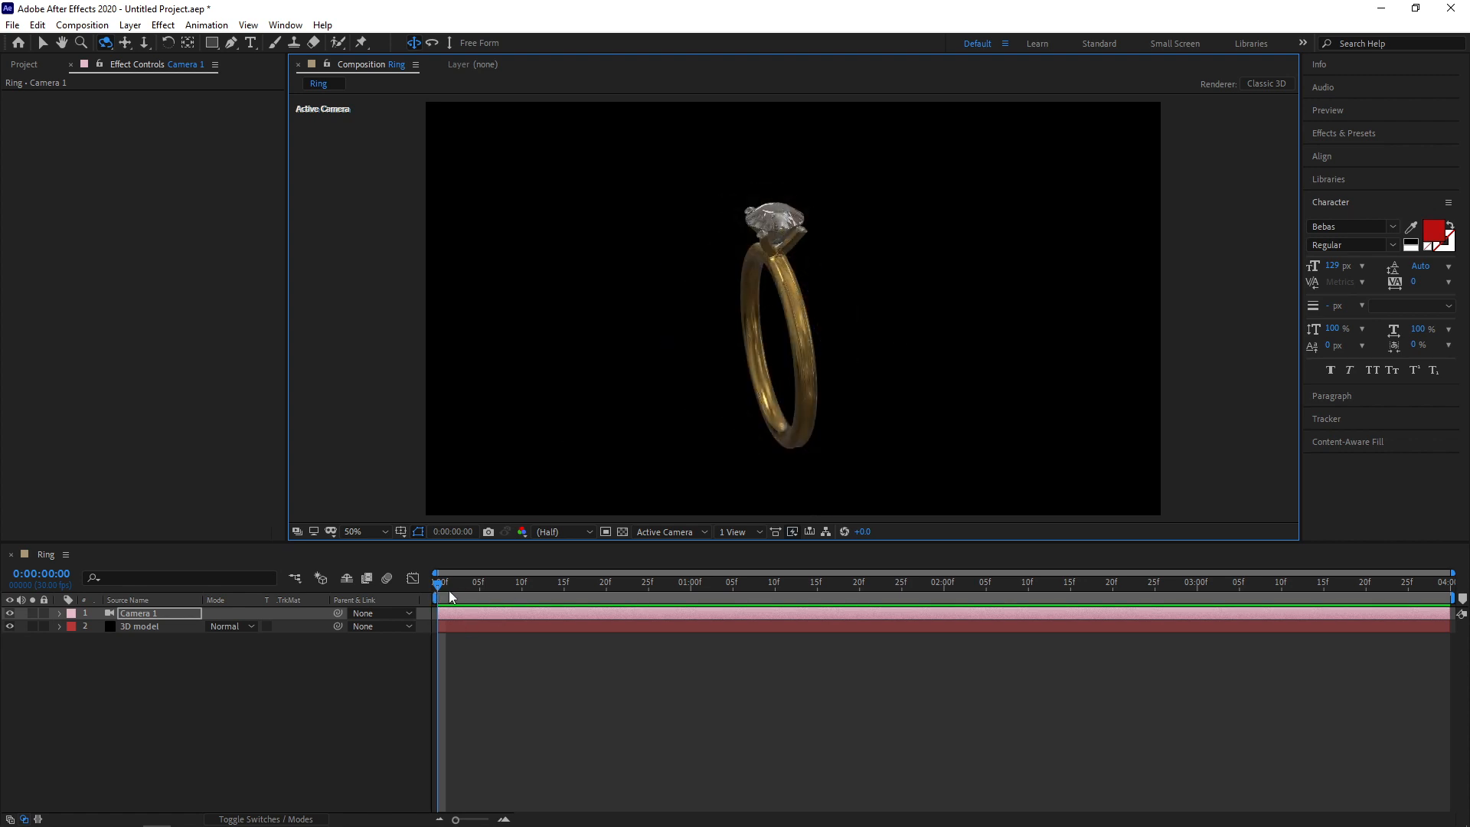
Step: Animate Camera 1's position with keyframes at the start and end of the timeline so it orbits the ring, and preview the motion
left_click(59, 613)
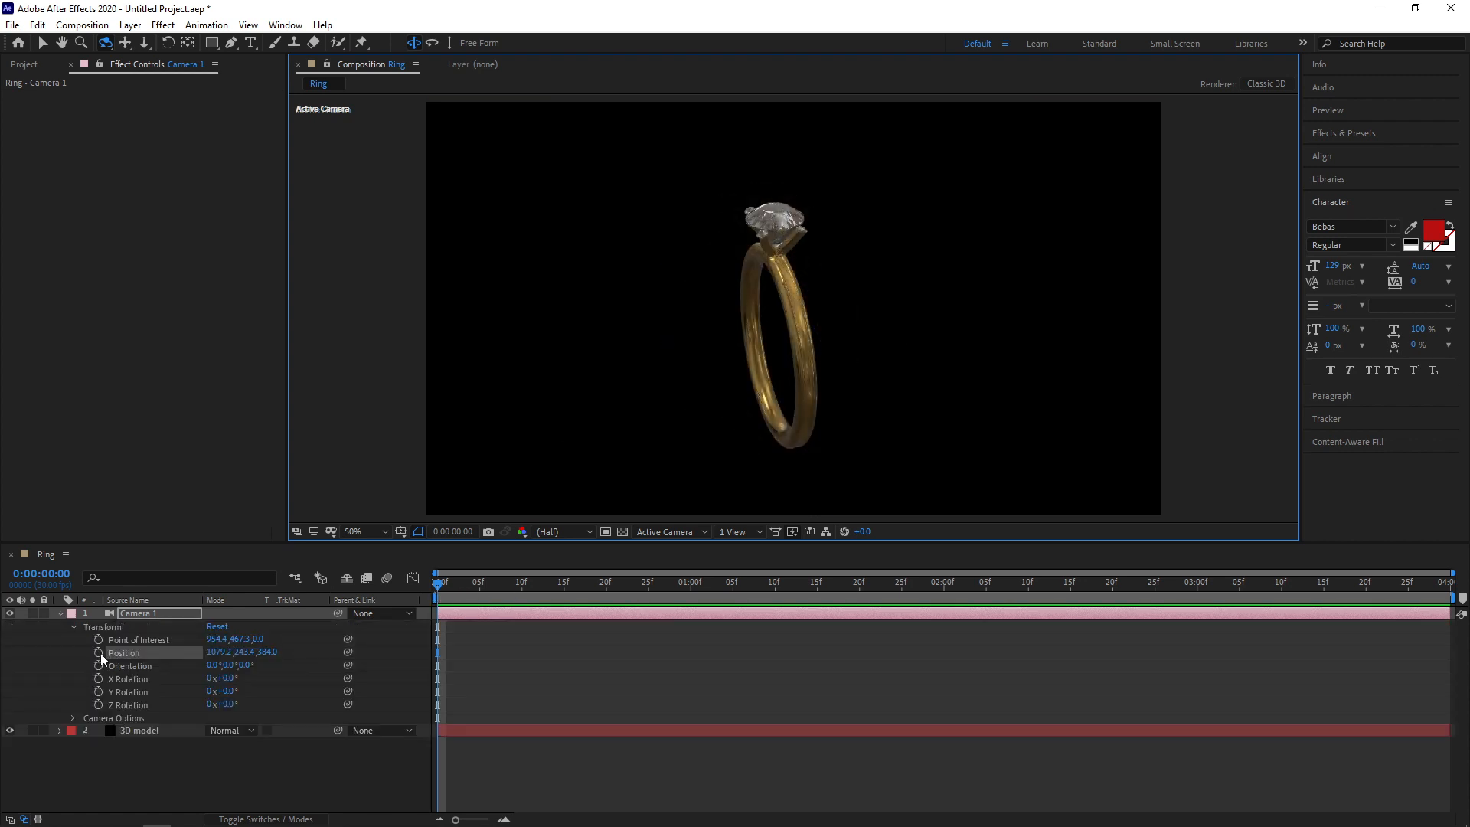
left_click(138, 652)
left_click_drag(644, 591, 1453, 622)
left_click_drag(754, 339, 945, 400)
key("space")
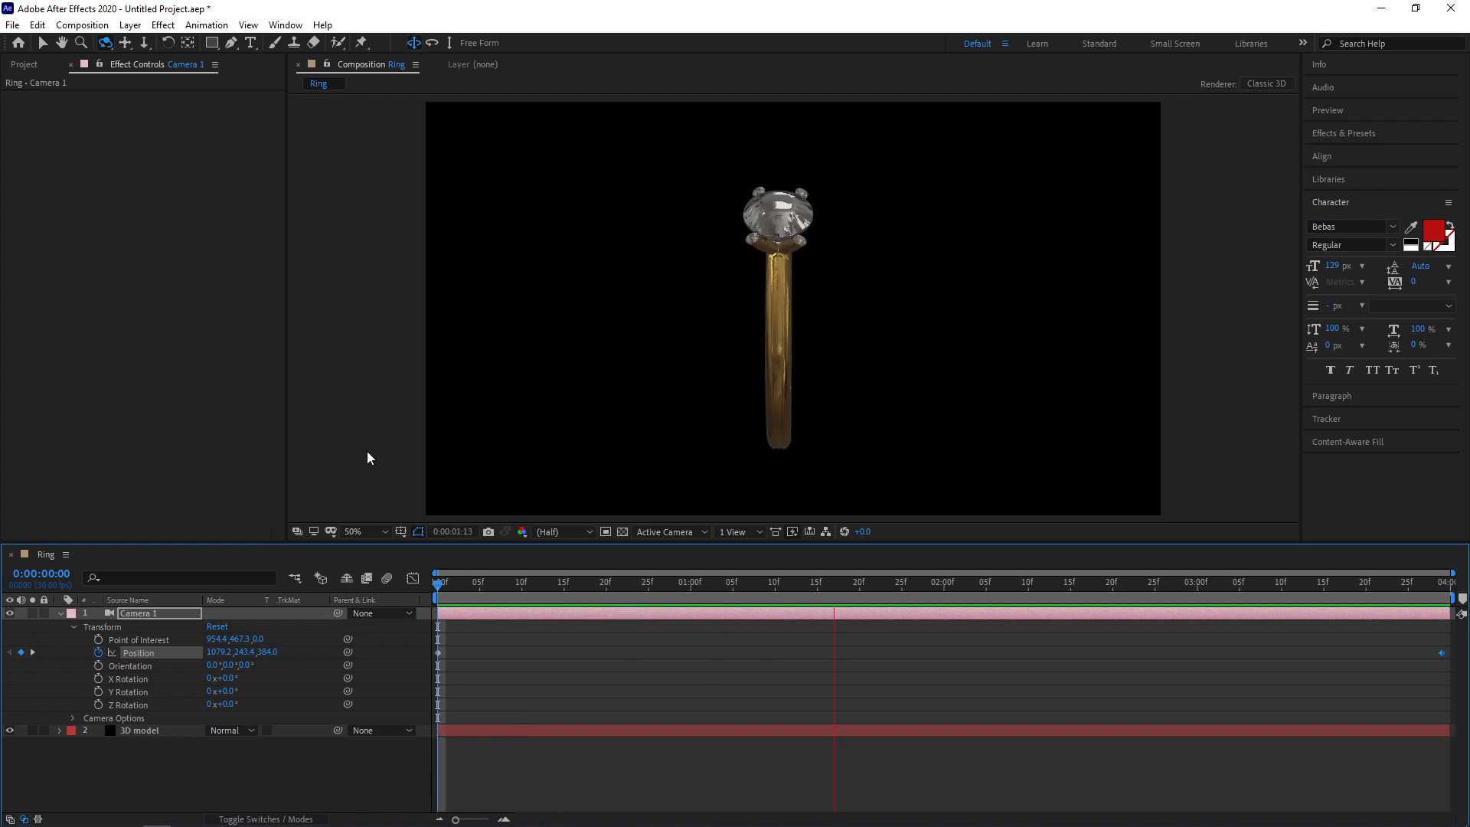
key("space")
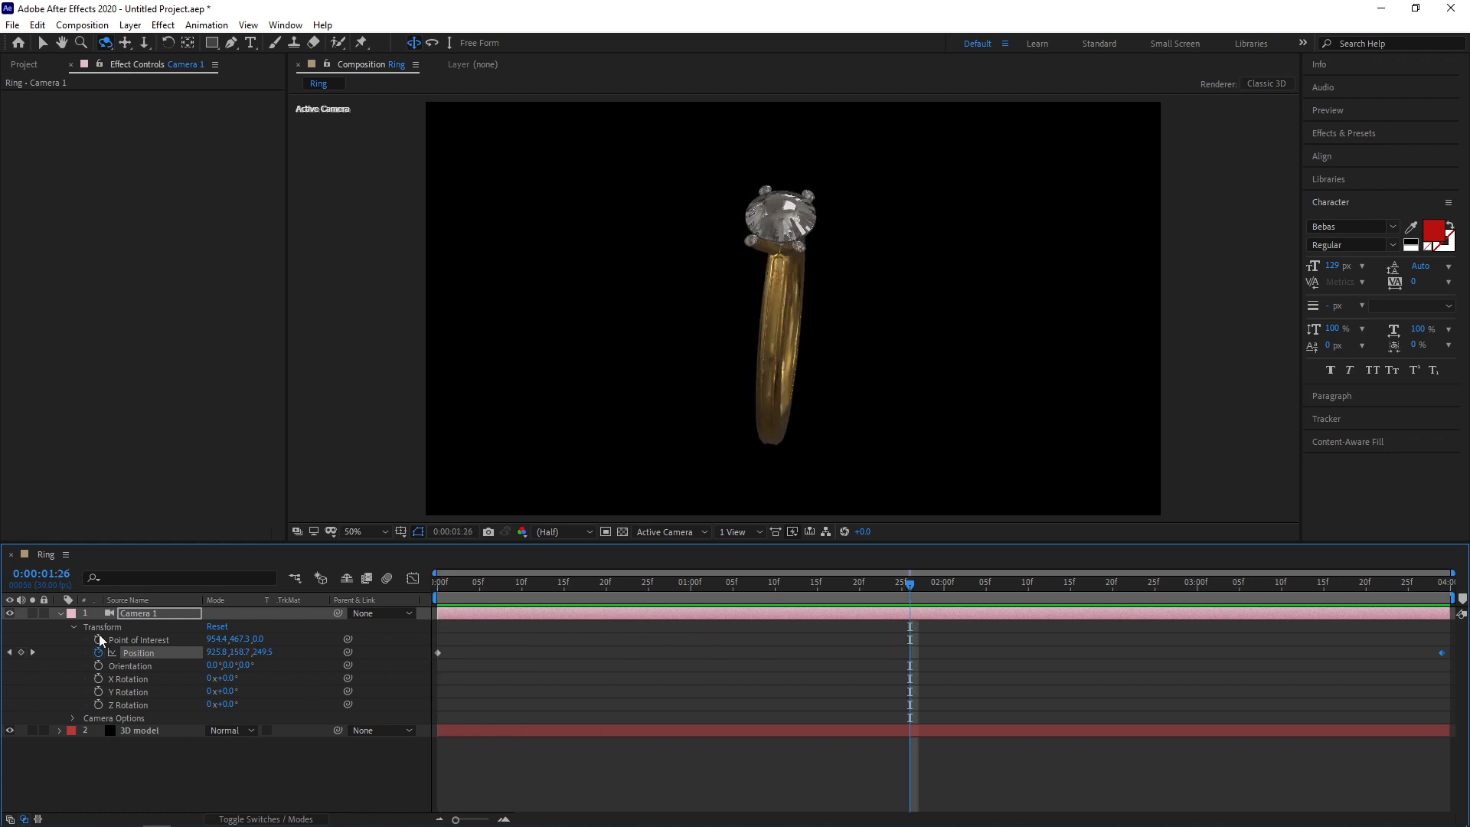
left_click(60, 613)
left_click(170, 738)
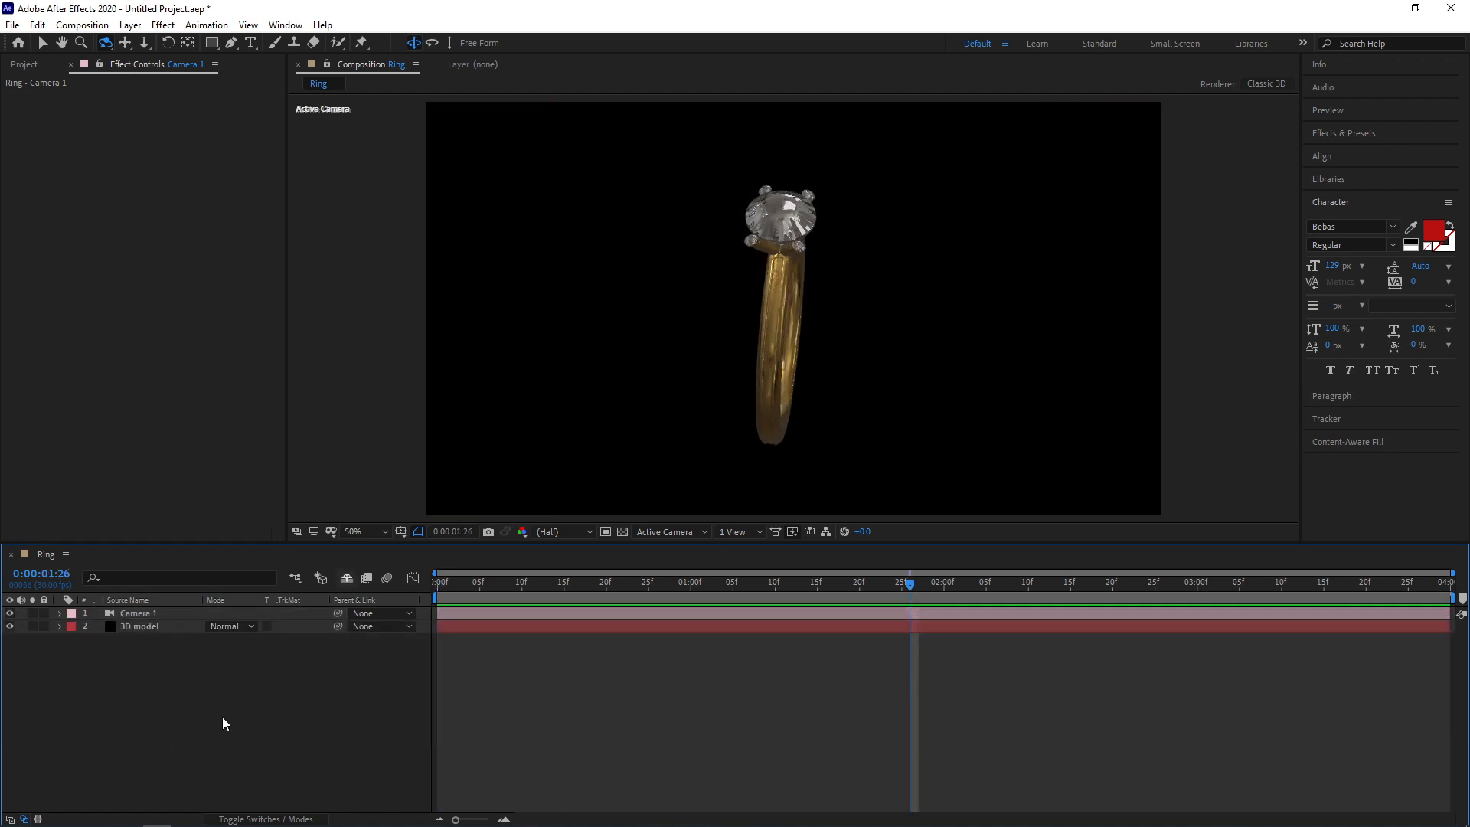
Step: Create a black 1920 x 1080 solid named BG and place it below the 3D model layer
right_click(252, 674)
mouse_move(404, 506)
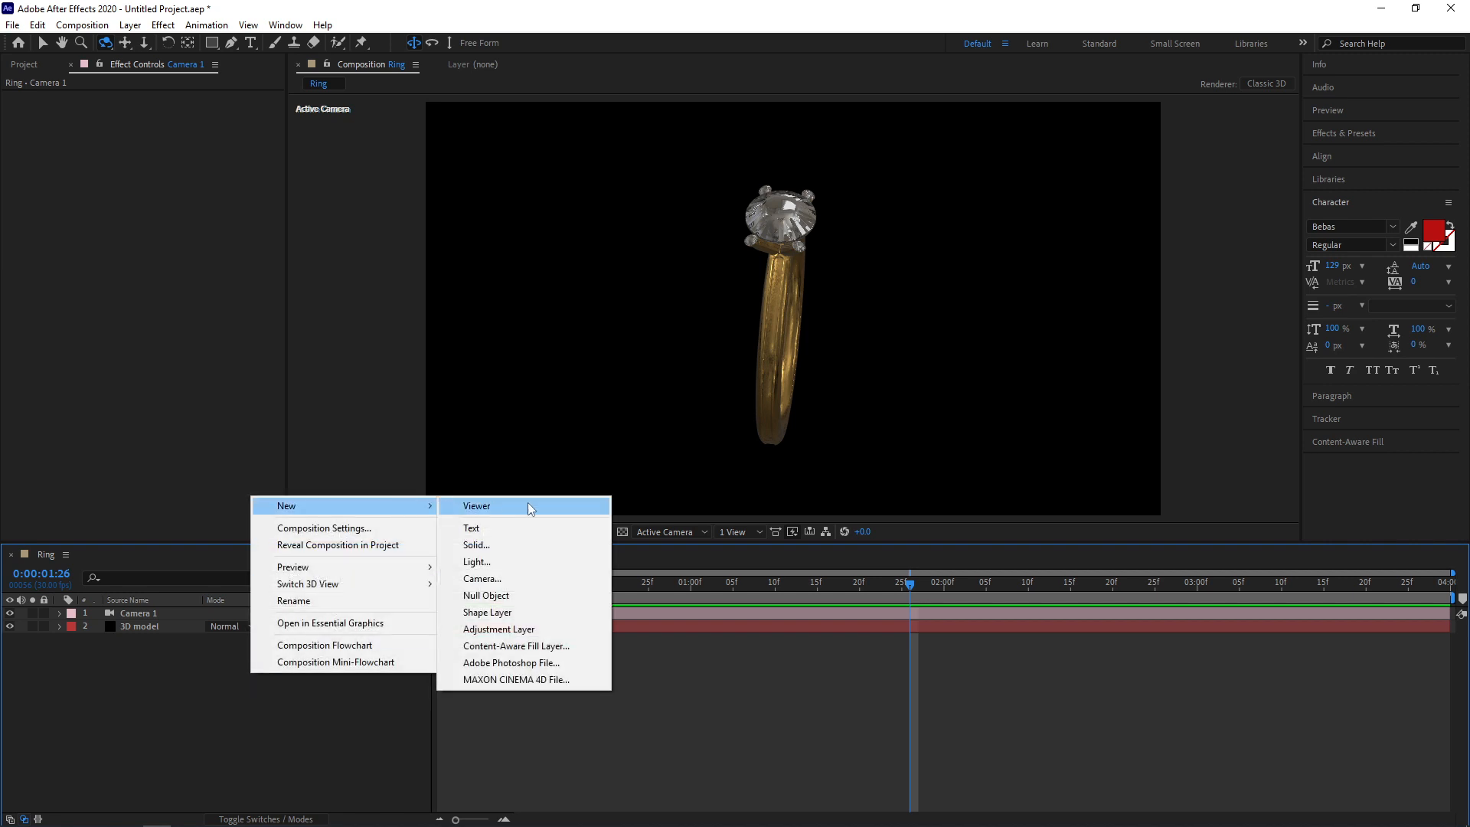
left_click(490, 546)
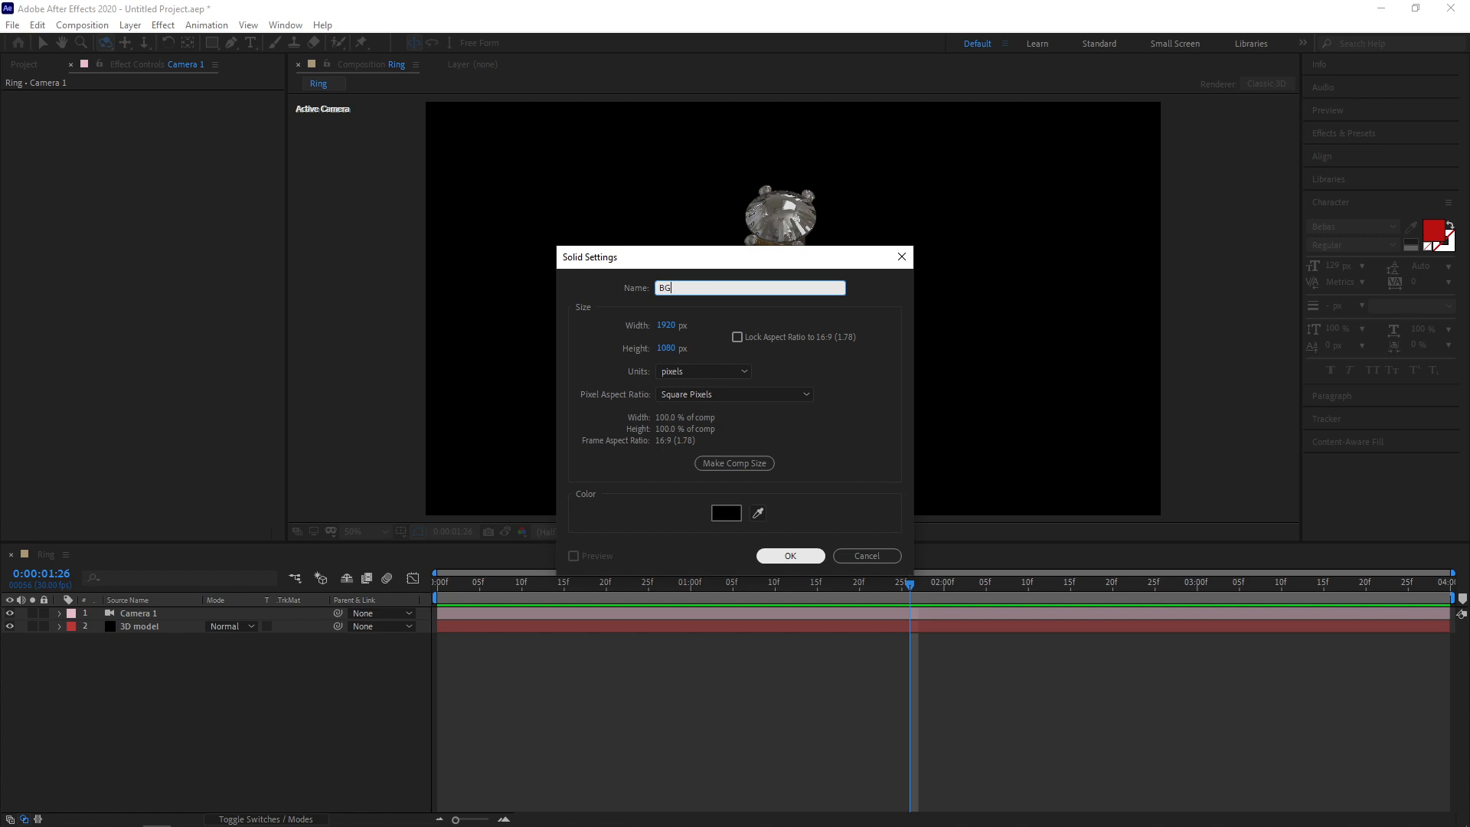
key("Return")
left_click_drag(125, 622, 137, 695)
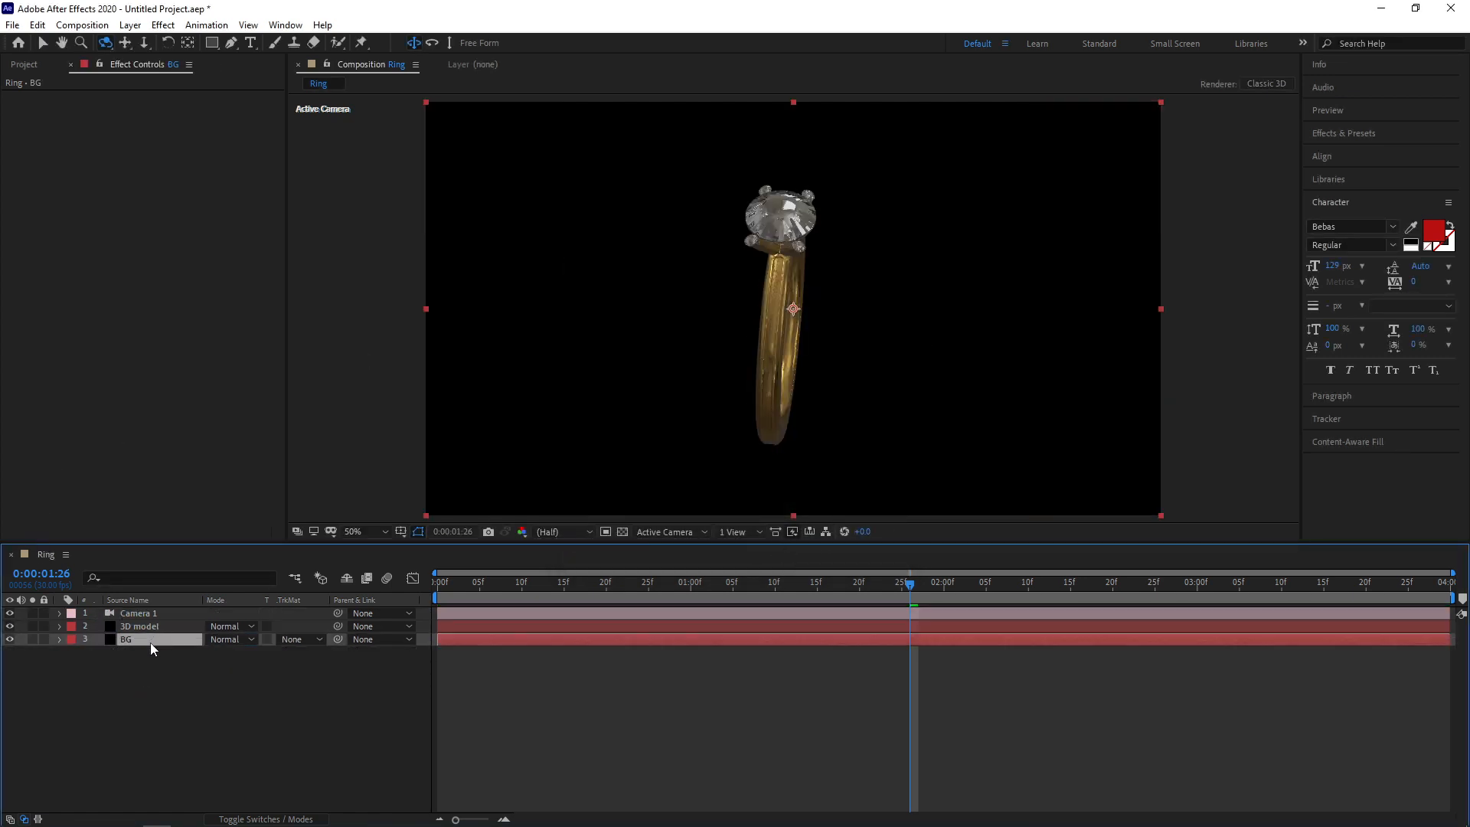
Step: Apply a Gradient Ramp to the BG layer, with a Radial Ramp shape starting at about 954, 410
left_click(163, 26)
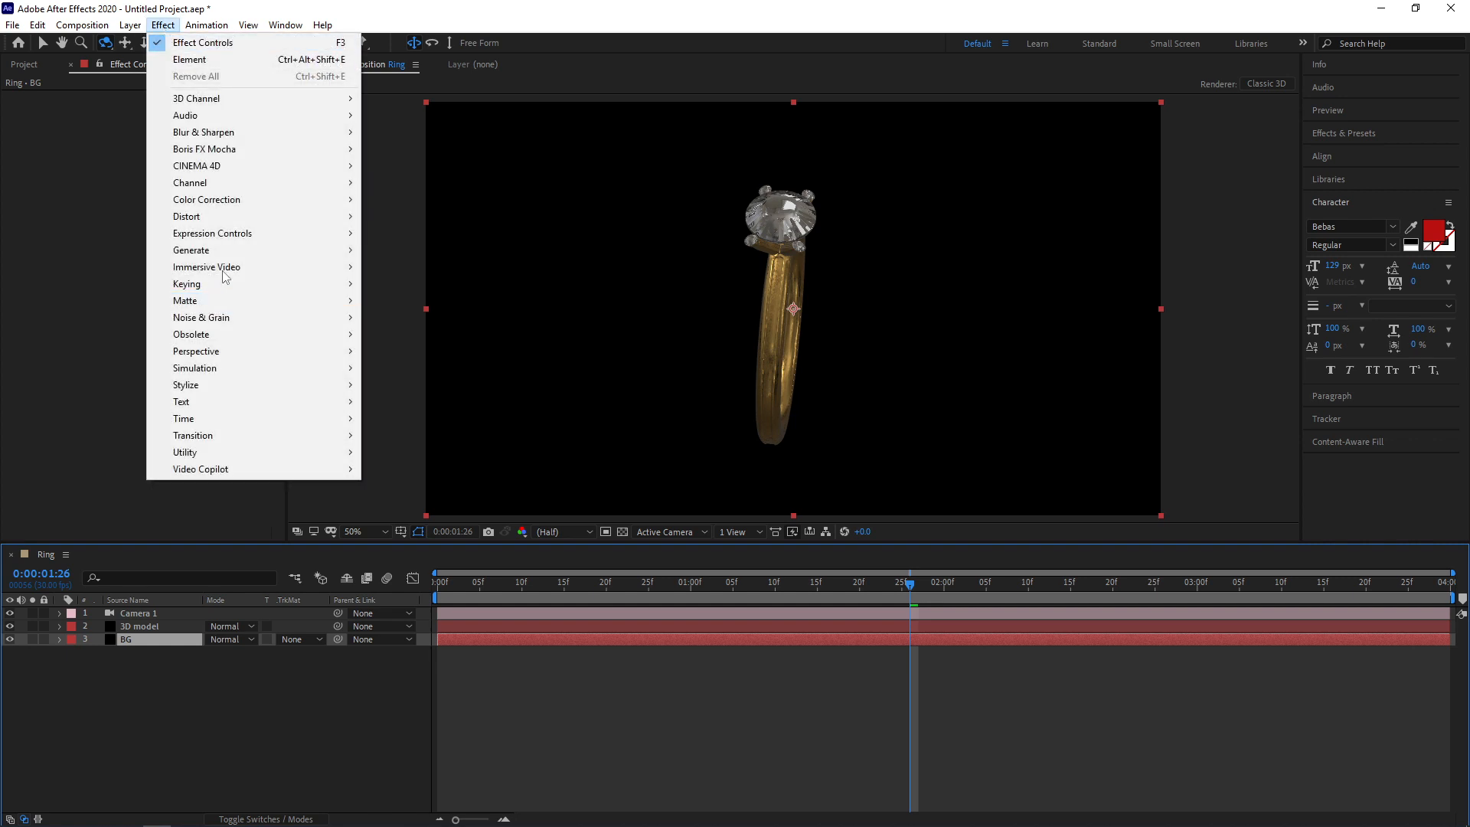
mouse_move(215, 253)
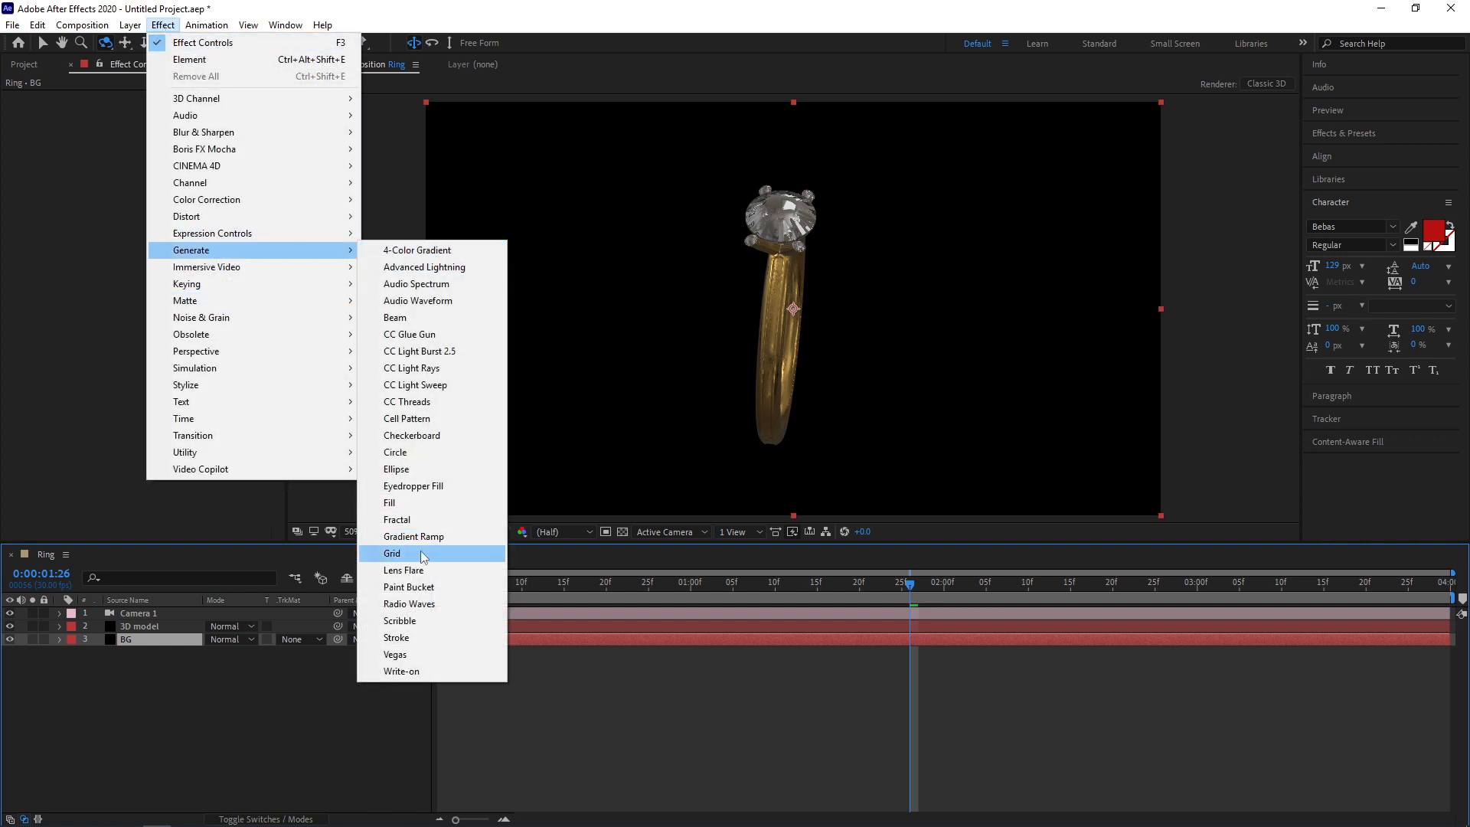
left_click(429, 538)
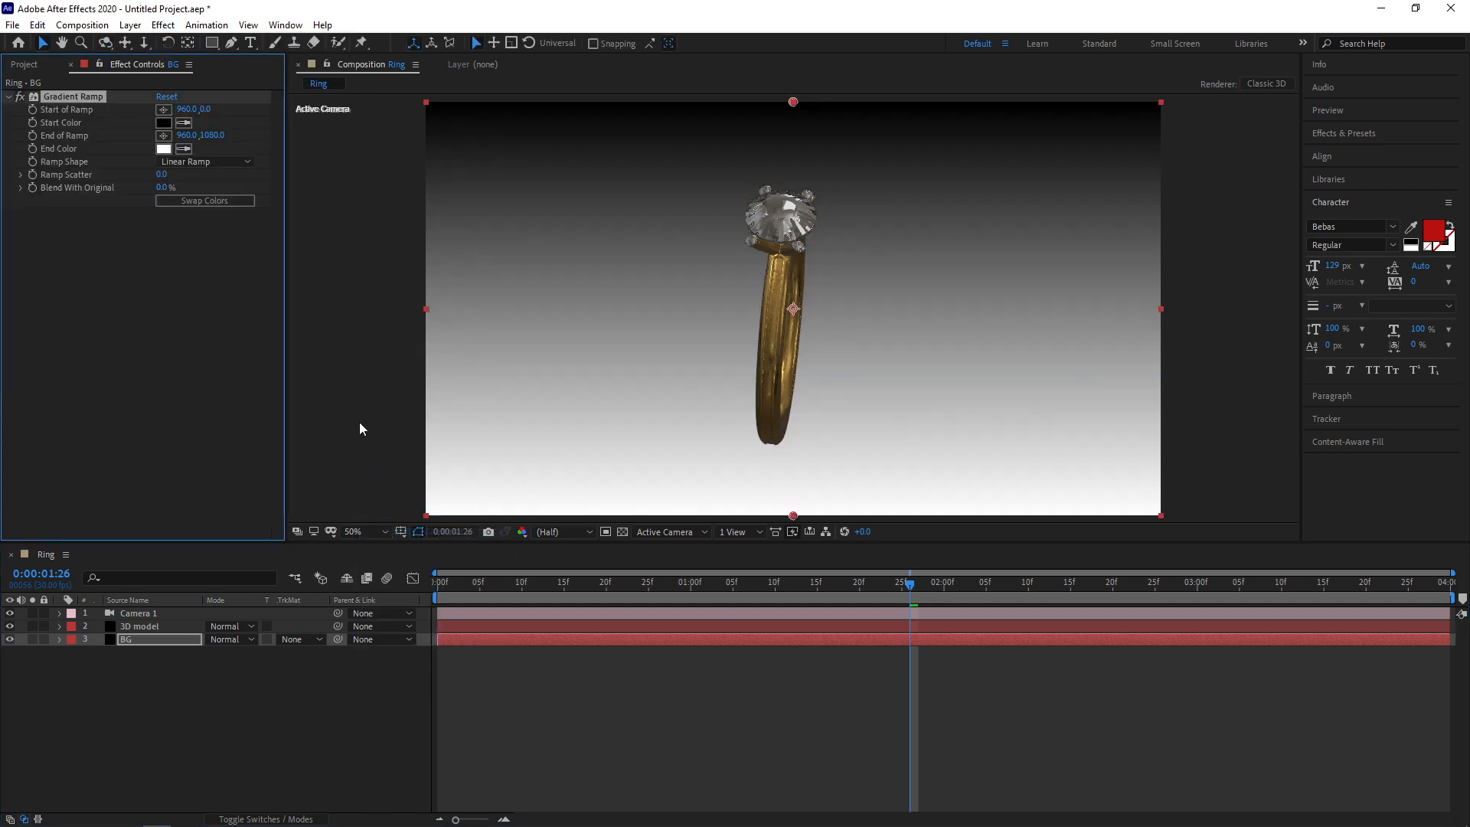
left_click(202, 163)
left_click(204, 196)
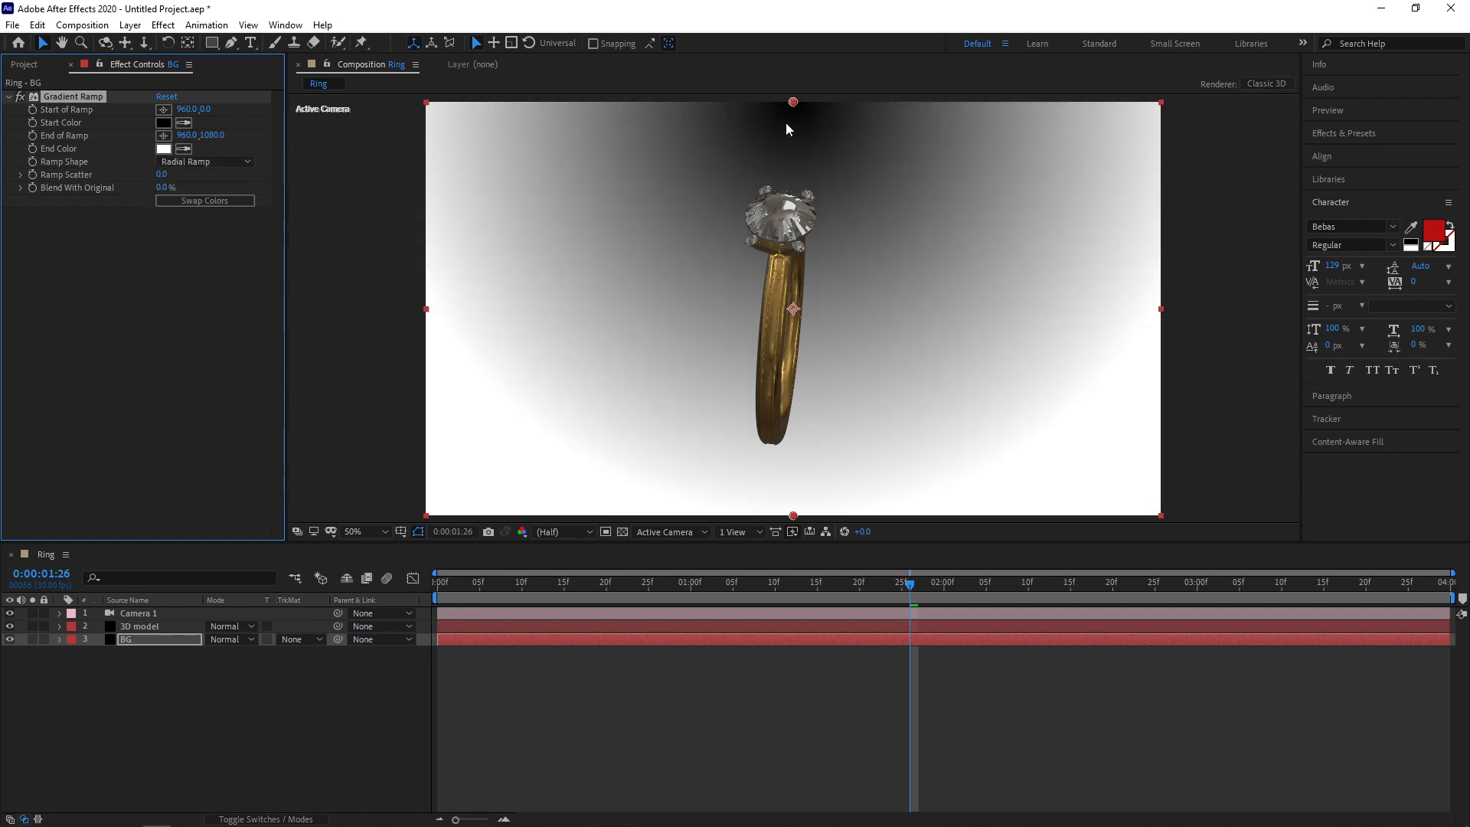
left_click_drag(793, 107, 799, 261)
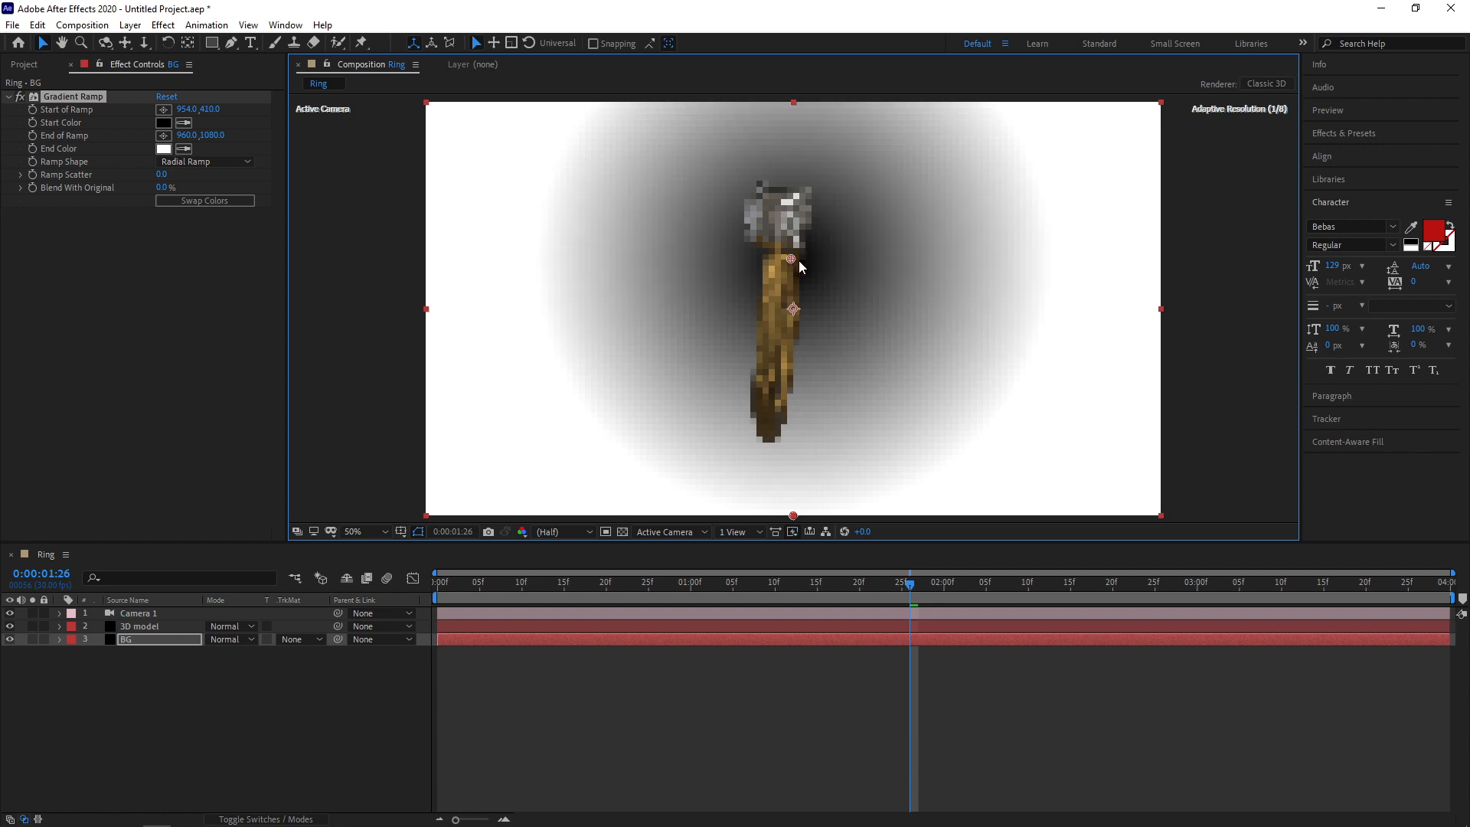
Step: Set the gradient's start color to dark green 124B06
left_click(165, 123)
left_click_drag(824, 653, 976, 541)
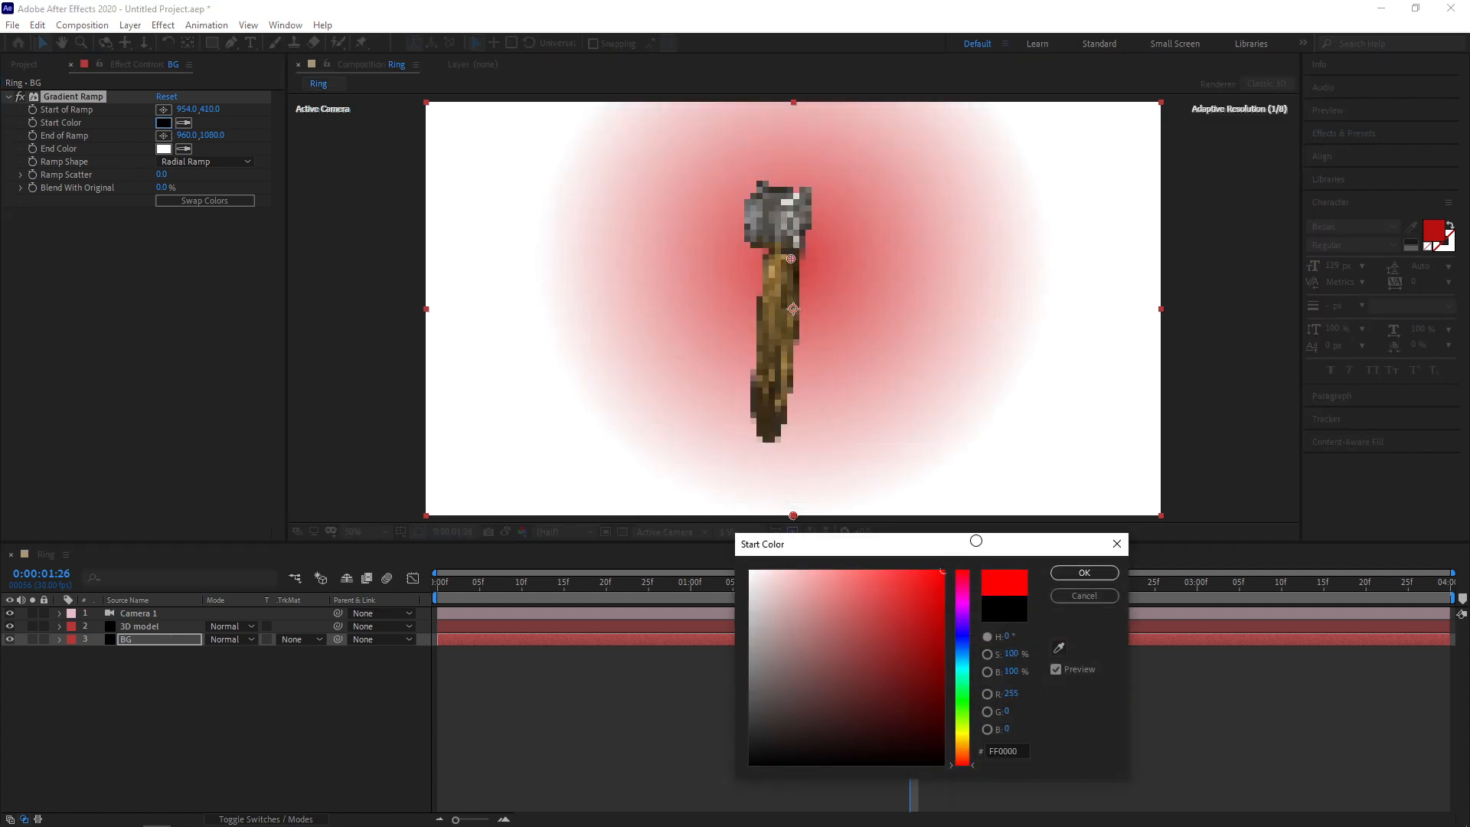
mouse_move(968, 679)
left_mouse_down()
mouse_move(968, 702)
mouse_move(926, 703)
left_mouse_up()
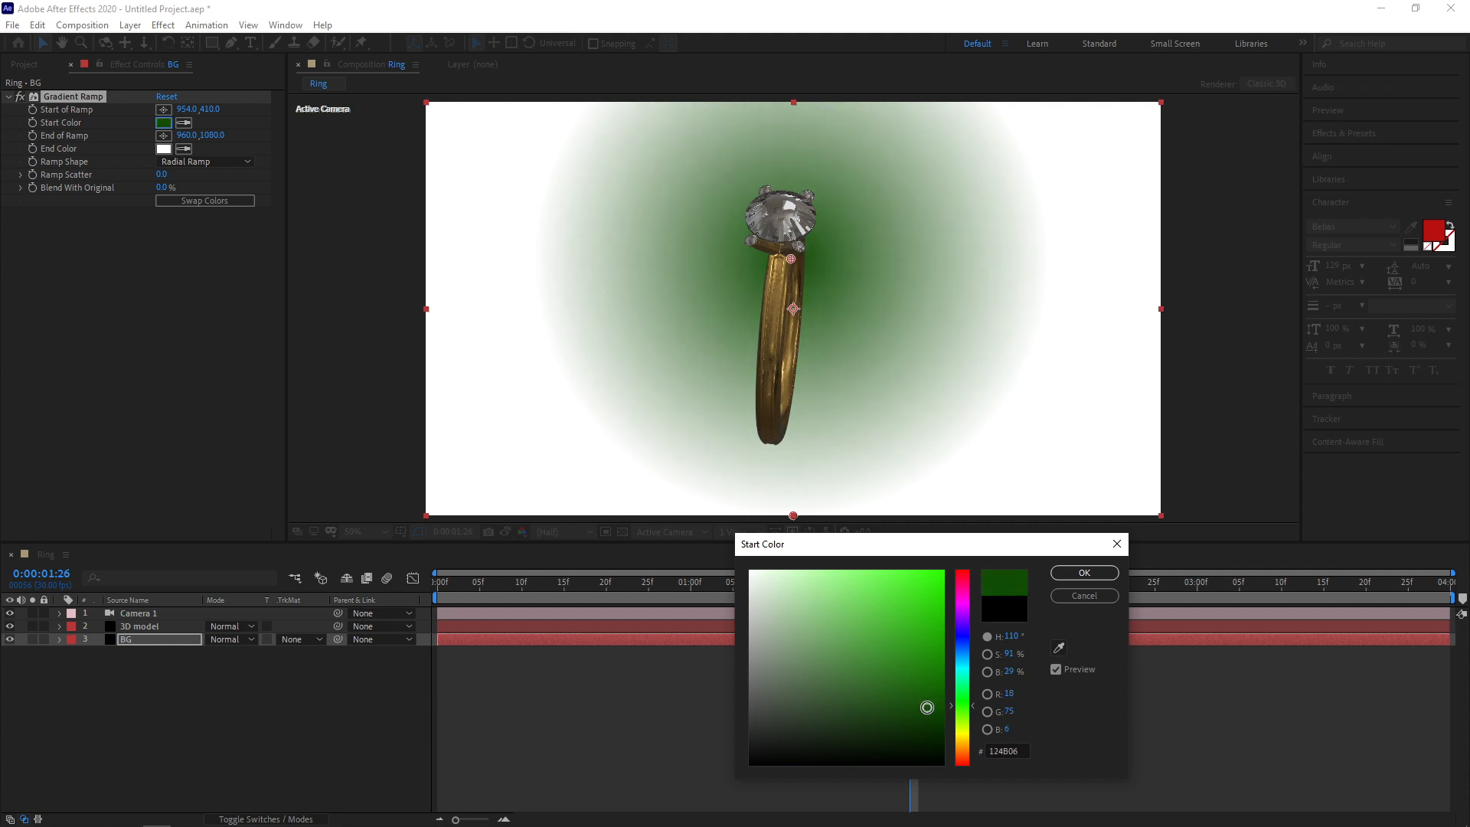
left_click(1075, 574)
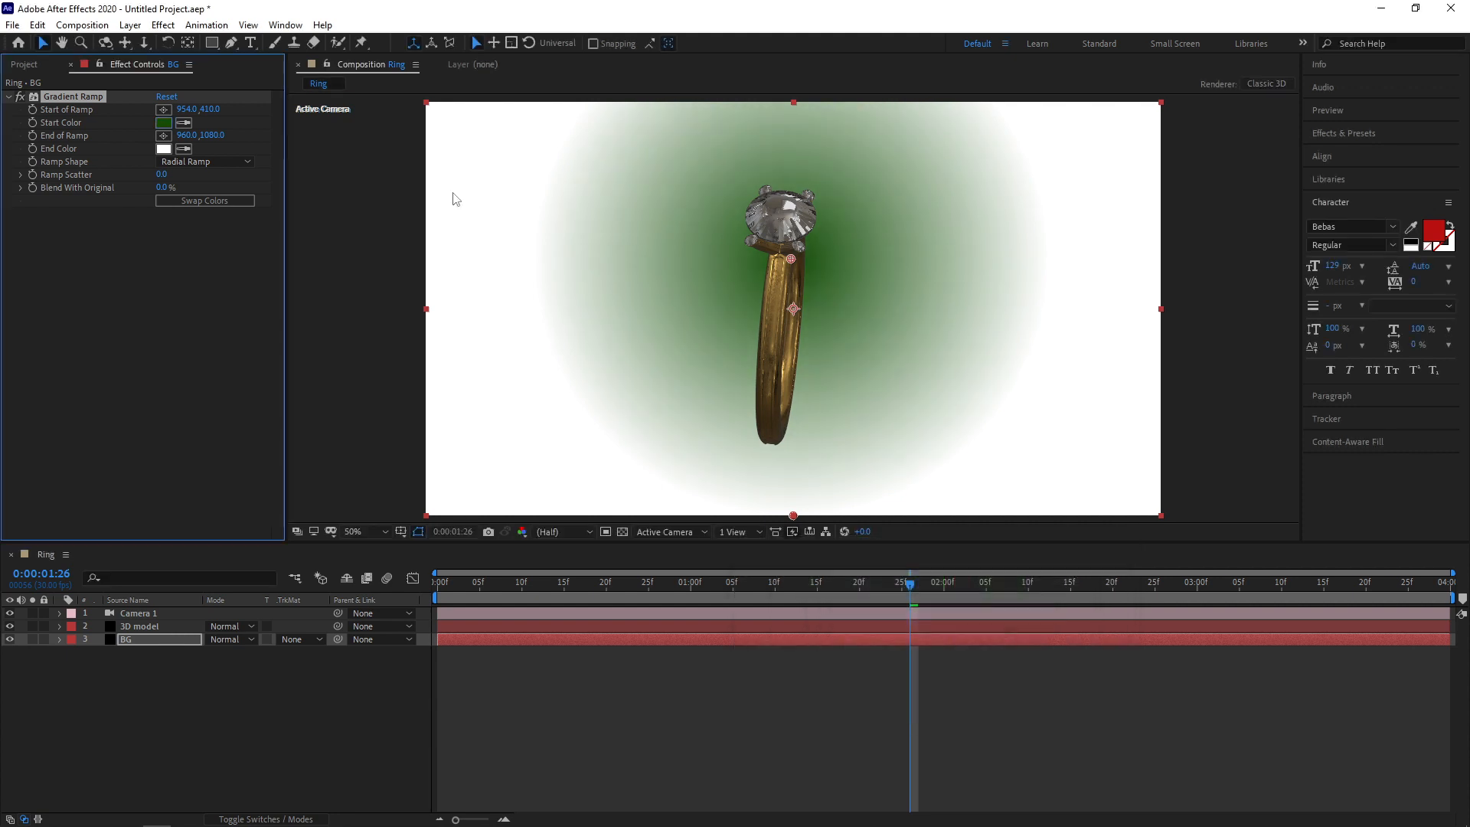
Step: Set the gradient's end color to black 000000 and the end of the ramp to 960, 1632
left_click(162, 150)
left_click_drag(883, 656, 727, 800)
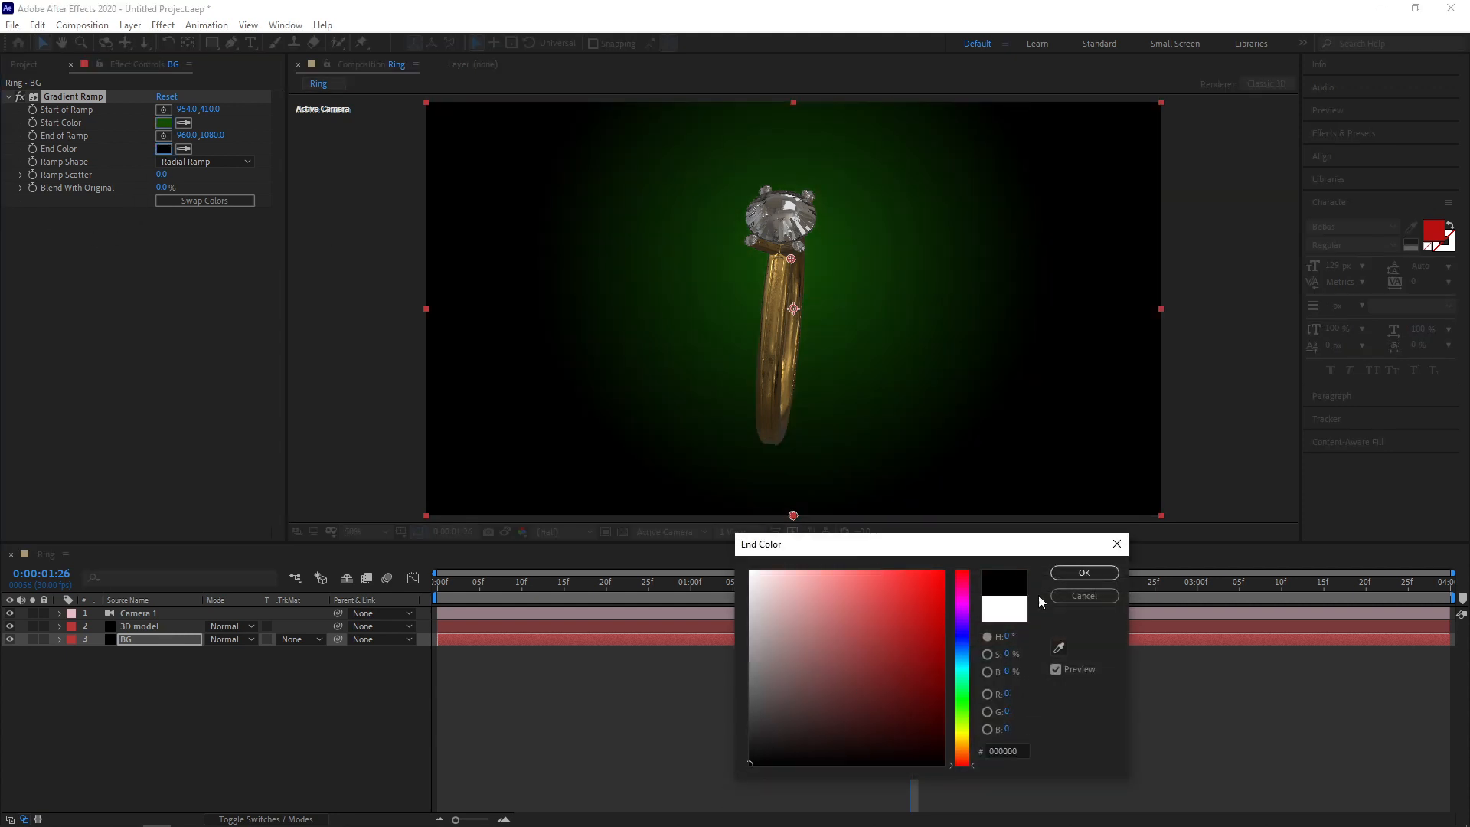
left_click(1069, 575)
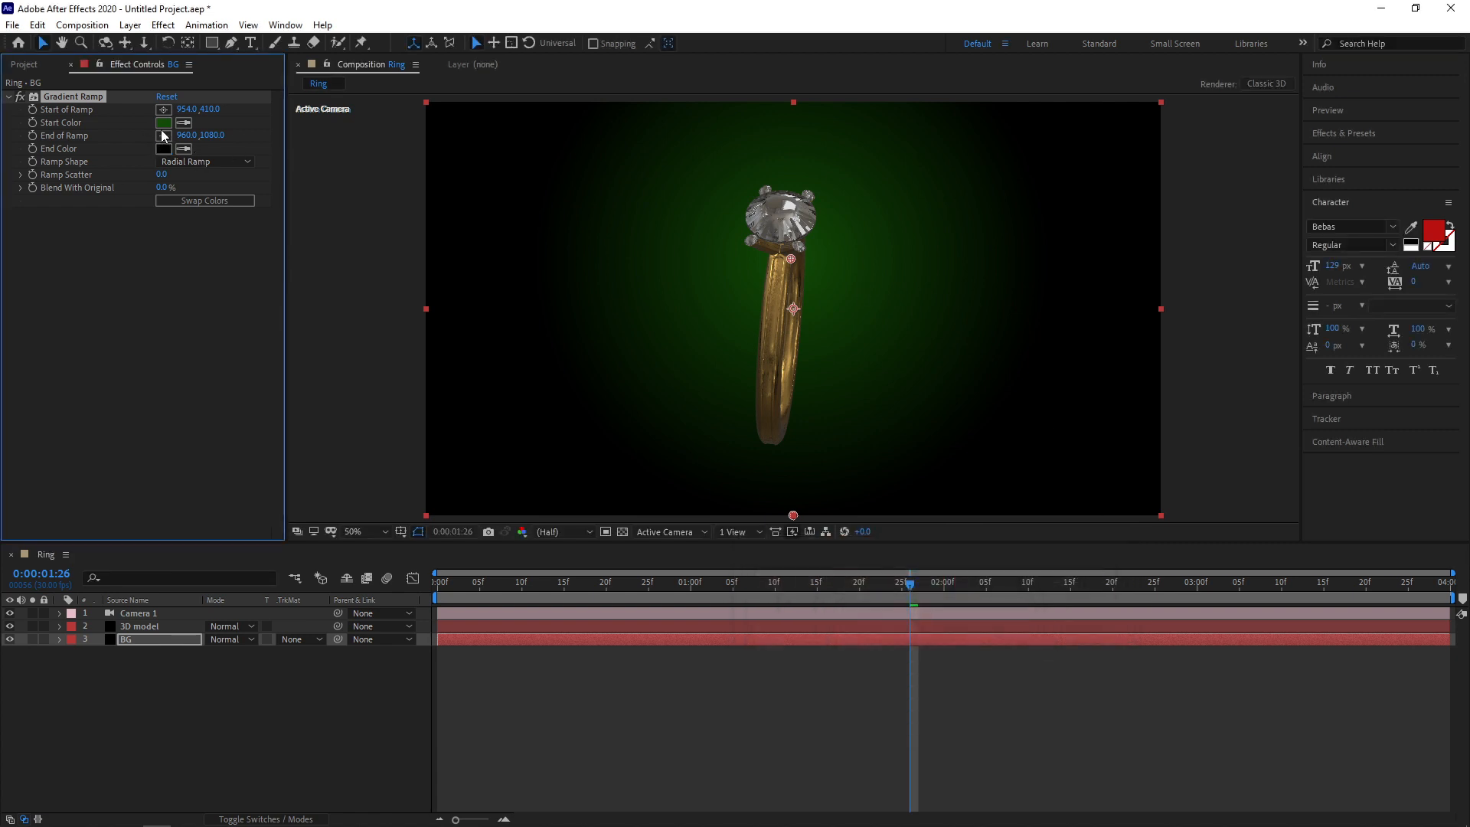
left_click_drag(268, 134, 861, 104)
left_click_drag(633, 131, 383, 287)
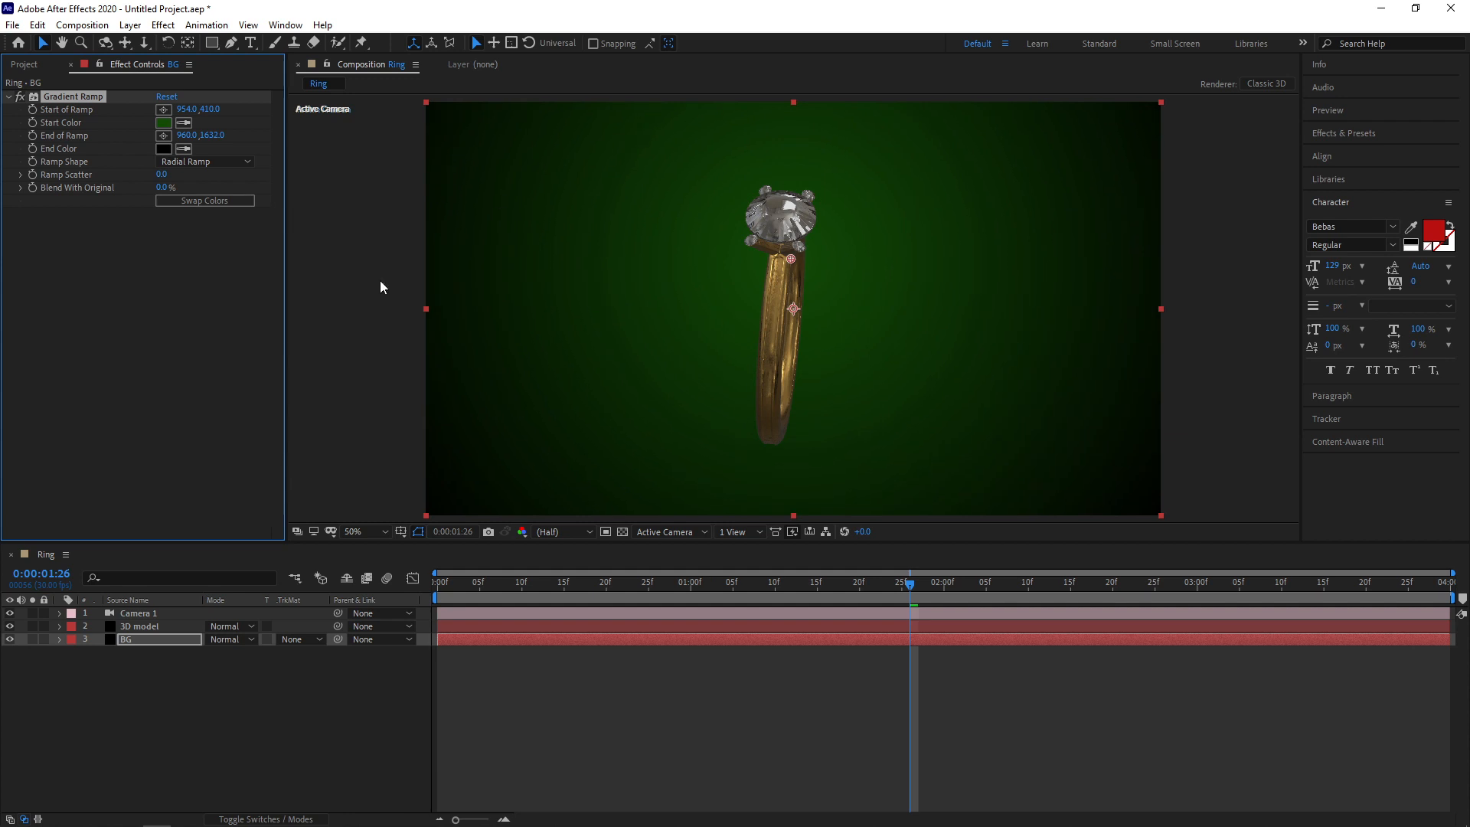
Step: Change the start color of the BG gradient to dark red
left_click(165, 124)
left_click_drag(915, 605, 978, 563)
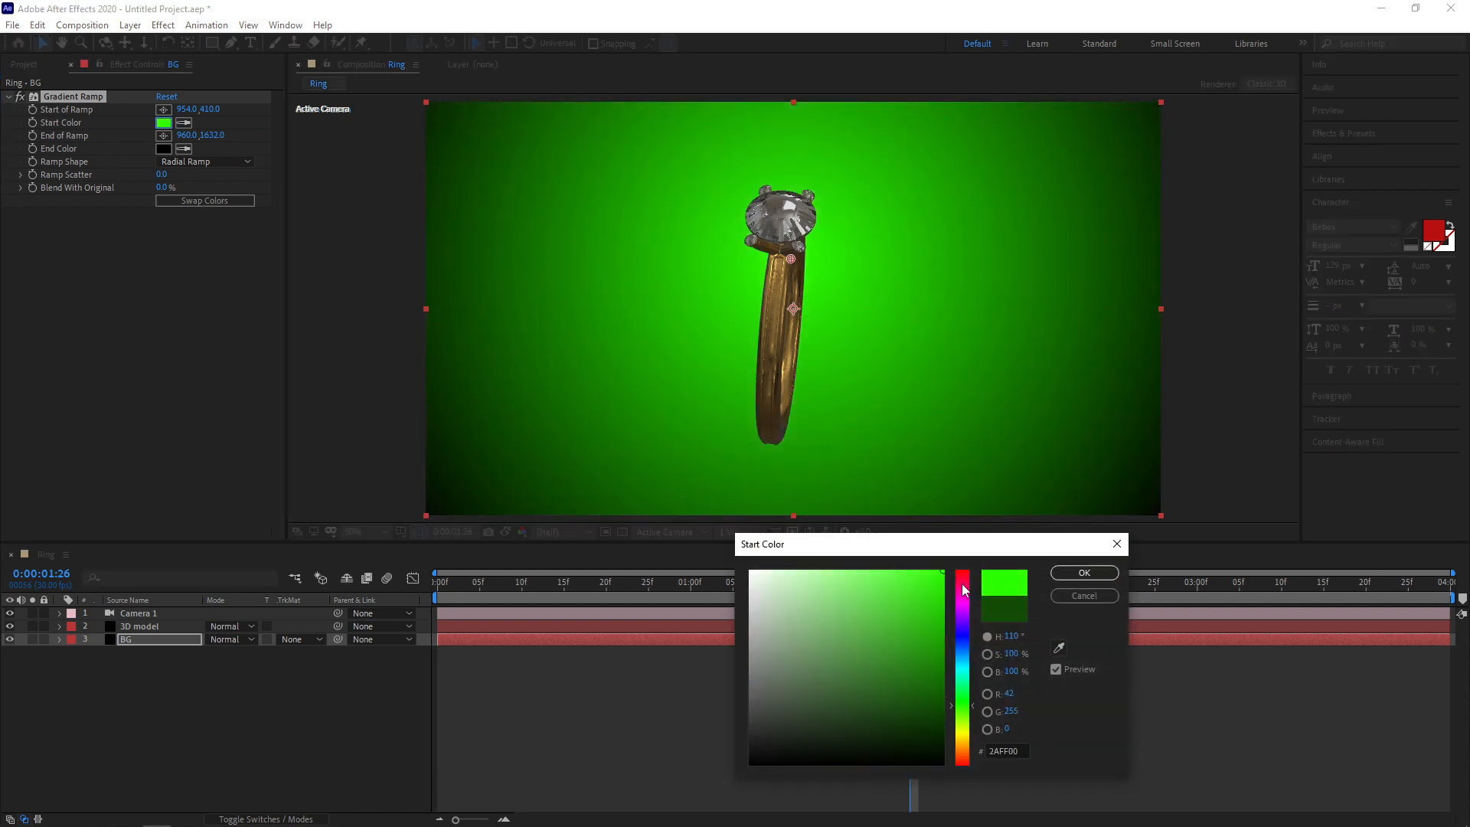
left_click_drag(963, 589, 962, 565)
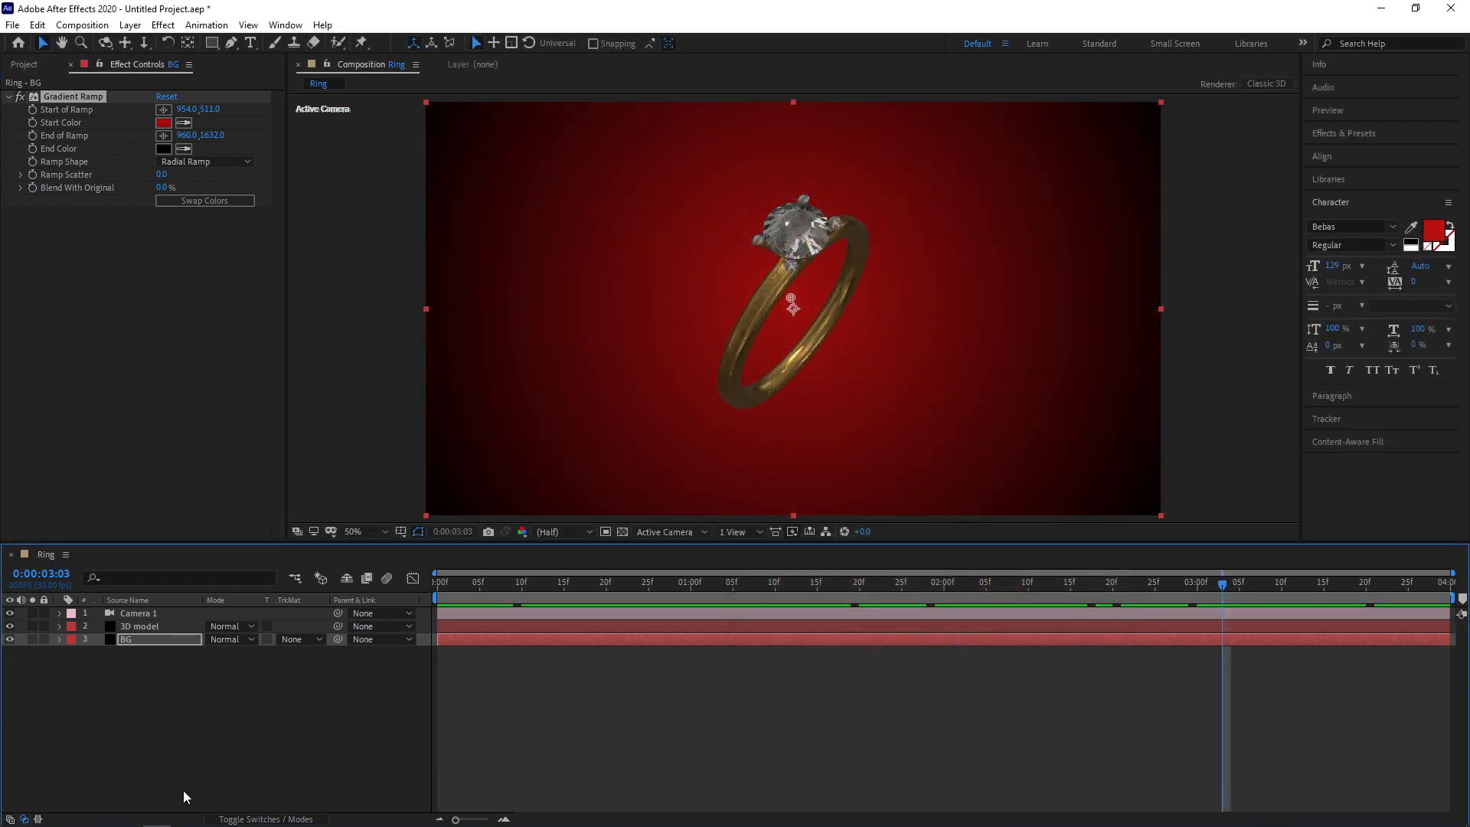
Step: Add a white spot light with its intensity set to 1727 % and move it up onto the diamond
left_click(182, 790)
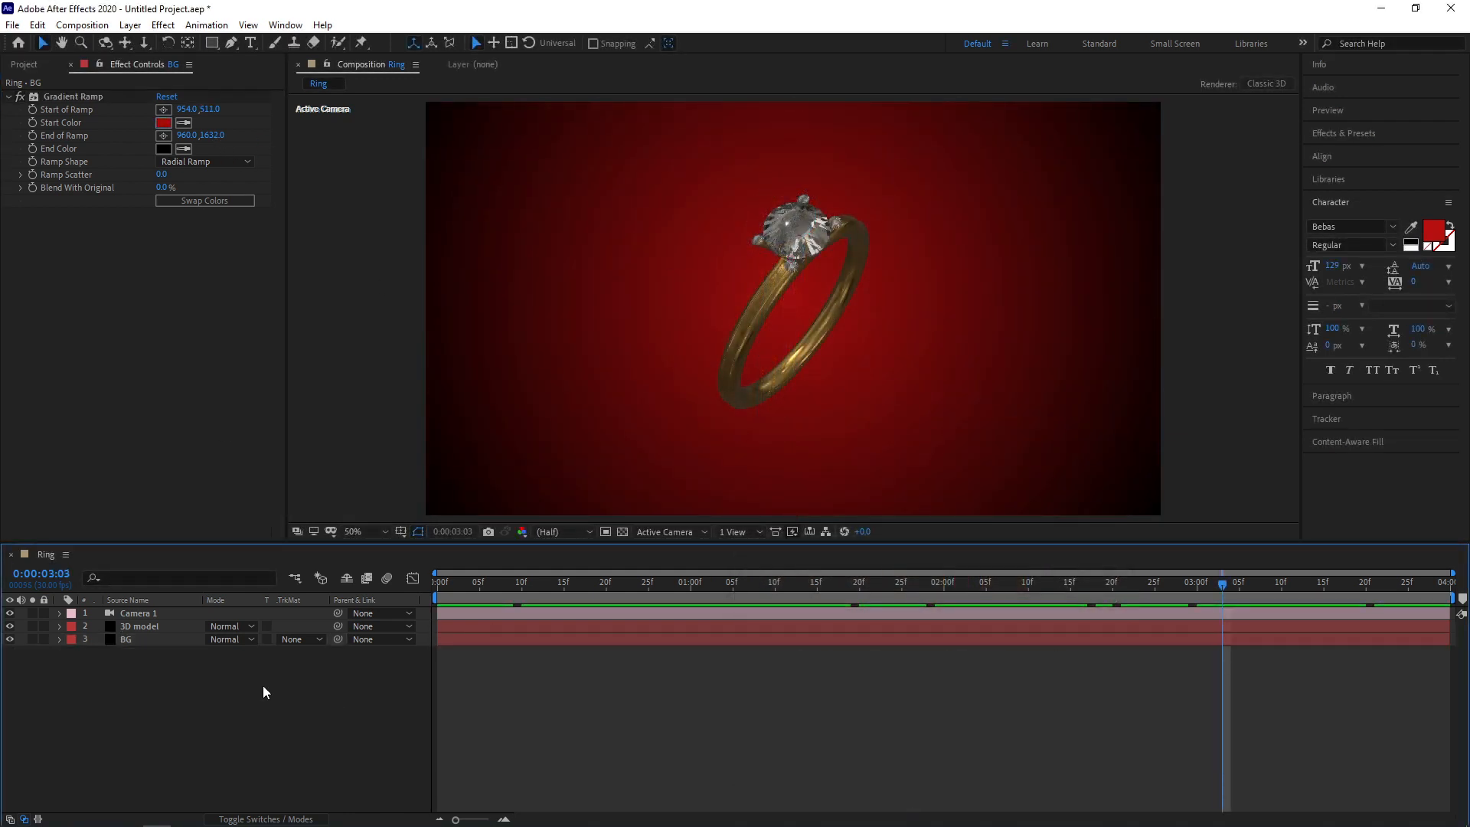
right_click(264, 686)
mouse_move(367, 520)
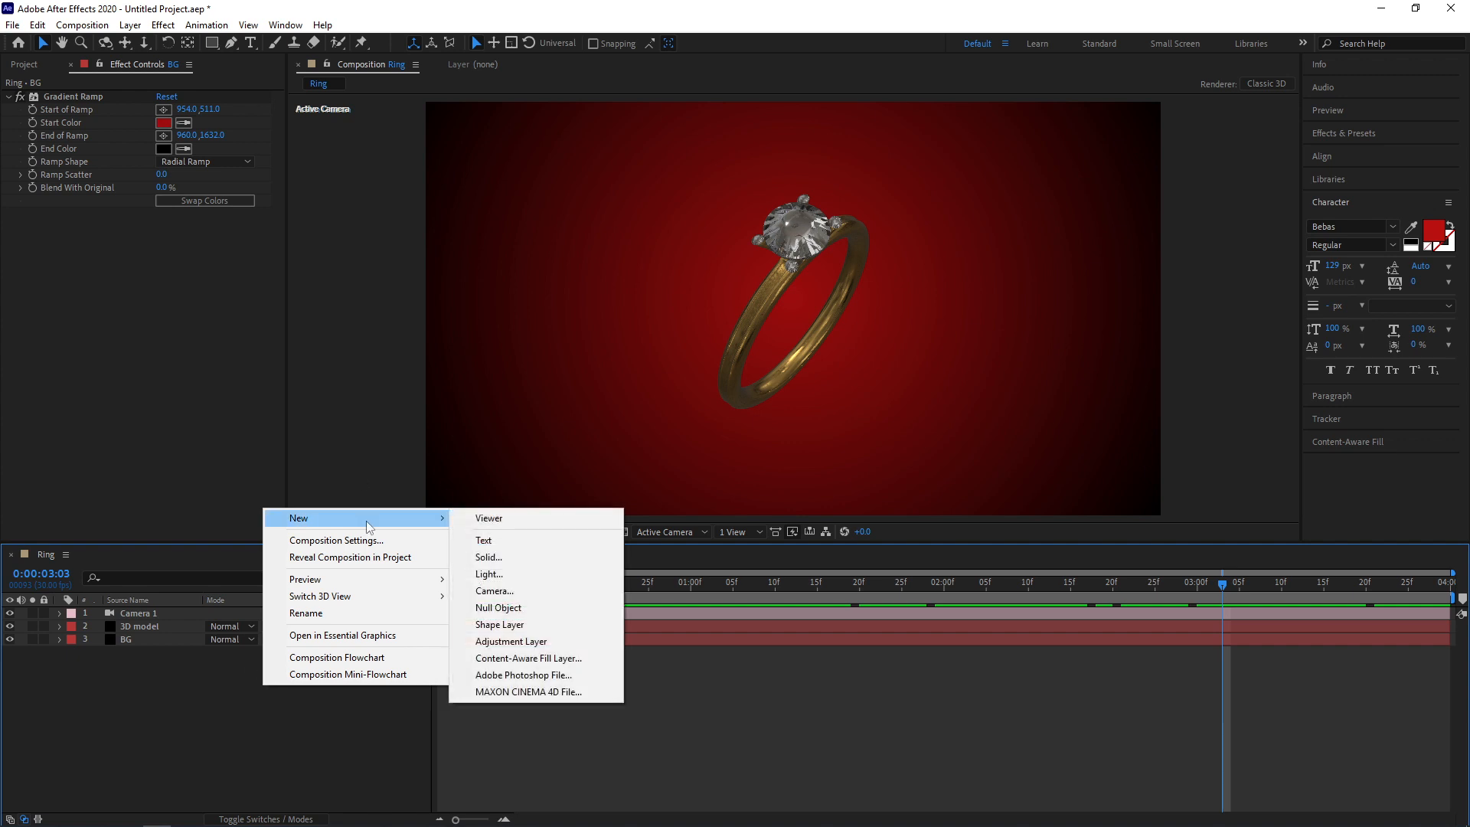
left_click(489, 574)
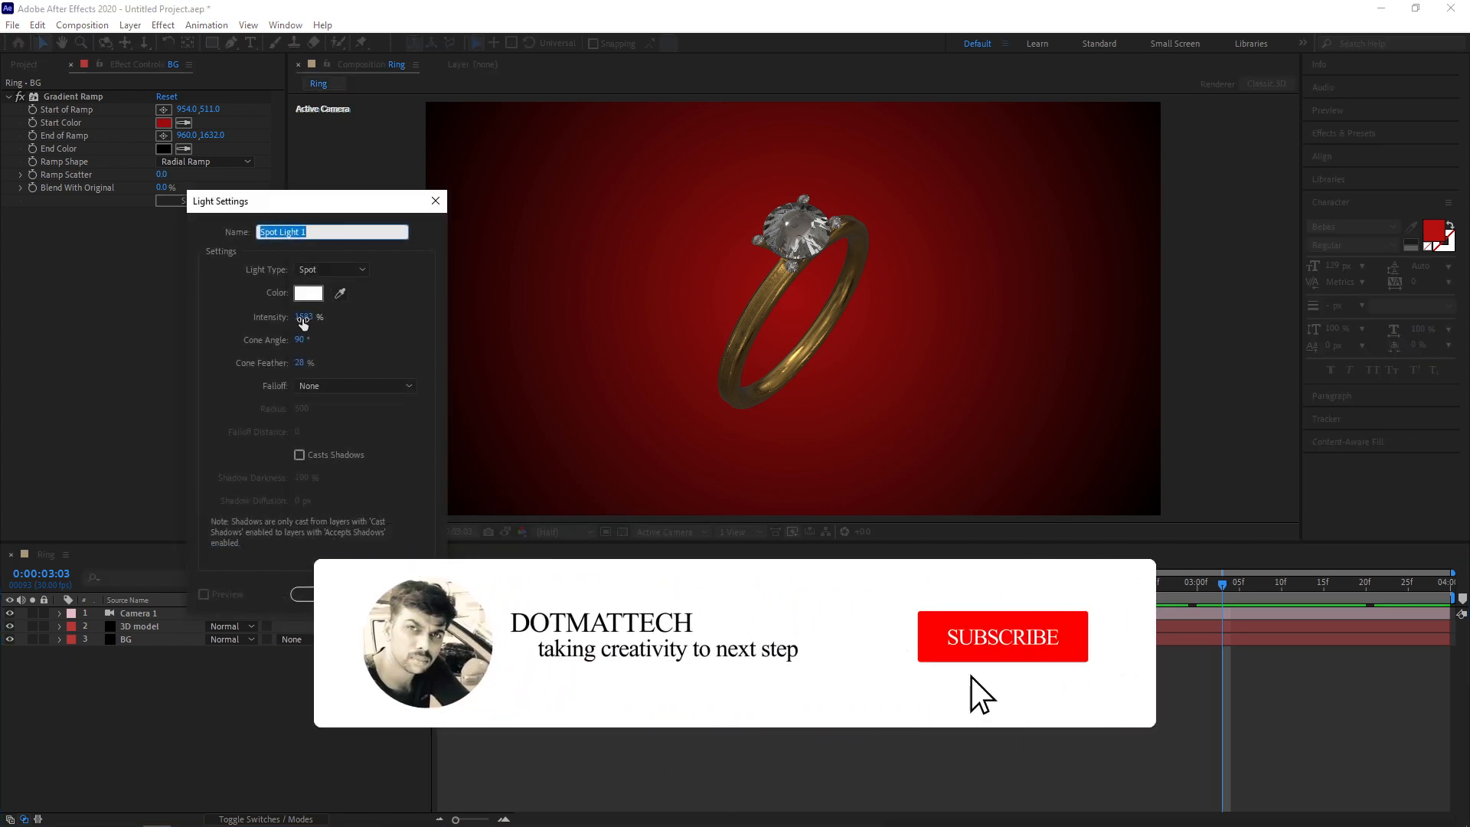
left_click_drag(404, 319, 420, 319)
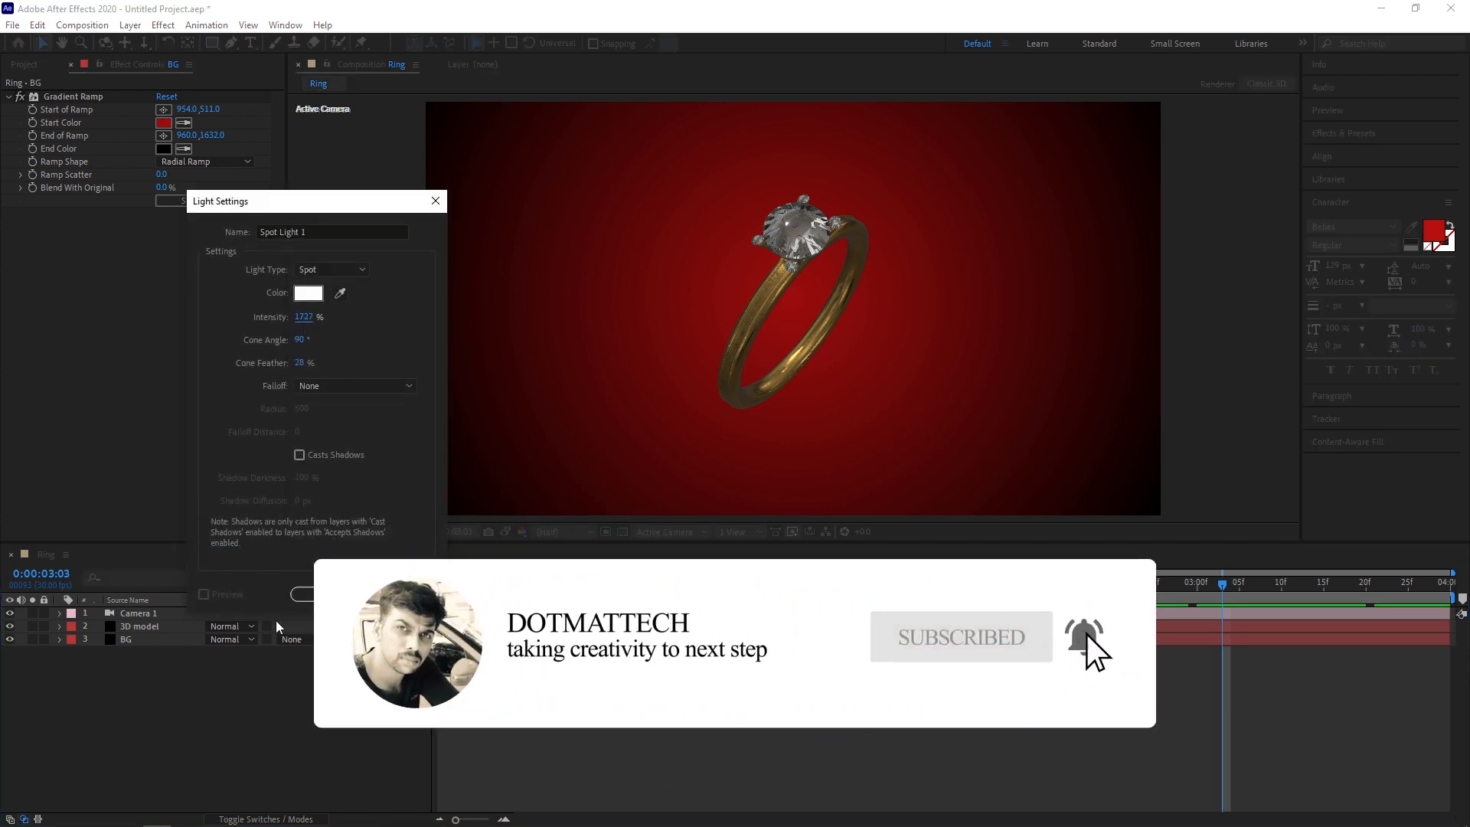
left_click(327, 594)
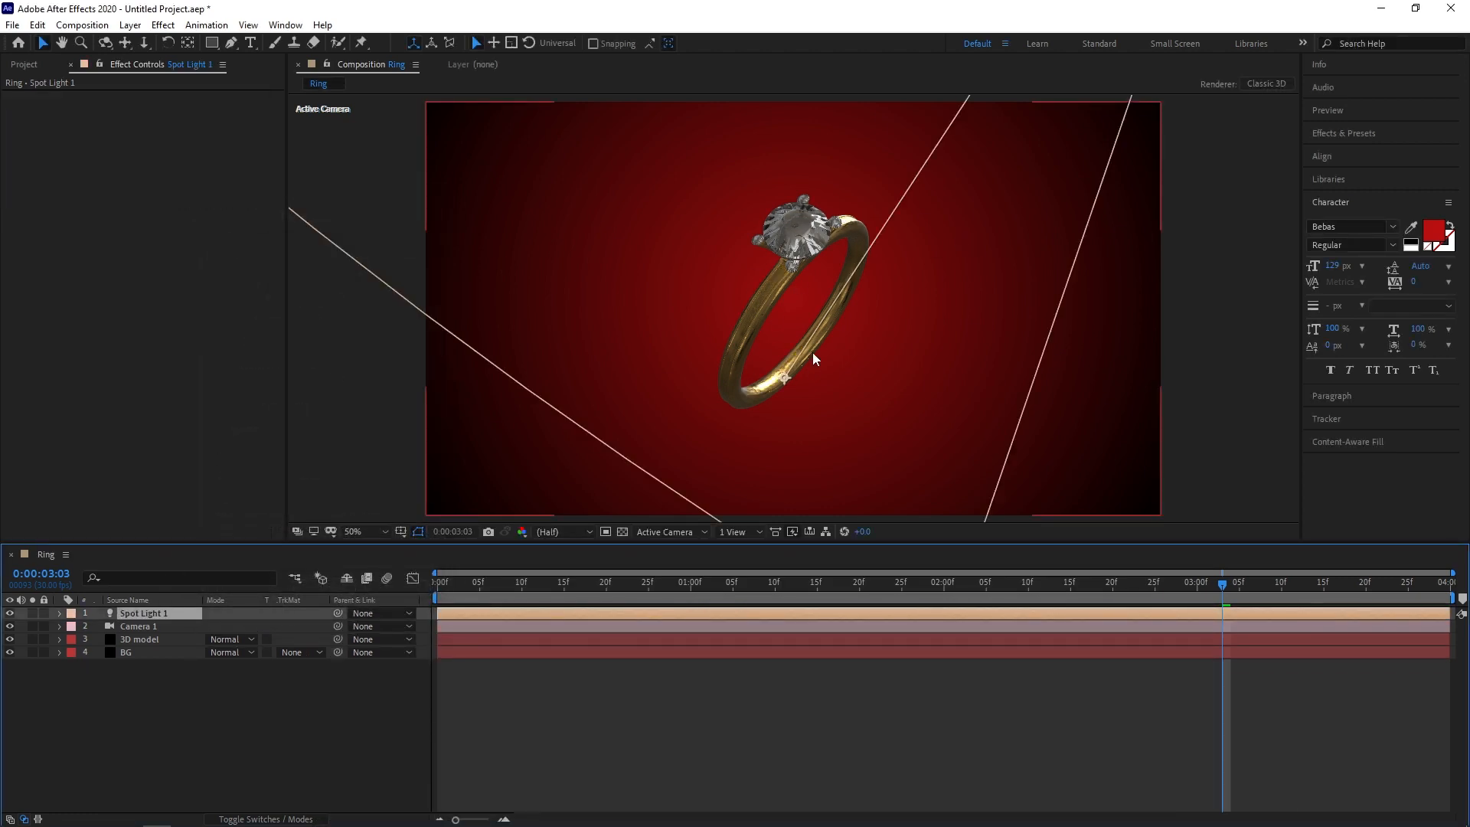
left_click_drag(784, 378, 789, 236)
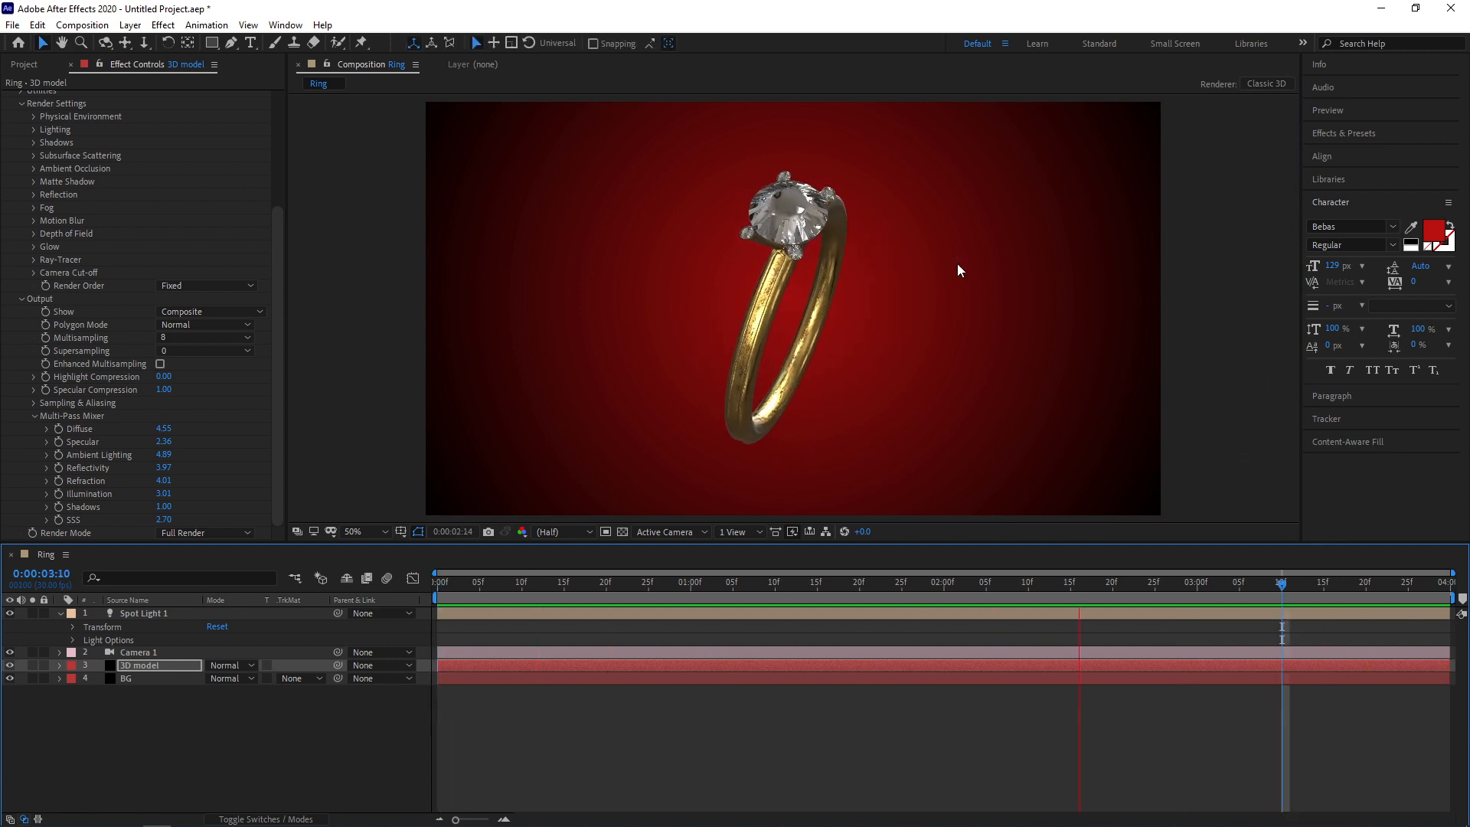
Step: Stop the preview, collapse the 3D model's Element output settings and add an adjustment layer to the Ring composition
key("space")
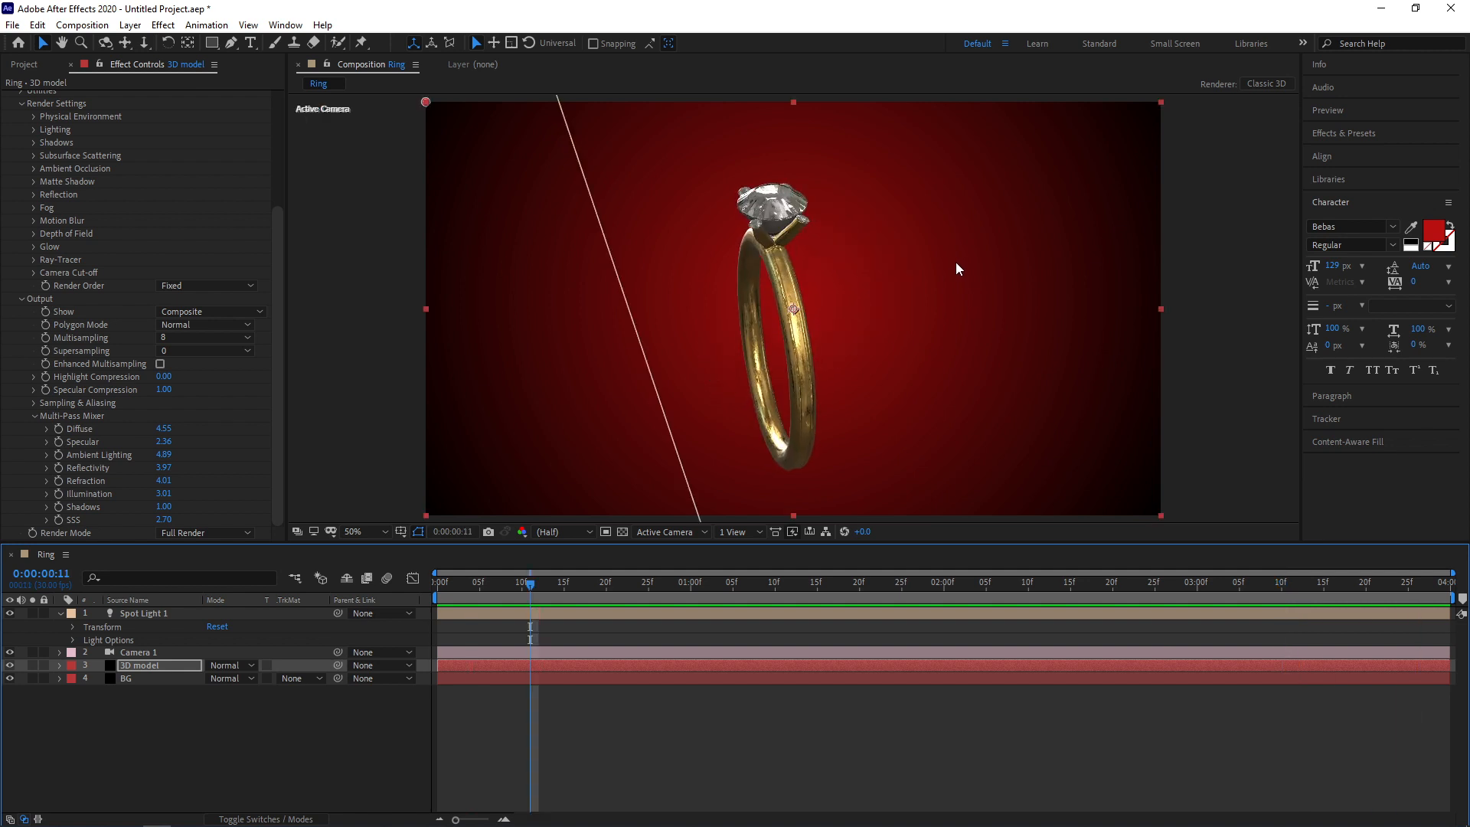
left_click(22, 299)
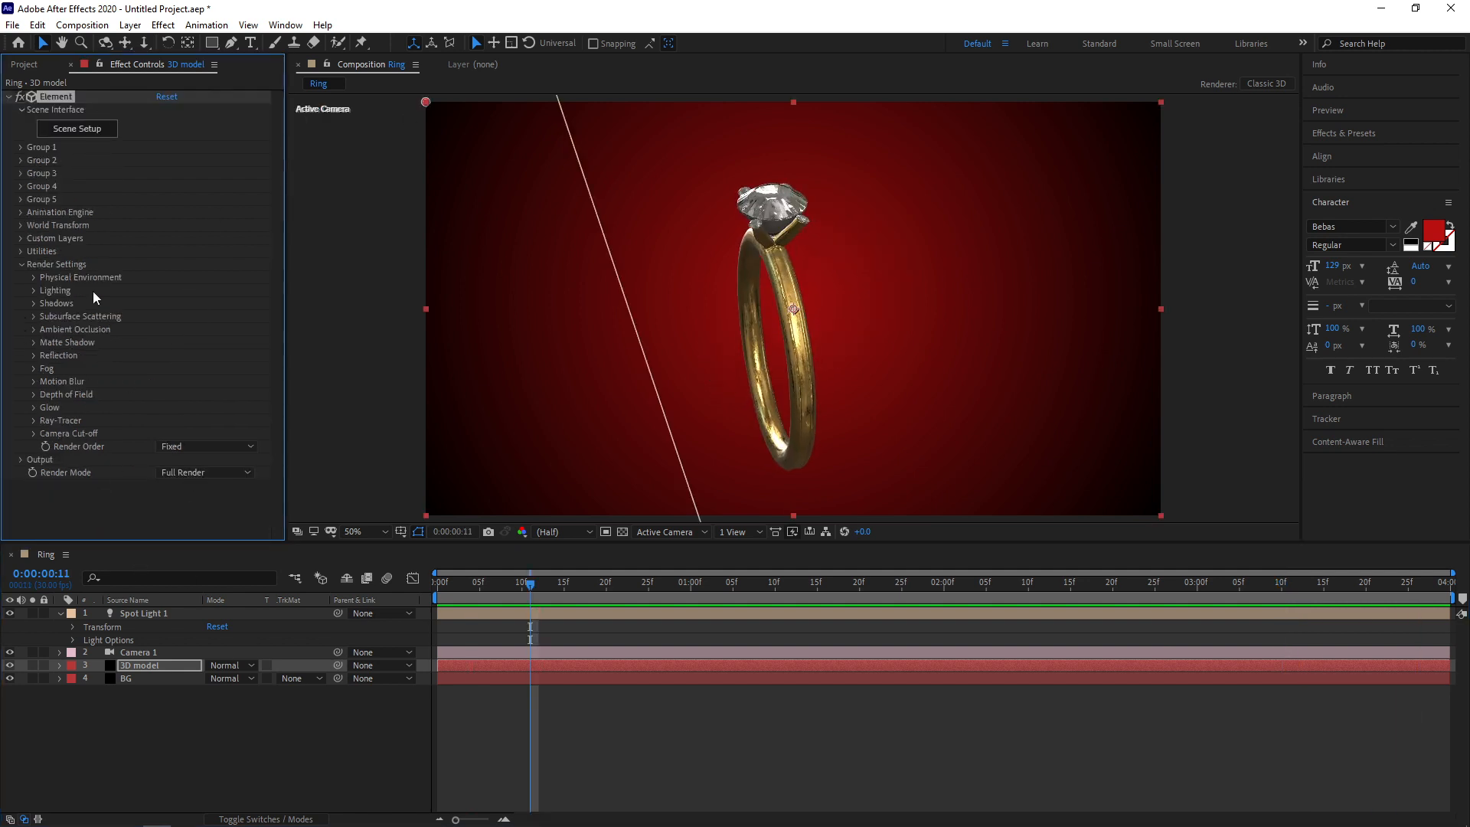
left_click(95, 739)
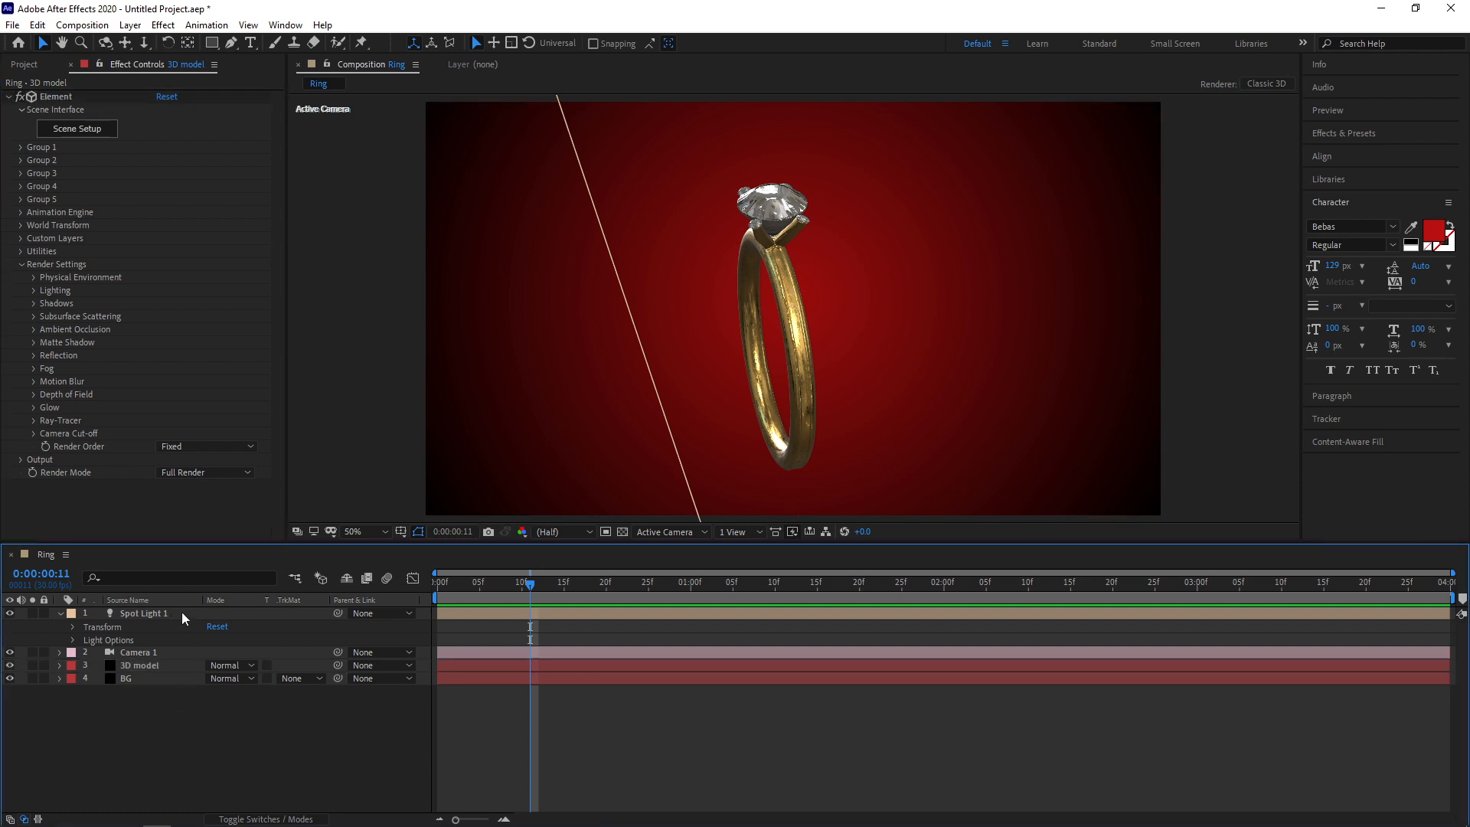
right_click(192, 727)
mouse_move(300, 543)
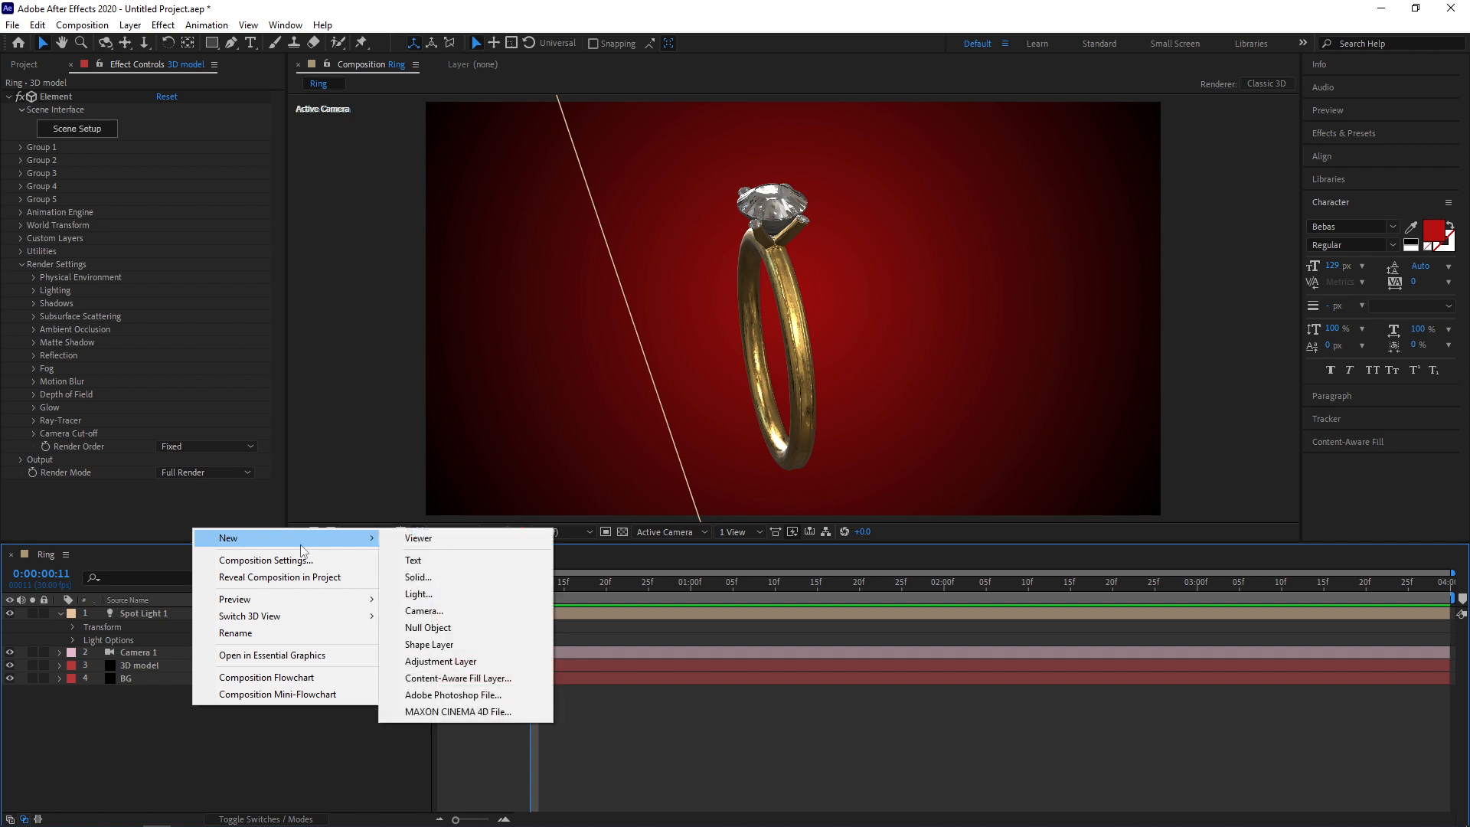
left_click(440, 660)
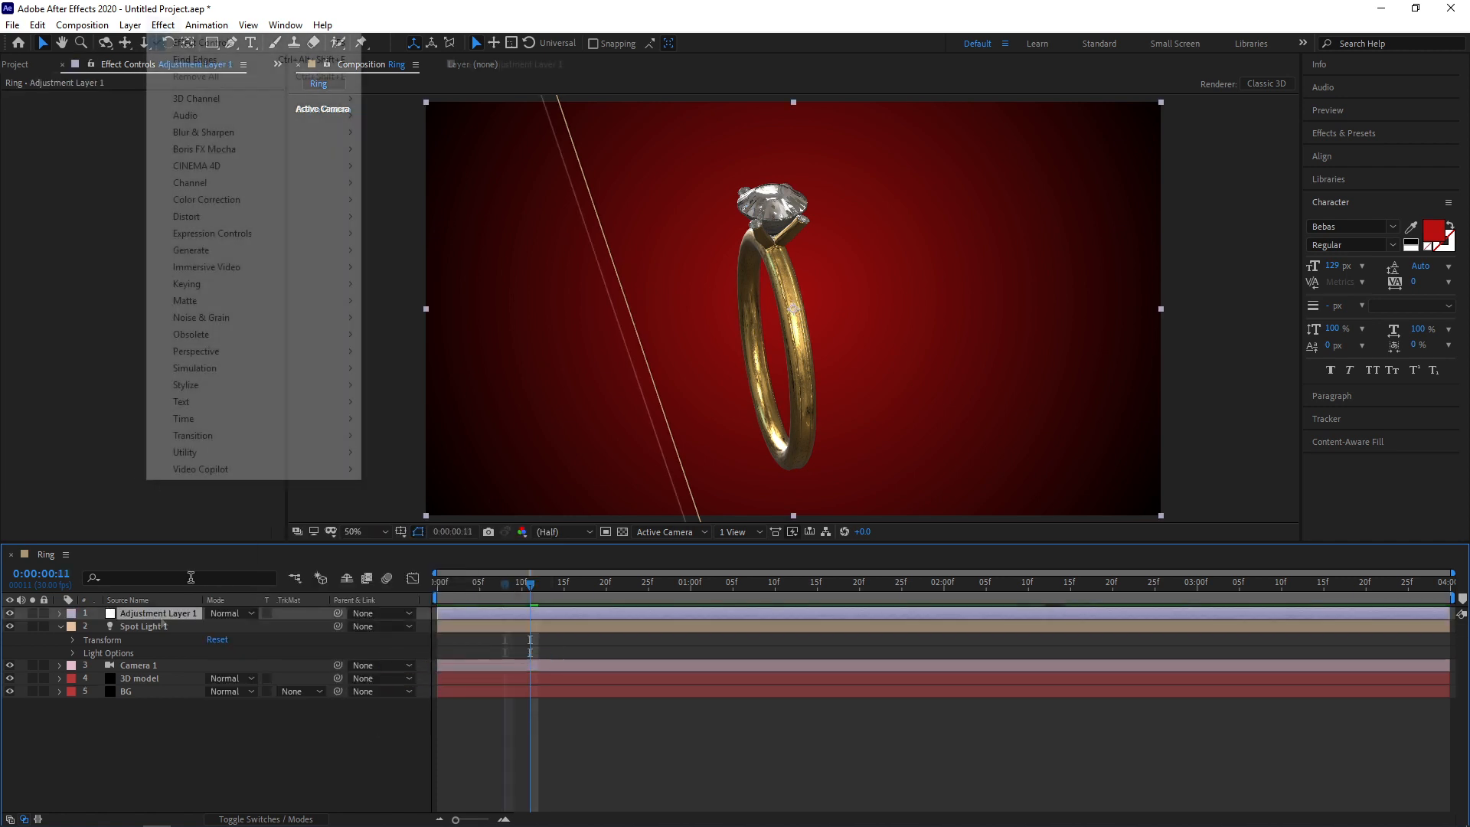
Step: Apply a Stylize Glow effect to the adjustment layer and set its Glow Radius to 22
left_click(163, 25)
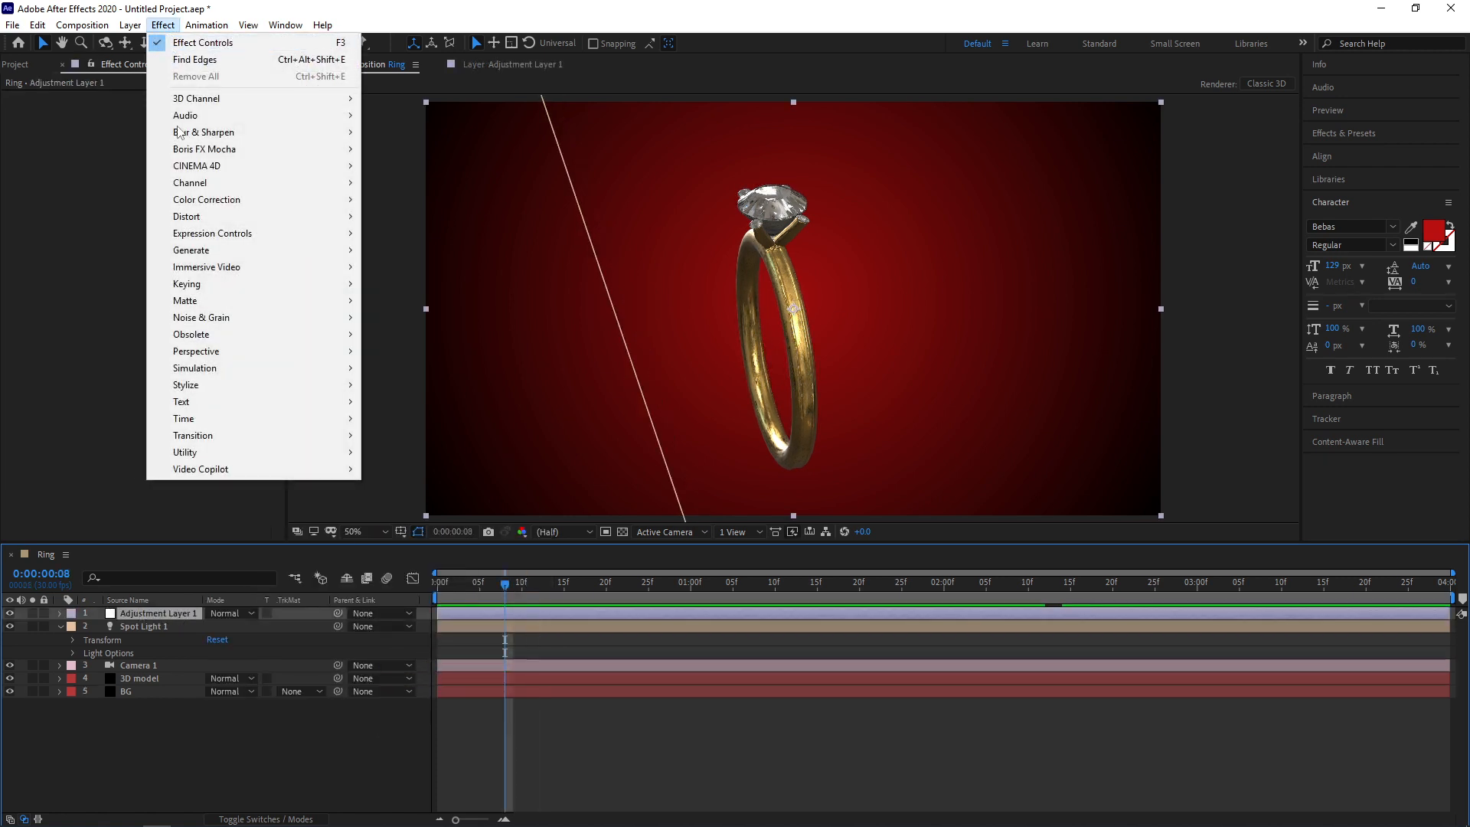
mouse_move(226, 385)
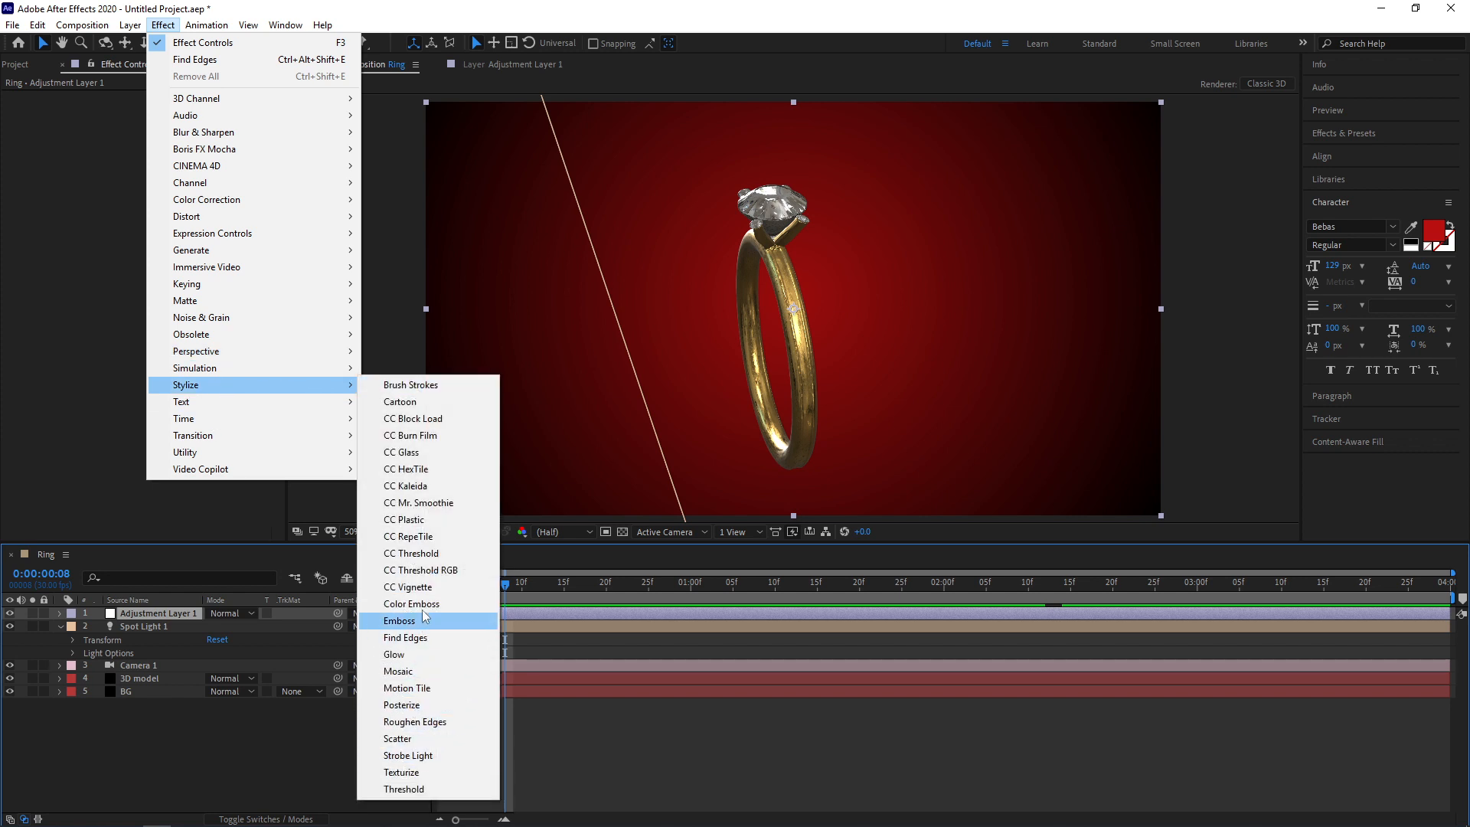
left_click(405, 653)
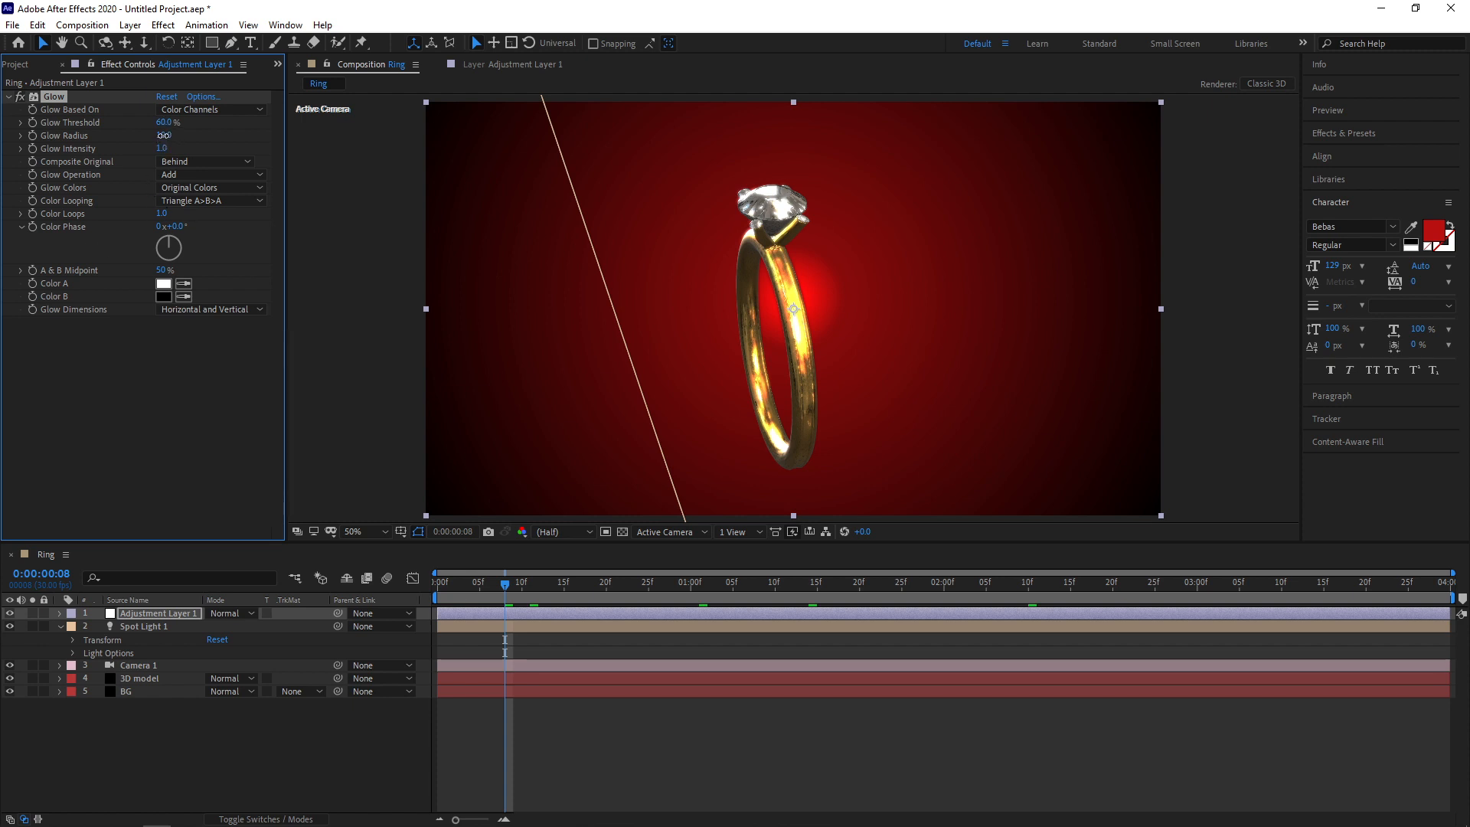
left_click_drag(163, 135, 181, 135)
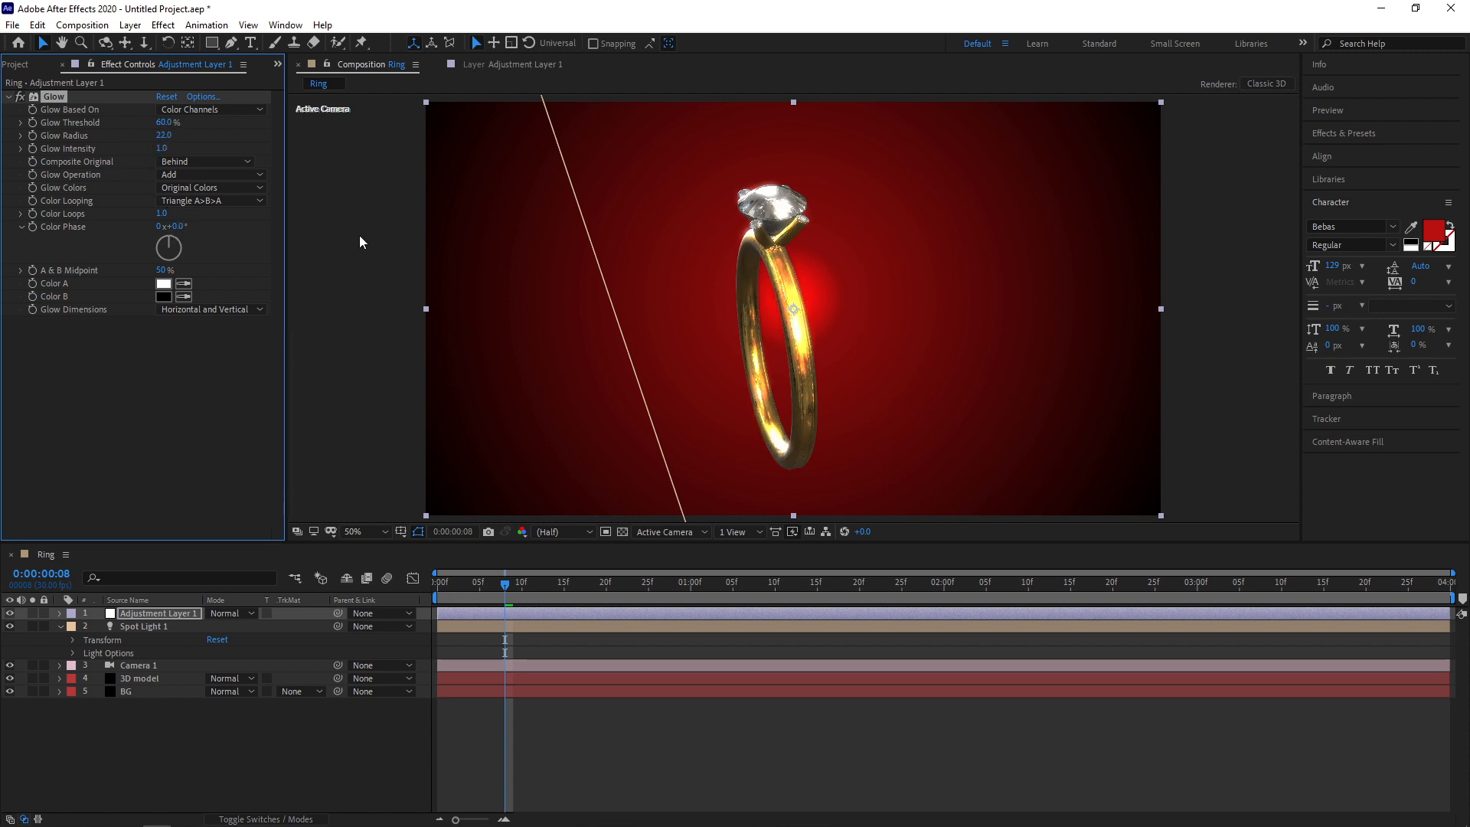
Step: Preview the glow and adjust it to a threshold of 100 %, radius 45 and intensity 2.1
key("space")
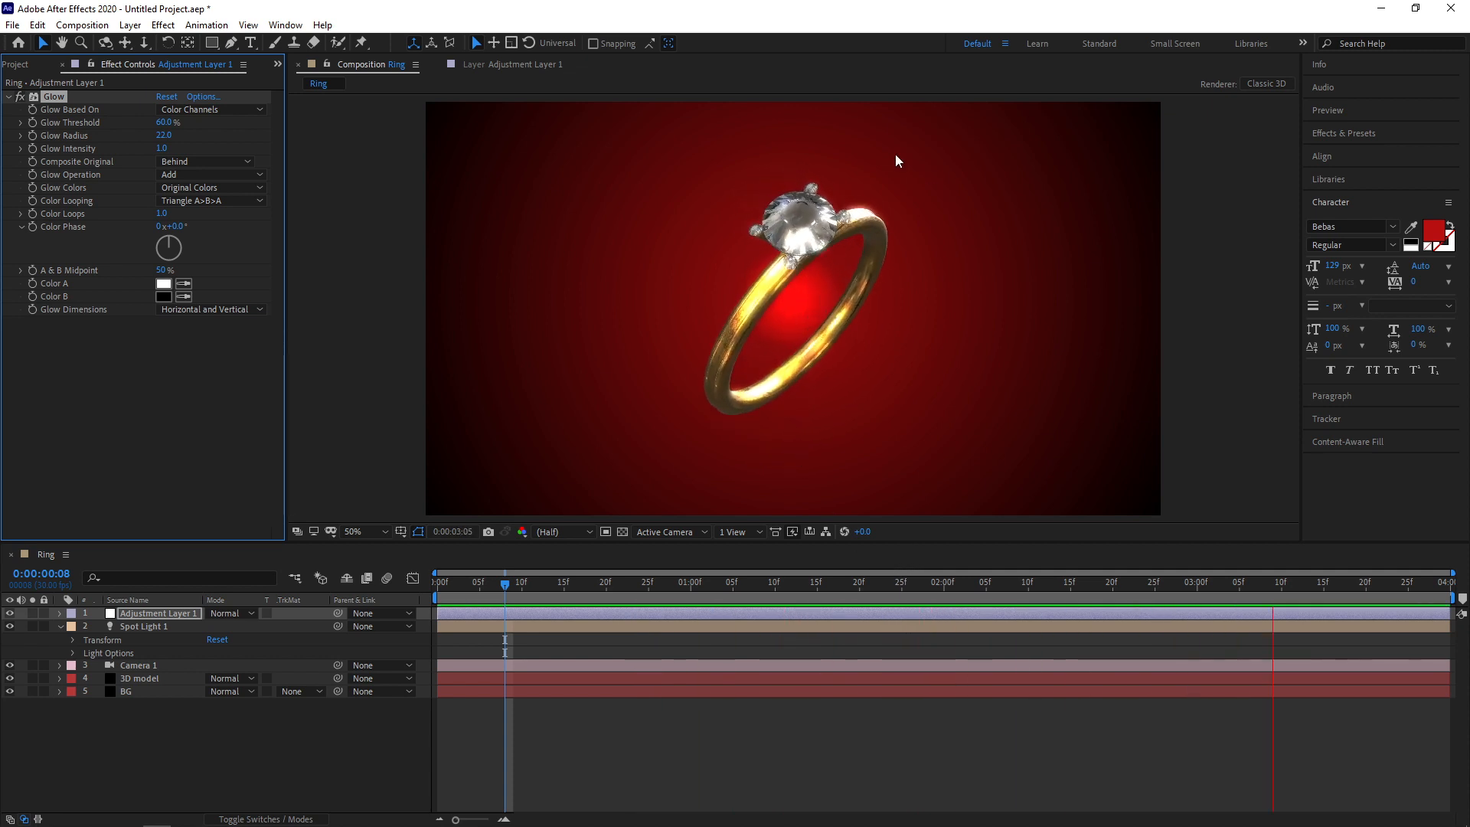
key("space")
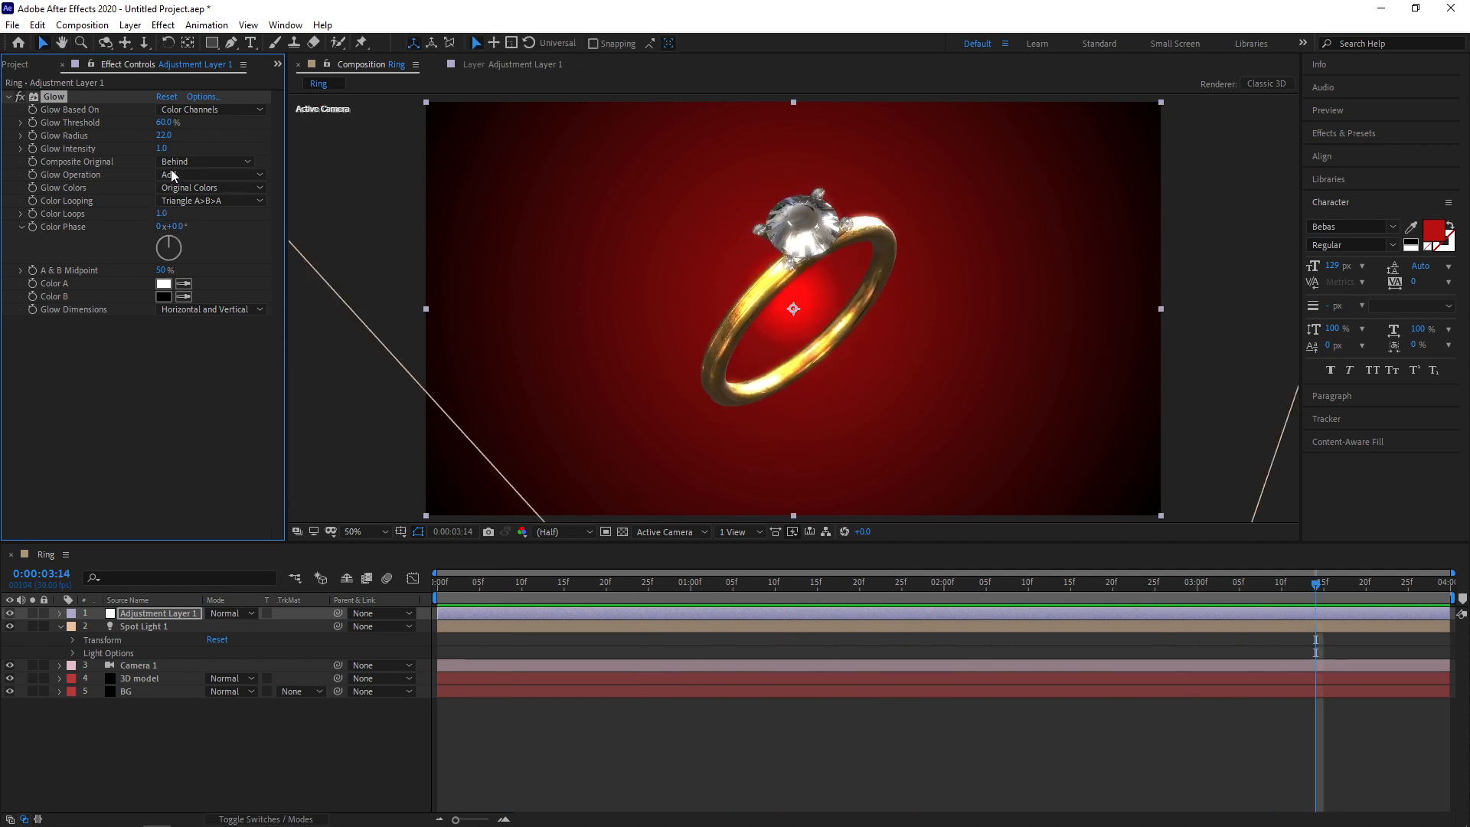
left_click_drag(169, 124, 181, 125)
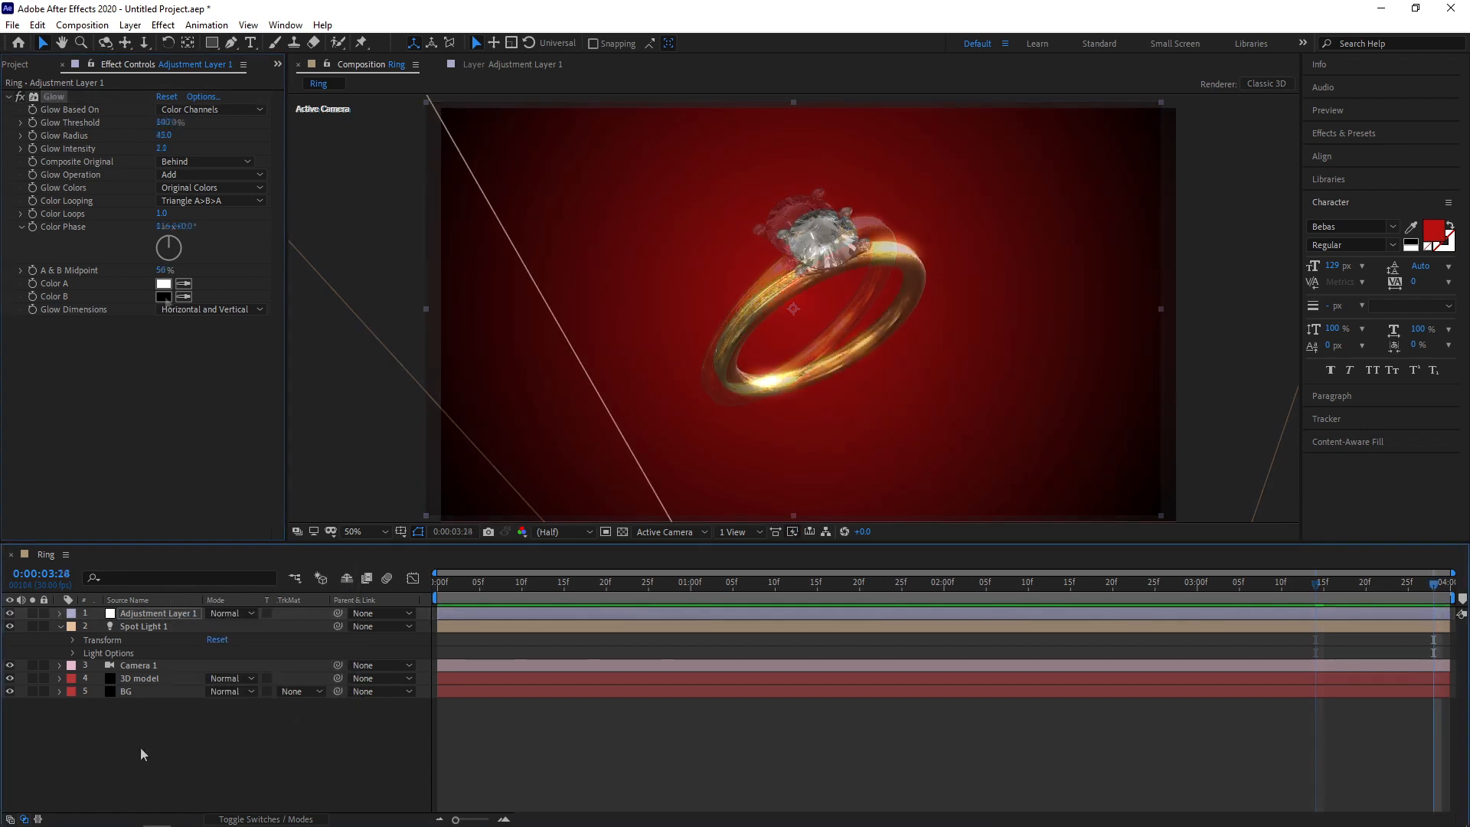
Step: Add the title text "Ring" and place it to the lower right of the ring model
left_click(250, 42)
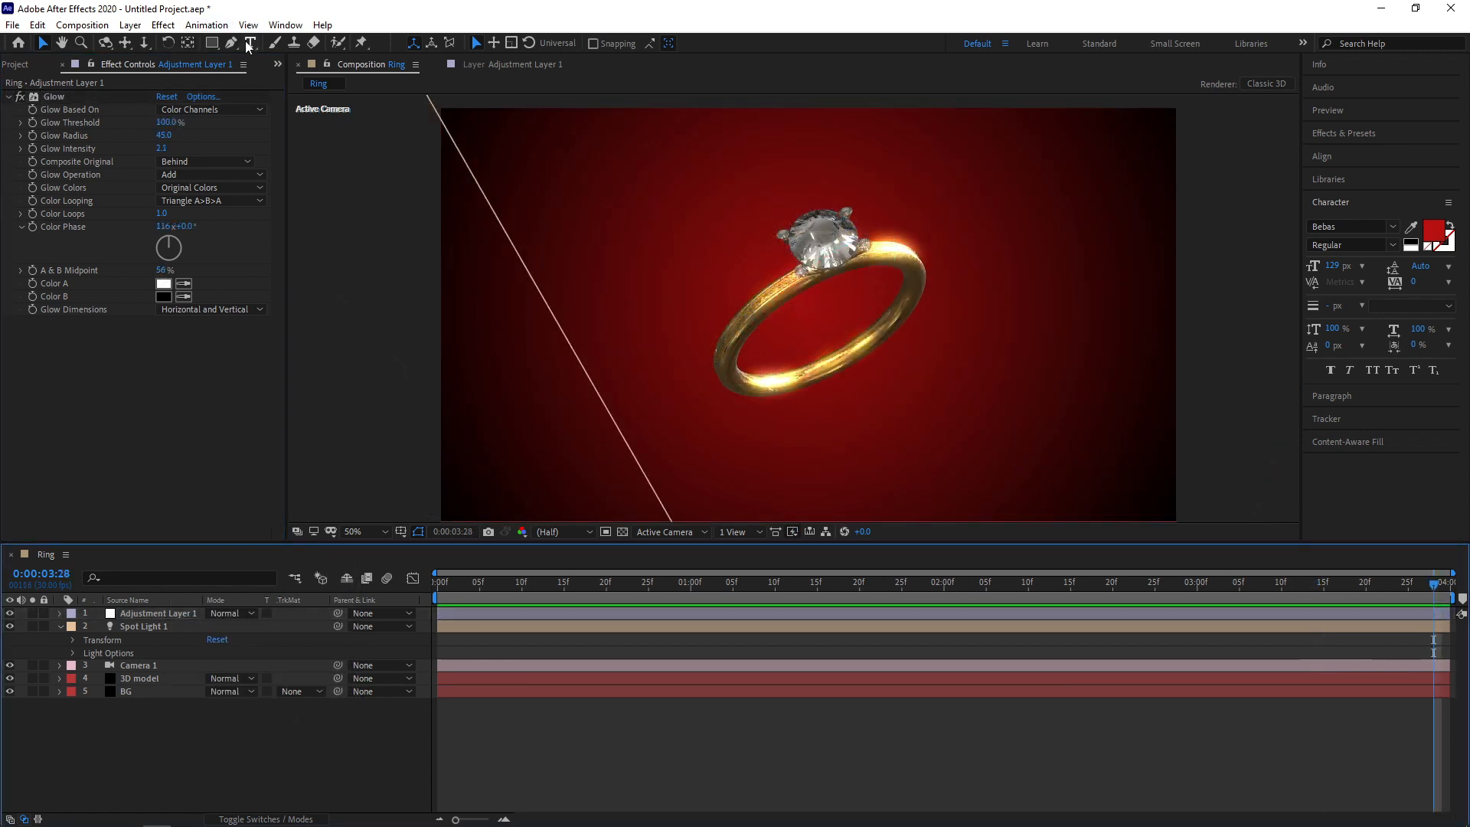
left_click(866, 423)
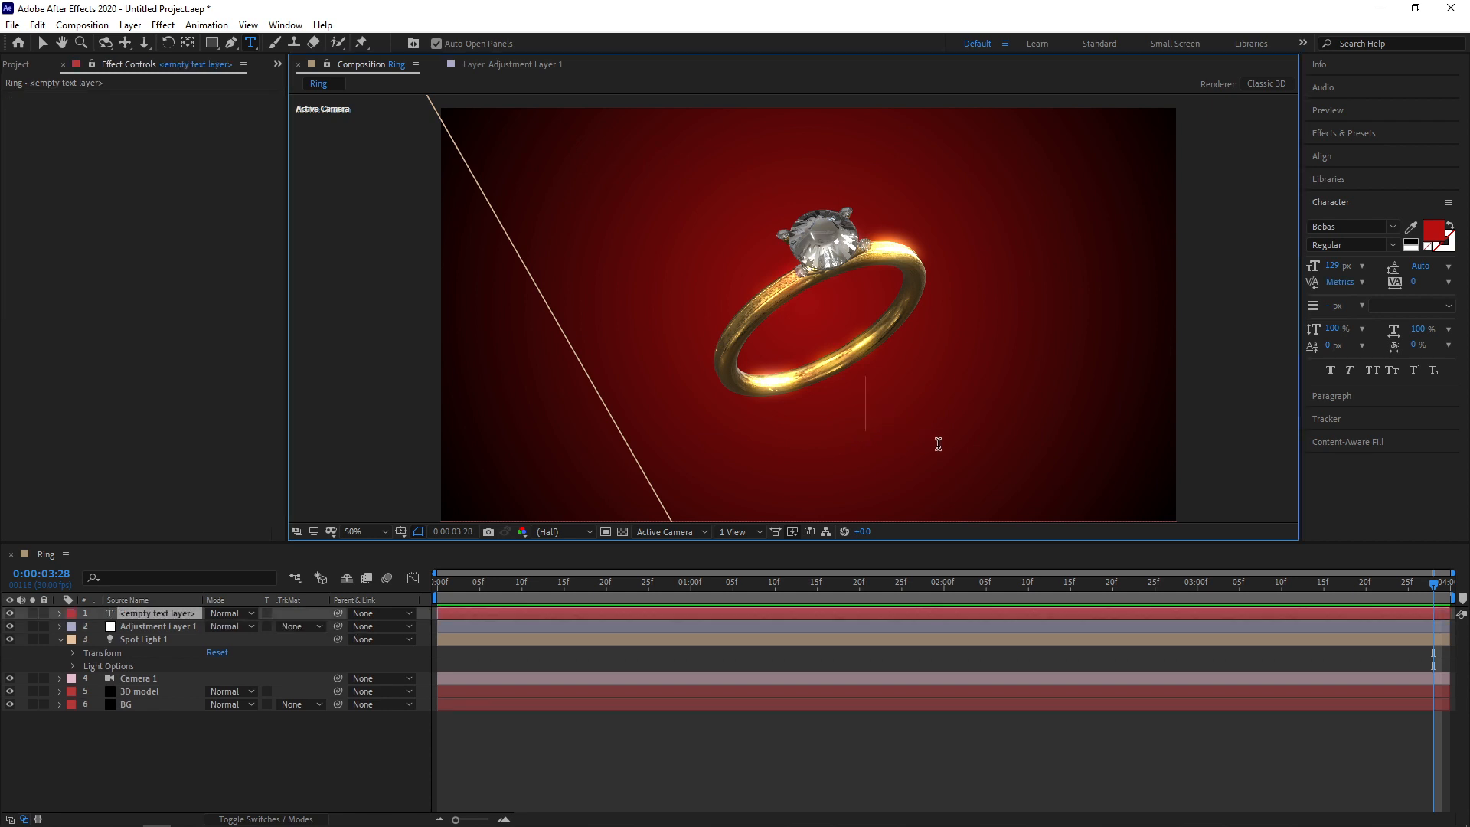
type("Ring")
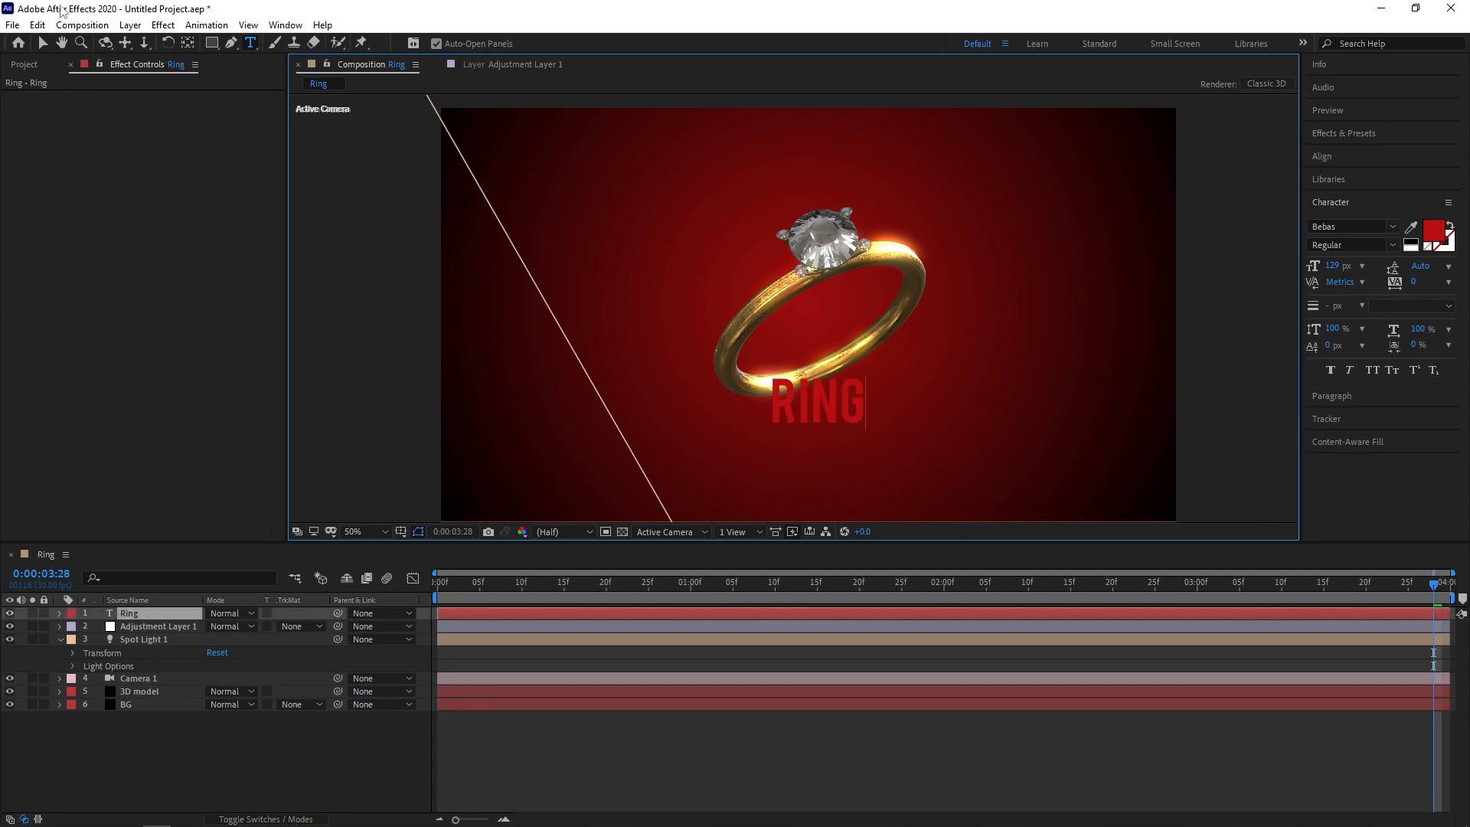
left_click(44, 43)
left_click_drag(825, 390, 985, 401)
Step: Apply the first animation preset from the Text Blurs category to the Ring title
left_click(1346, 132)
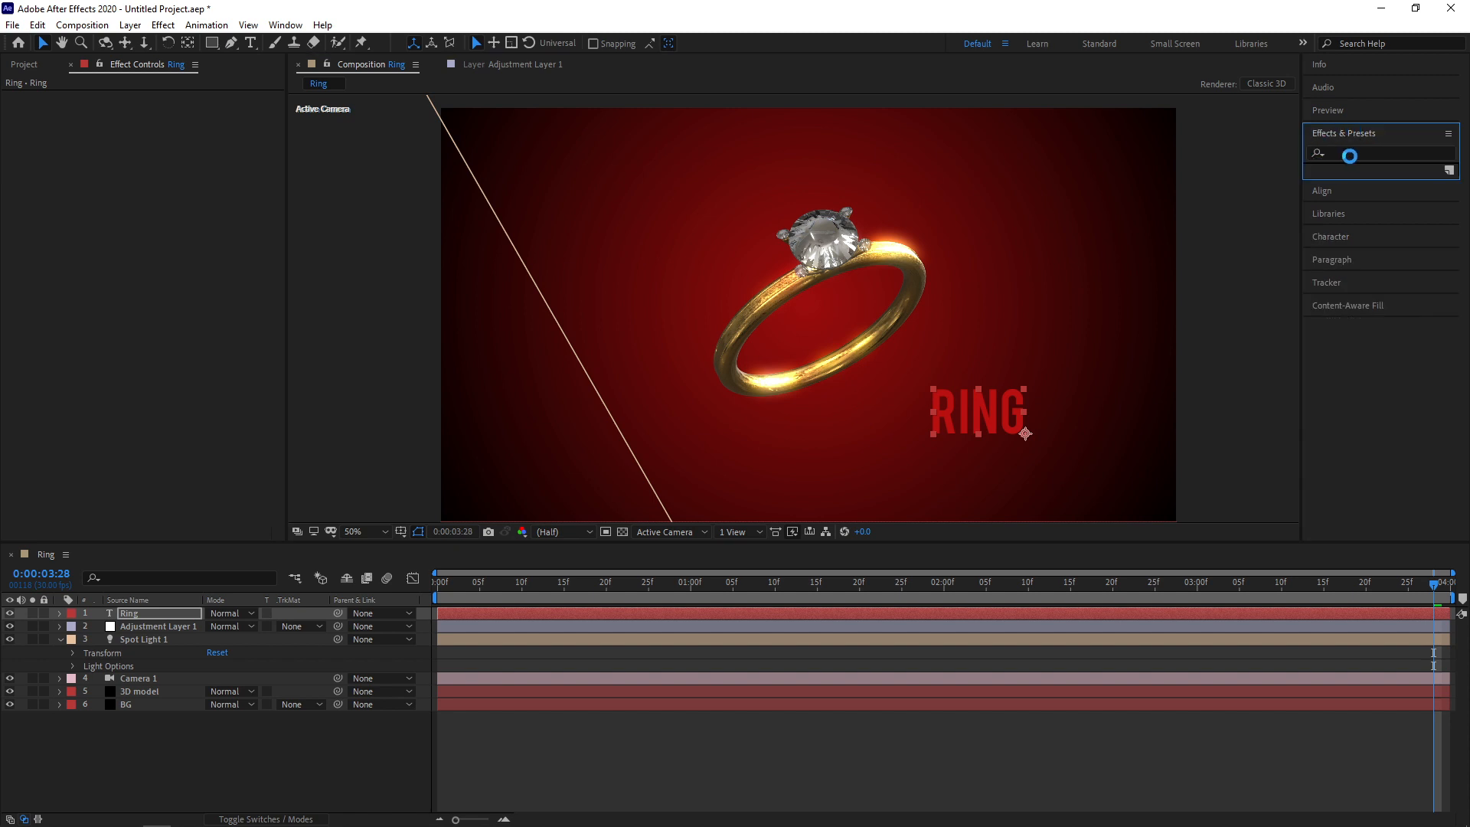
left_click(1322, 287)
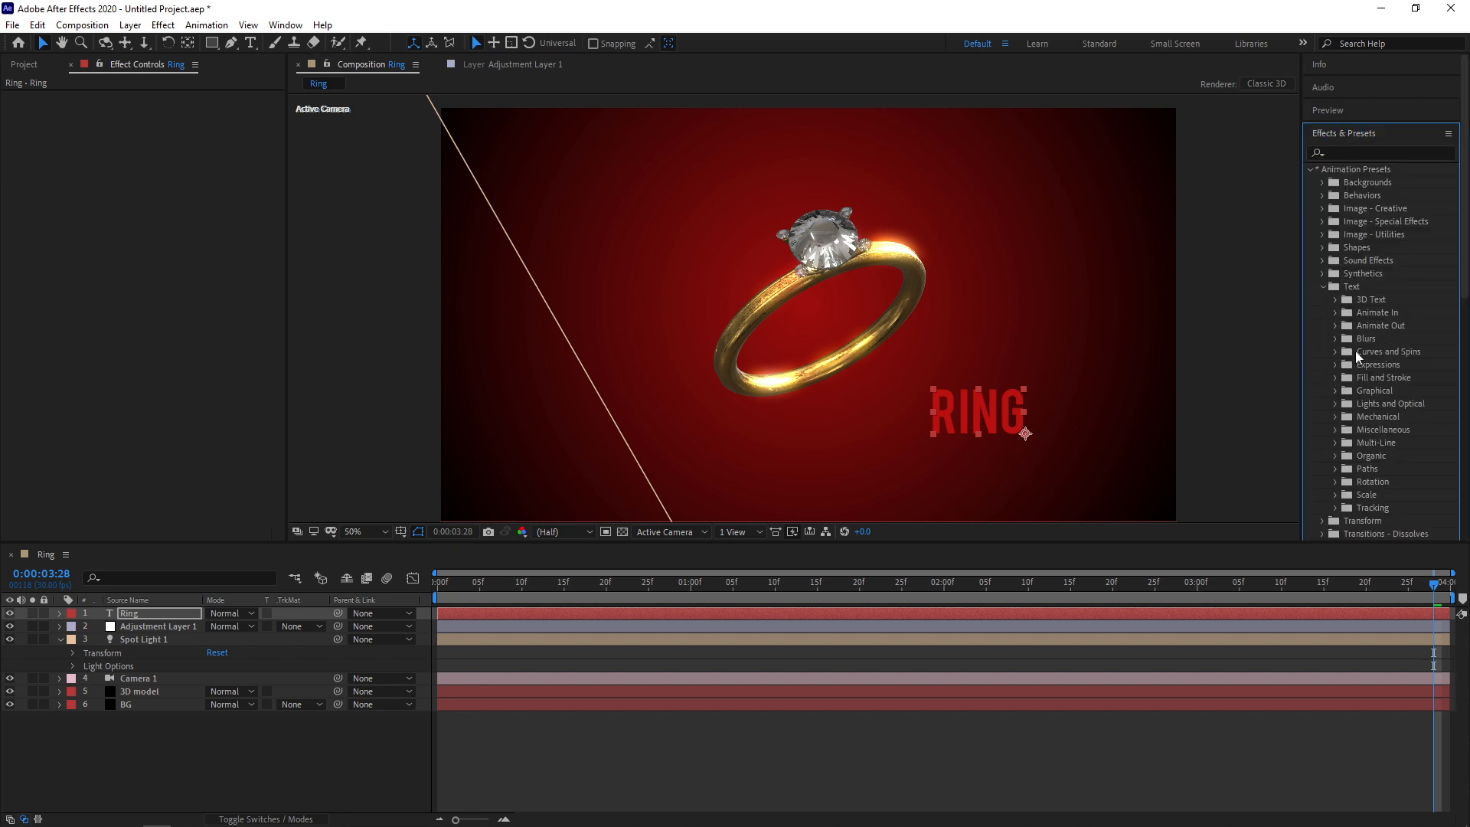
left_click(1336, 339)
left_click_drag(1393, 351, 1026, 429)
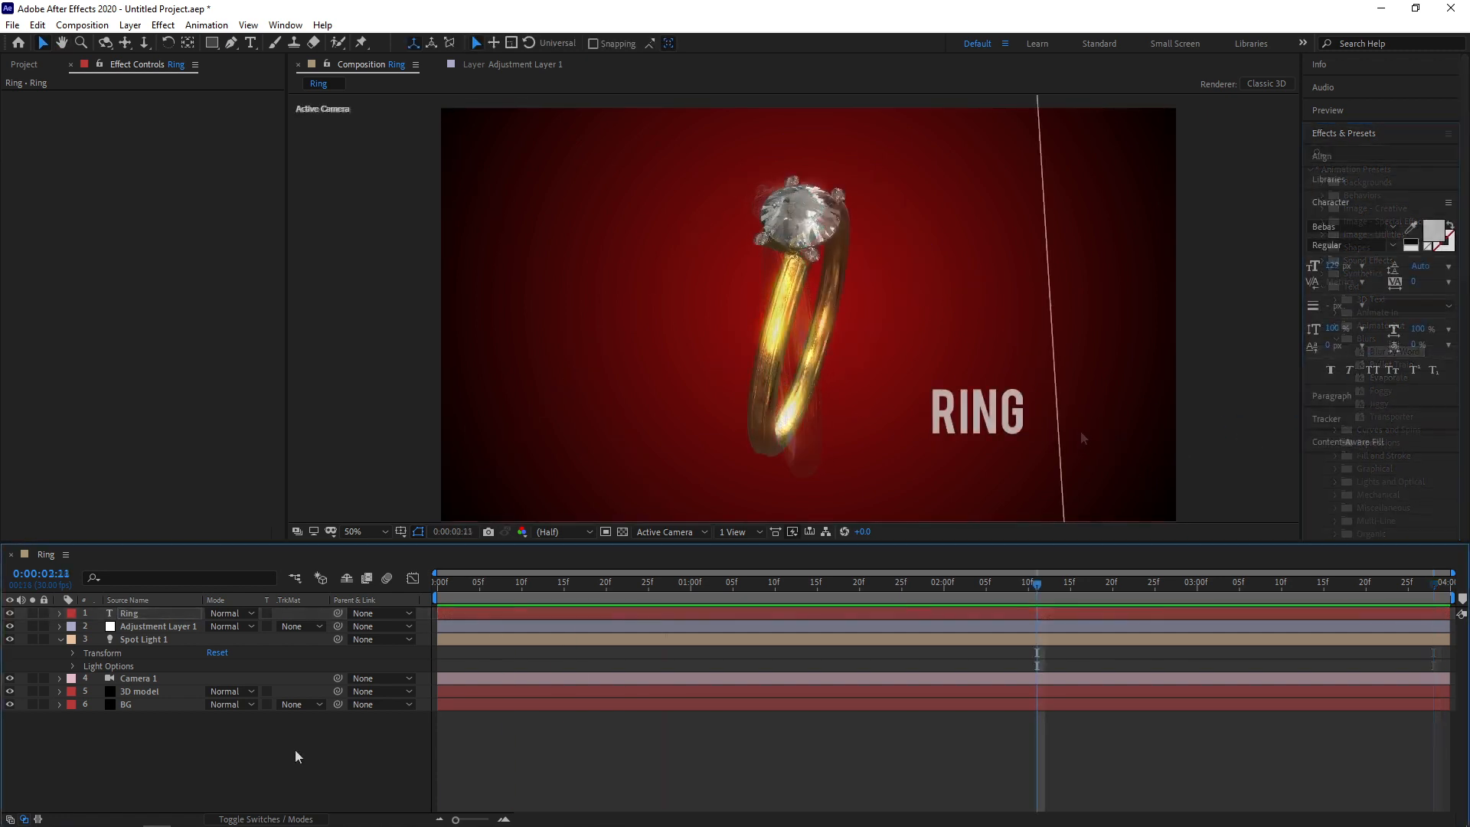
Step: Queue the Ring composition for rendering, save the output as an AVI named Ring on the Desktop, and render it
key("ctrl+m")
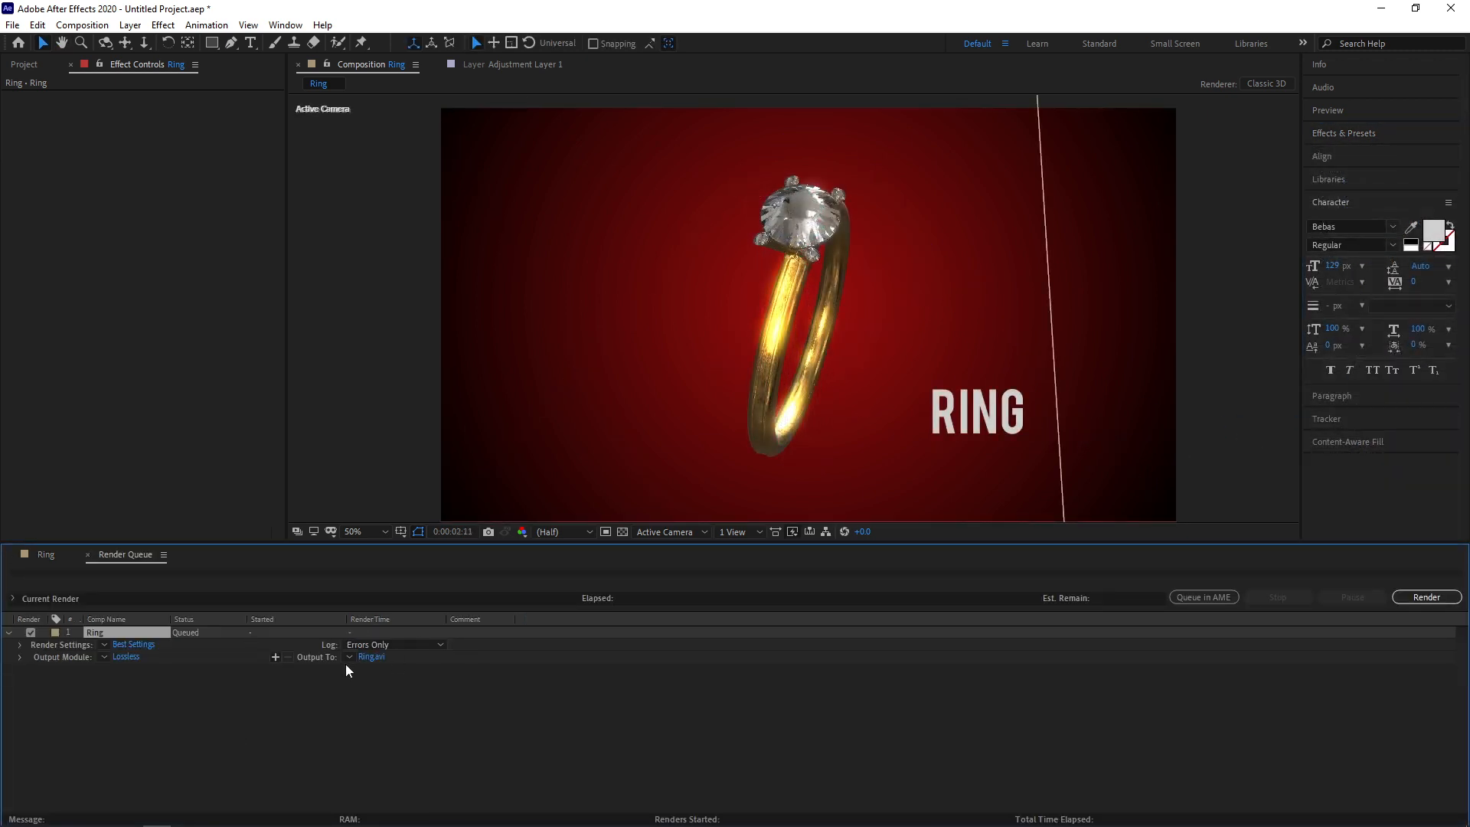
left_click(371, 657)
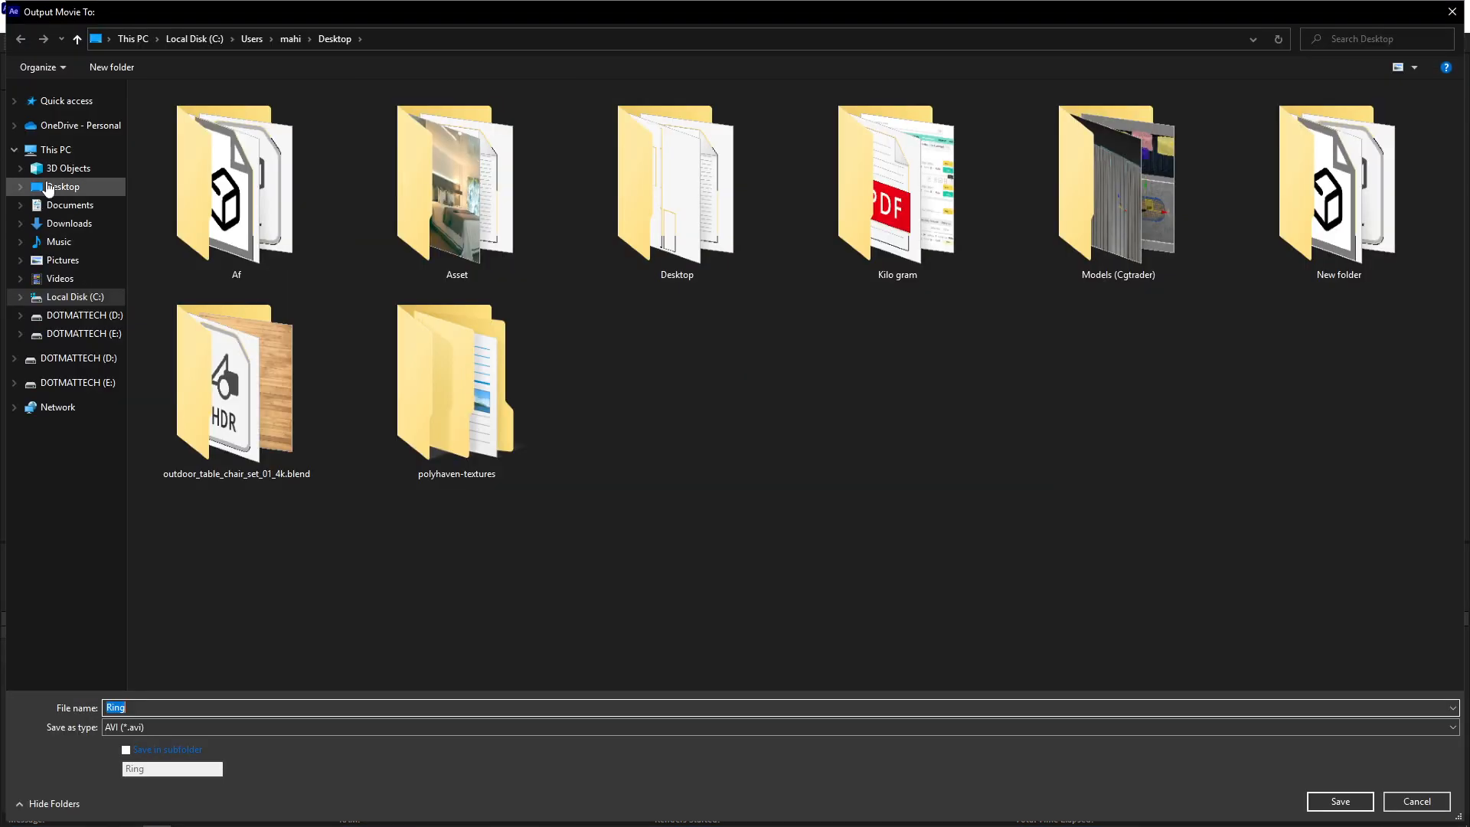
left_click(48, 188)
left_click(1339, 800)
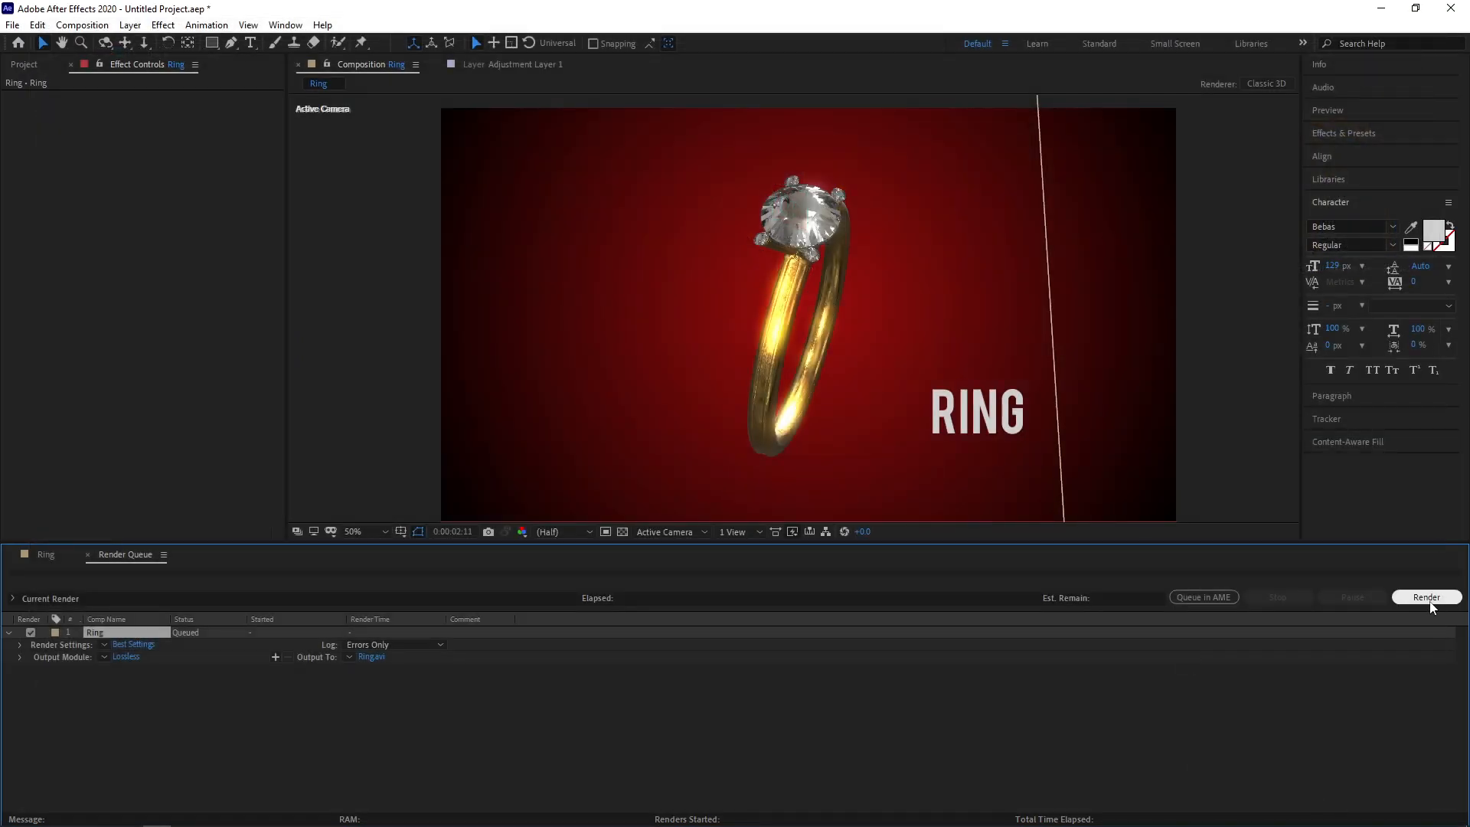
left_click(1426, 597)
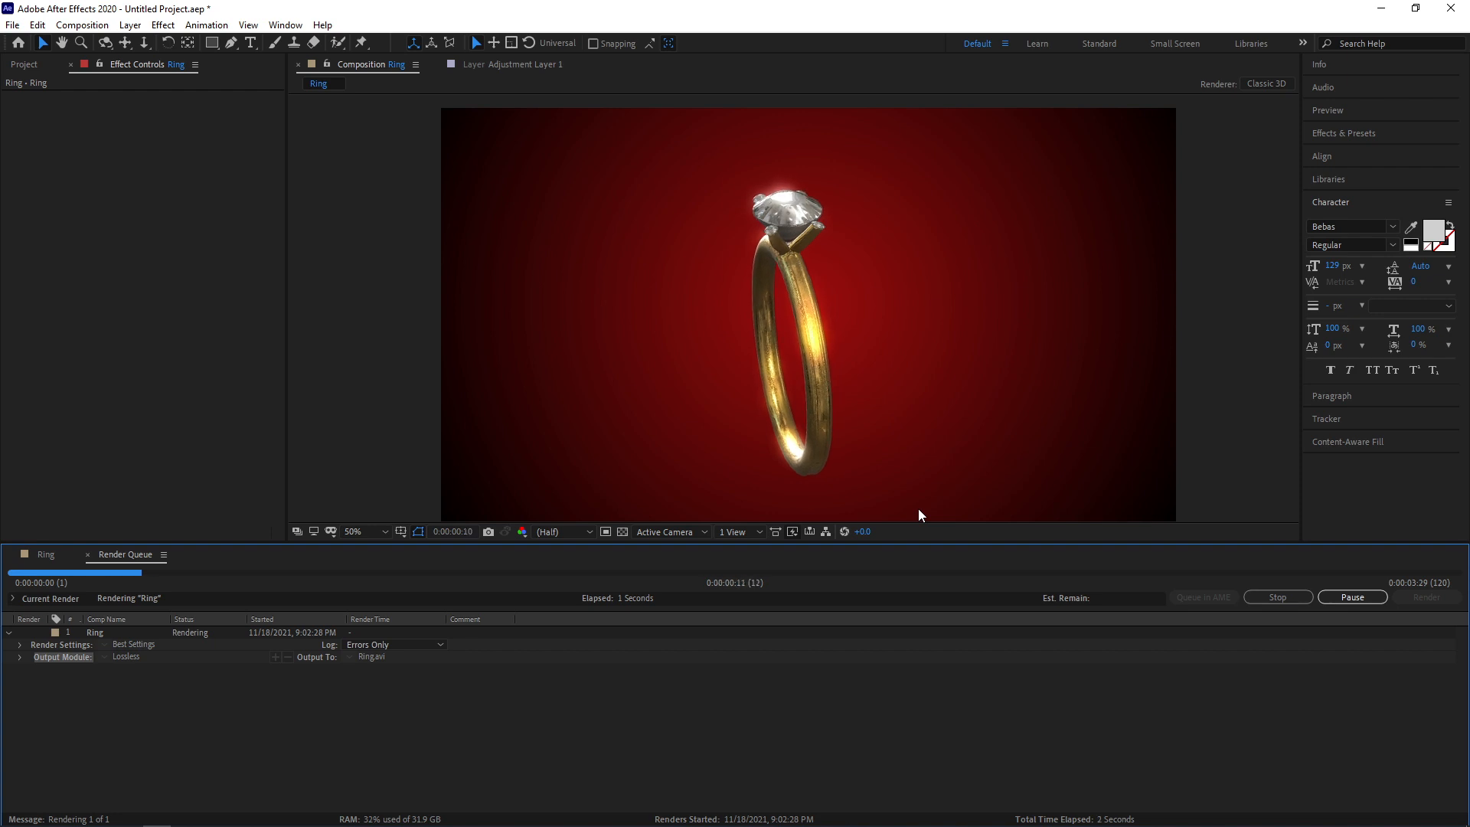